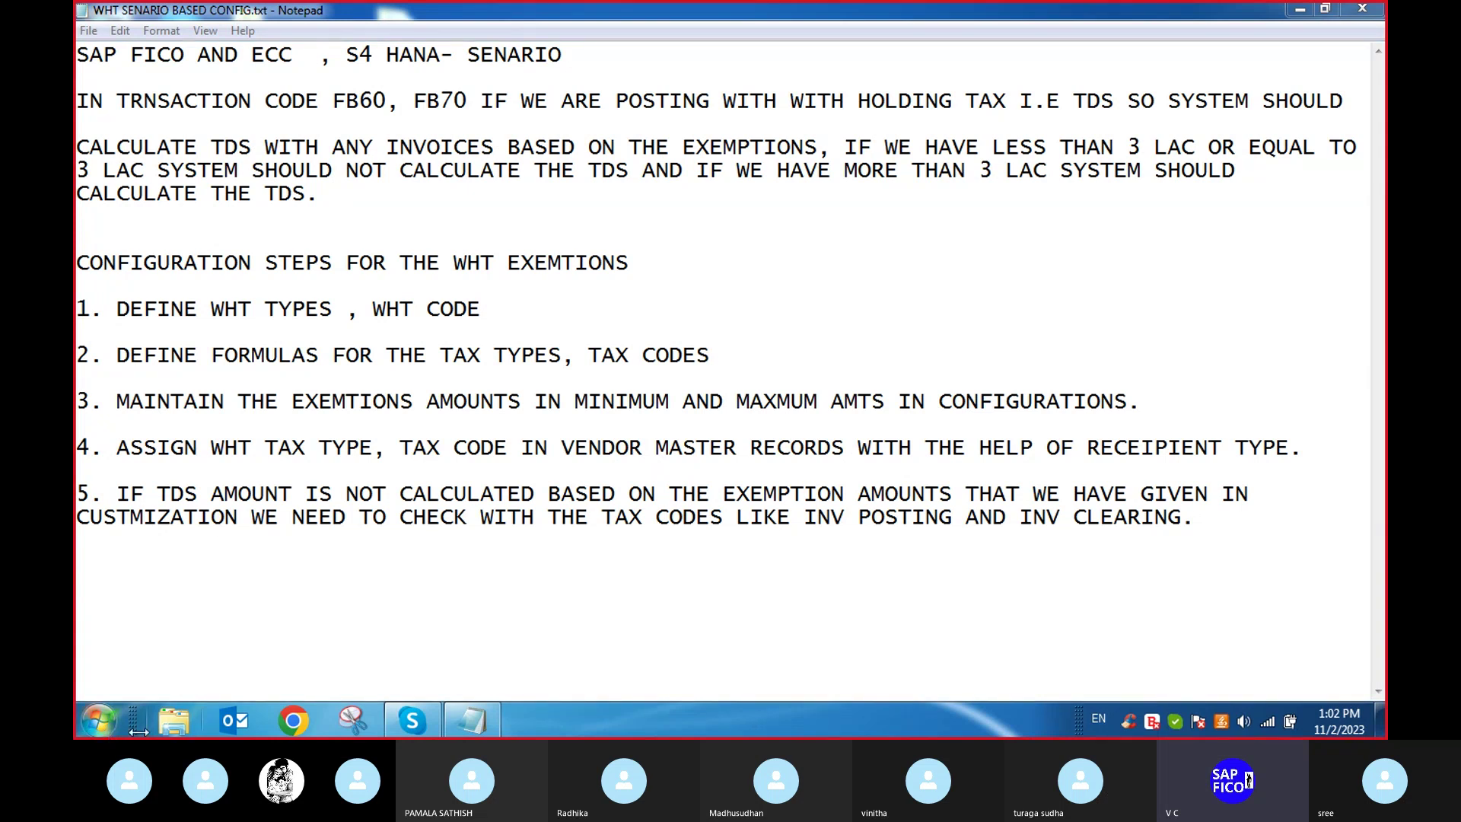
Open the Remote Desktop Connection program on the local computer
click(105, 728)
click(153, 669)
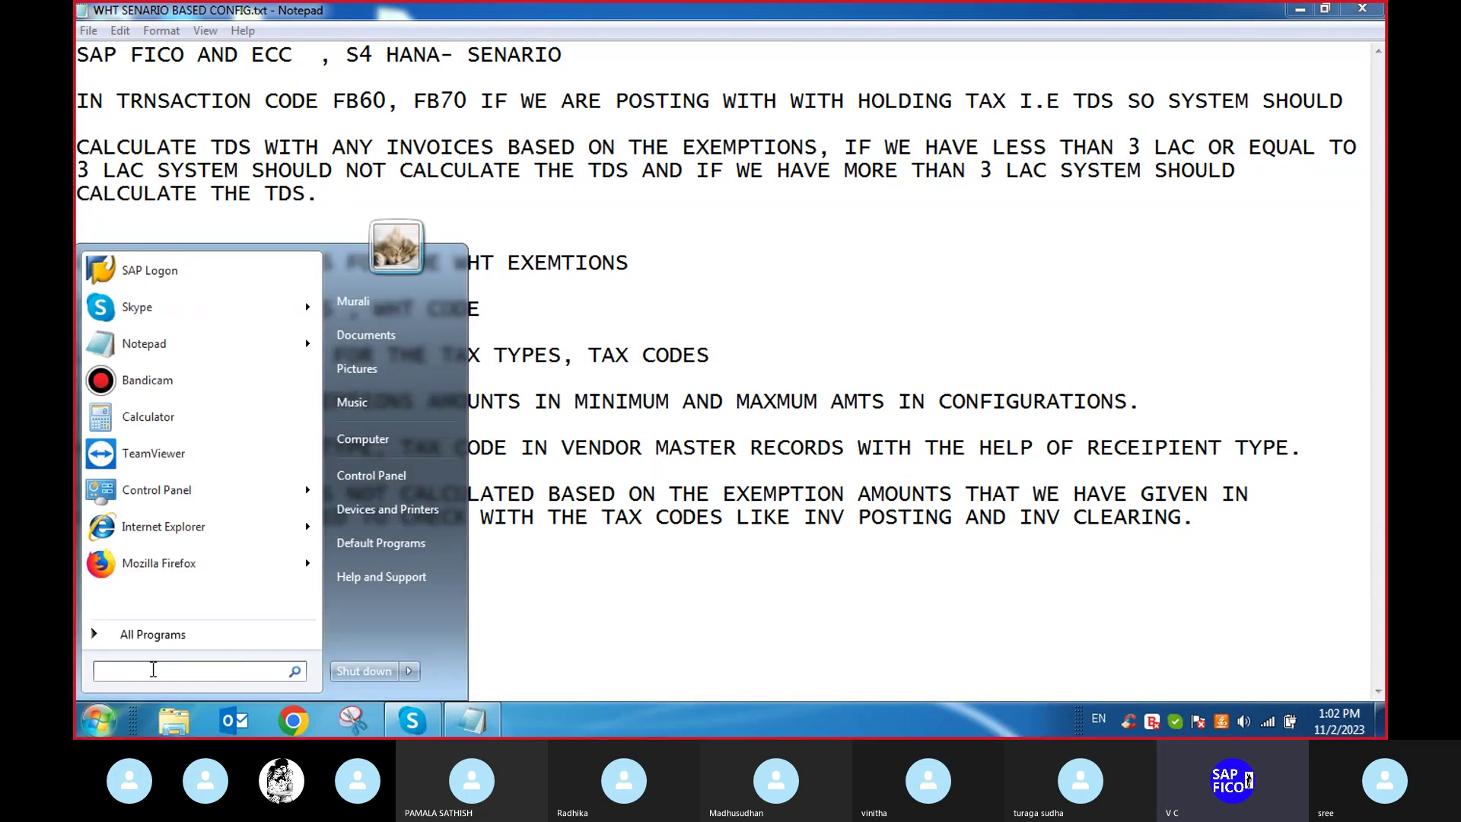
text(mspaint)
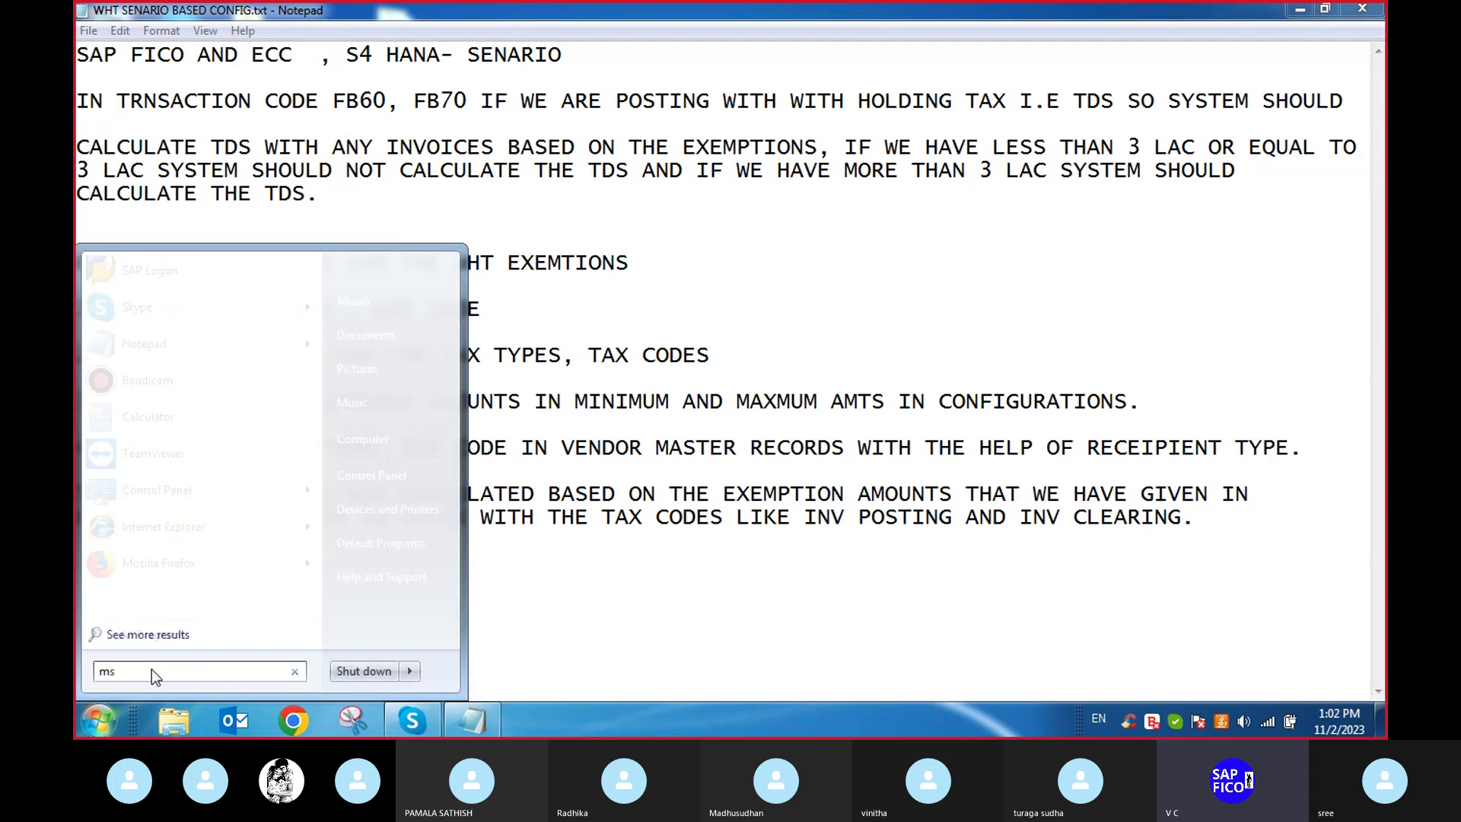
key(Return)
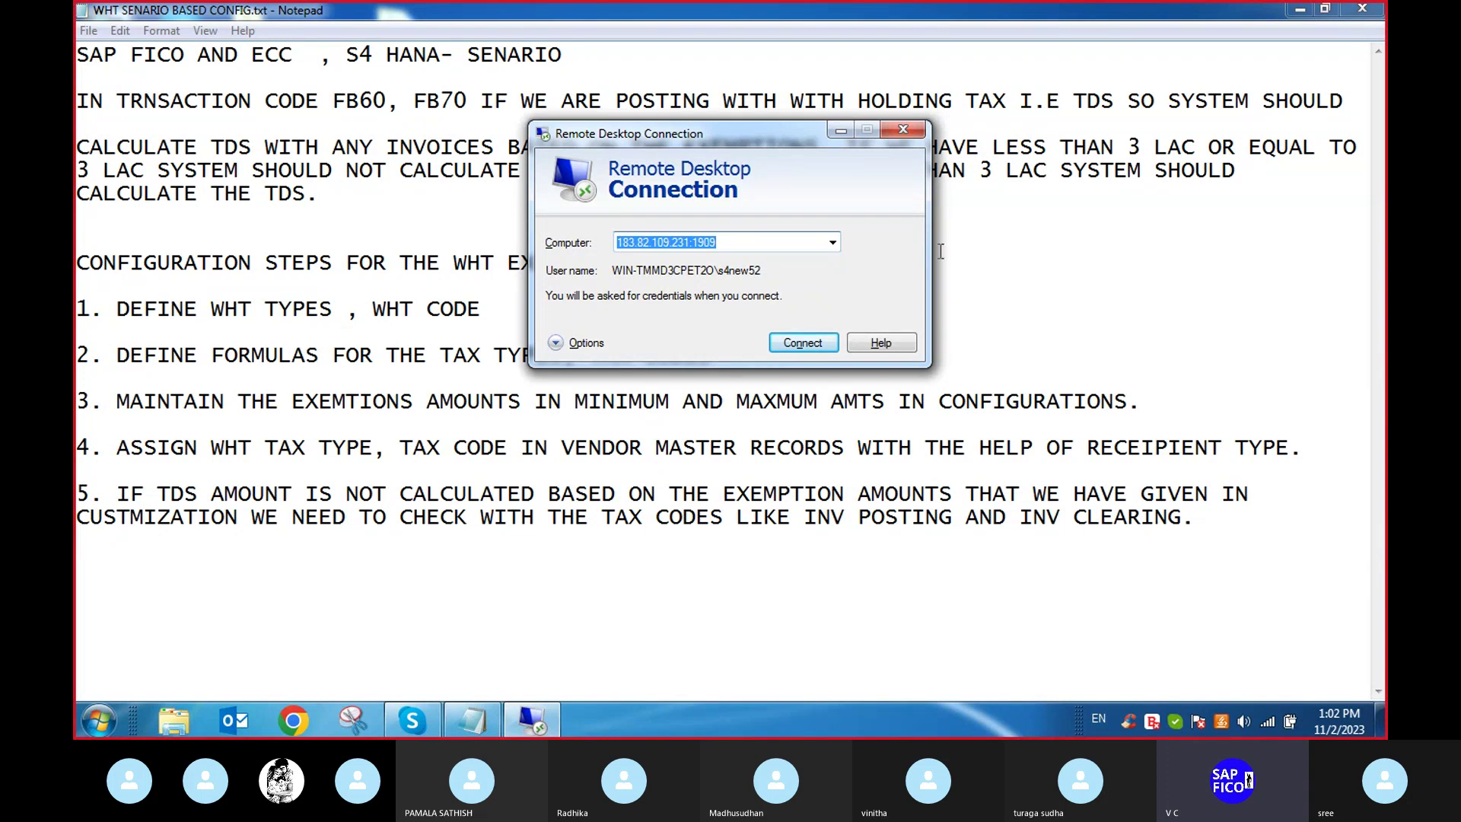
Connect to the preset remote computer with the account password and accept its untrusted certificate
click(793, 343)
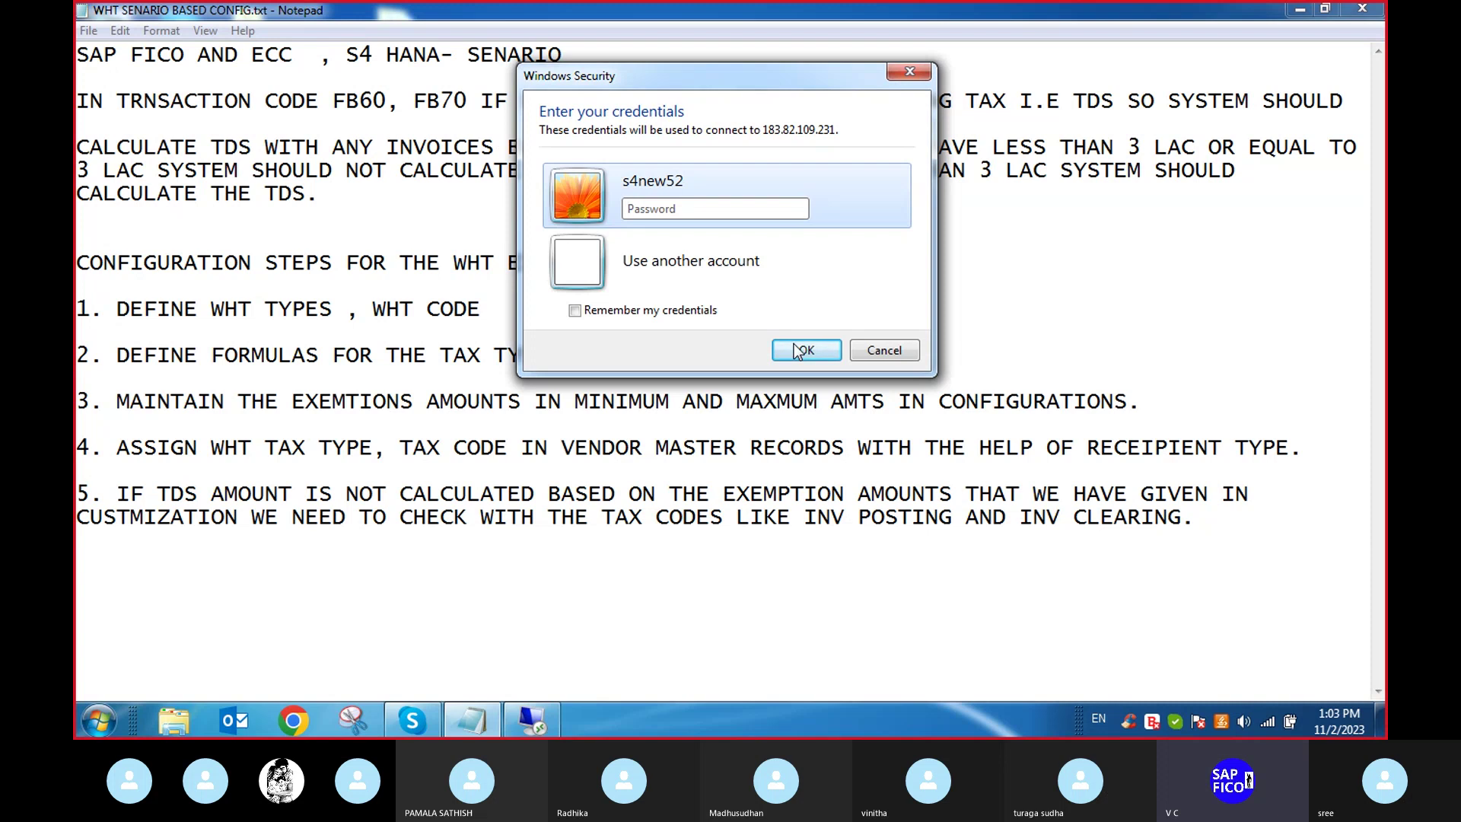
text(••••)
click(797, 350)
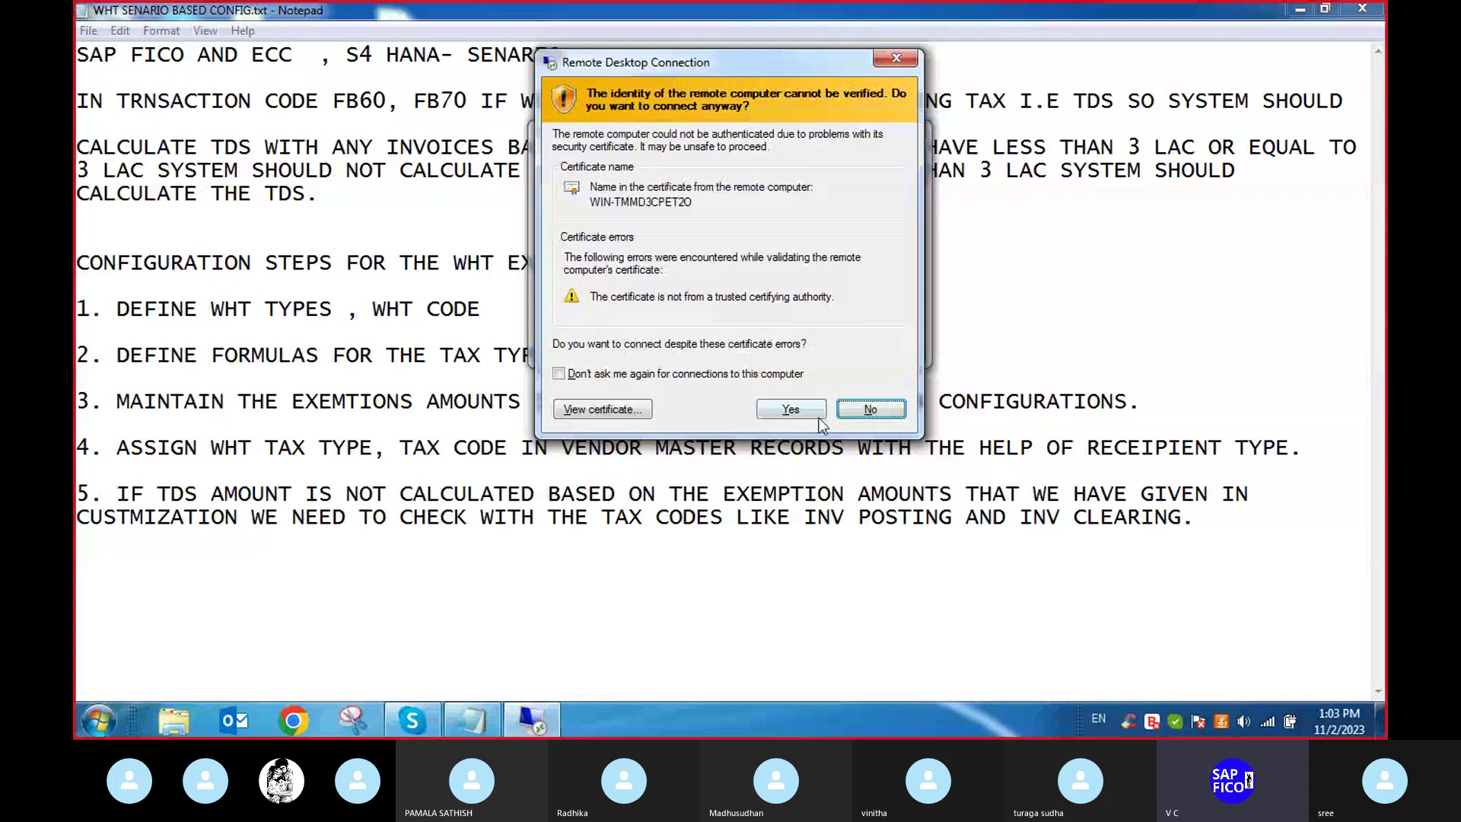
click(820, 417)
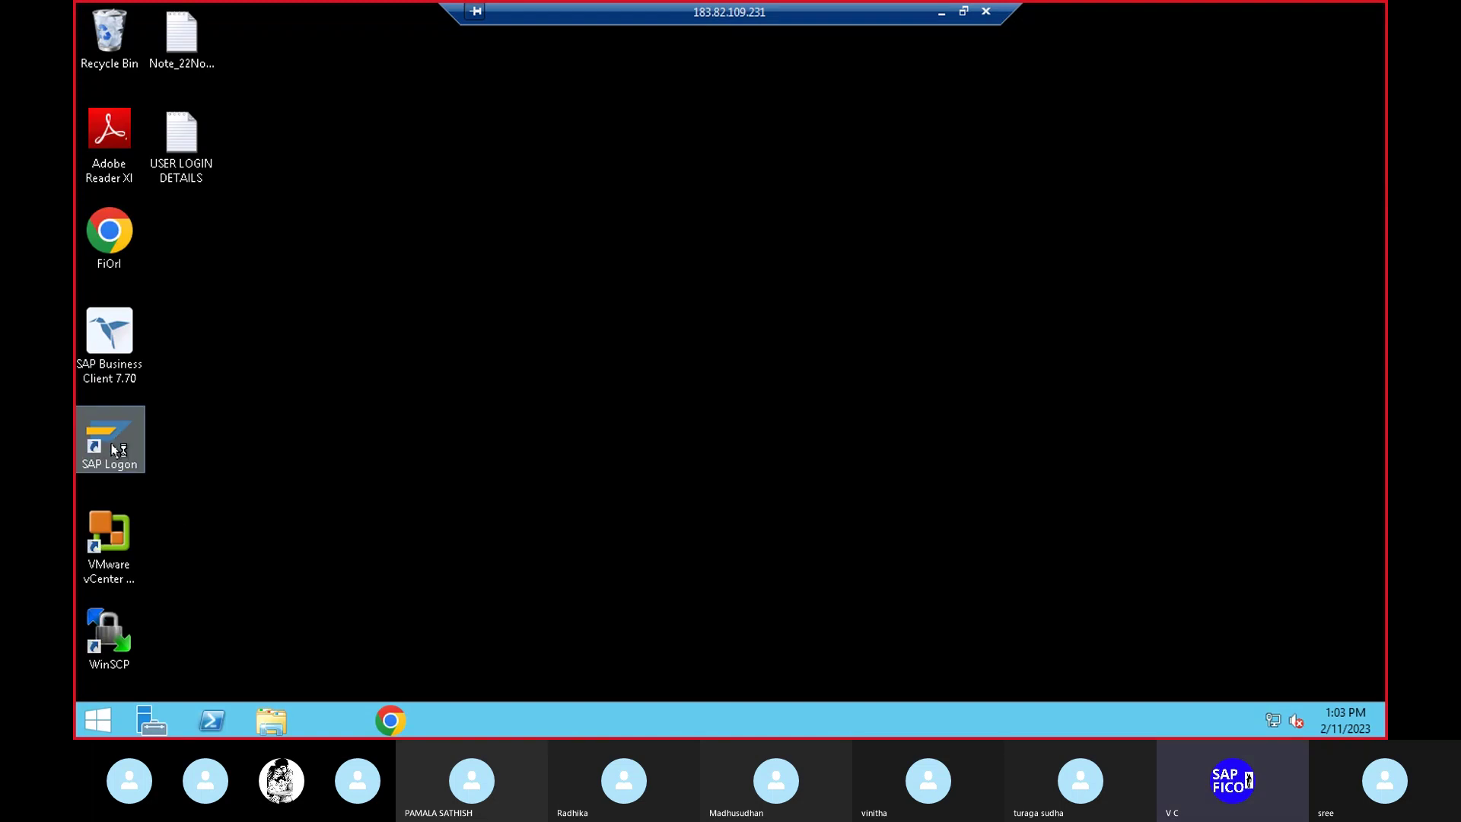
Log on to the S4HANA system in client 100 through SAP Logon as user best with the account password
click(114, 448)
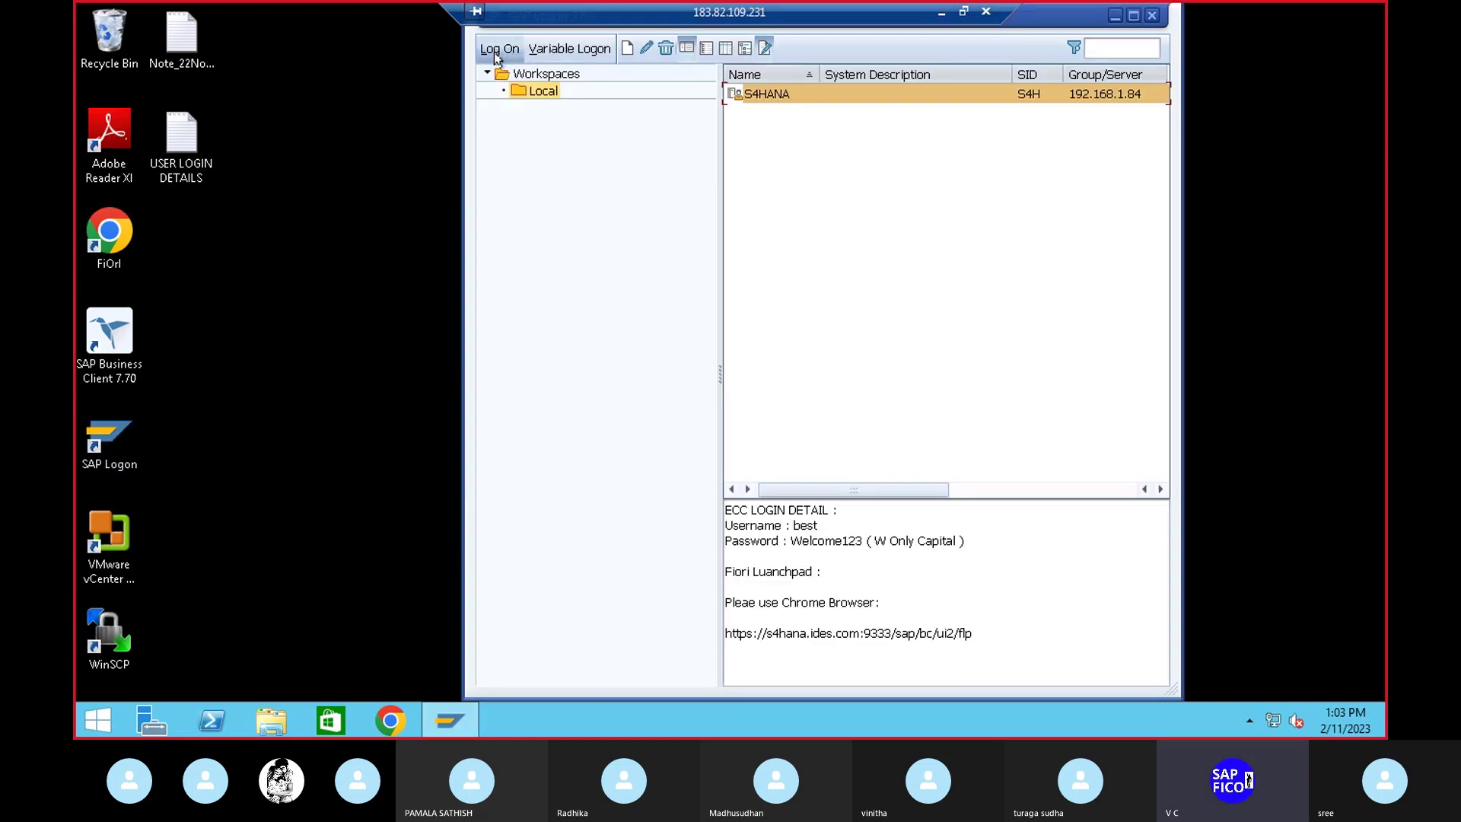
click(500, 52)
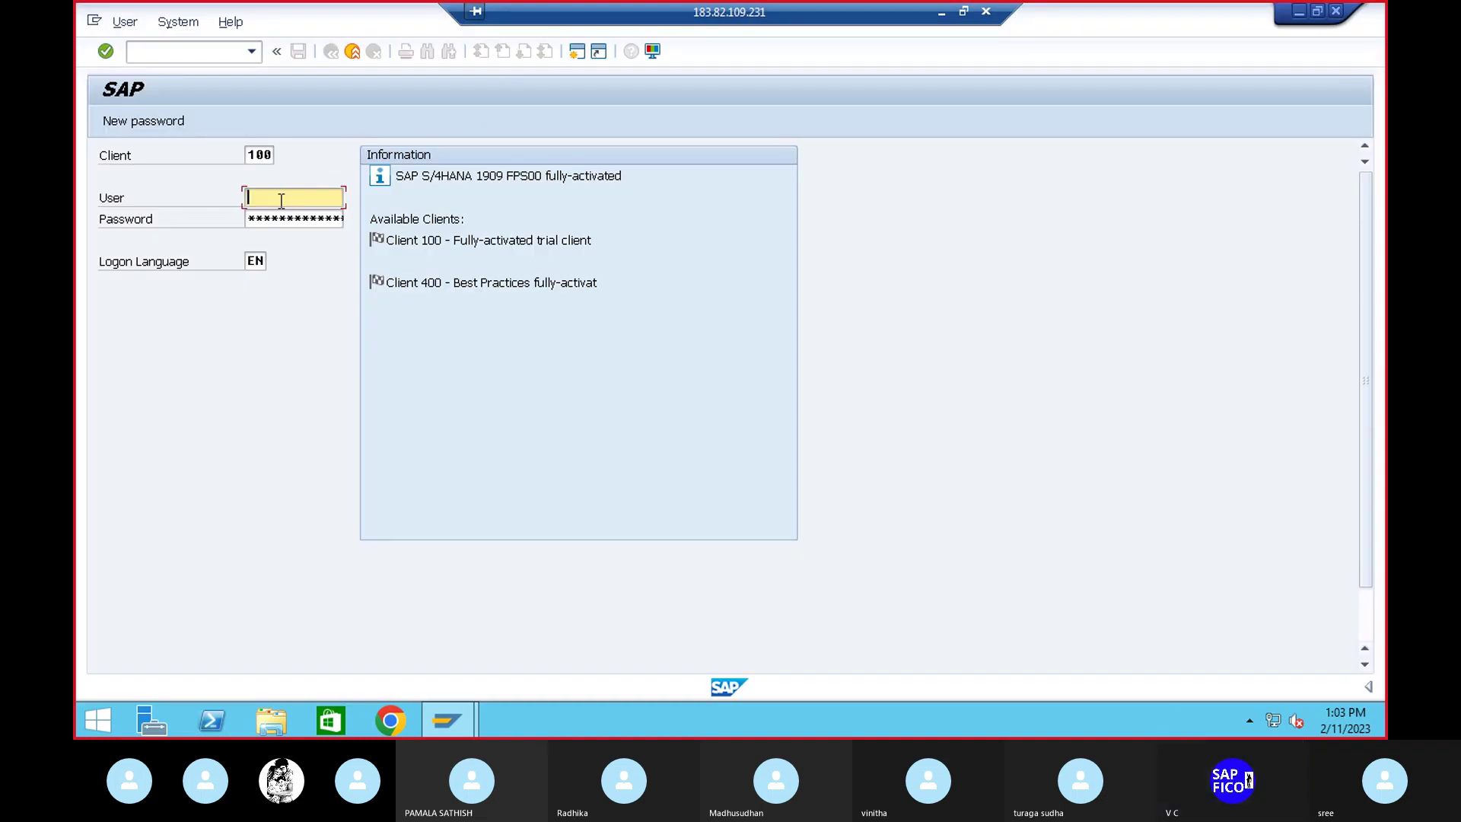
text(be)
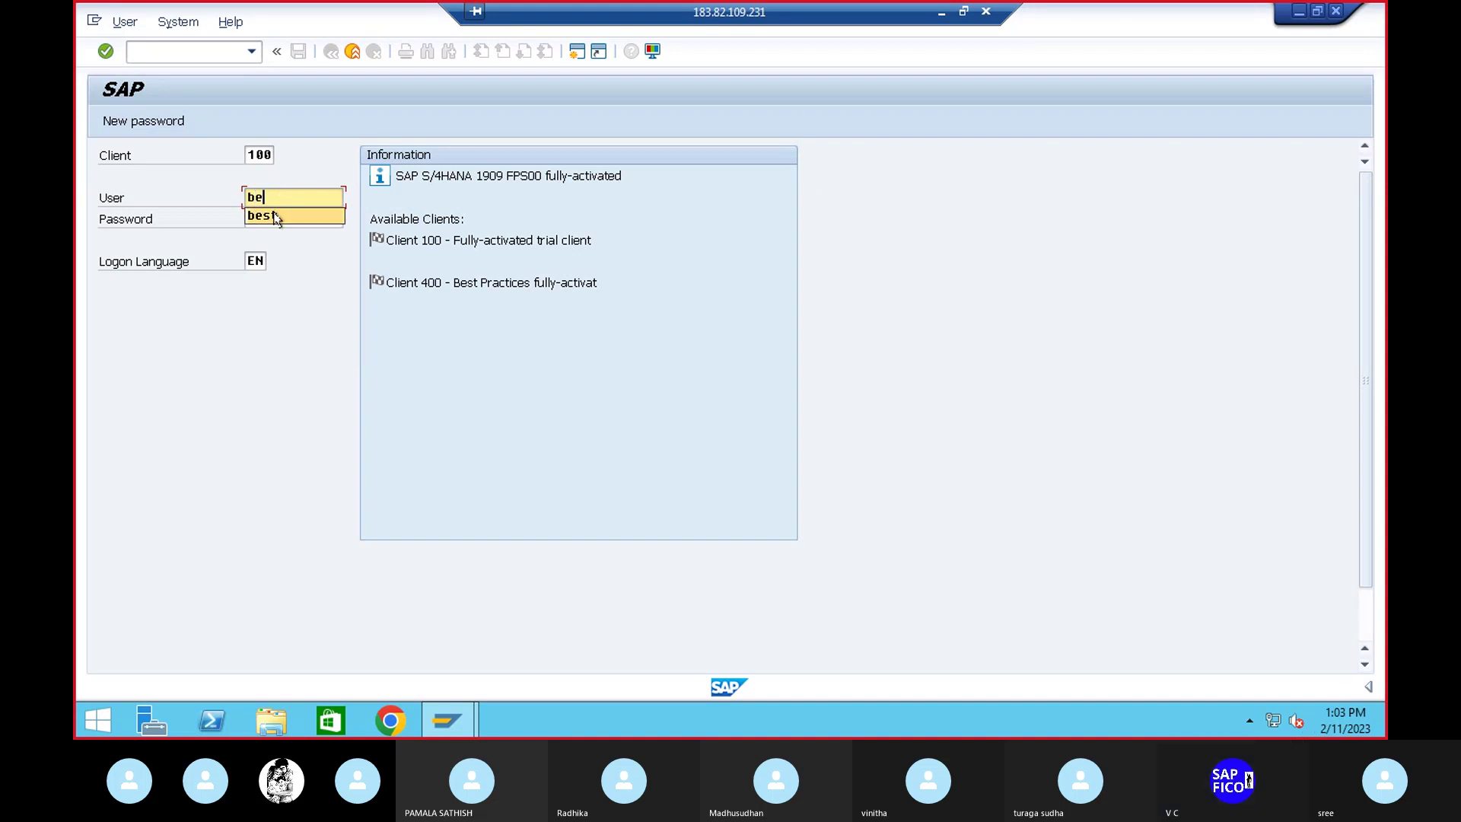
click(272, 215)
click(278, 219)
key(Right)
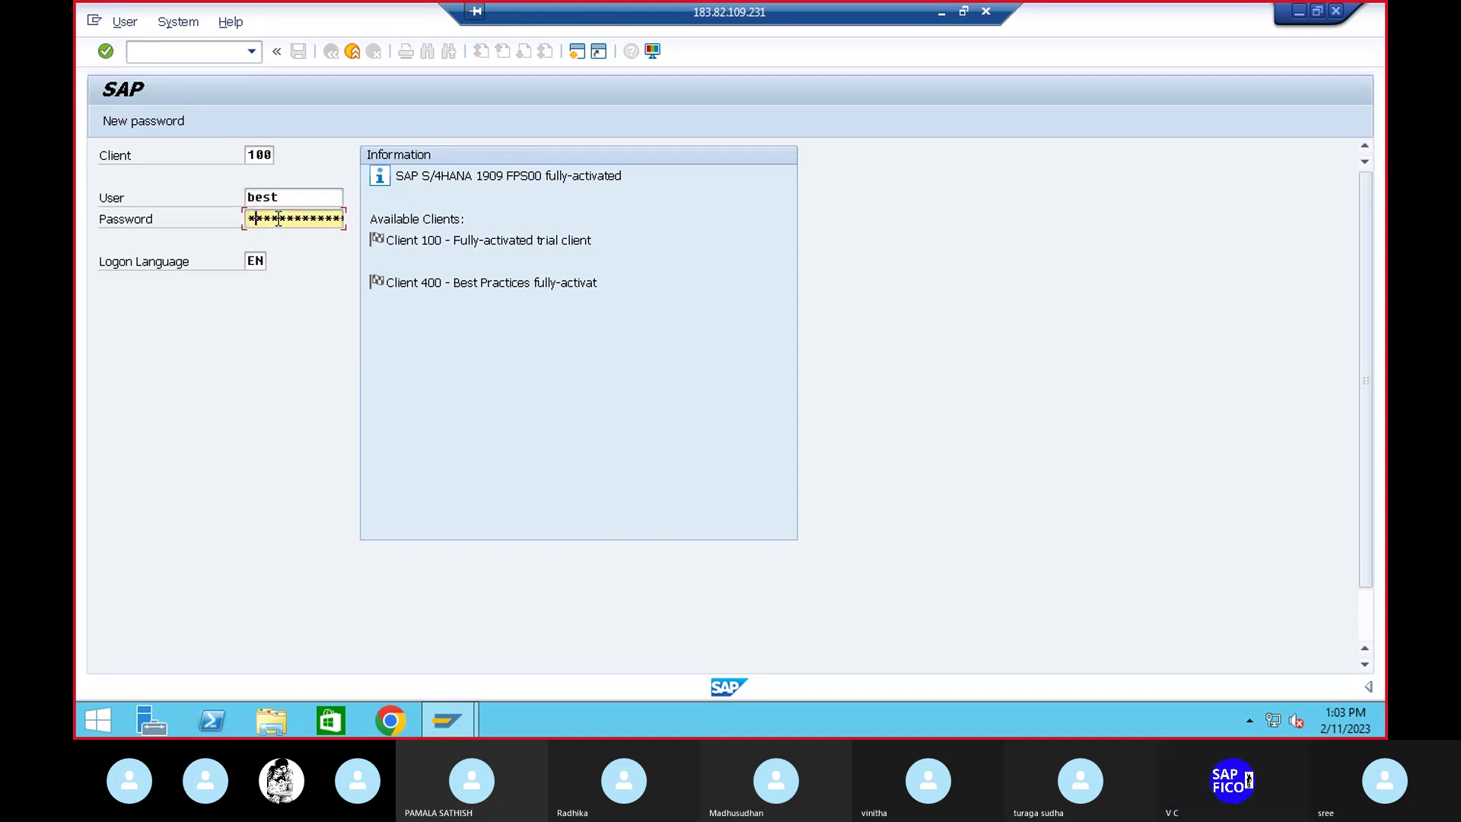
key(Right)
key(Right)
key(Right)
key(Right)
key(Right)
key(Right)
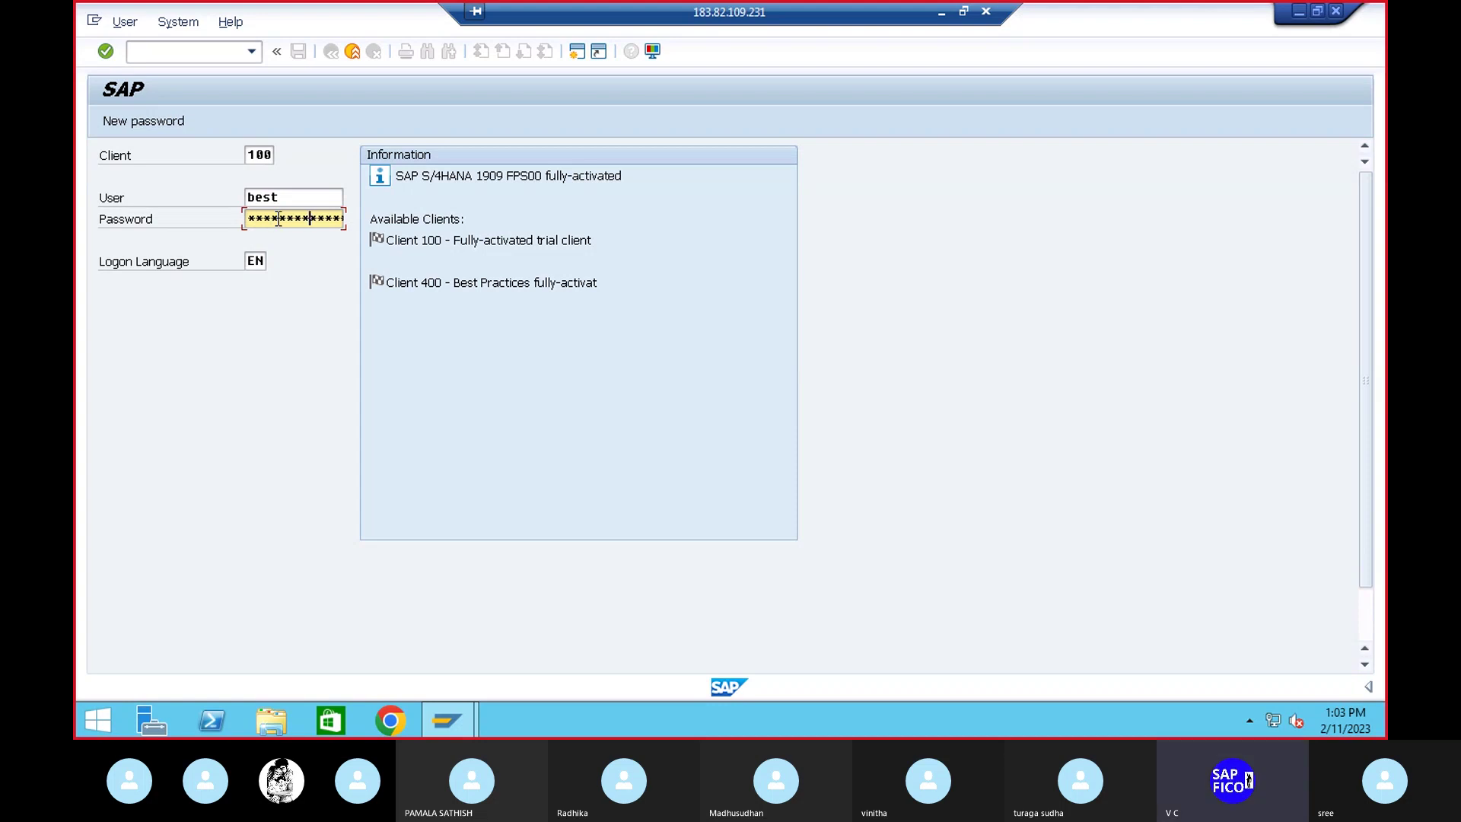
key(Return)
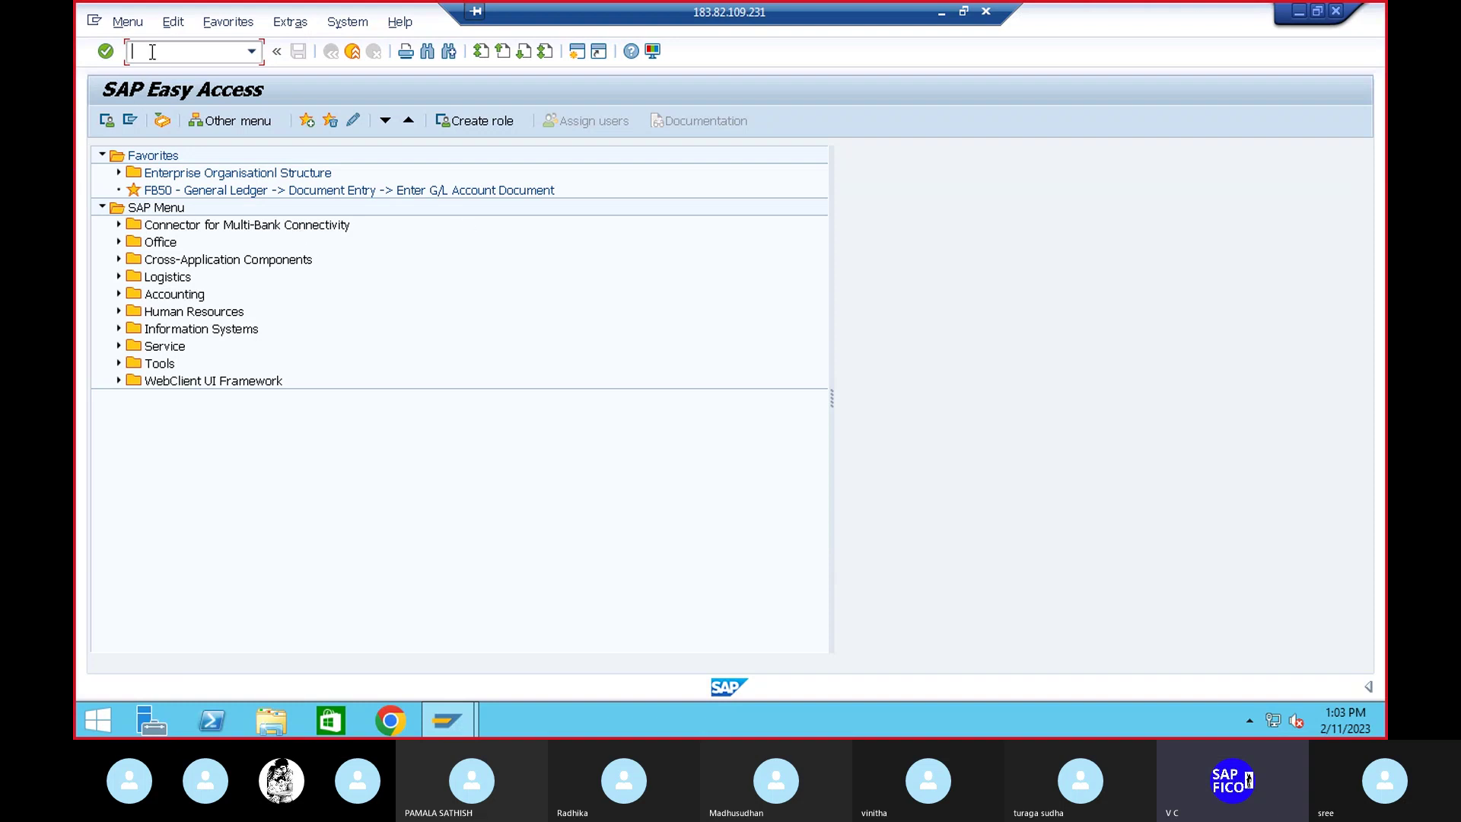
Run transaction SPRO and display the SAP Reference IMG
text(spro)
key(Return)
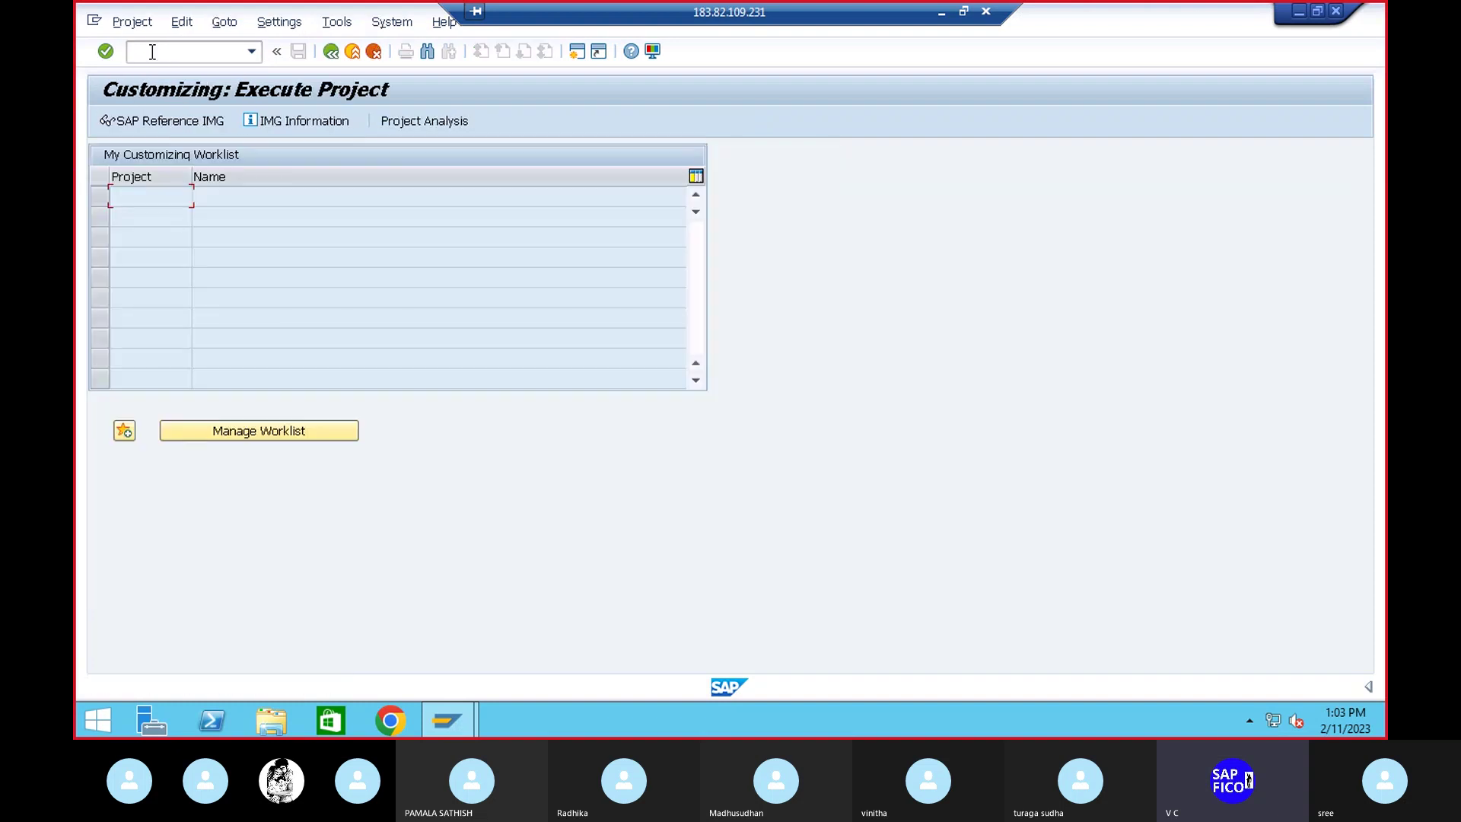
click(151, 125)
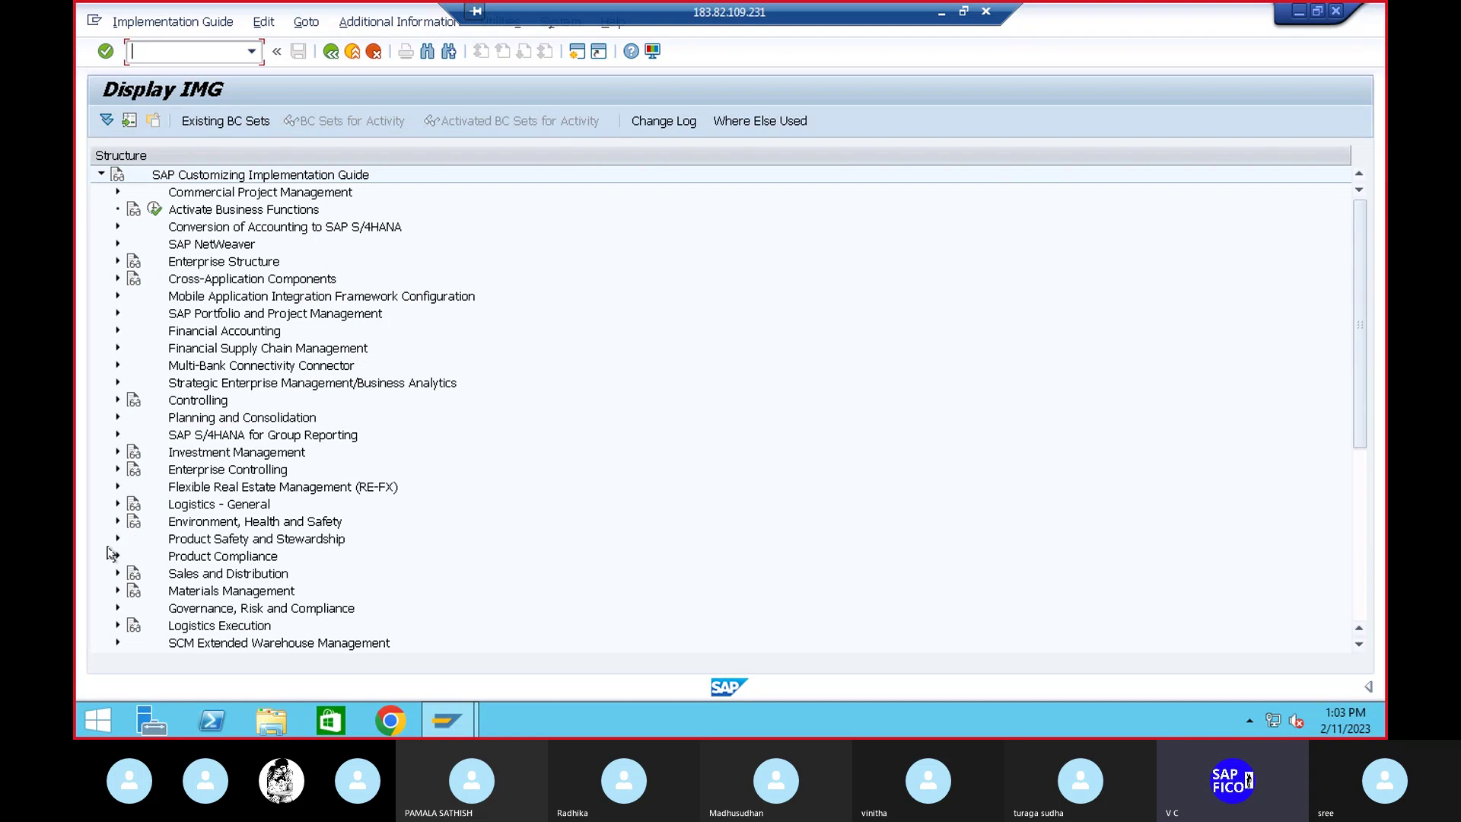
Open Maintain Business Partner in a new session and set its search to Organizations by Supplier Number
click(577, 52)
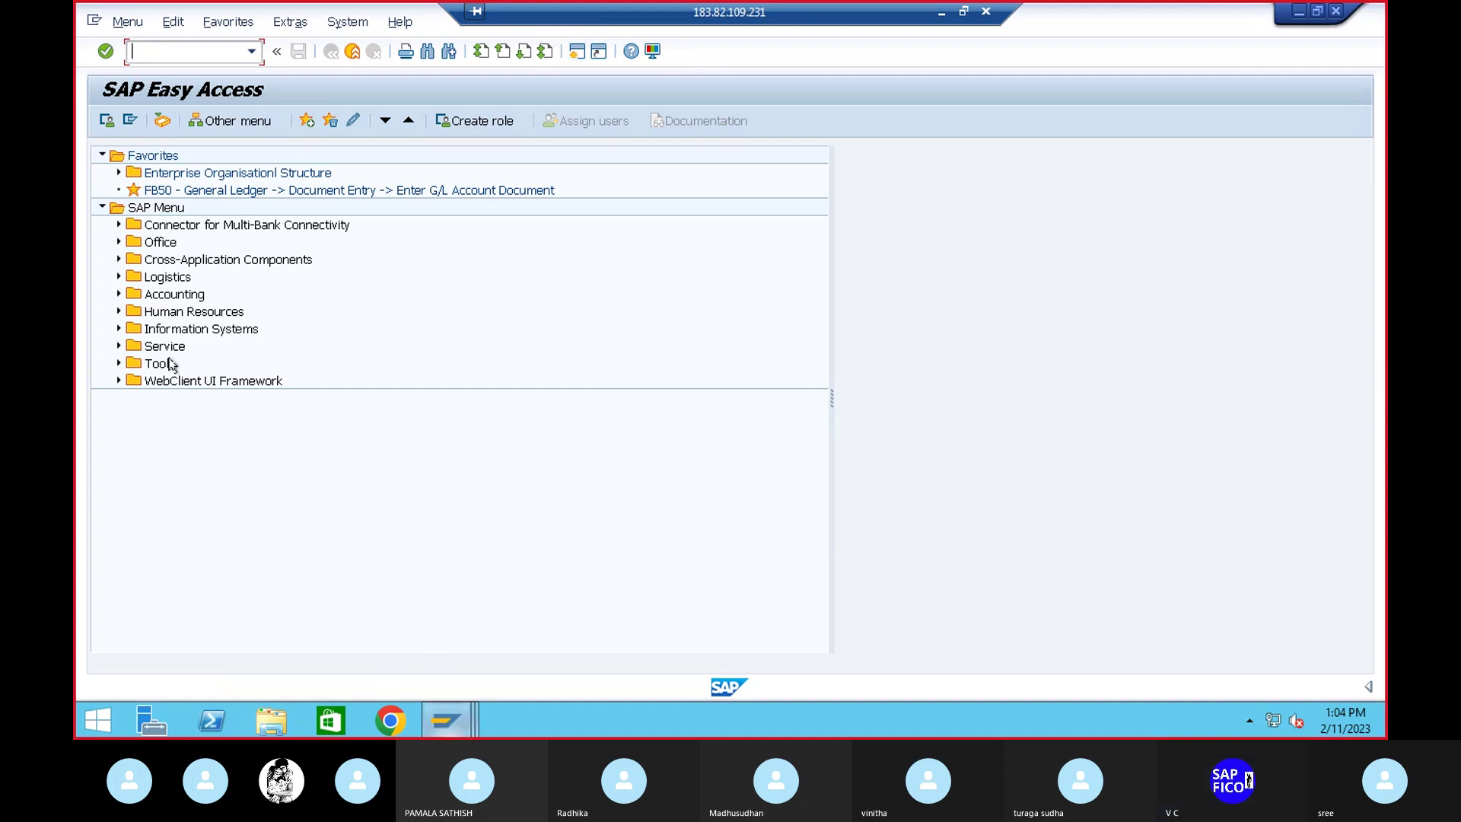
click(162, 120)
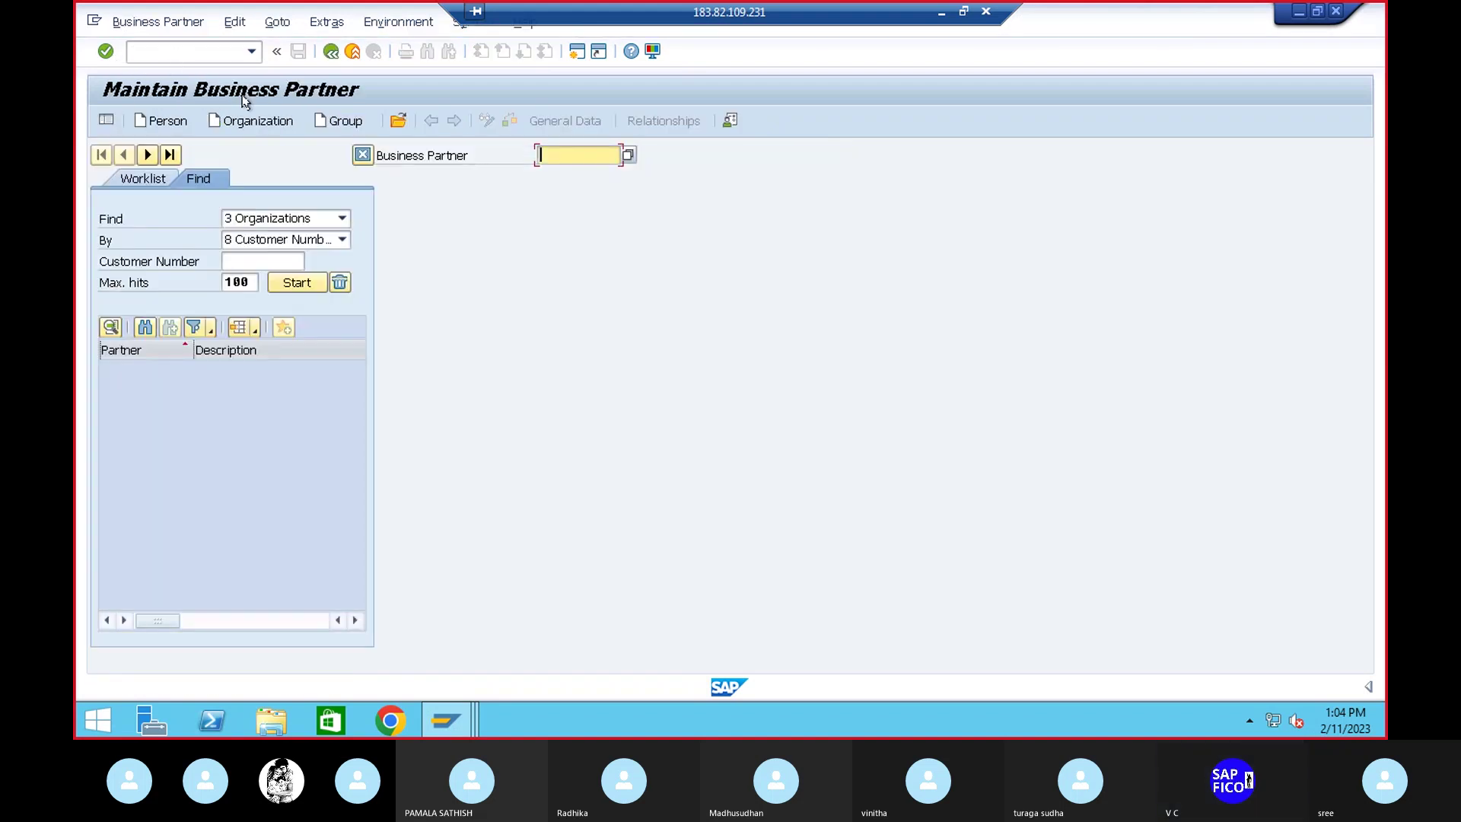
click(342, 219)
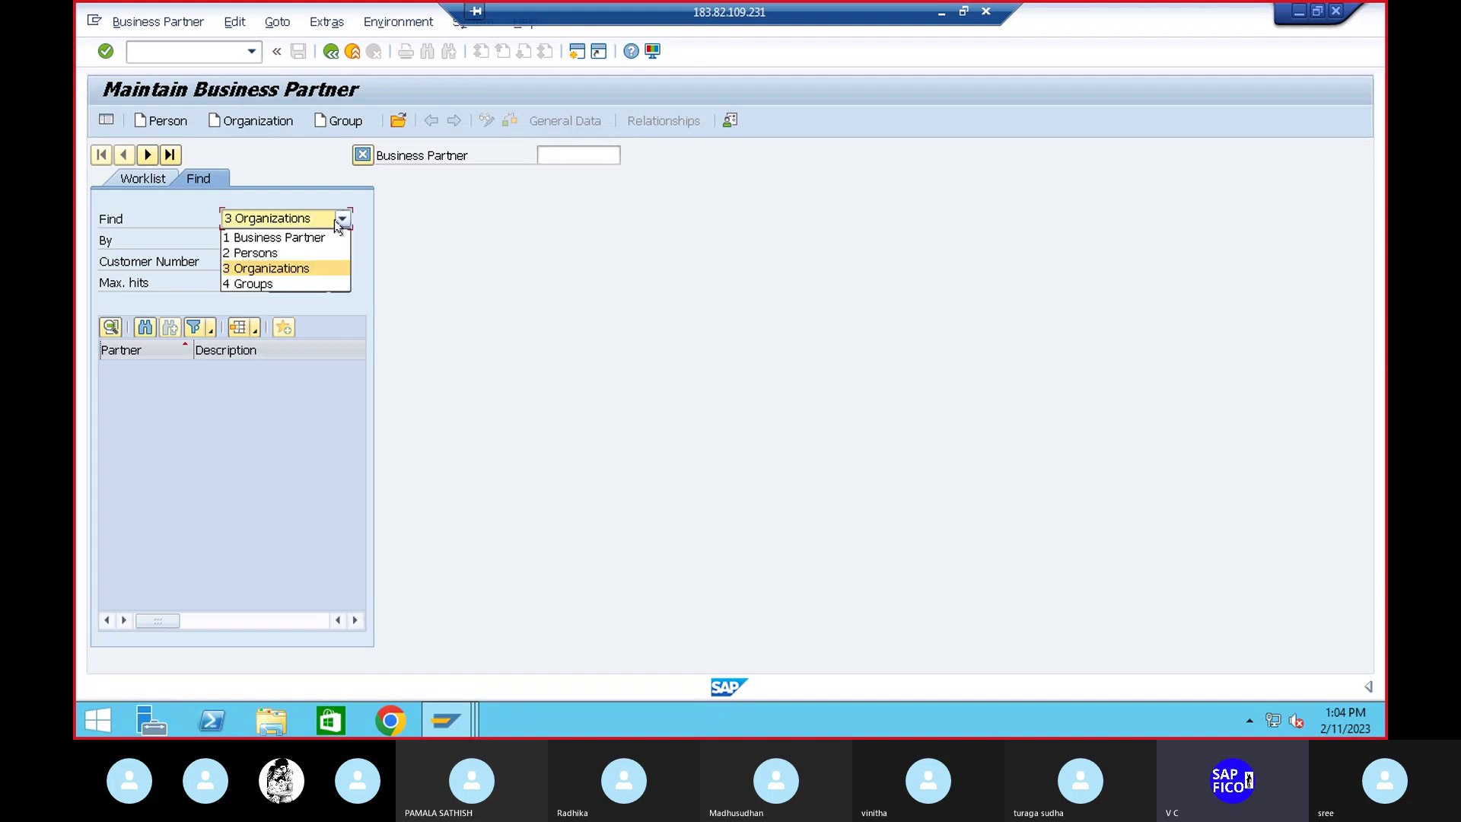
click(298, 268)
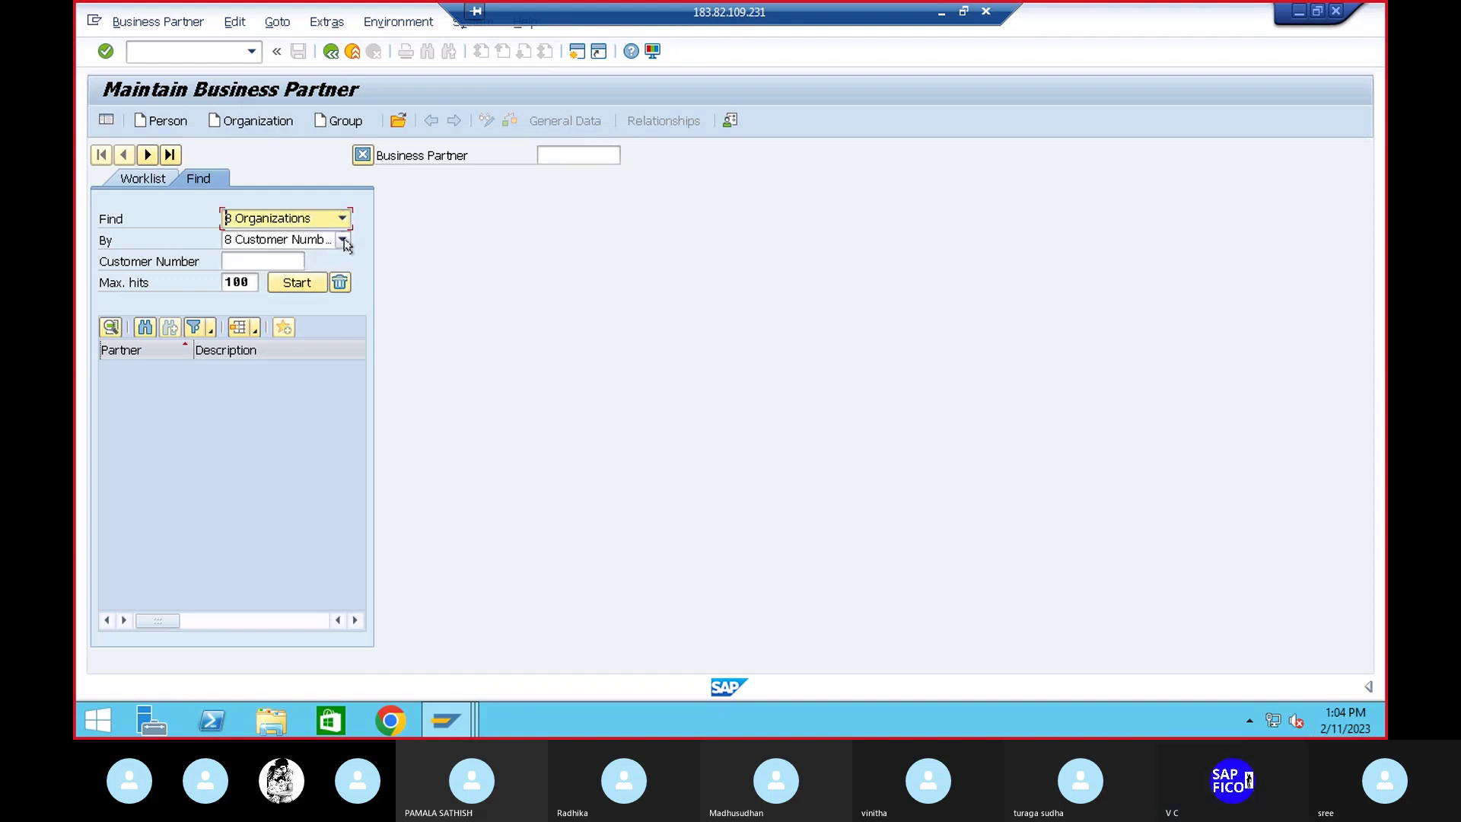
click(343, 240)
click(237, 381)
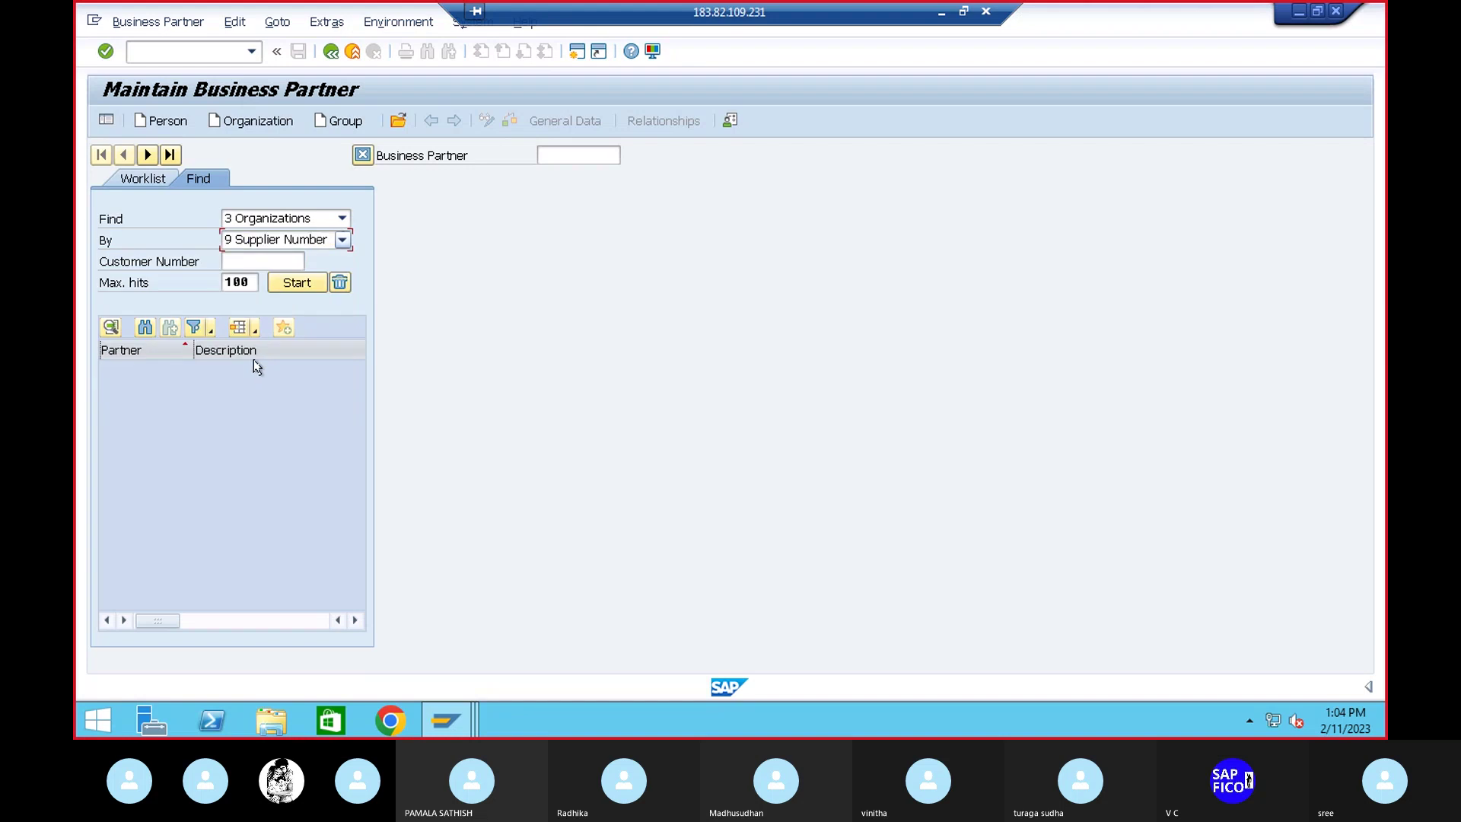
Look up the suppliers of company code DEP1, search with CIPLA's supplier number, and open its business partner record
click(283, 259)
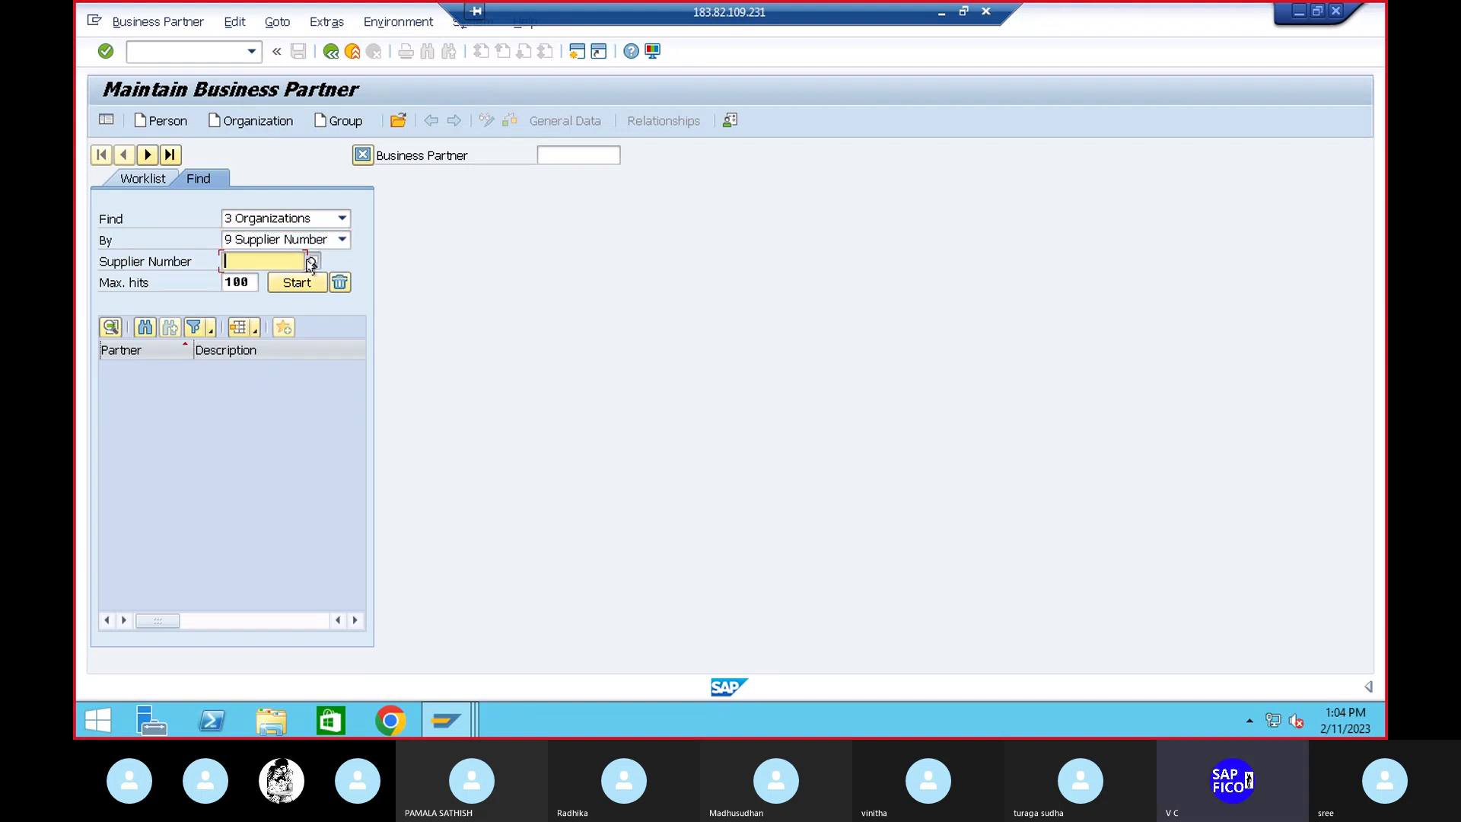
key(F4)
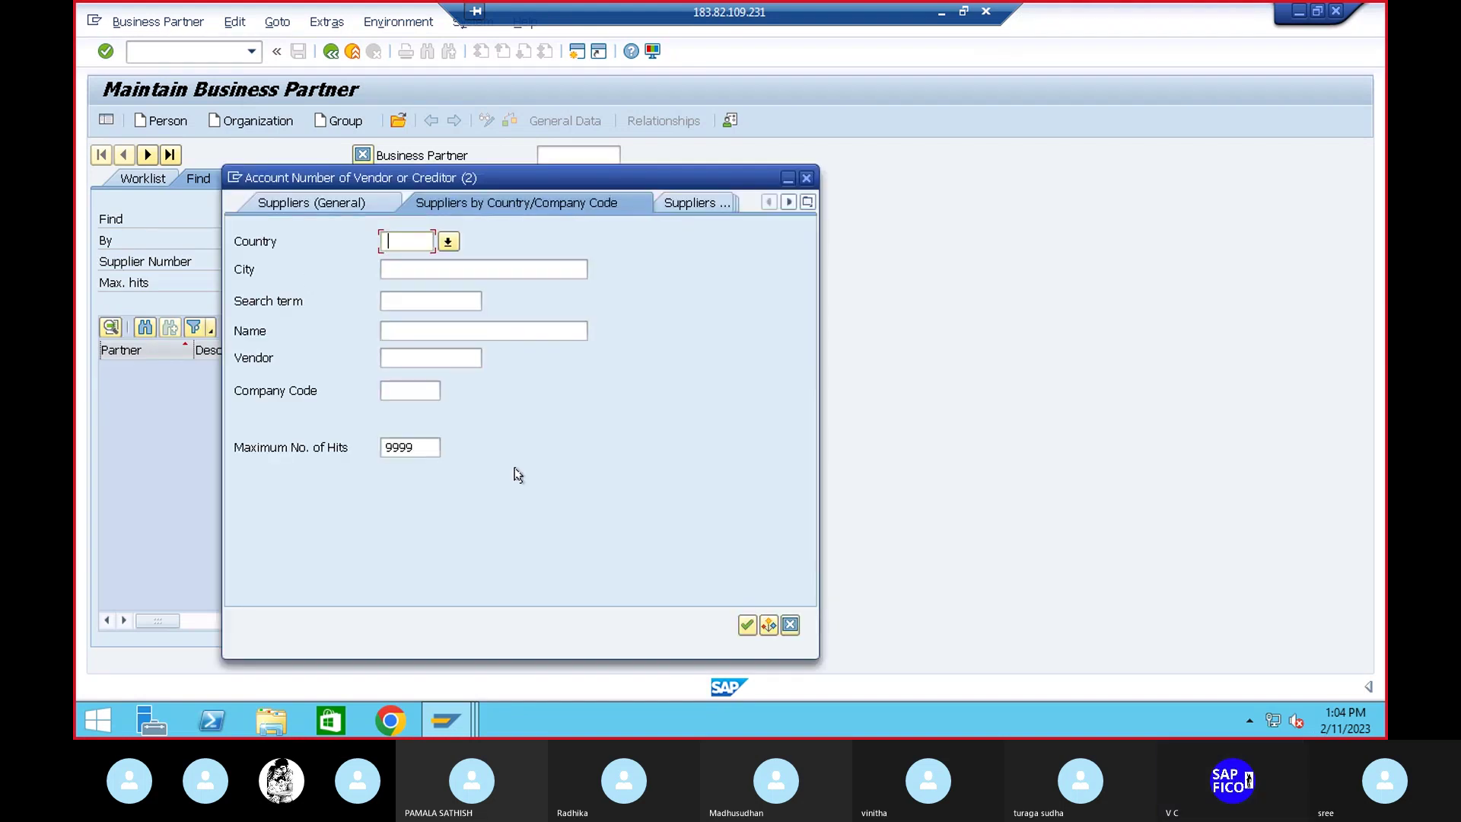
click(410, 392)
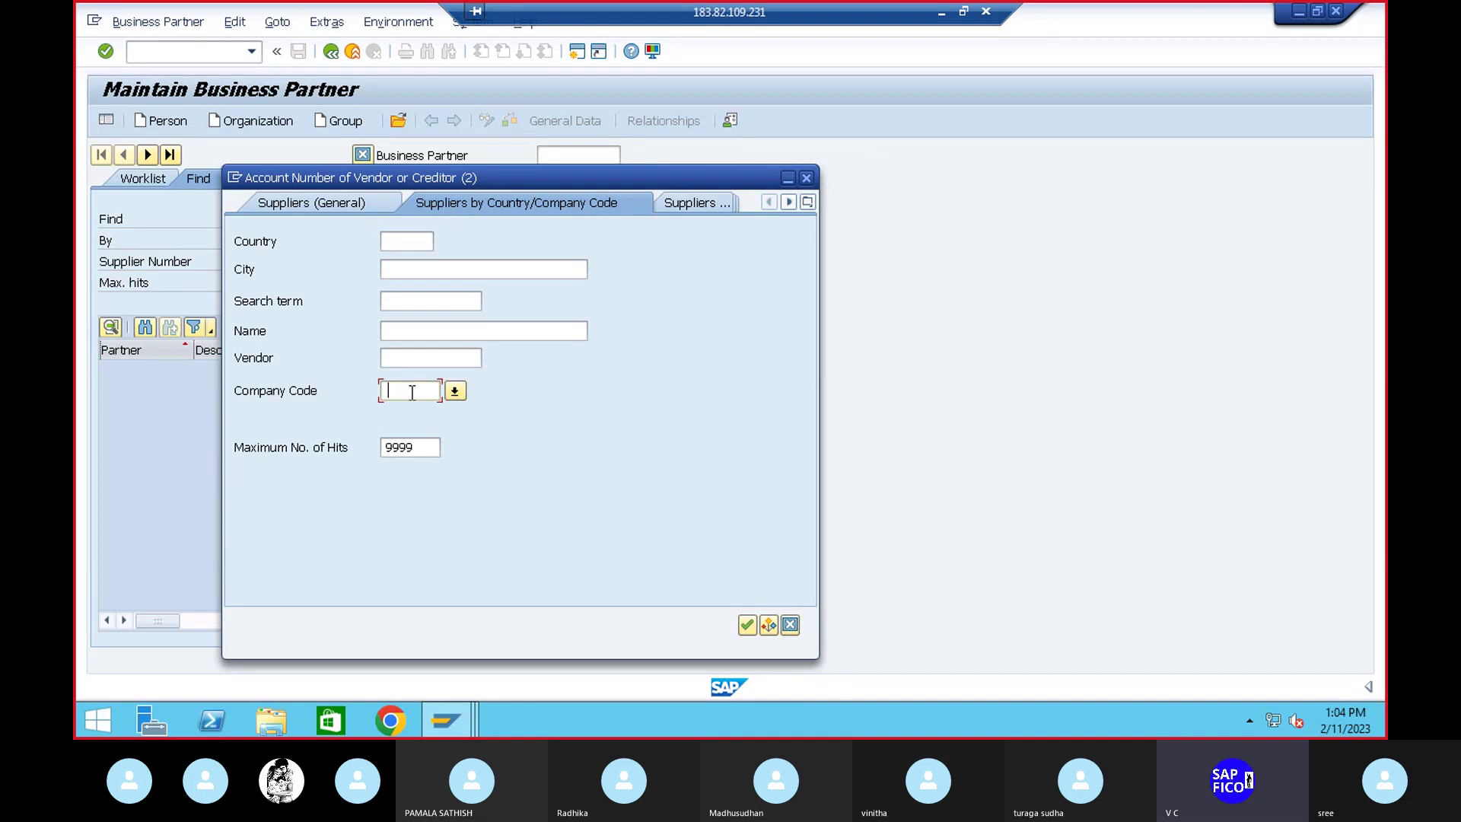
text(dep1)
click(747, 625)
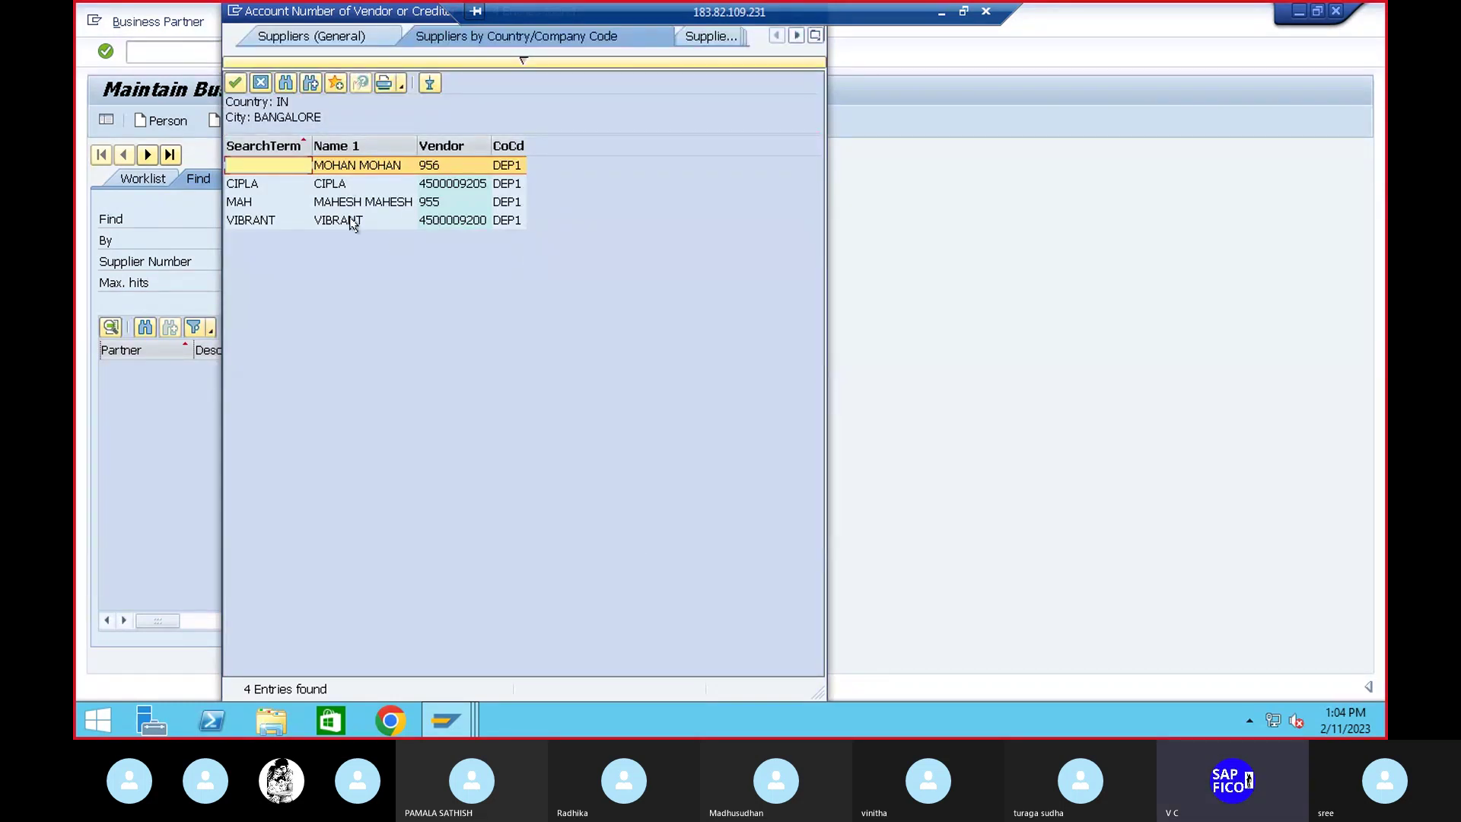
double_click(338, 184)
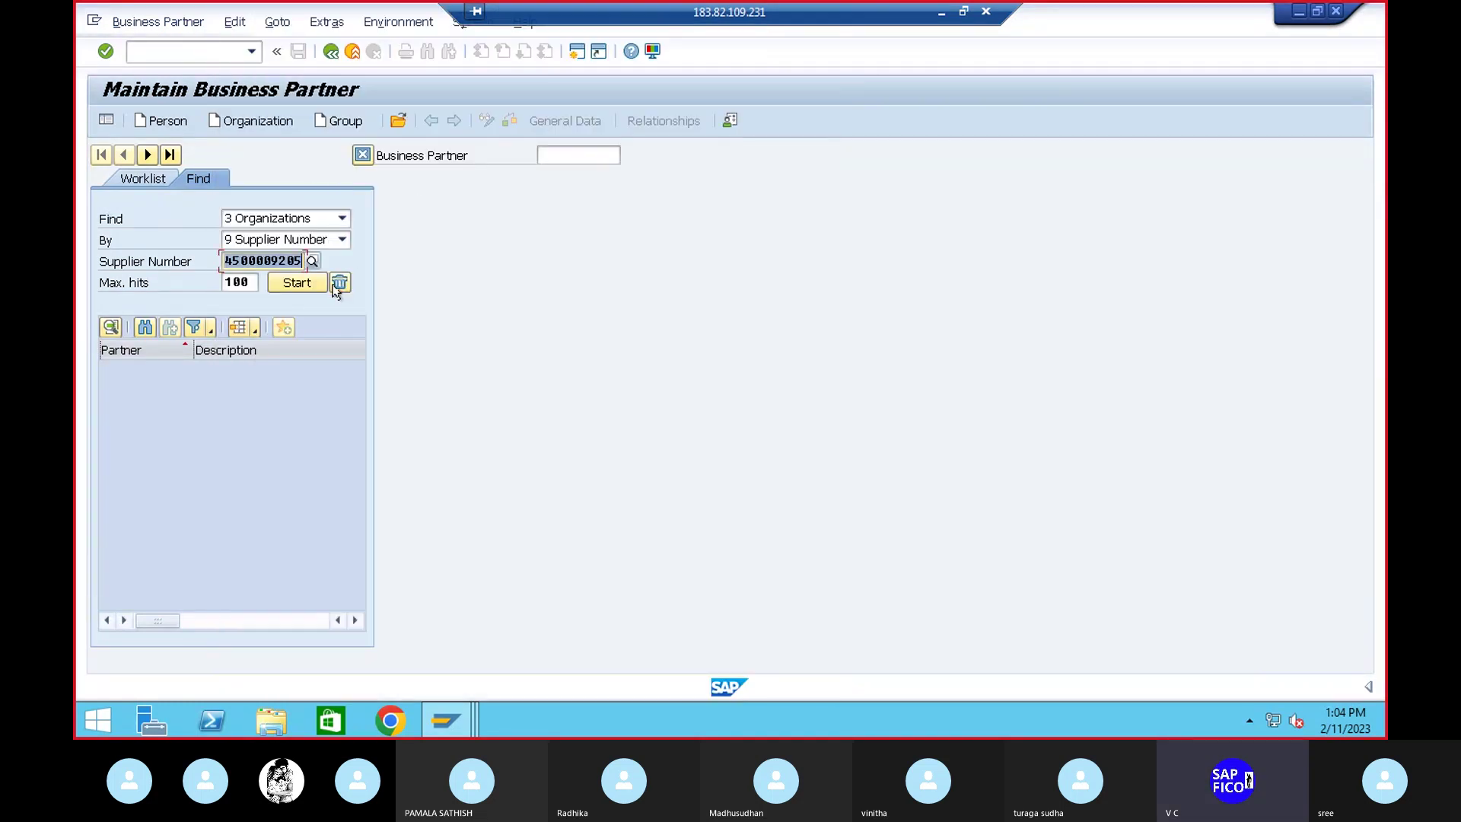
key(Return)
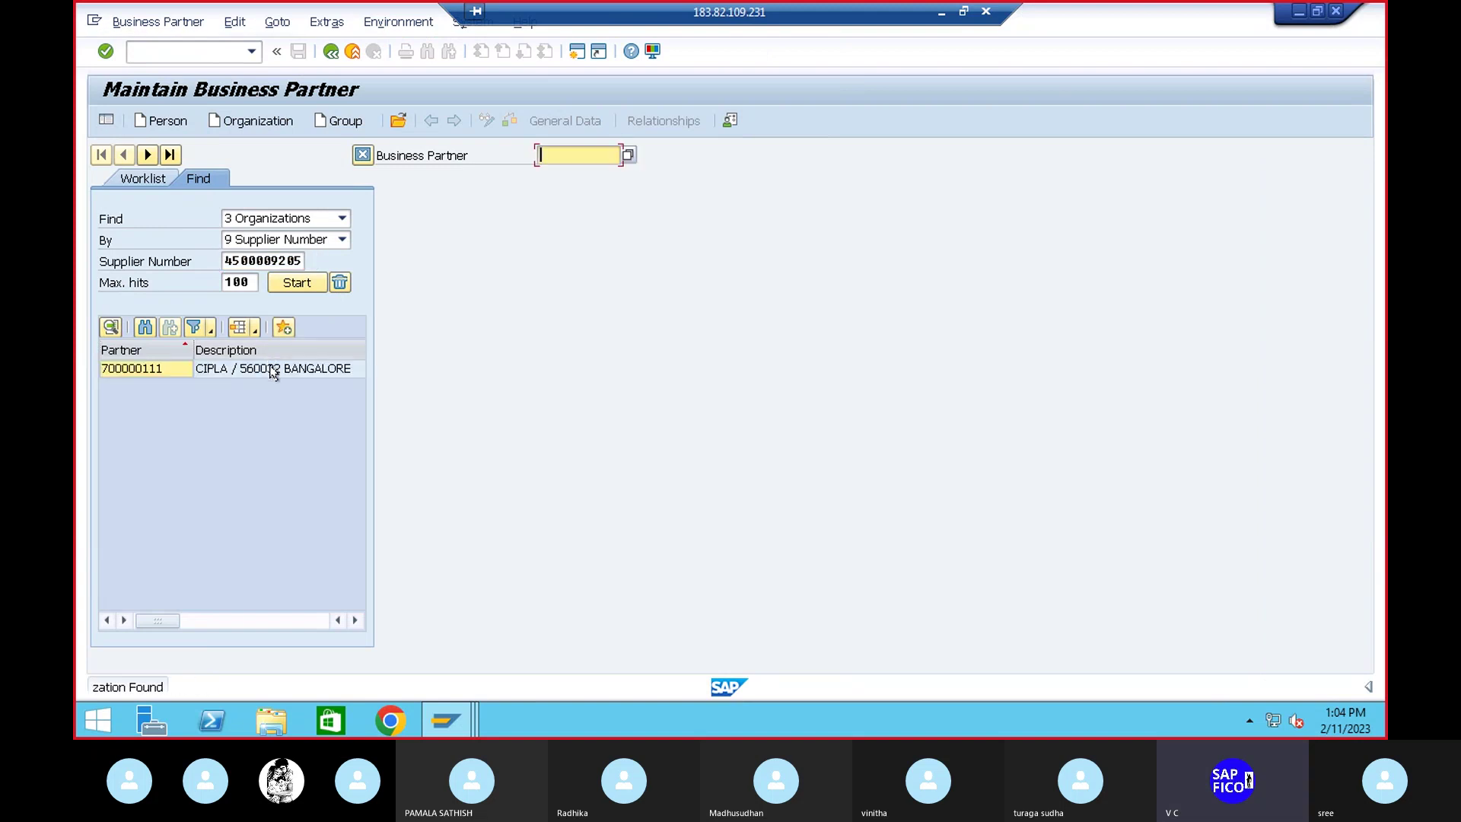
click(268, 367)
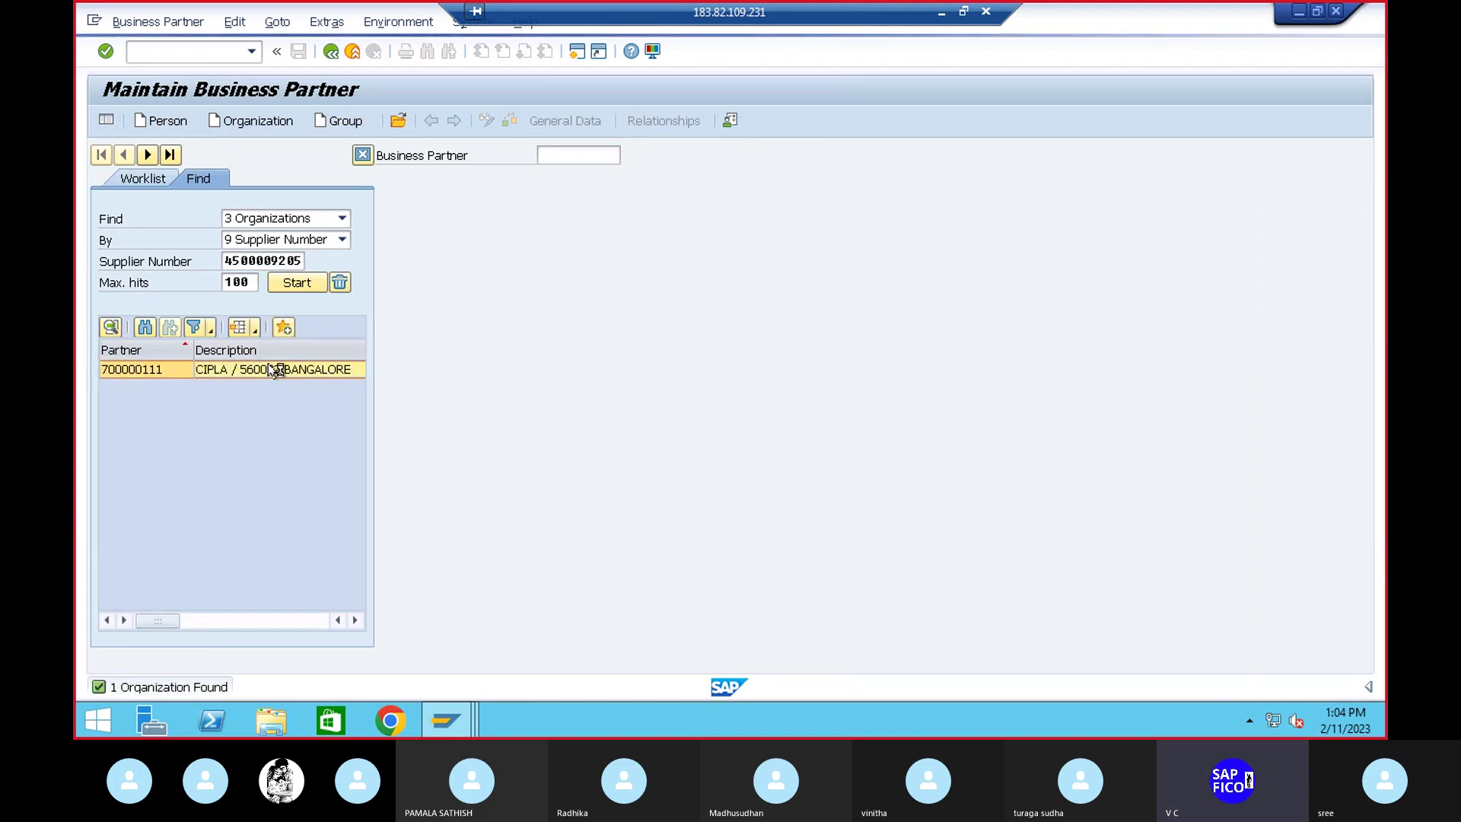
double_click(270, 371)
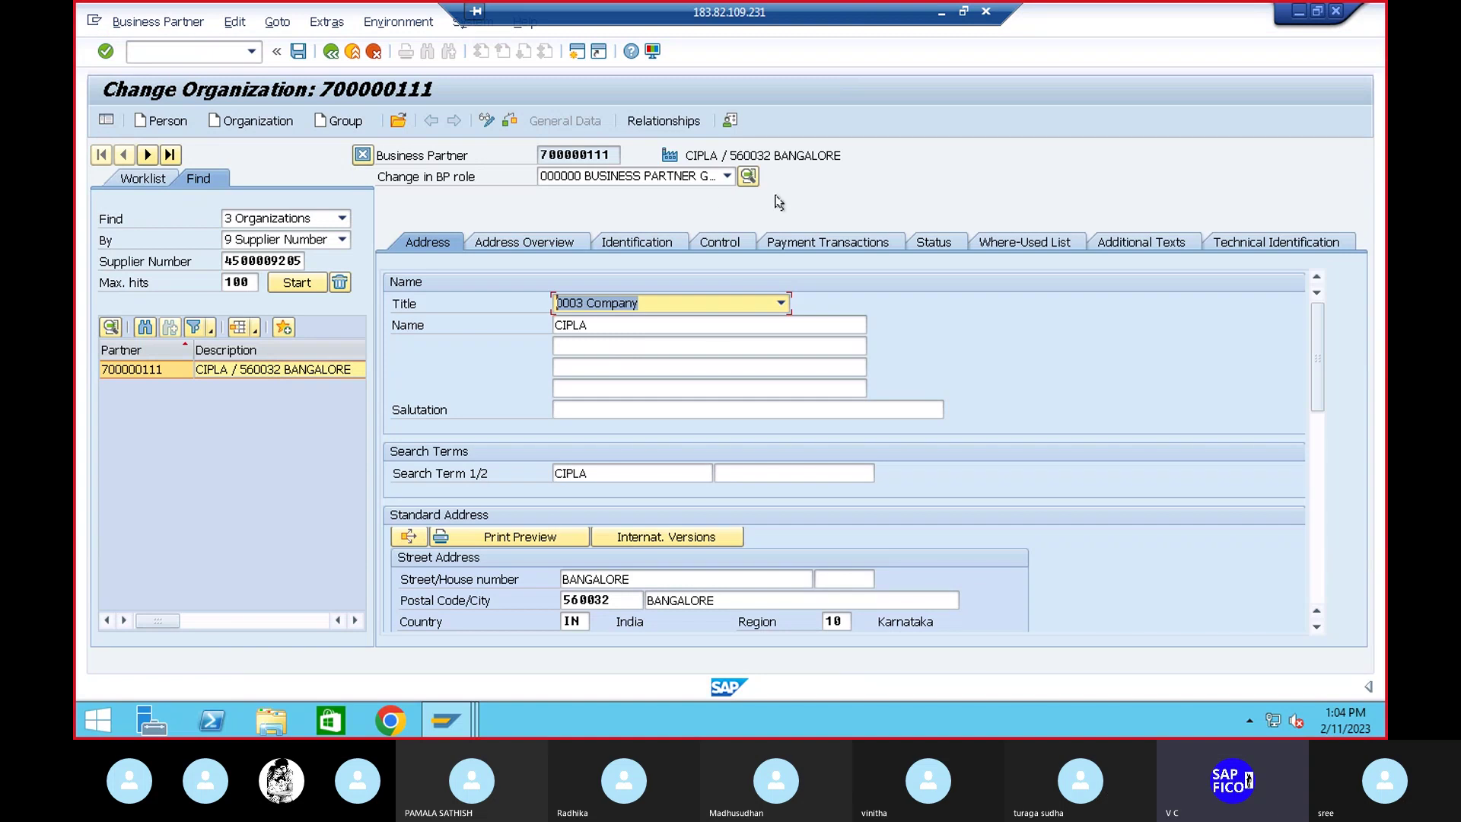
Switch CIPLA's business partner role to FLVN00 Supplier (FI)
click(728, 176)
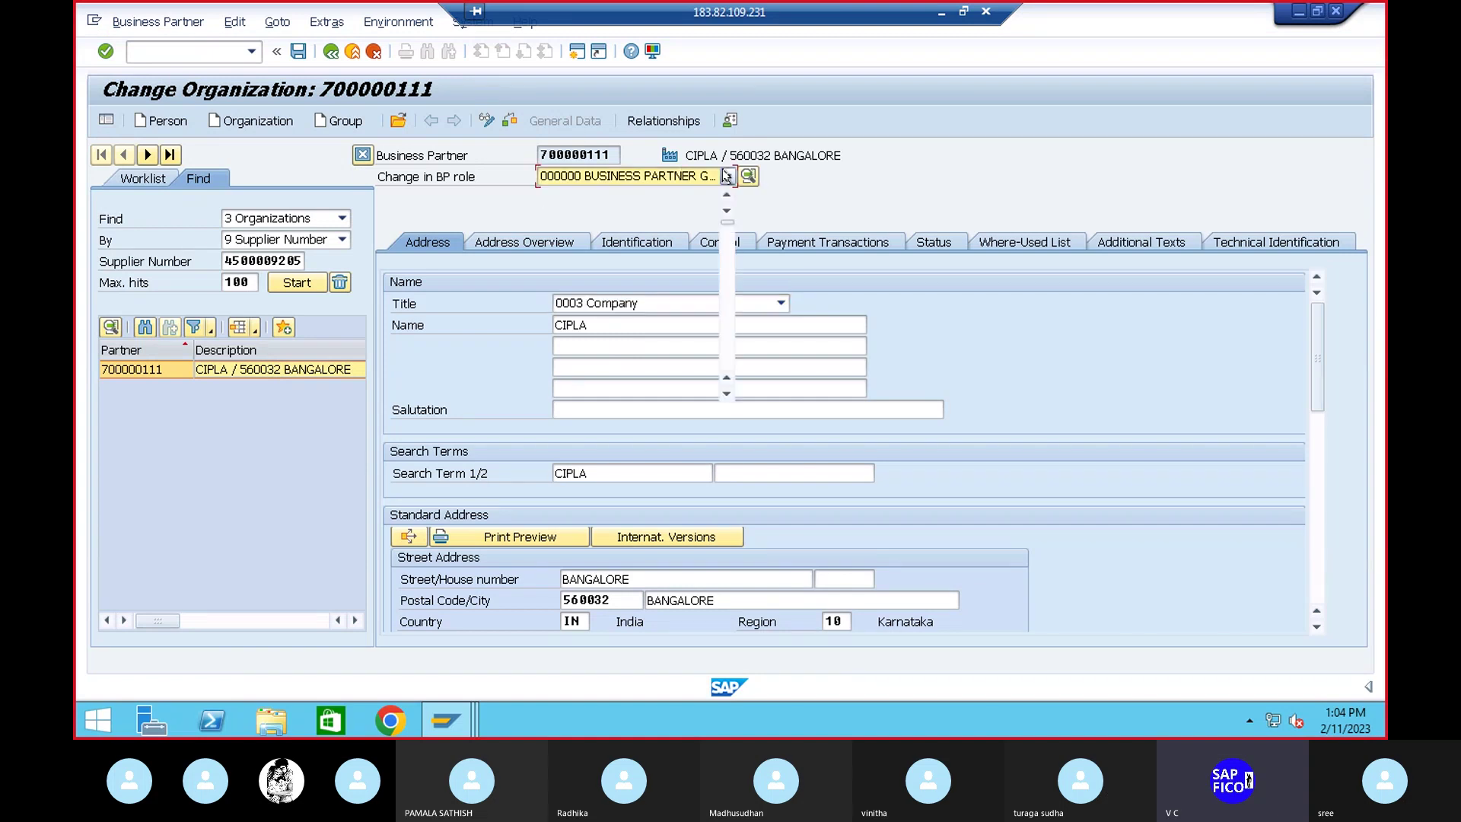
scroll(602, 305, down, 15)
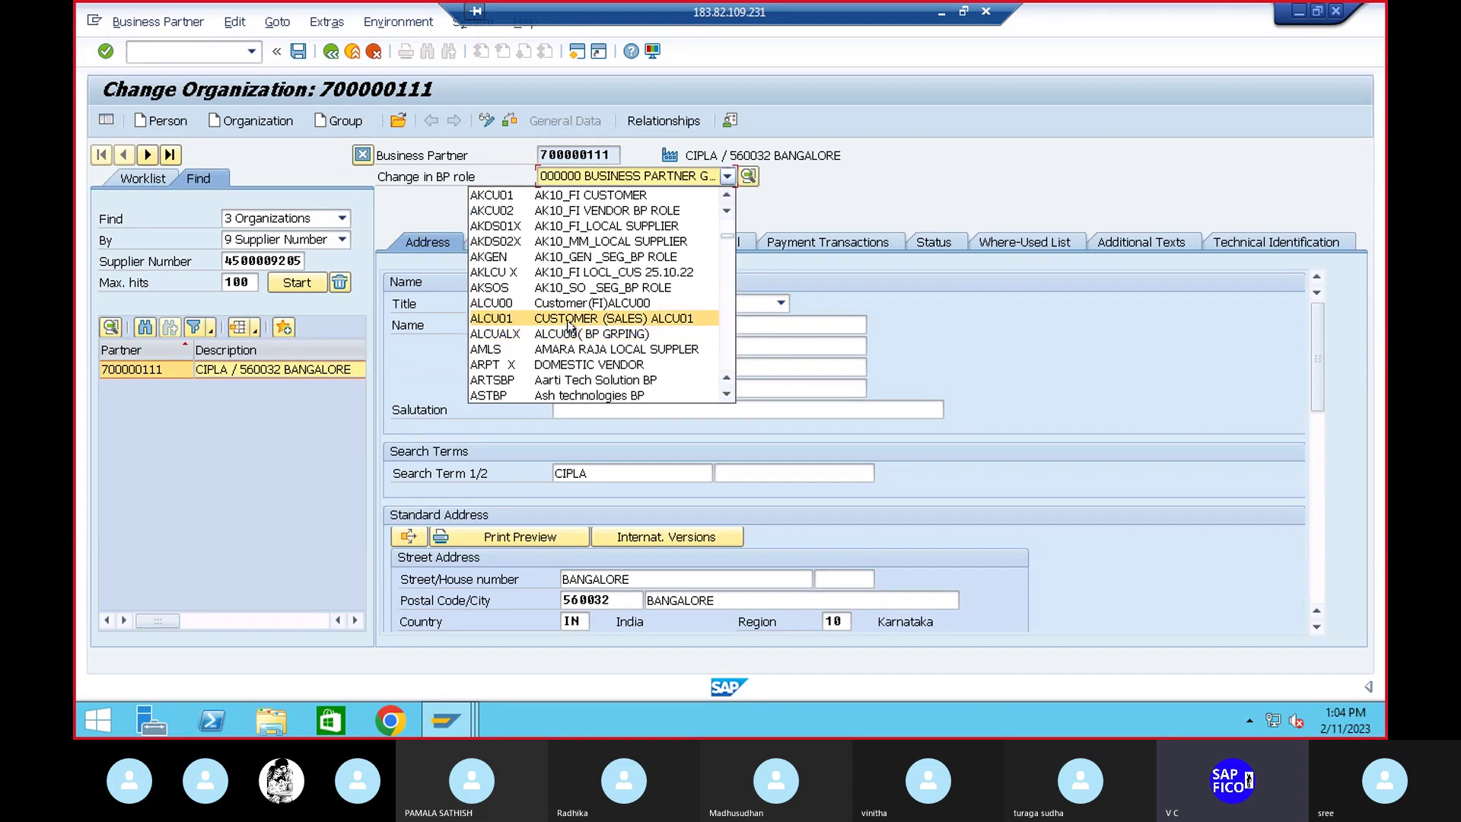
scroll(569, 323, down, 20)
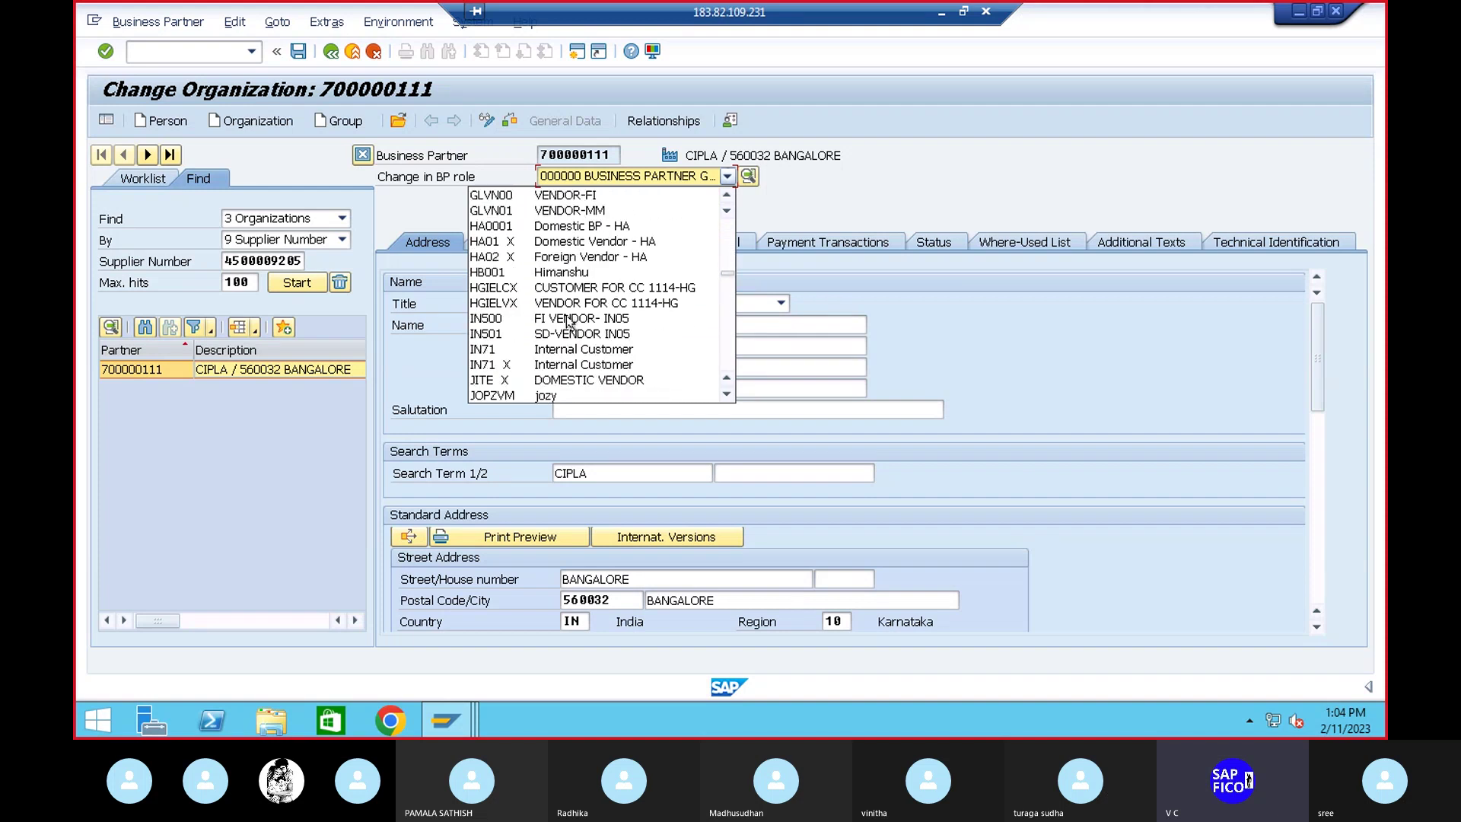
scroll(569, 323, up, 3)
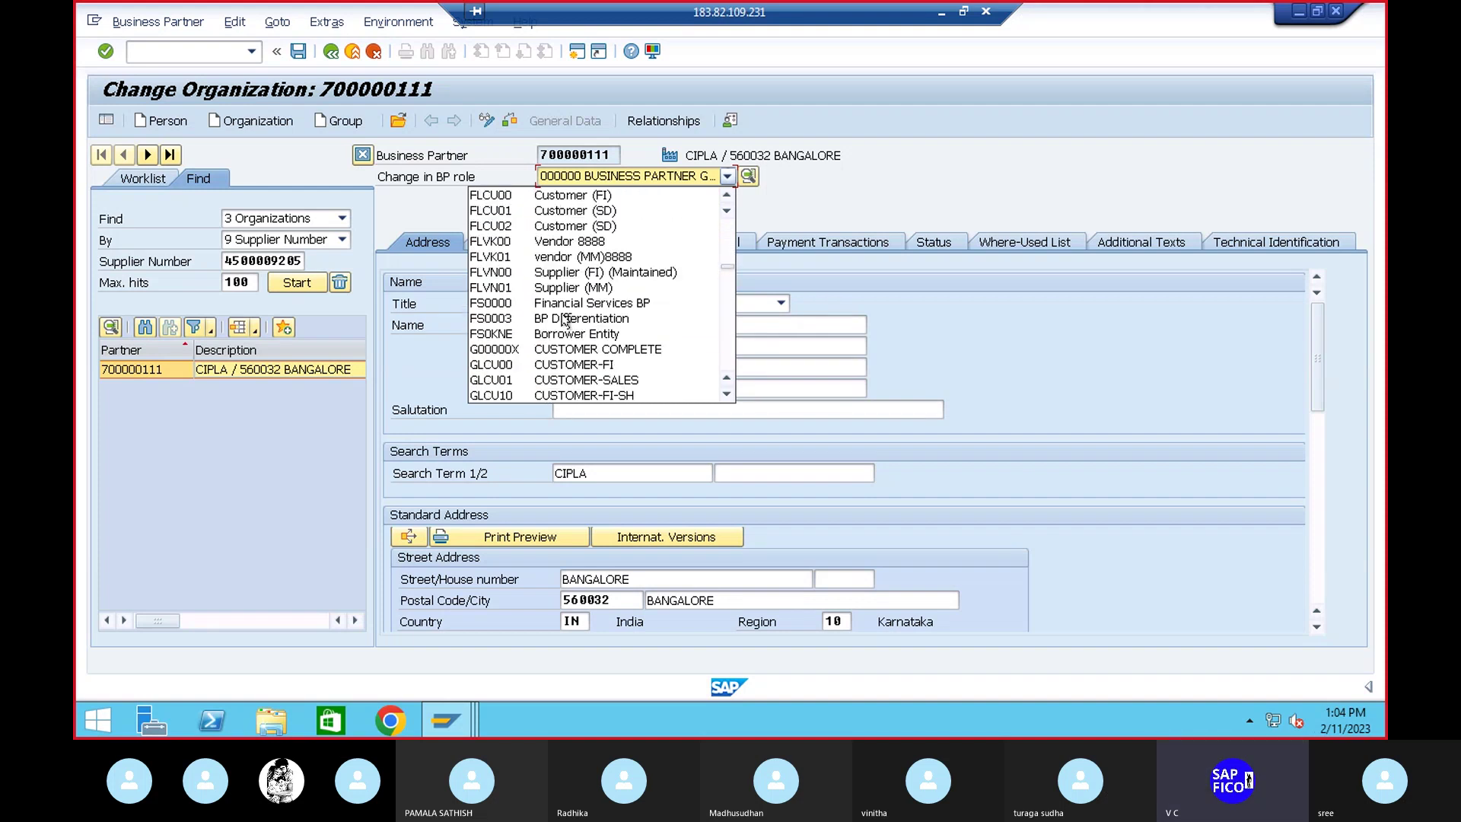
click(559, 273)
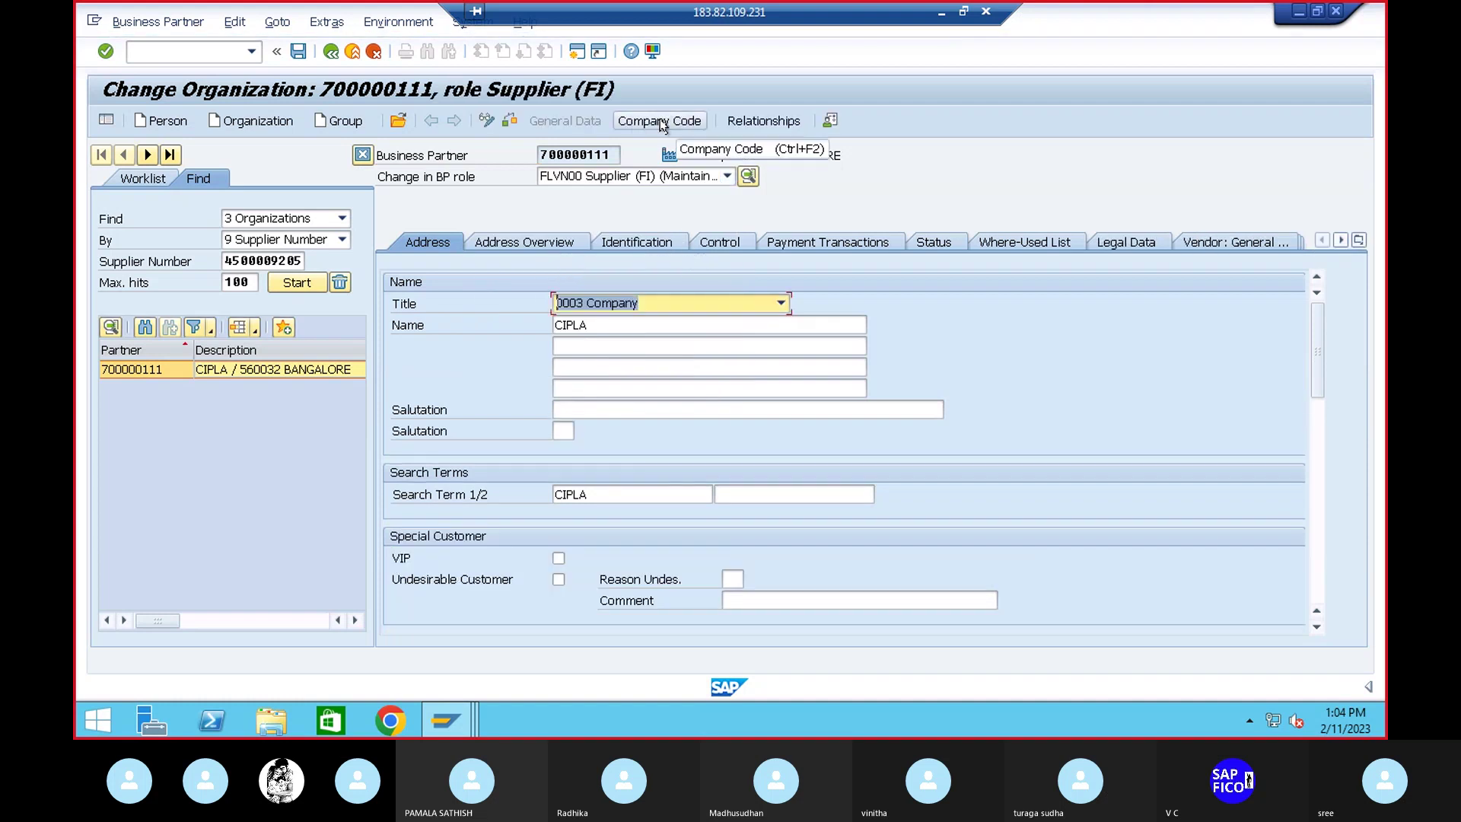
Examine the withholding tax types and codes in CIPLA's company code data
click(659, 120)
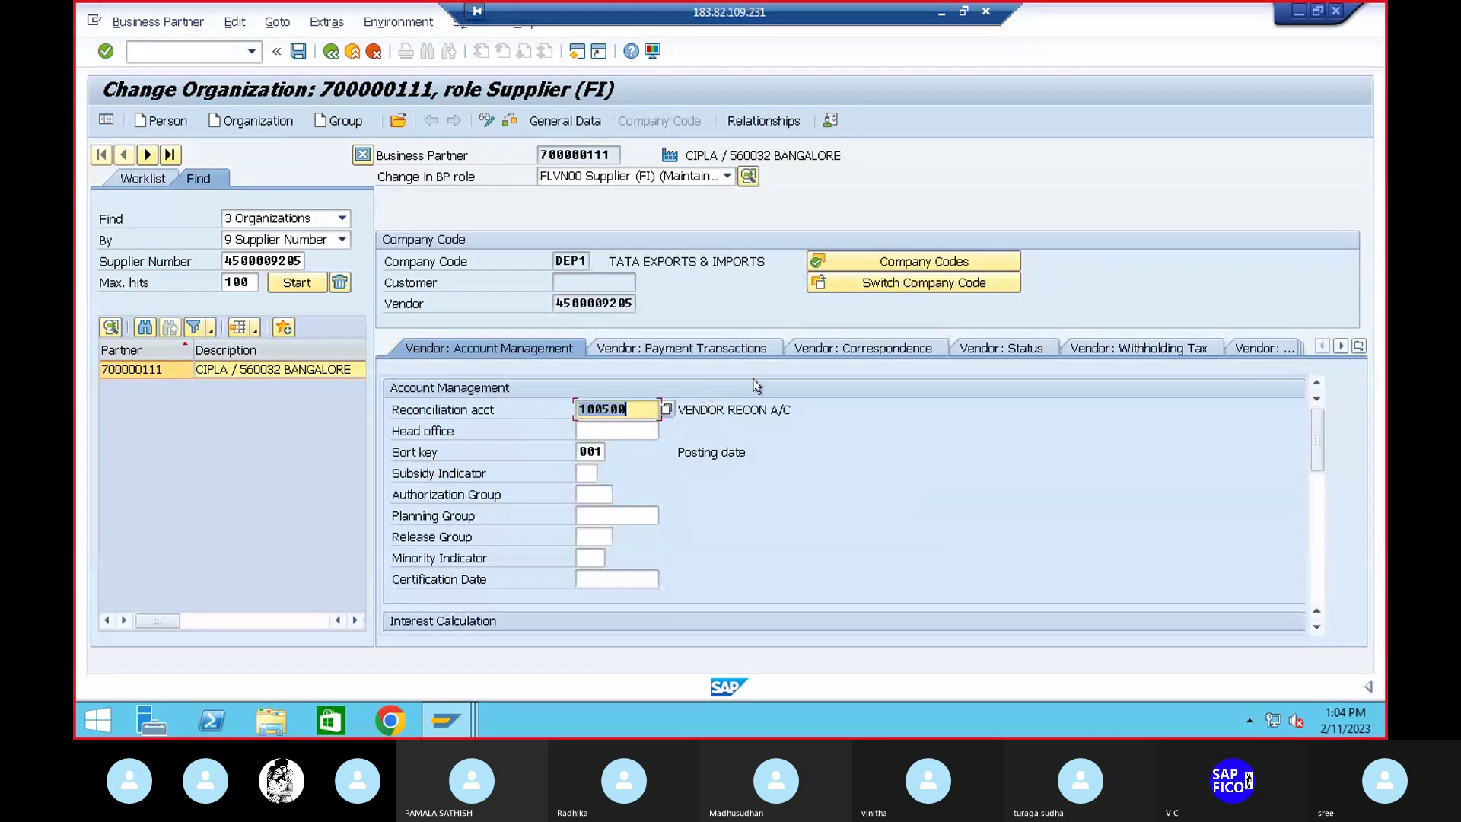
click(1107, 351)
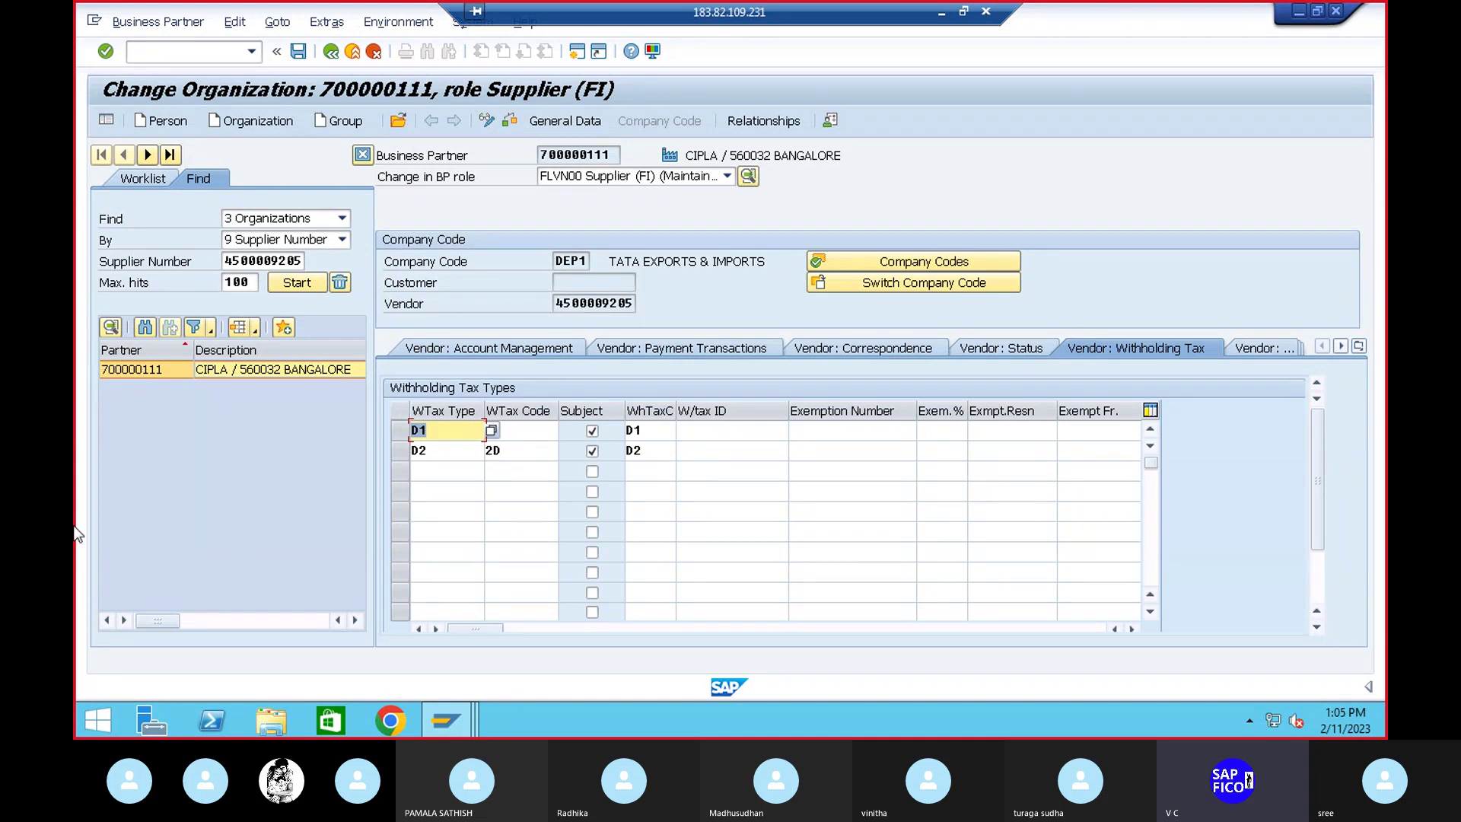
click(538, 473)
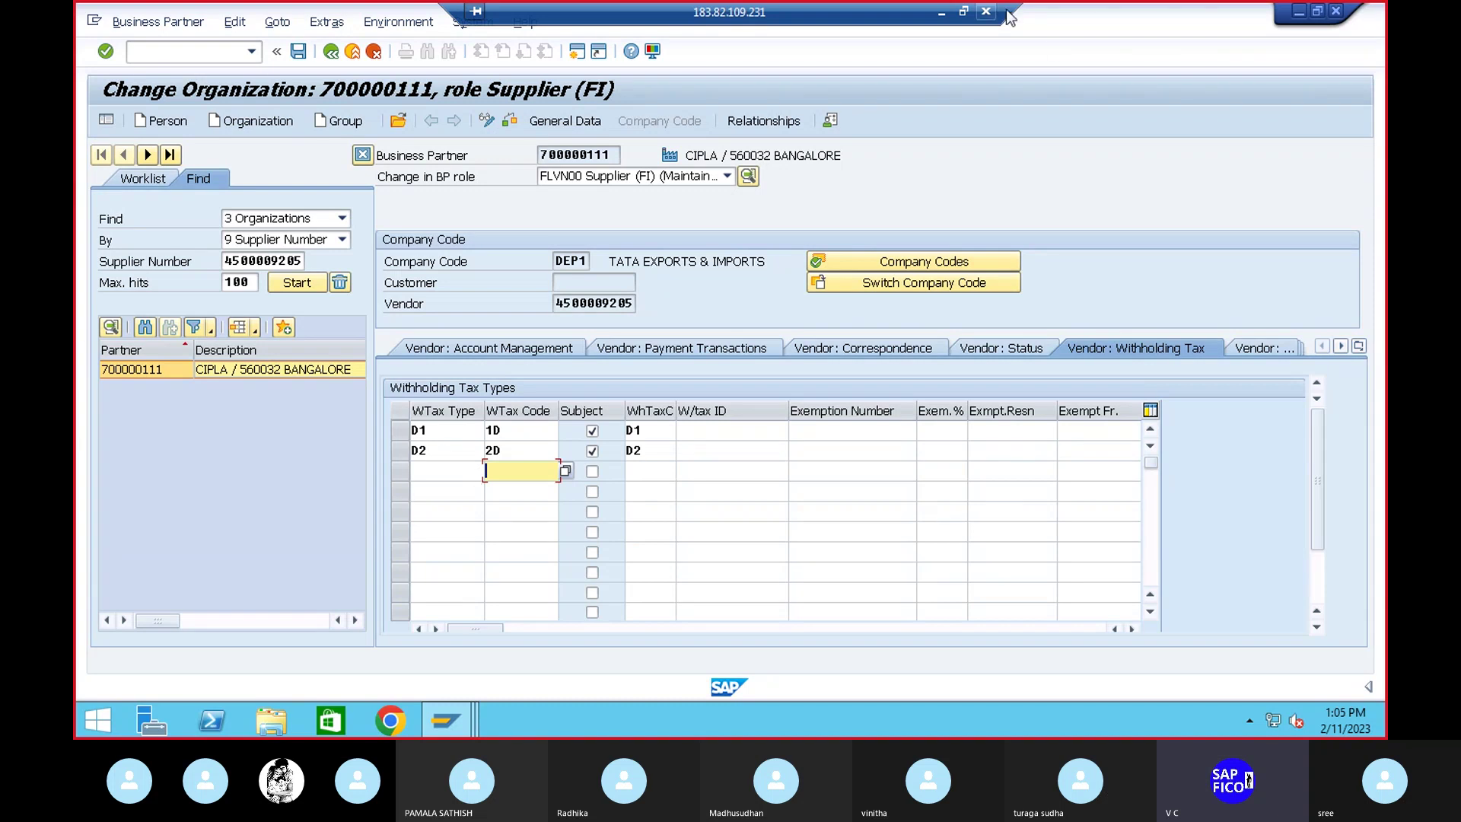
Leave CIPLA's business partner record with /n and switch to the session showing the SAP Customizing Implementation Guide
click(219, 50)
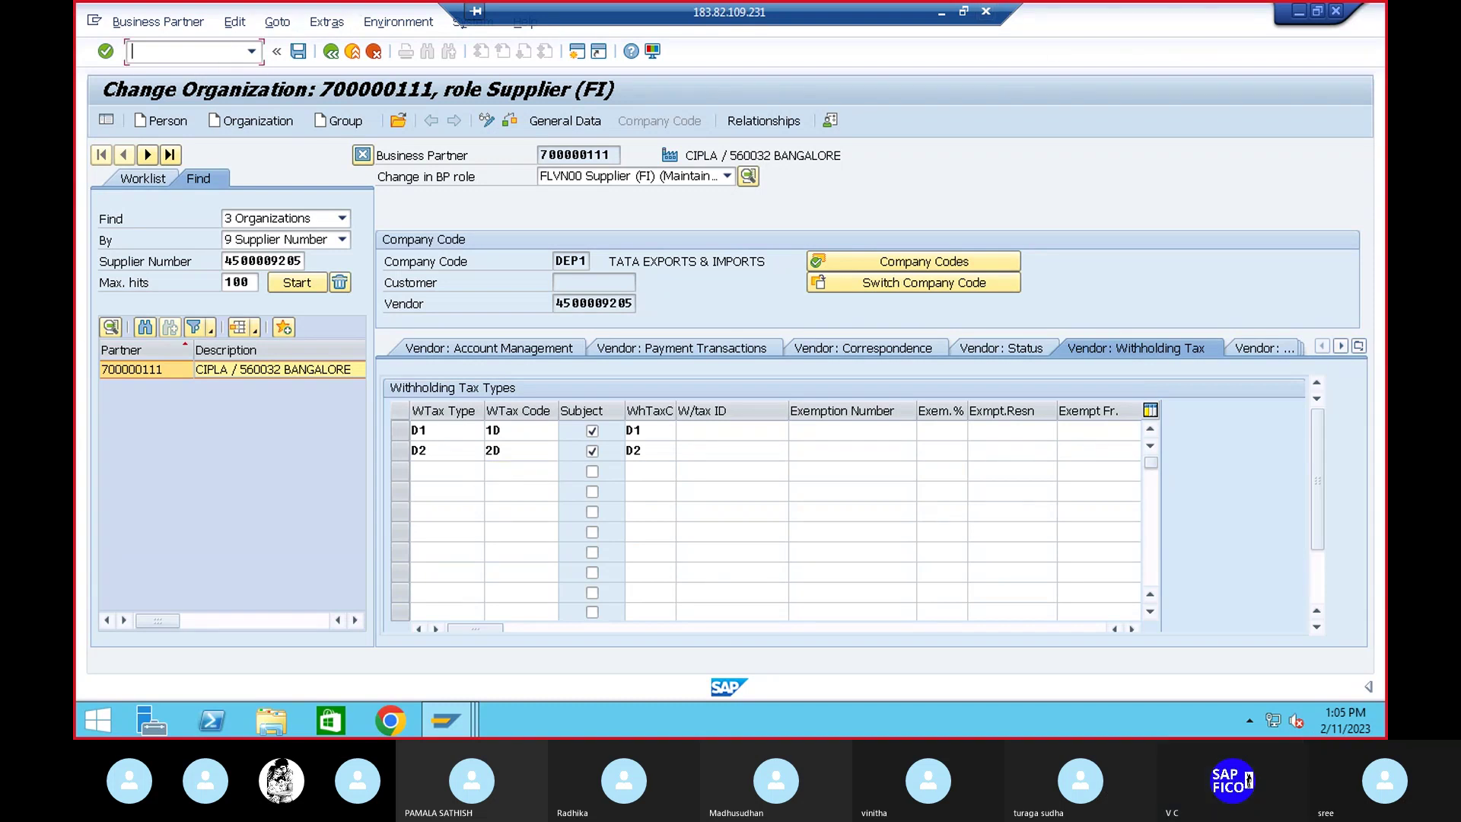
text(/n)
key(Return)
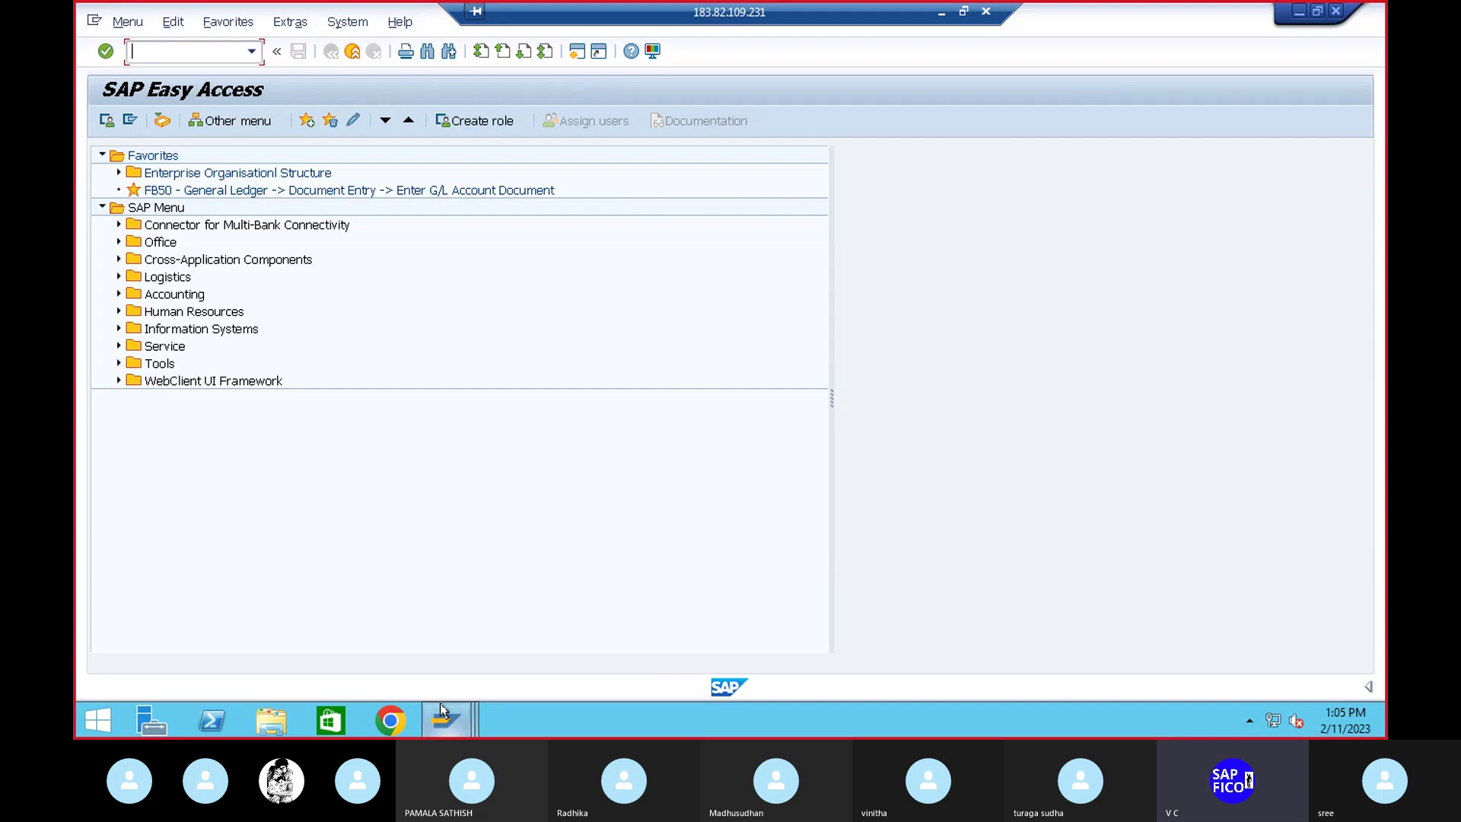
mouse_move(447, 720)
click(456, 643)
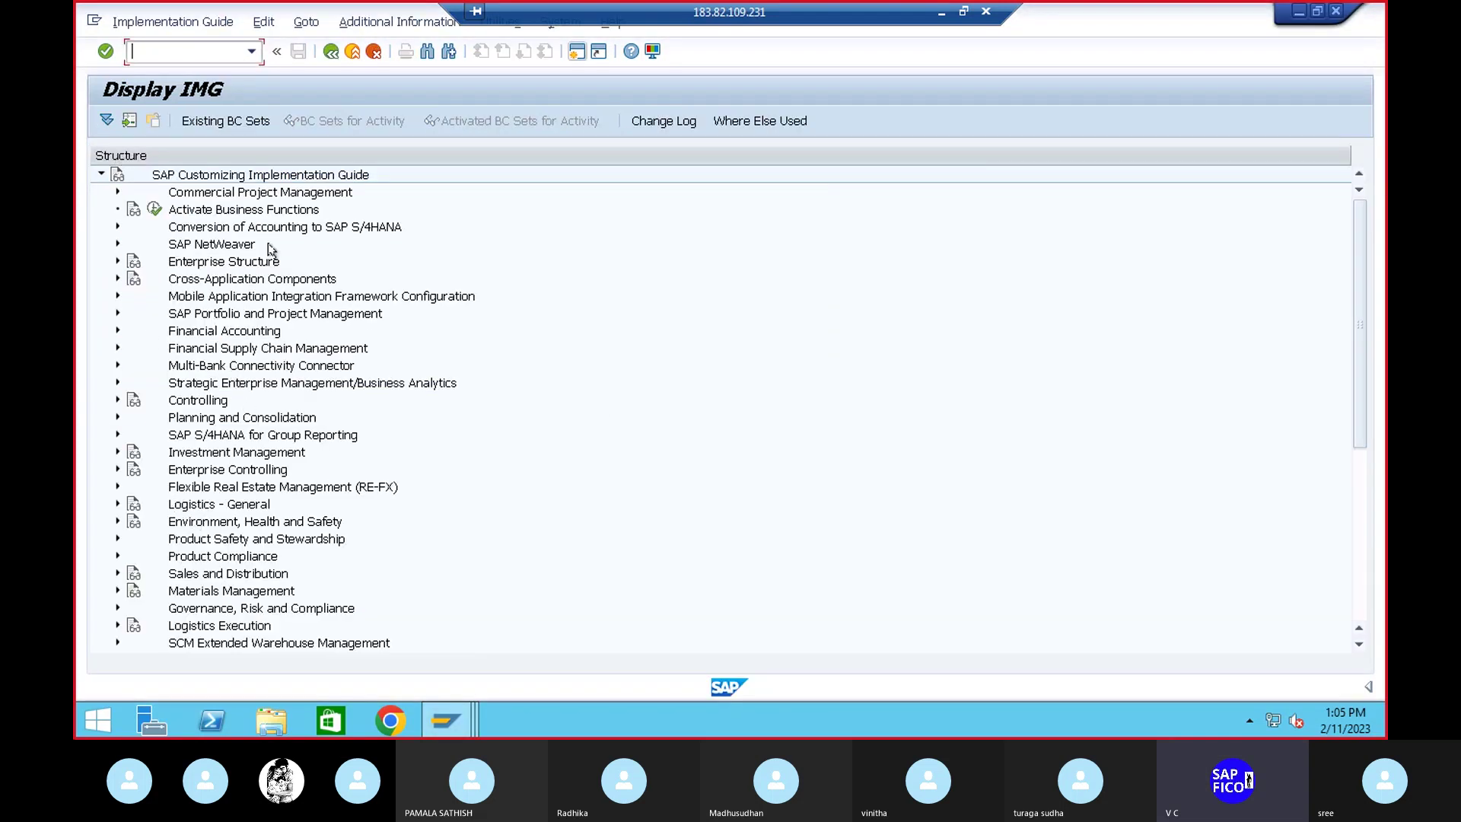
Expand Financial Accounting Global Settings down through Withholding Tax, Extended Withholding Tax and Calculation to the Withholding Tax Type activities
click(118, 330)
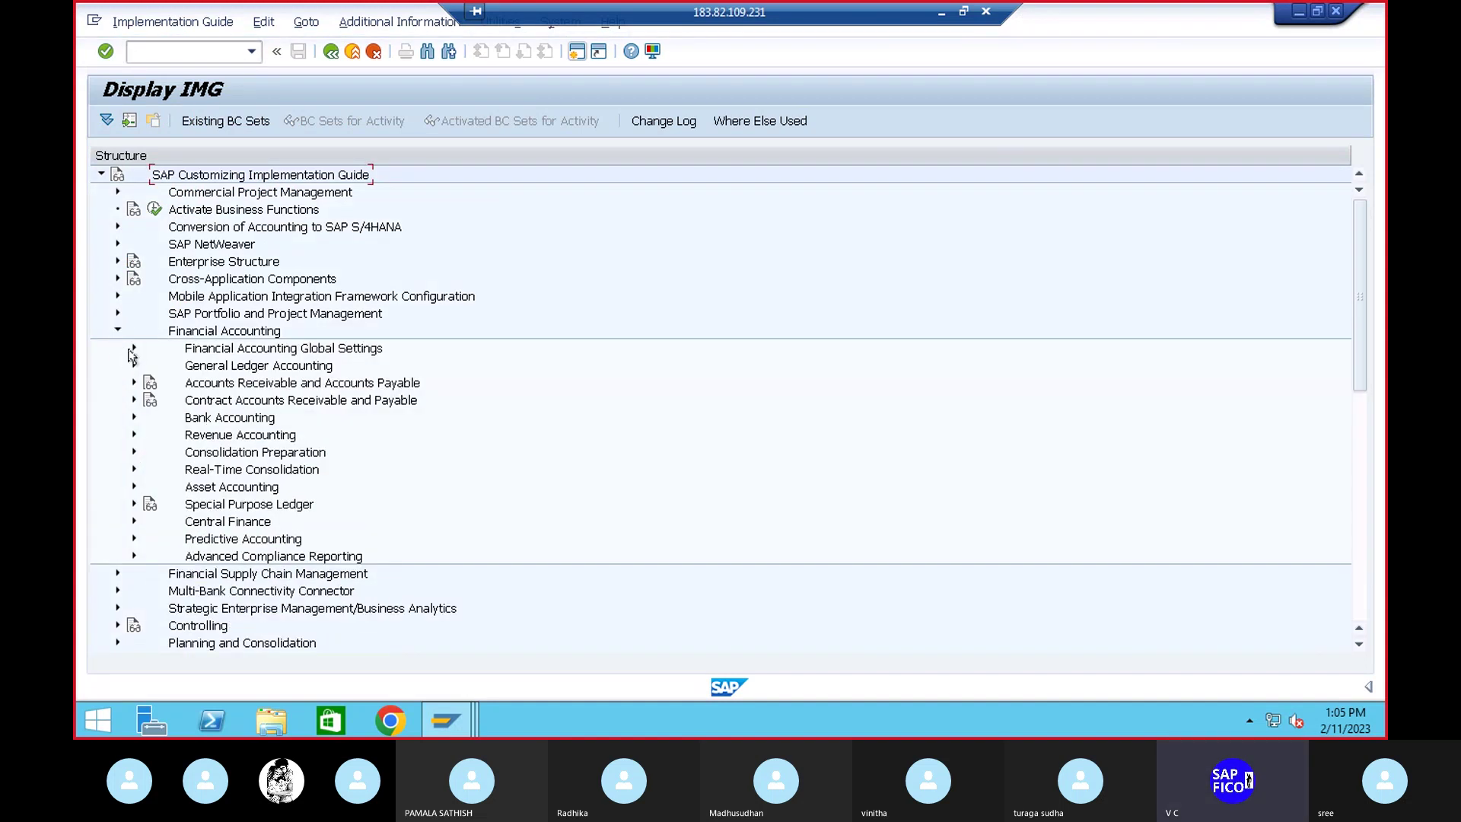
click(134, 346)
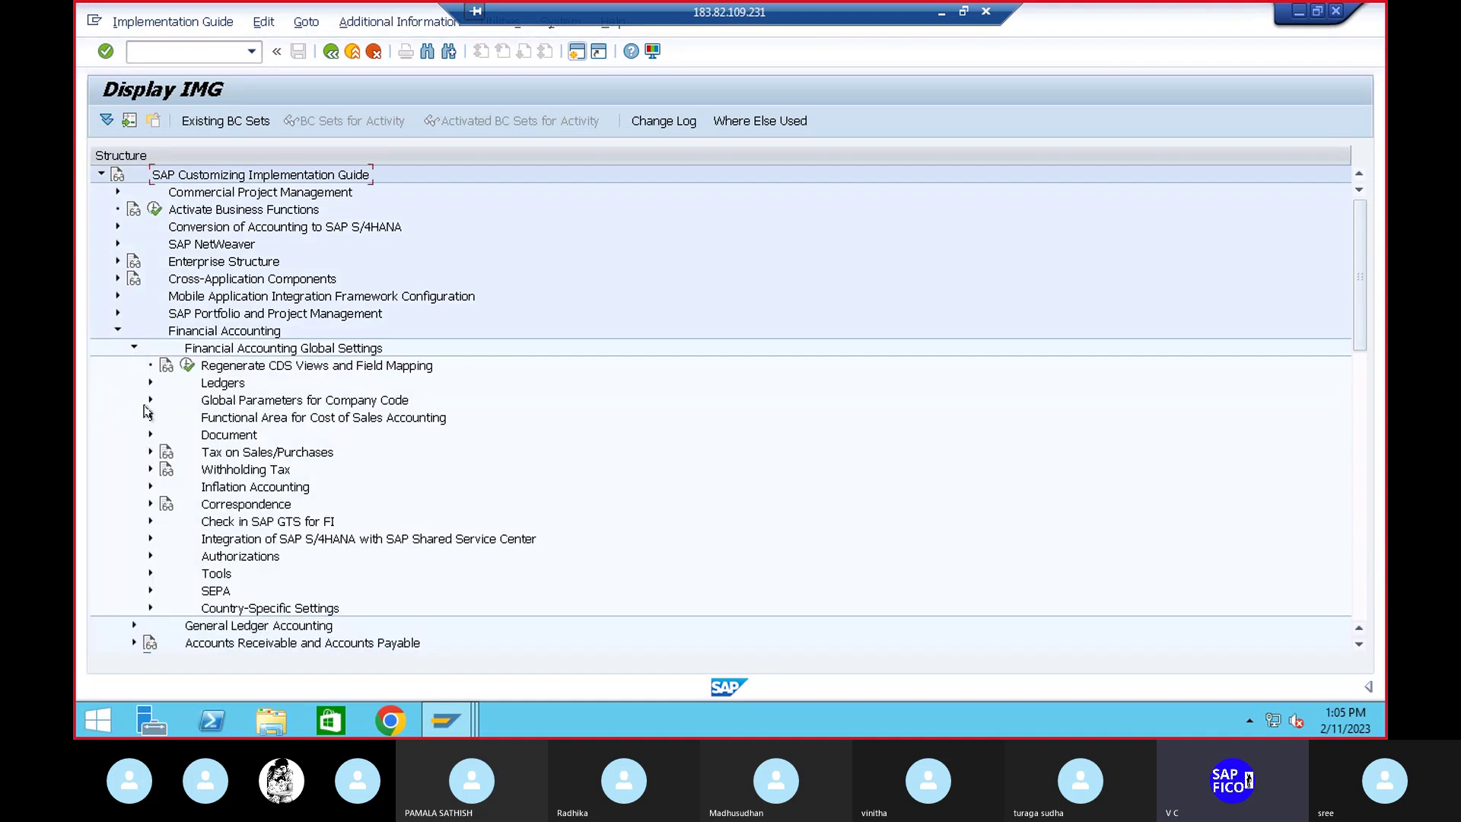
click(150, 470)
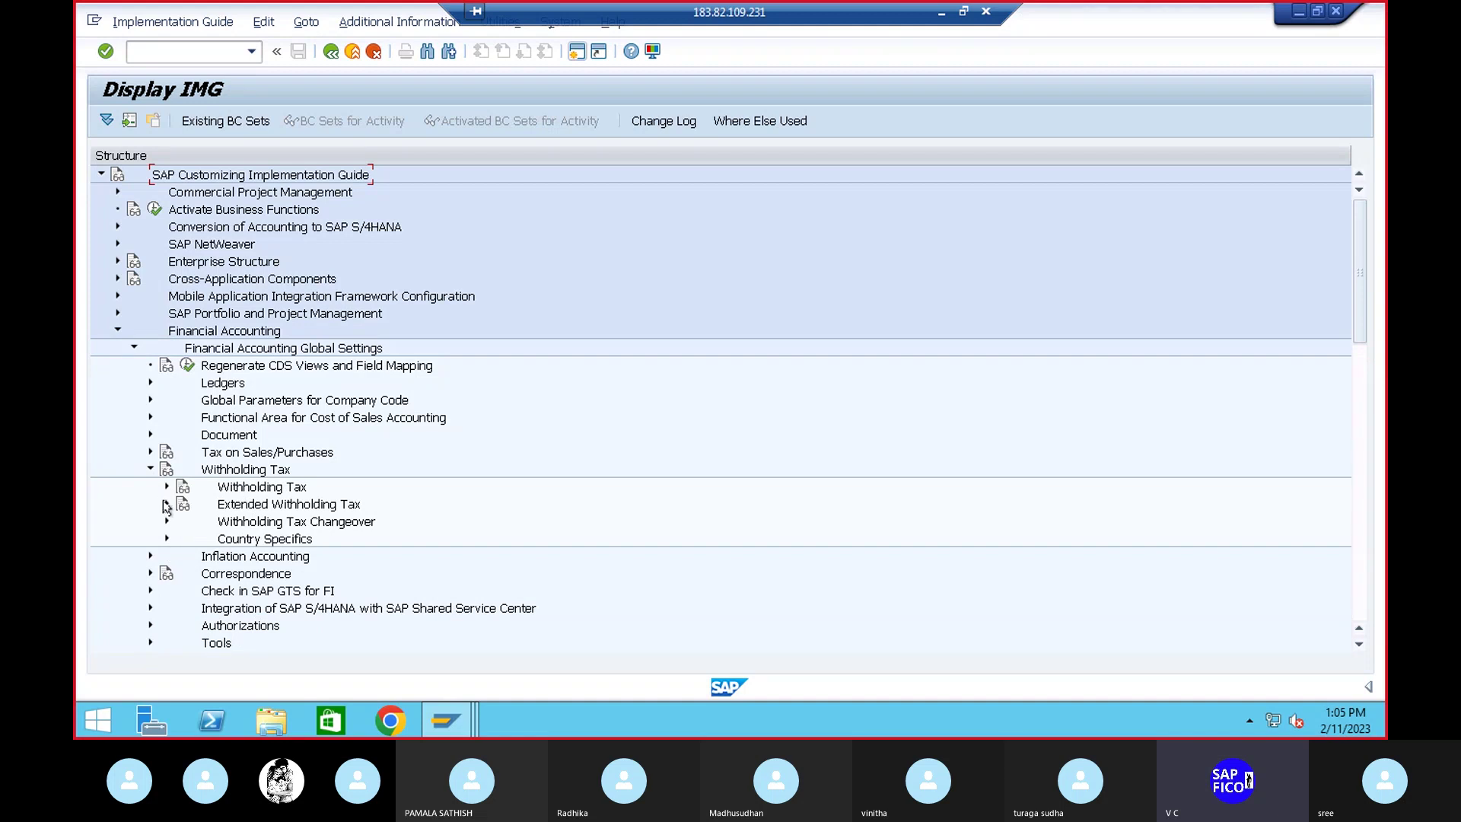
click(166, 504)
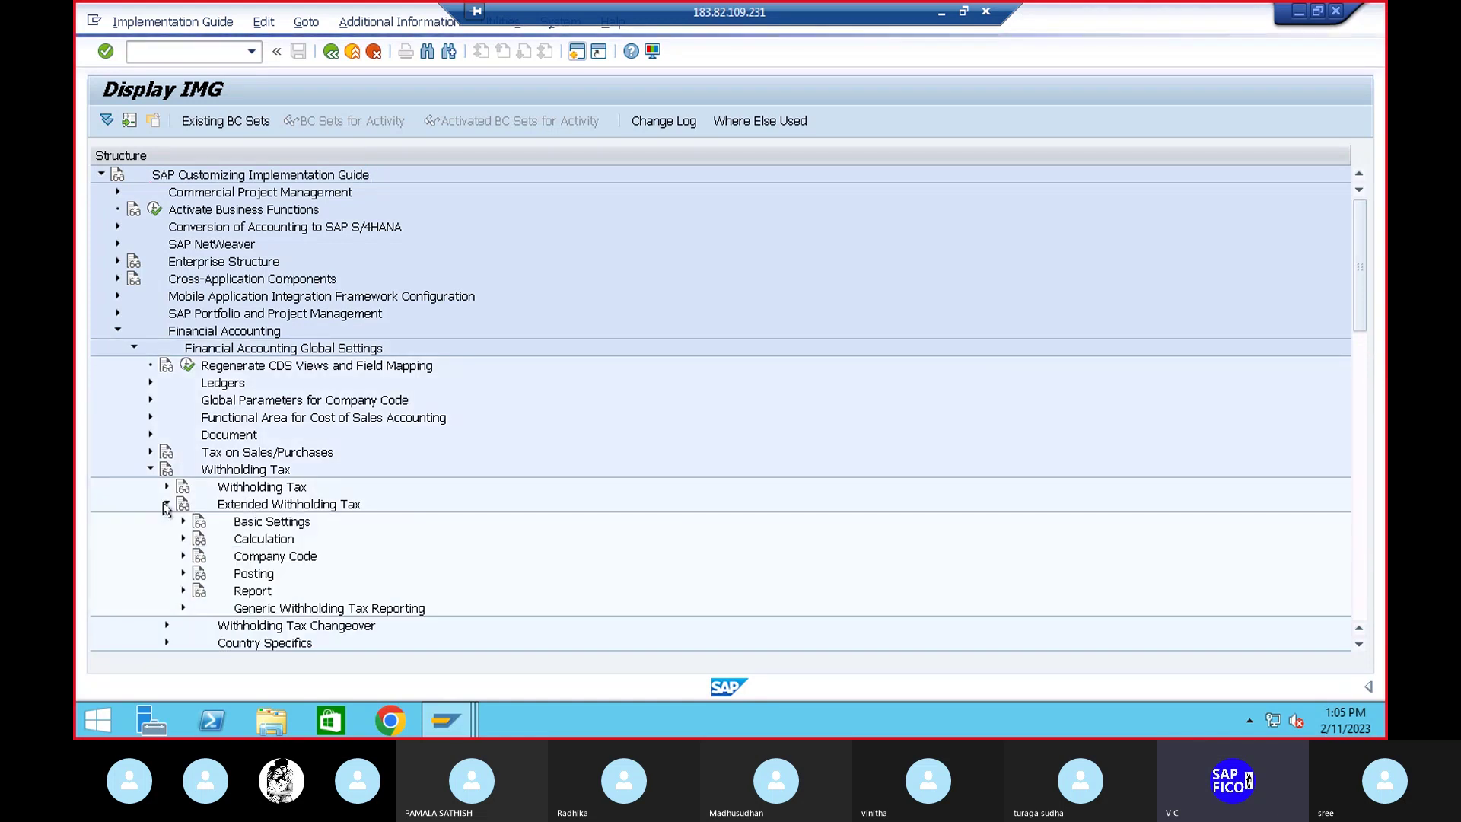
click(182, 539)
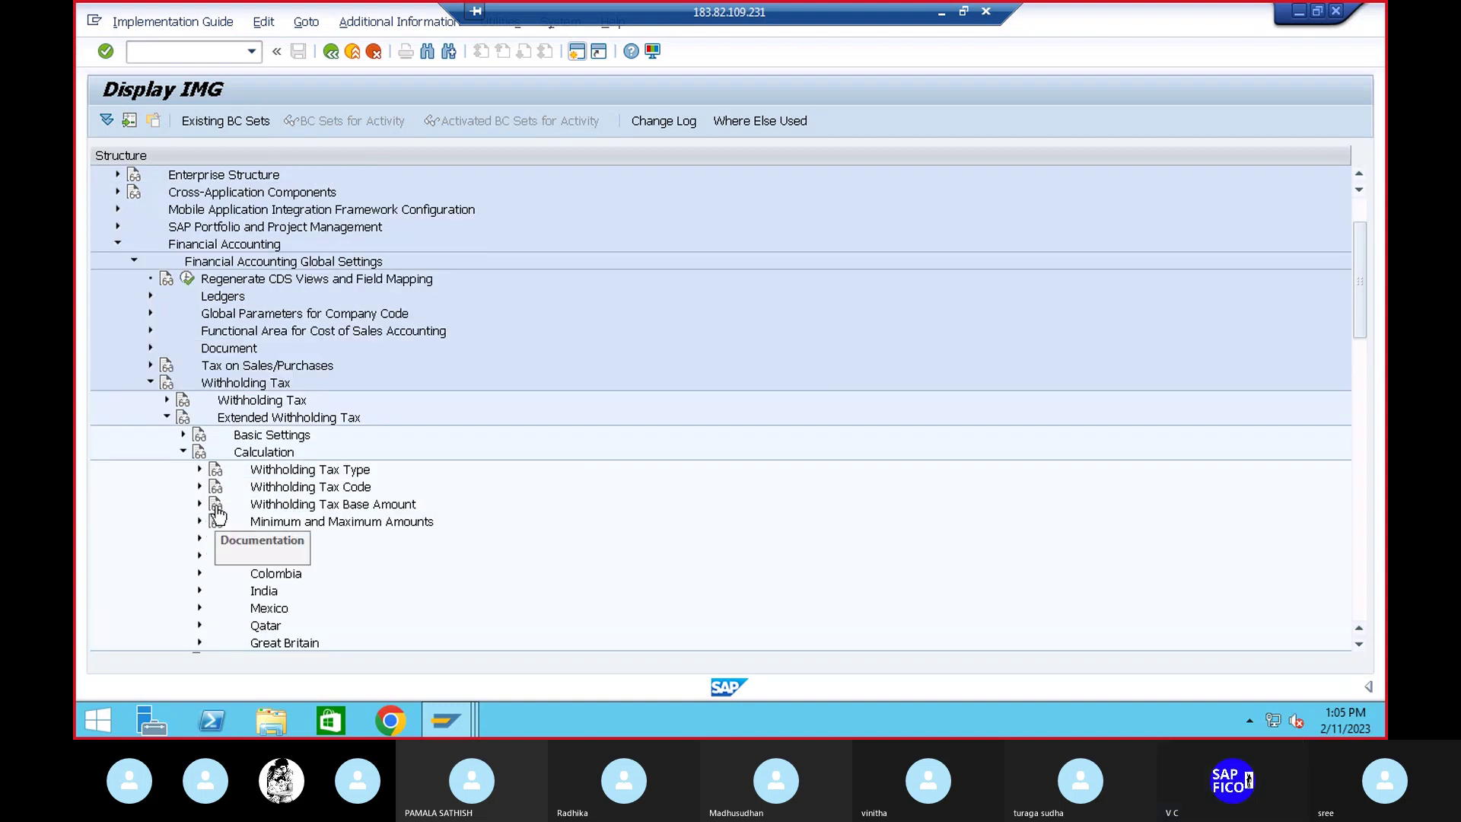
click(199, 469)
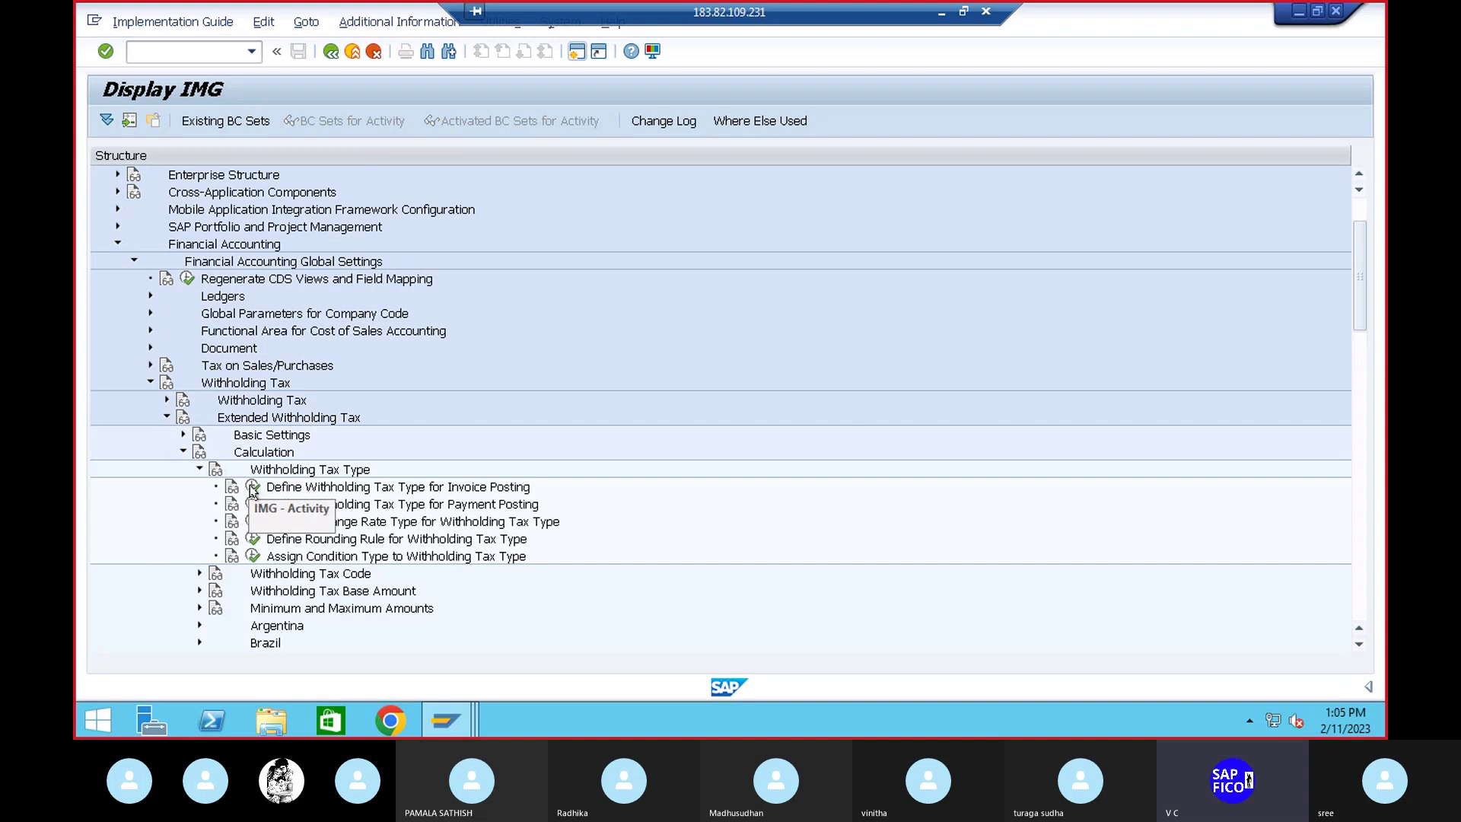
Open Define Withholding Tax Type for Invoice Posting with IN as the country key
click(253, 490)
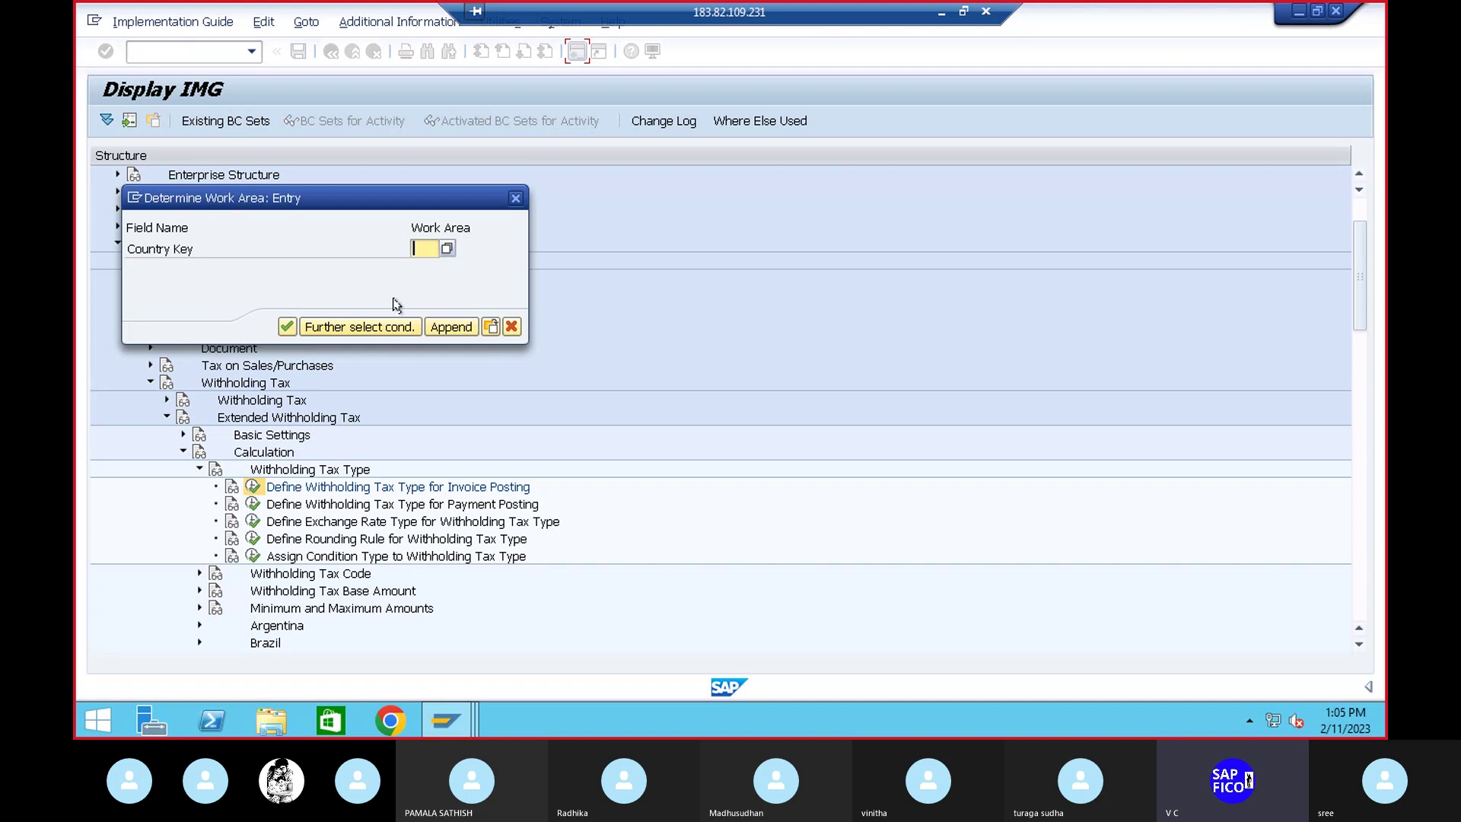
text(in)
key(Return)
key(Return)
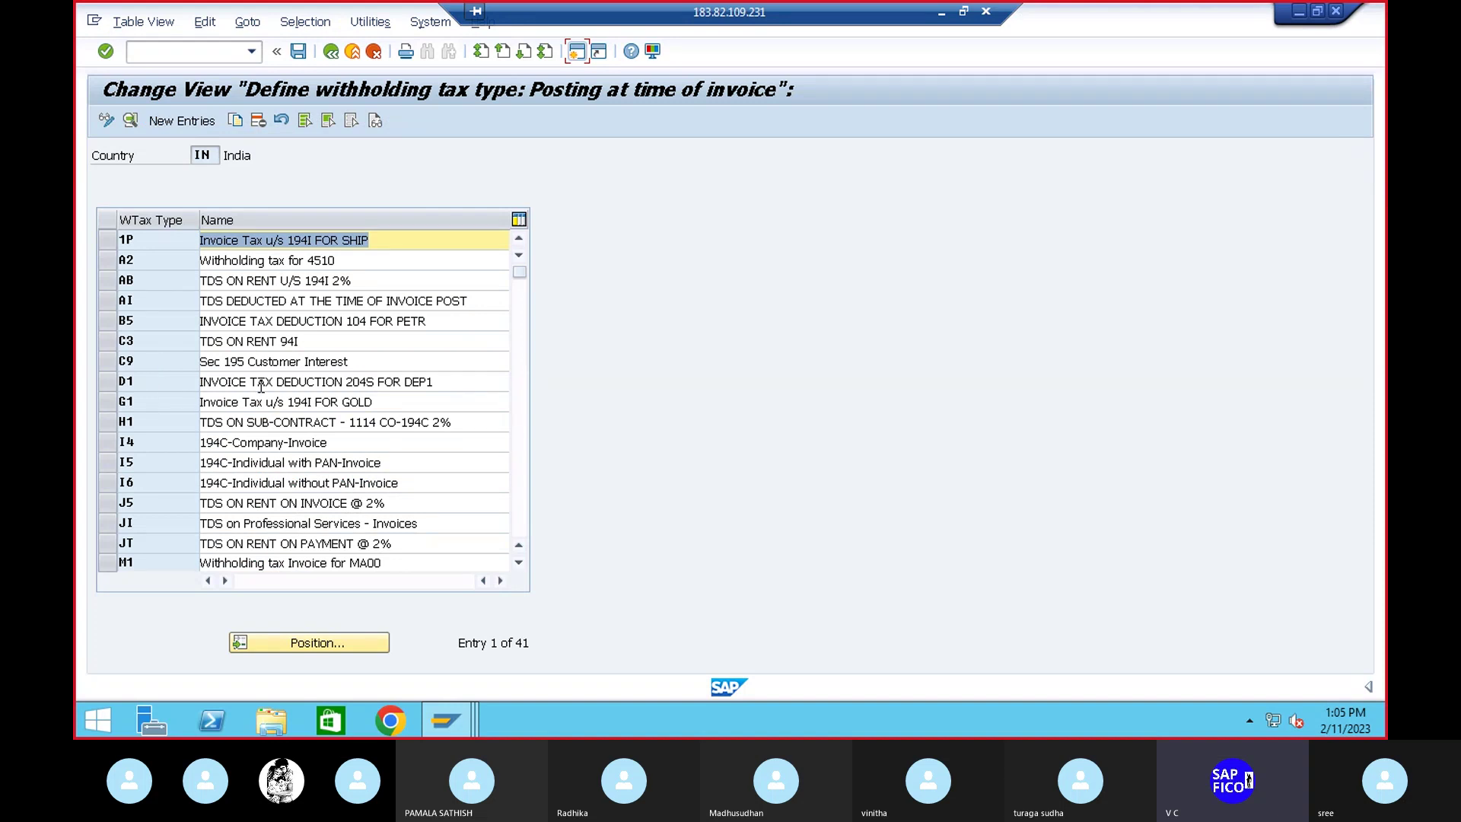
Examine the calculation, accumulation and control settings of invoice withholding tax type D1 for DEP1, and return to the implementation guide
click(295, 382)
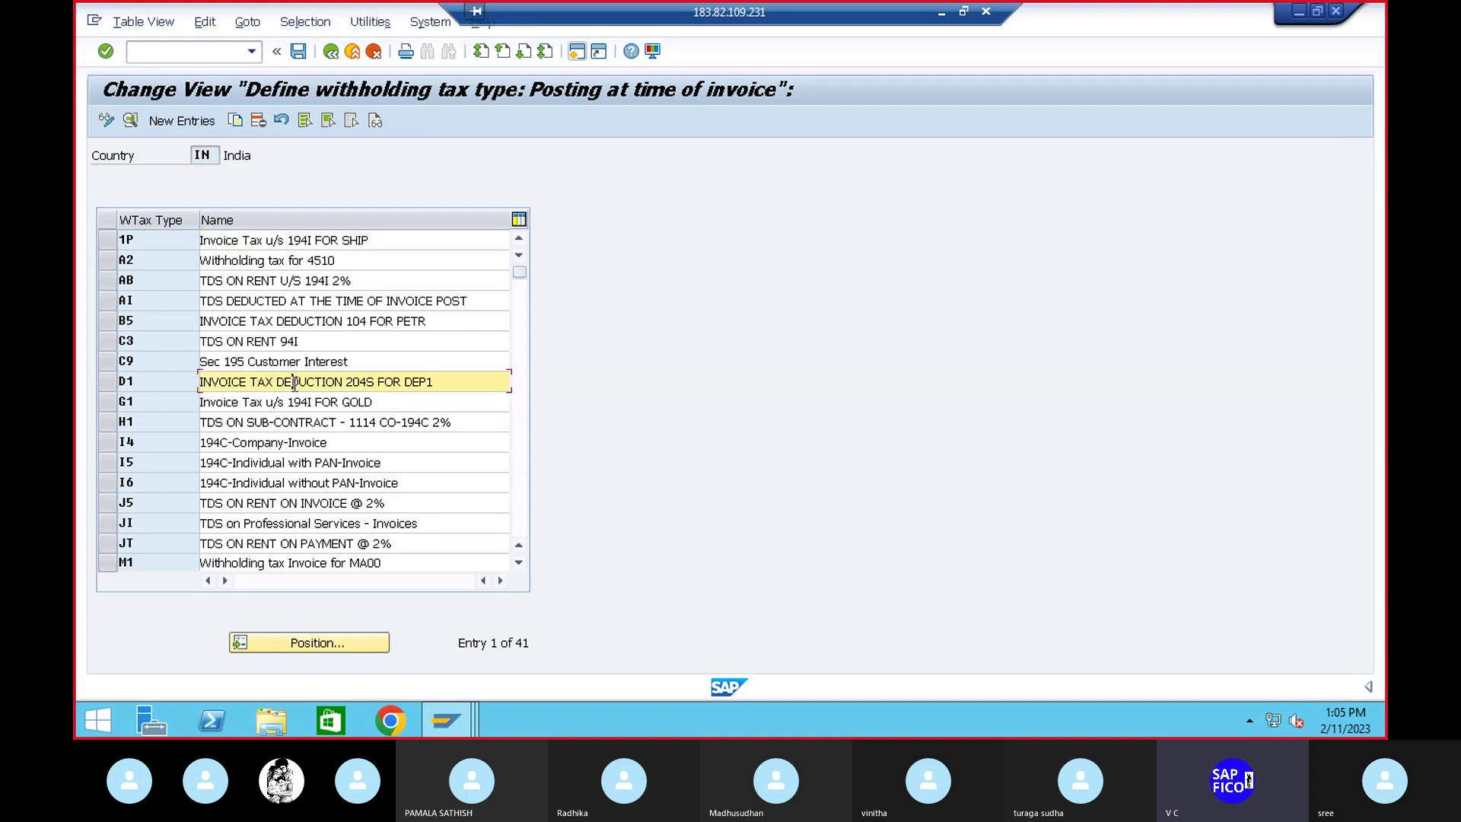
double_click(295, 382)
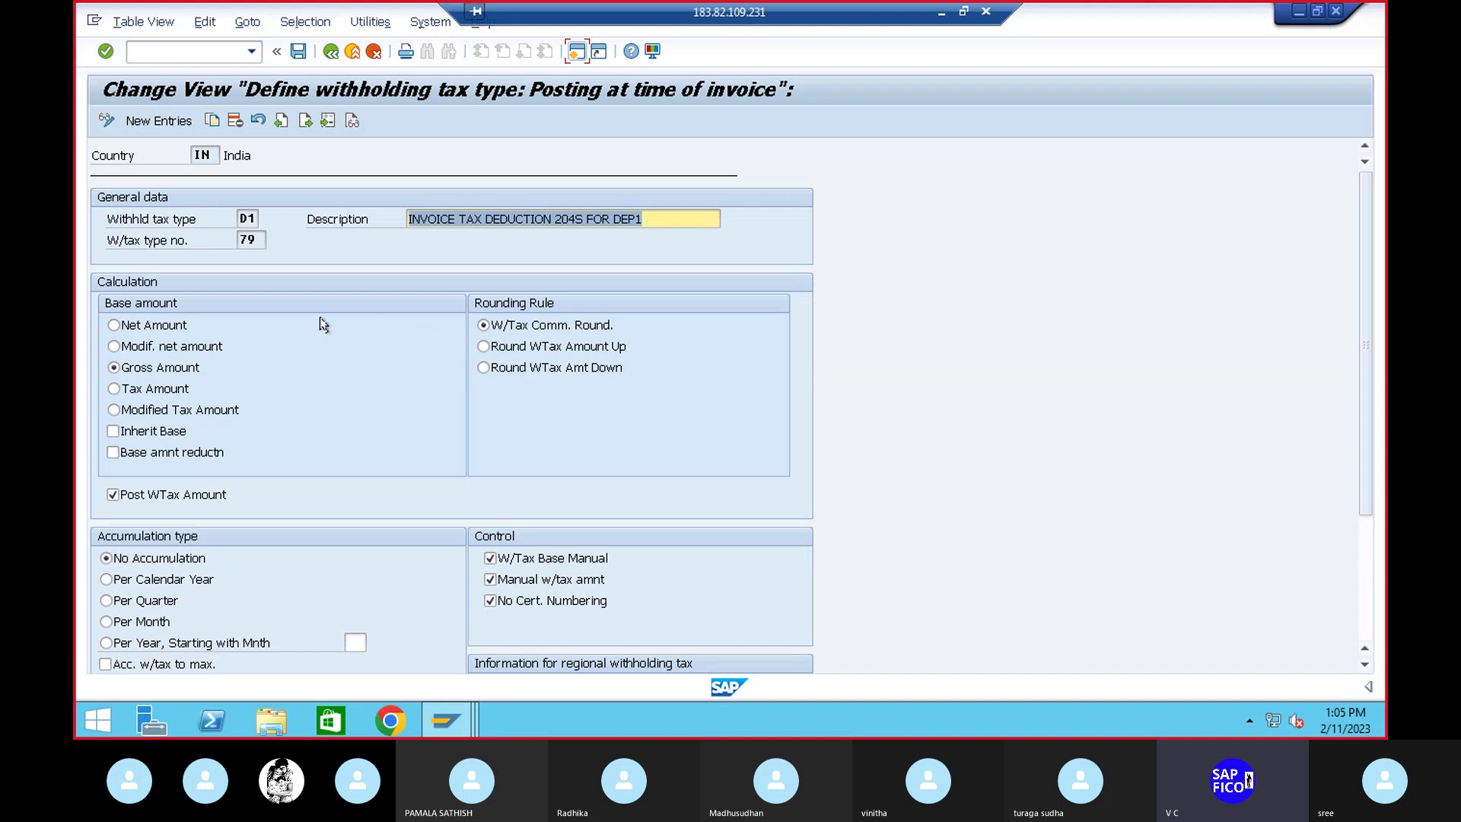
scroll(319, 319, down, 1)
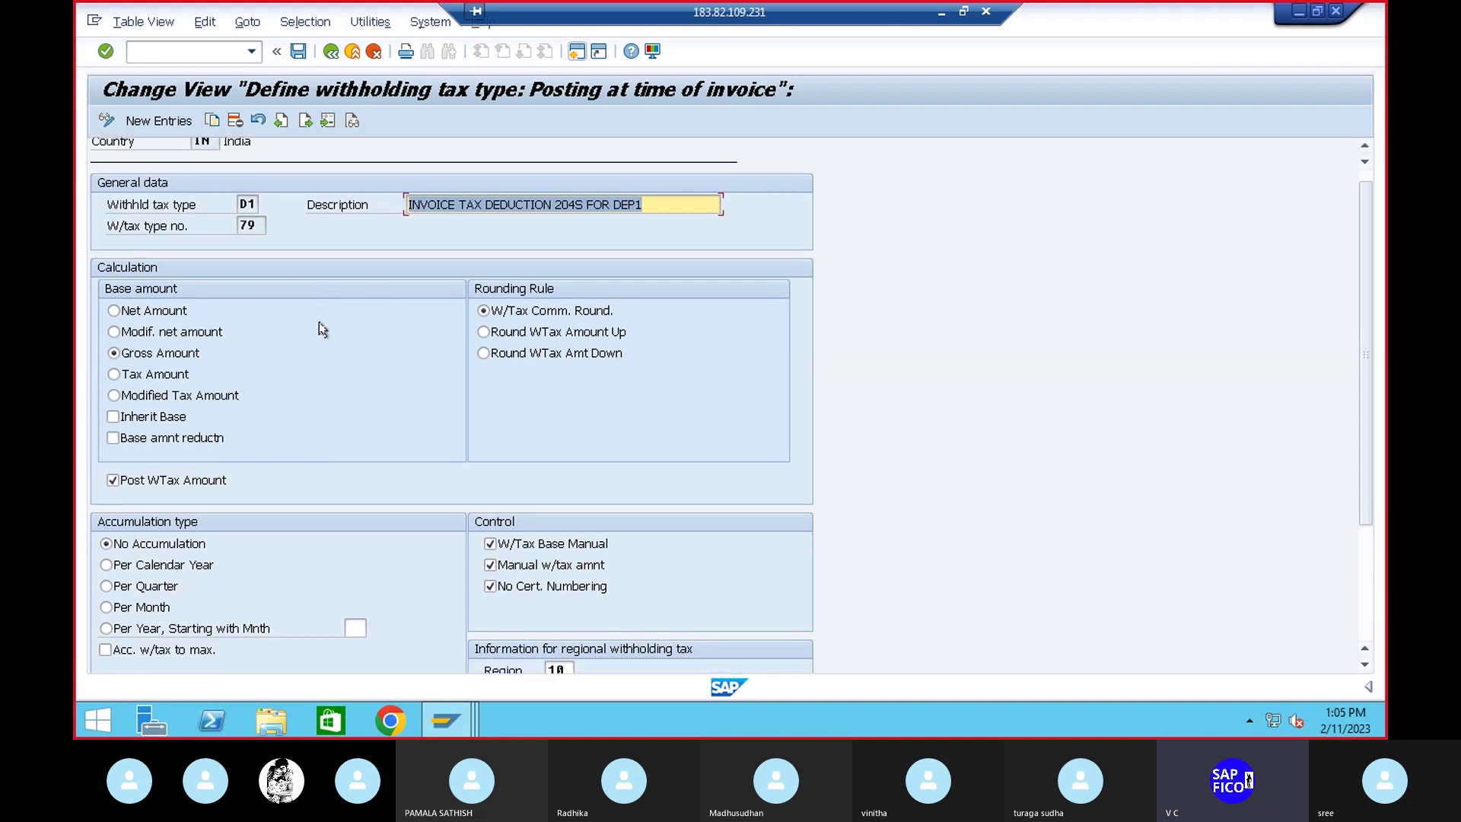
scroll(324, 333, down, 1)
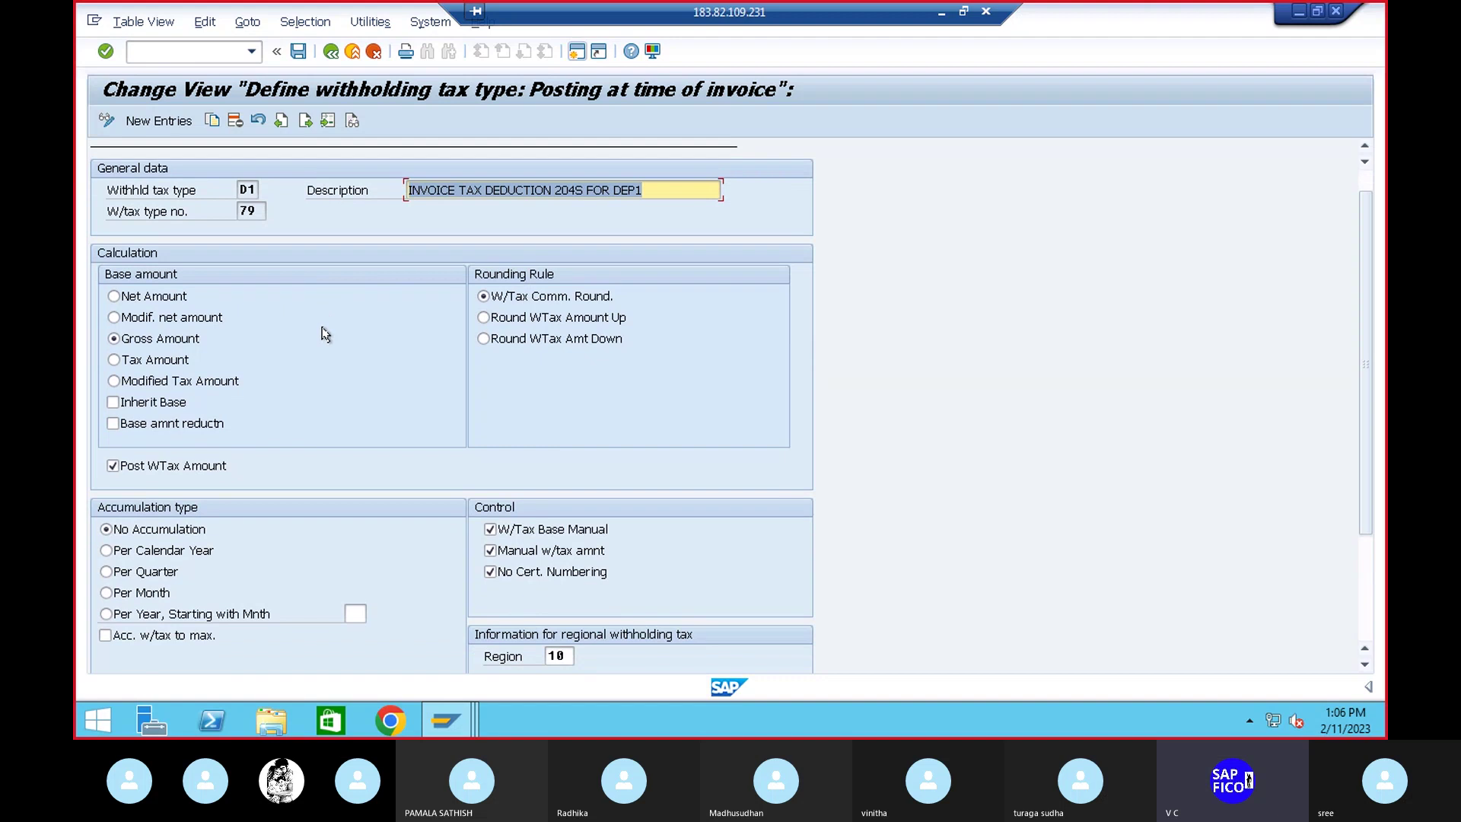
scroll(325, 335, down, 5)
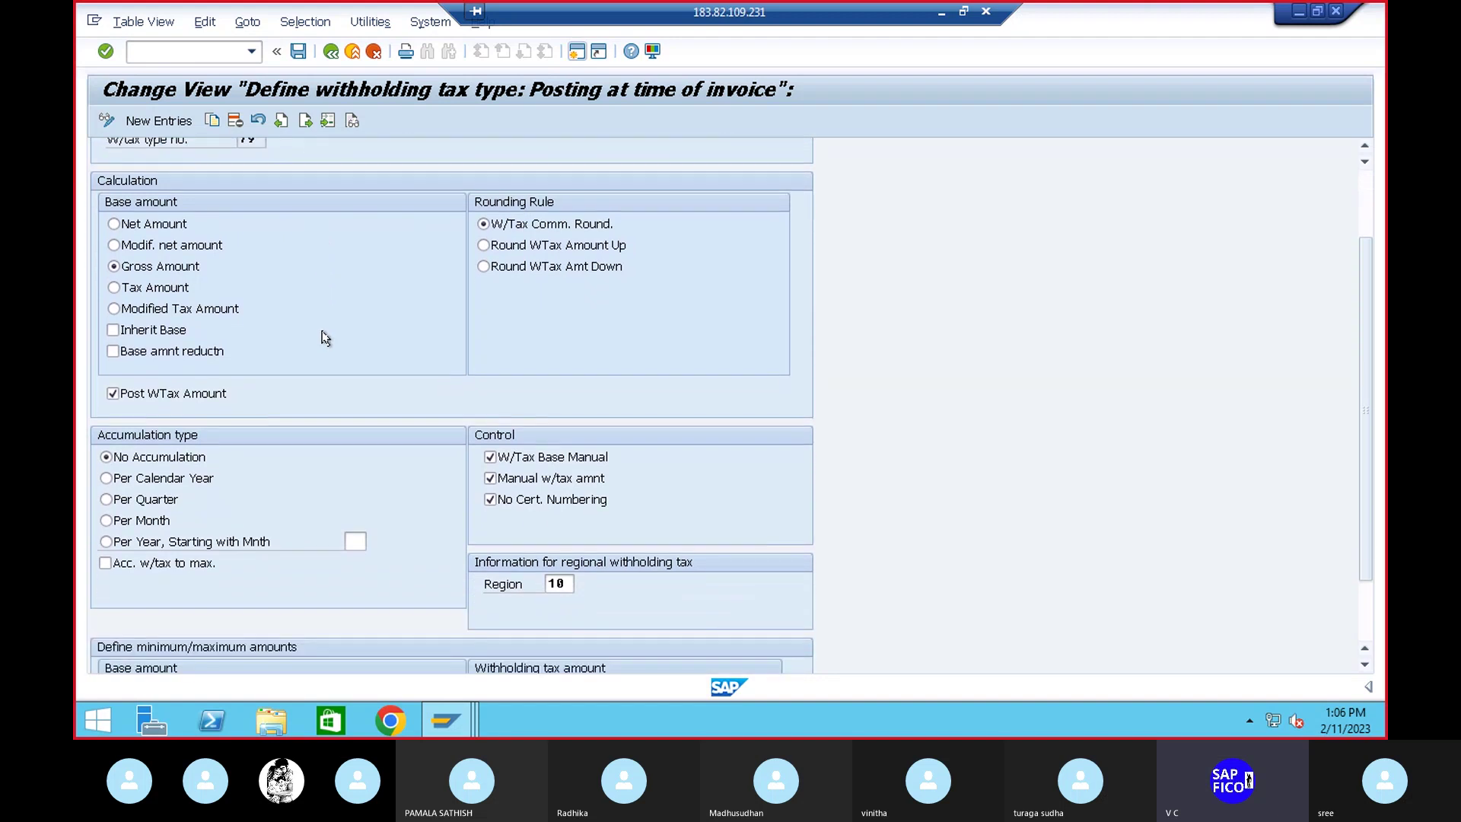
scroll(324, 337, down, 6)
scroll(327, 259, up, 13)
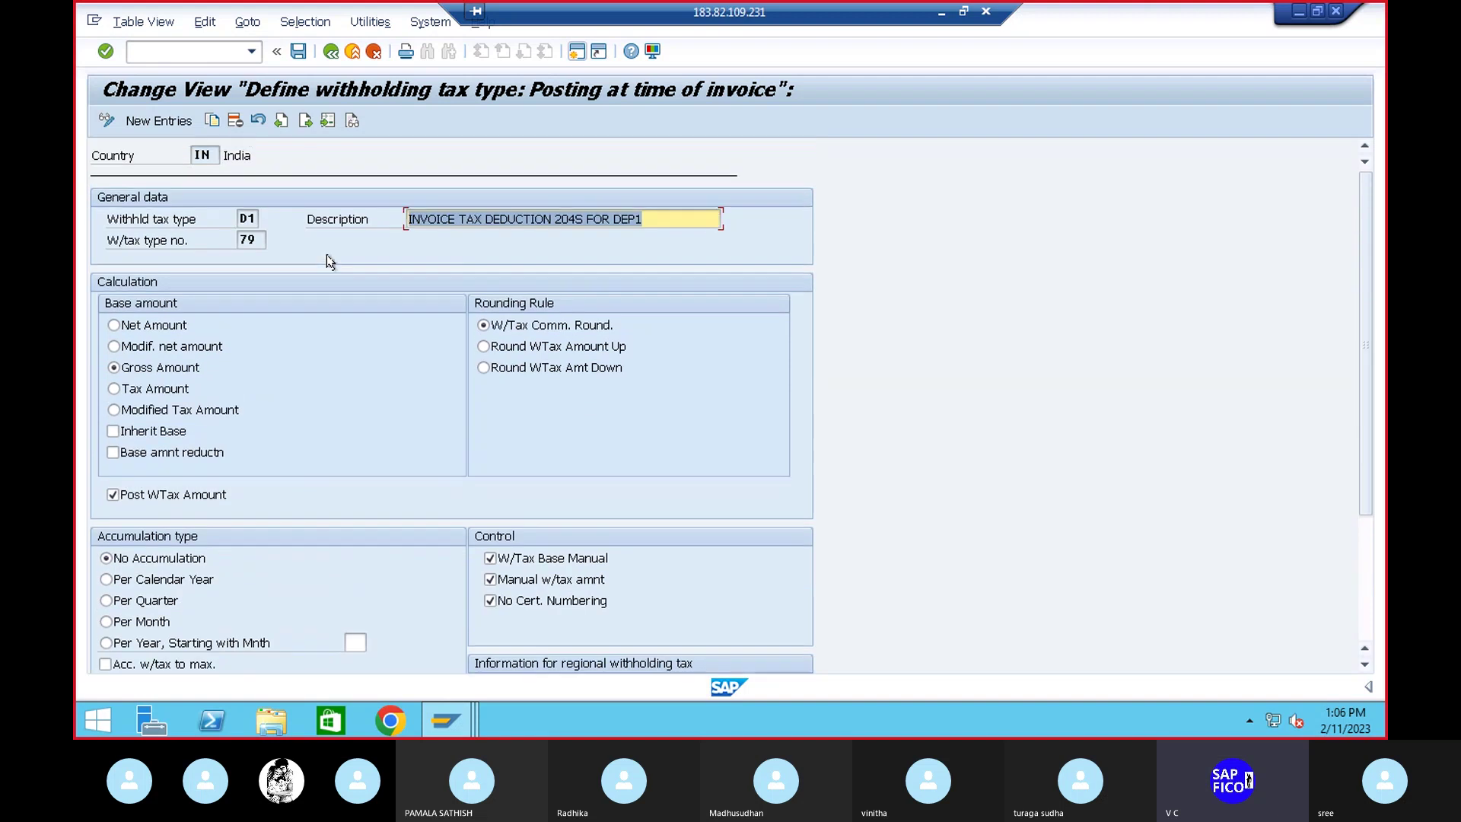
click(330, 52)
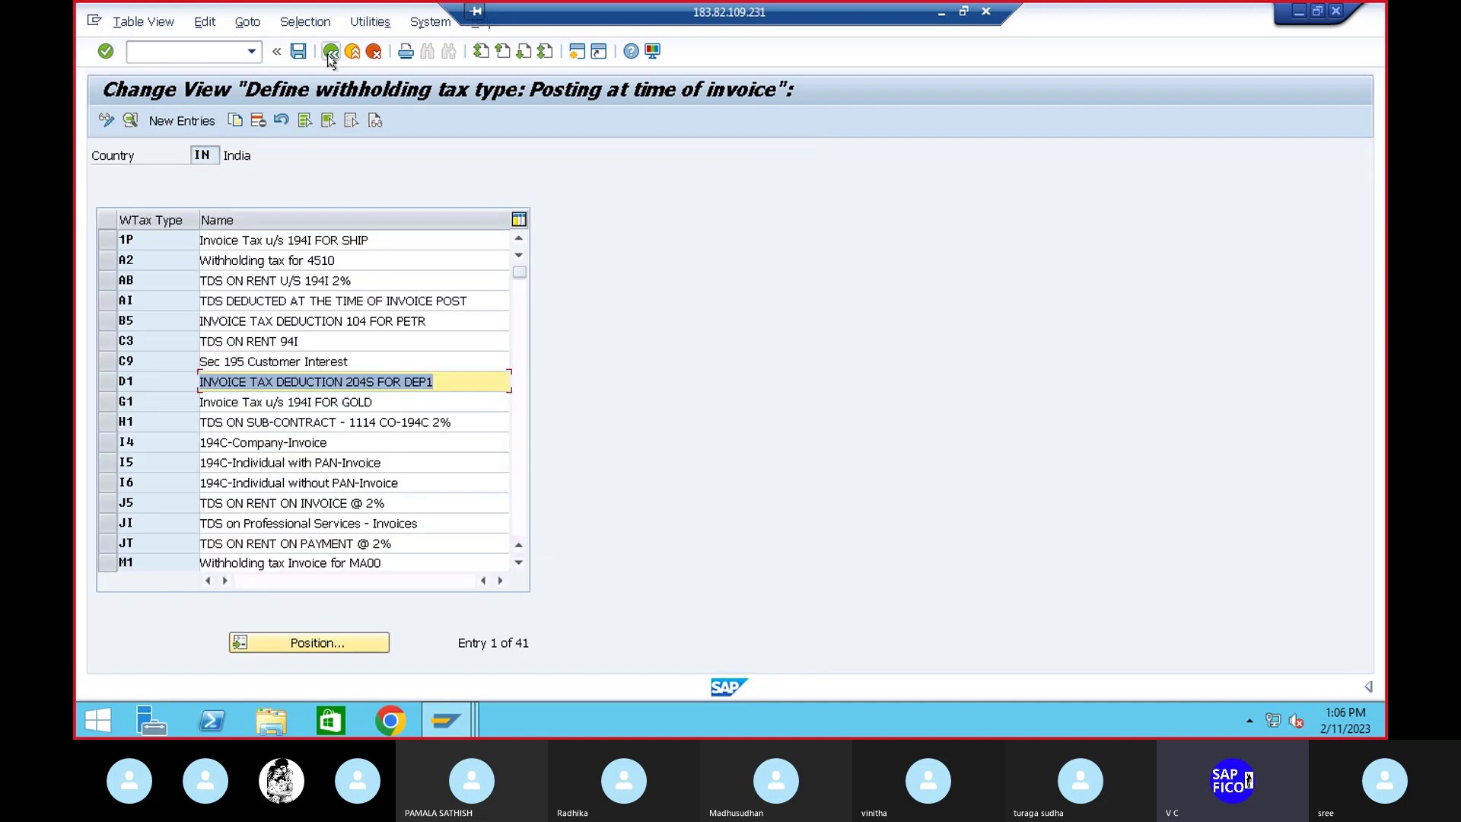
click(331, 52)
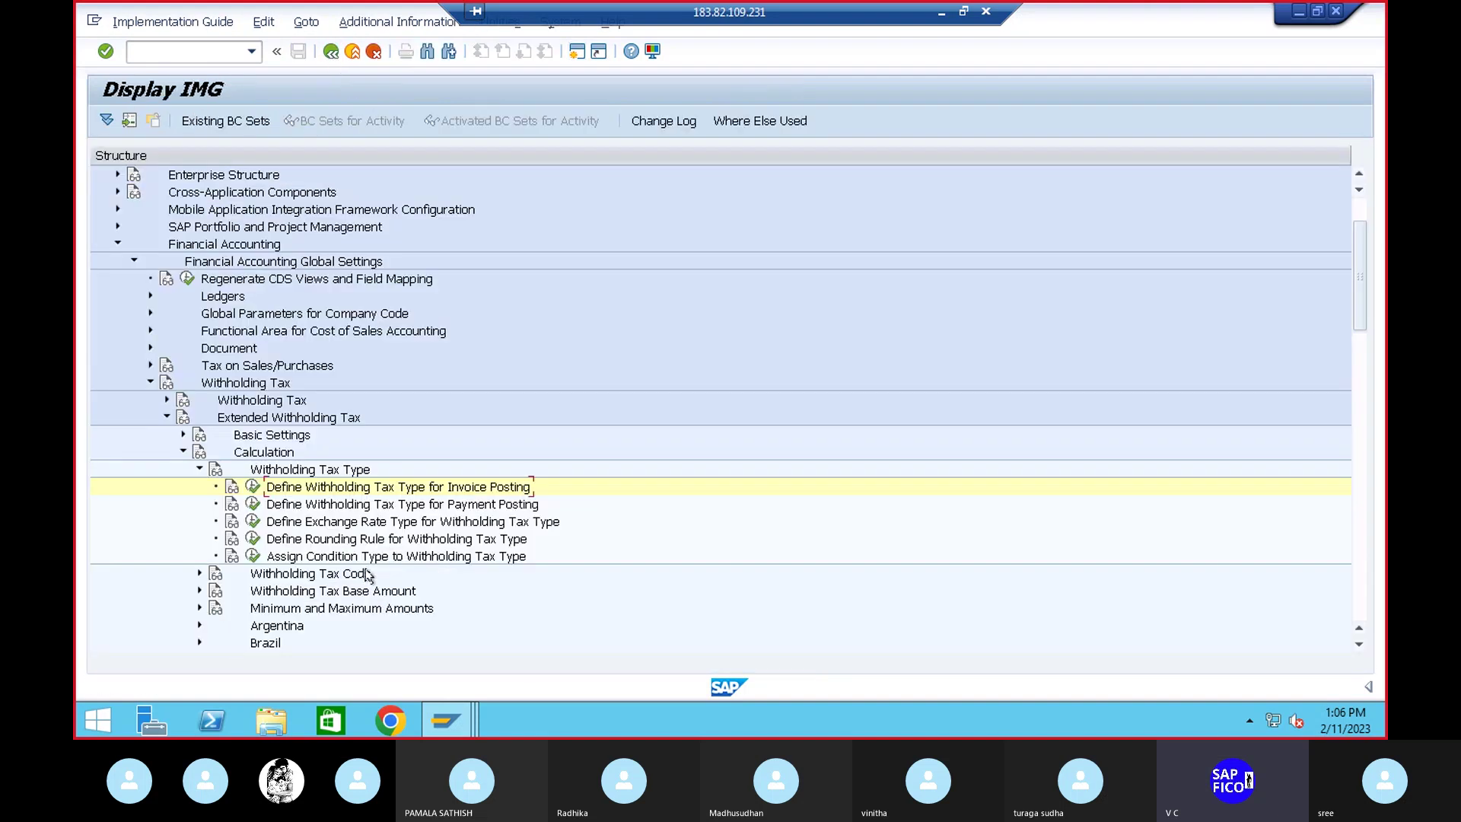
Open Define Withholding Tax Type for Payment Posting, examine the settings of type D2 for DEP1, and return to the implementation guide
click(251, 507)
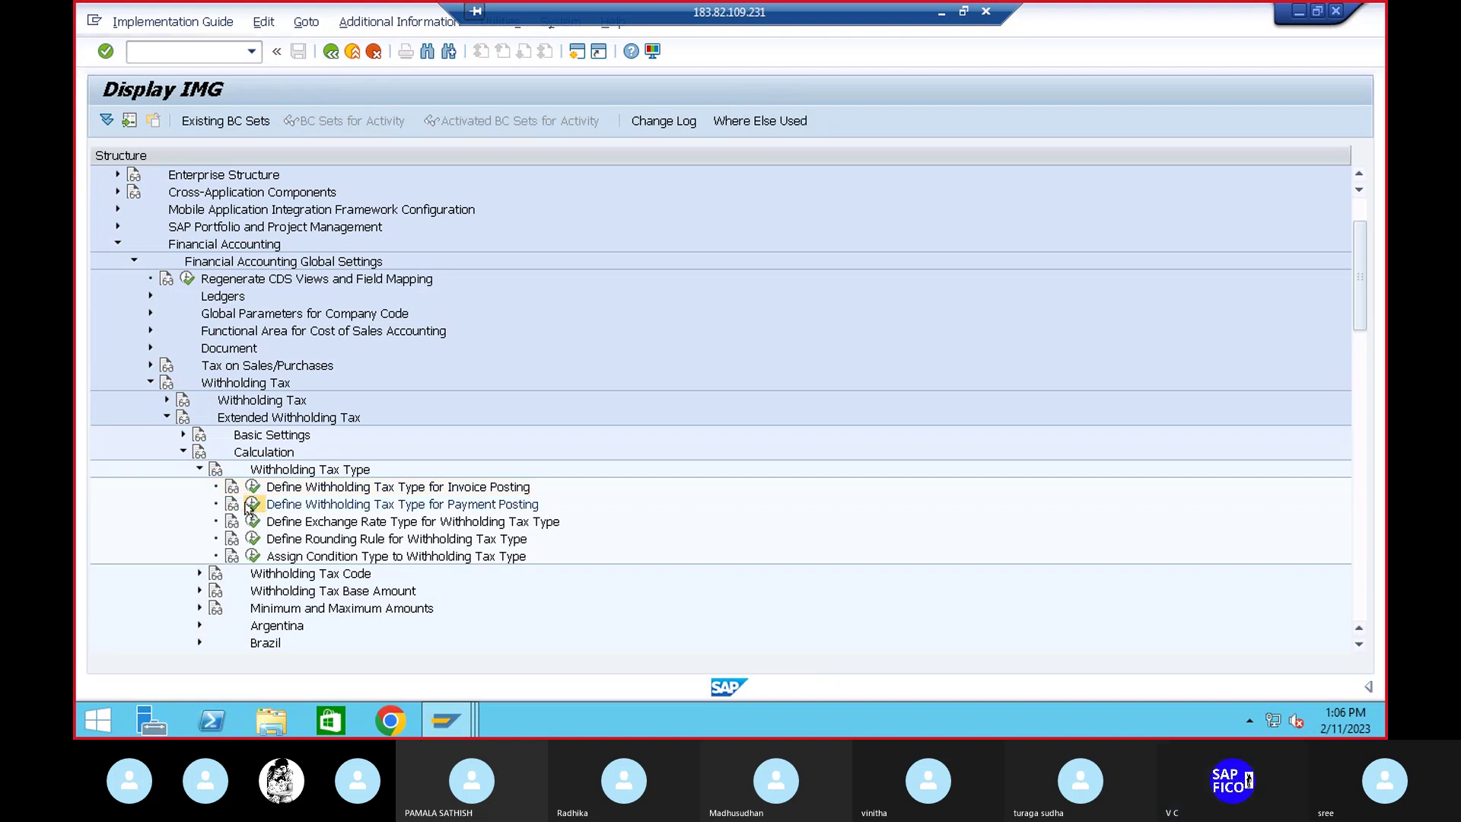
click(294, 328)
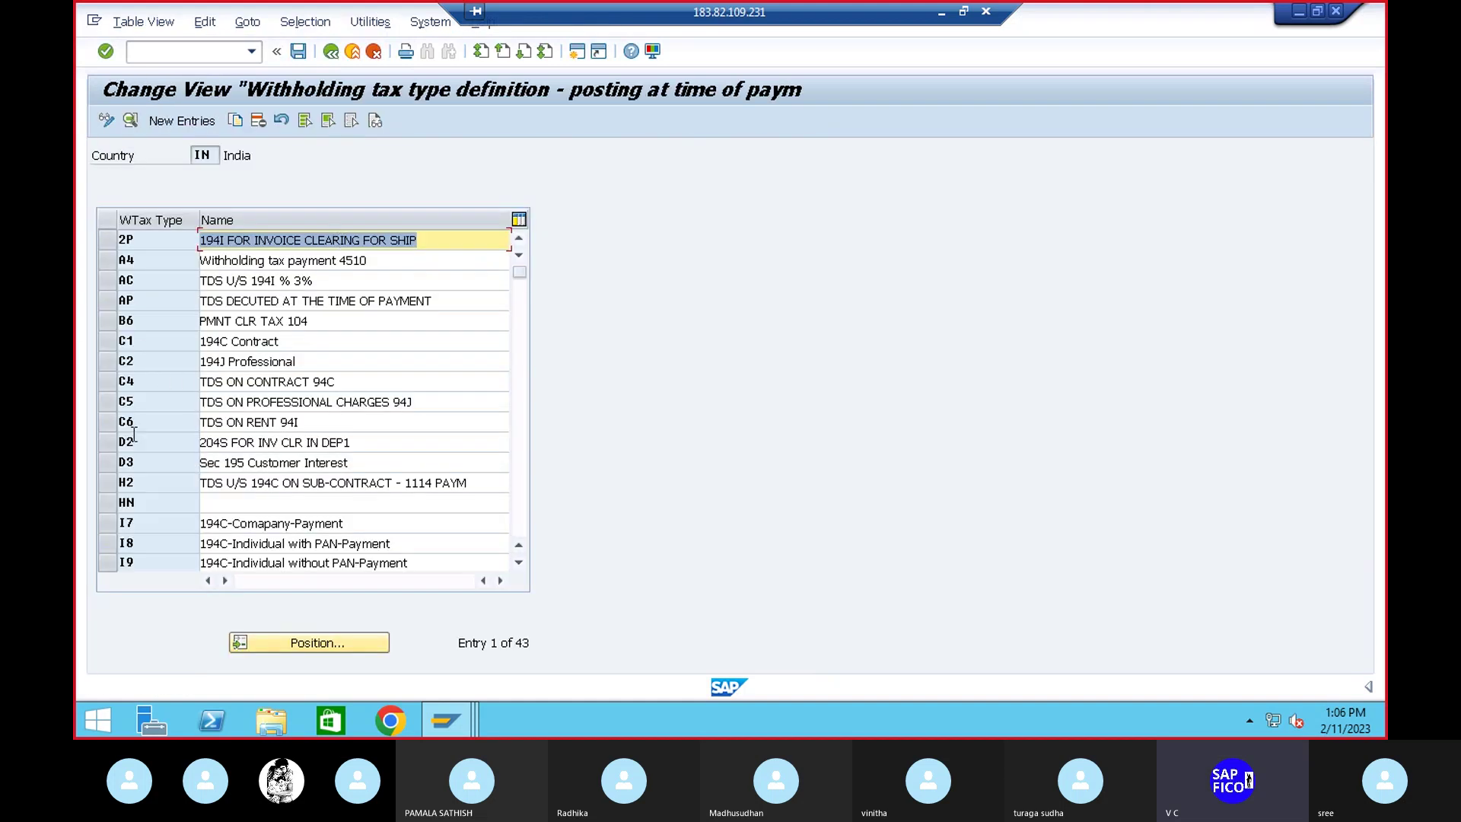
double_click(246, 442)
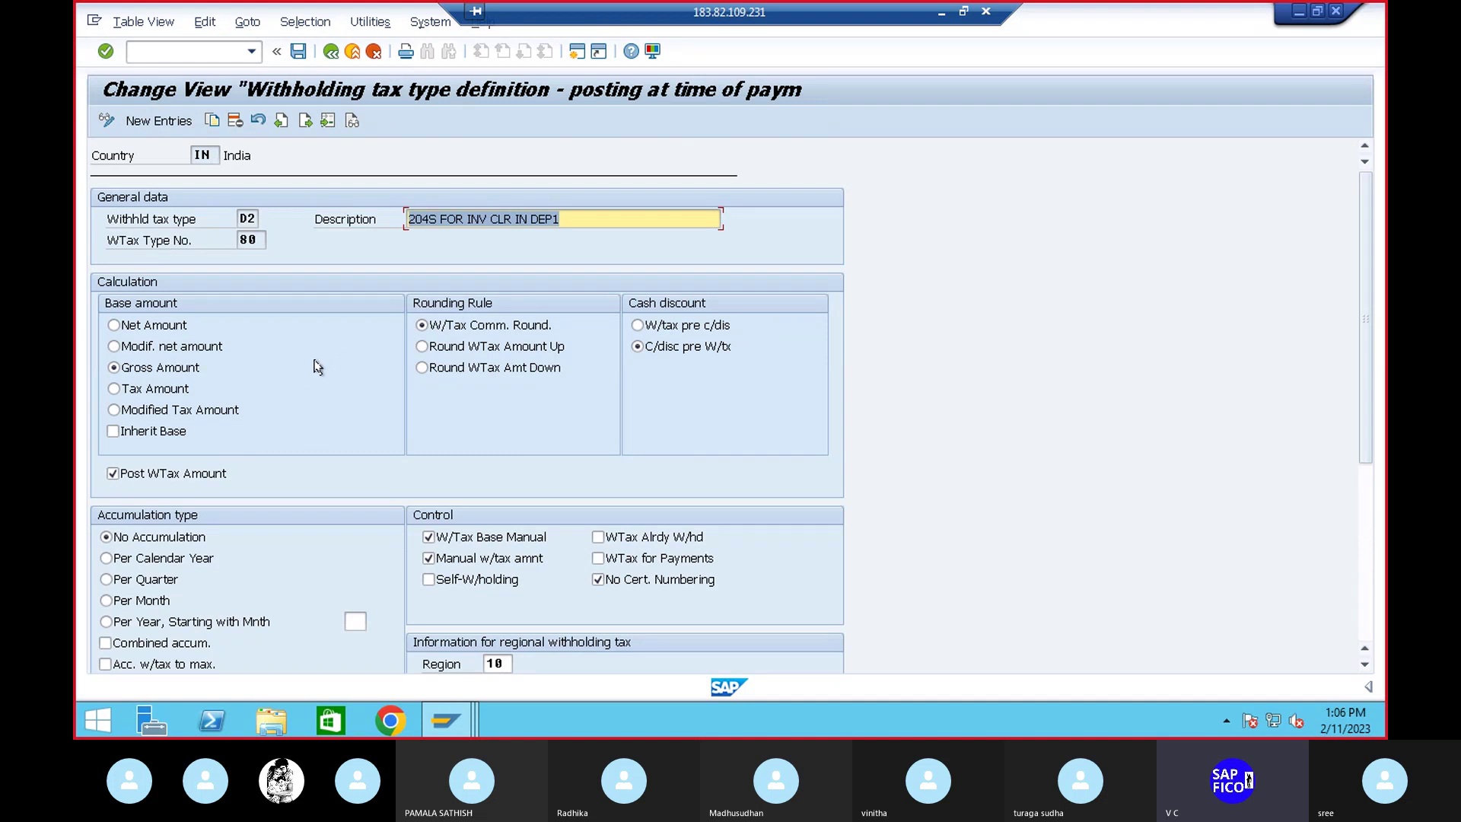
scroll(315, 367, down, 1)
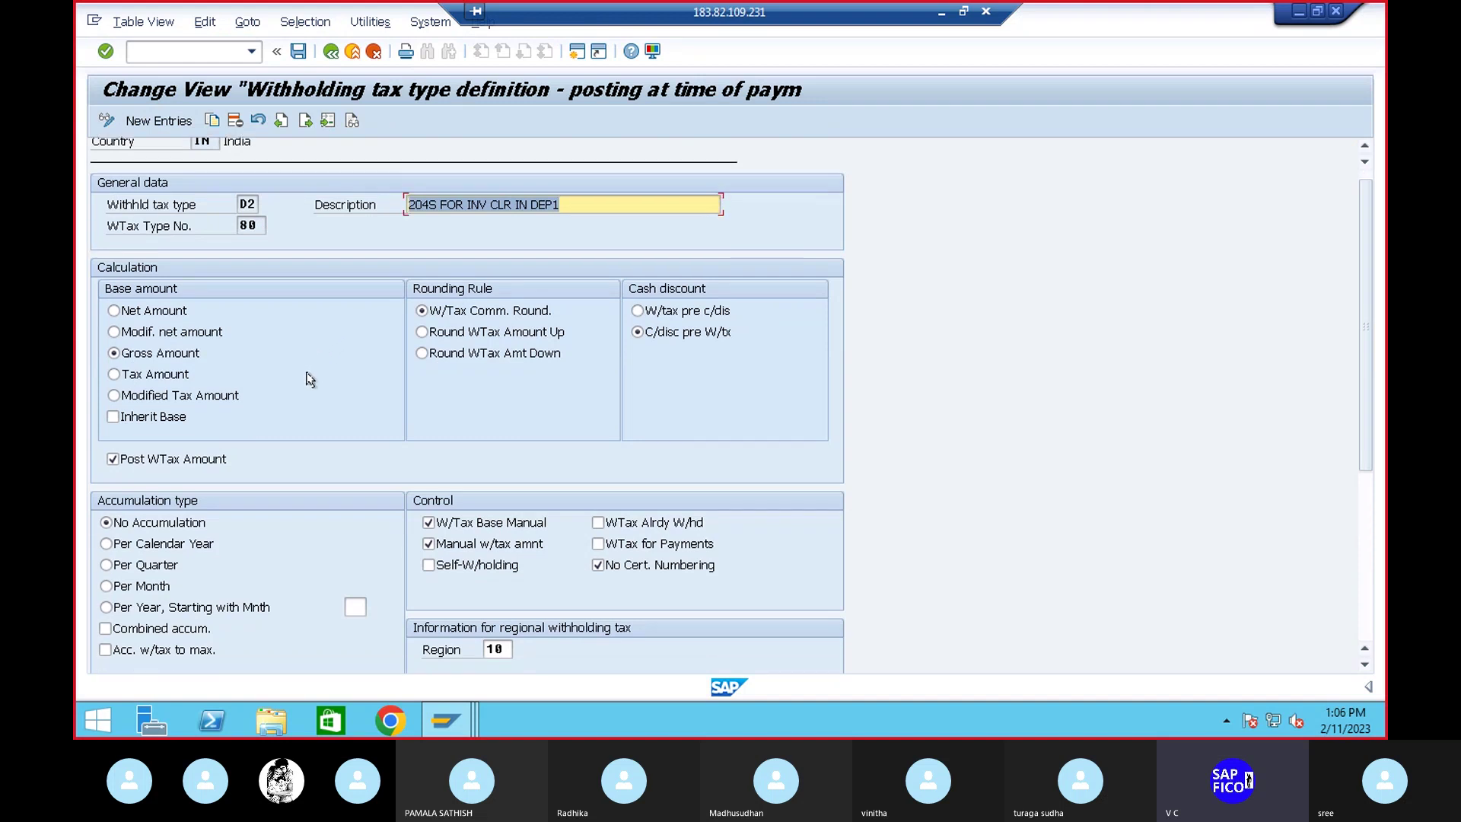
scroll(308, 377, down, 5)
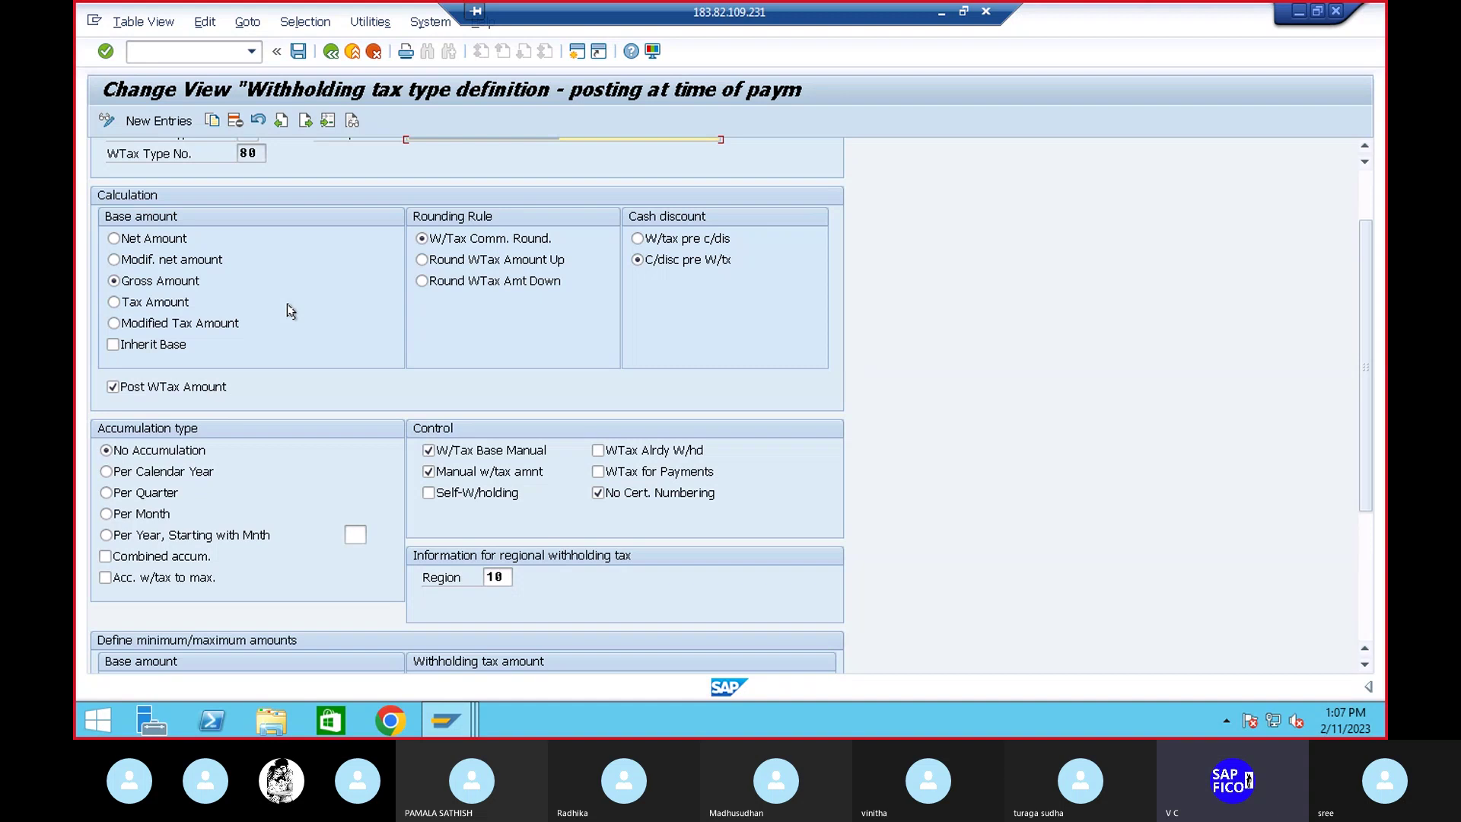
scroll(262, 318, down, 4)
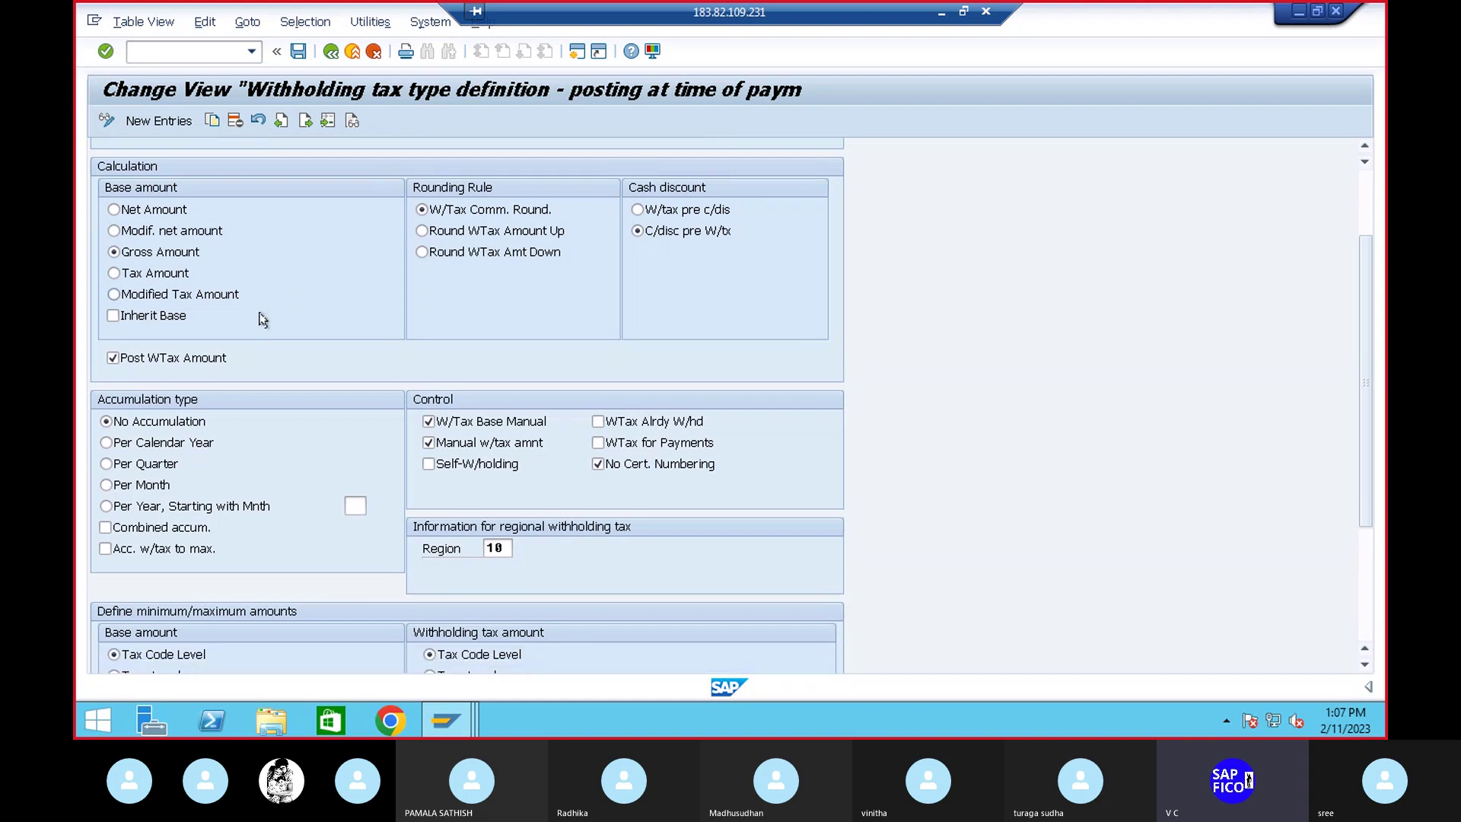
scroll(262, 316, down, 1)
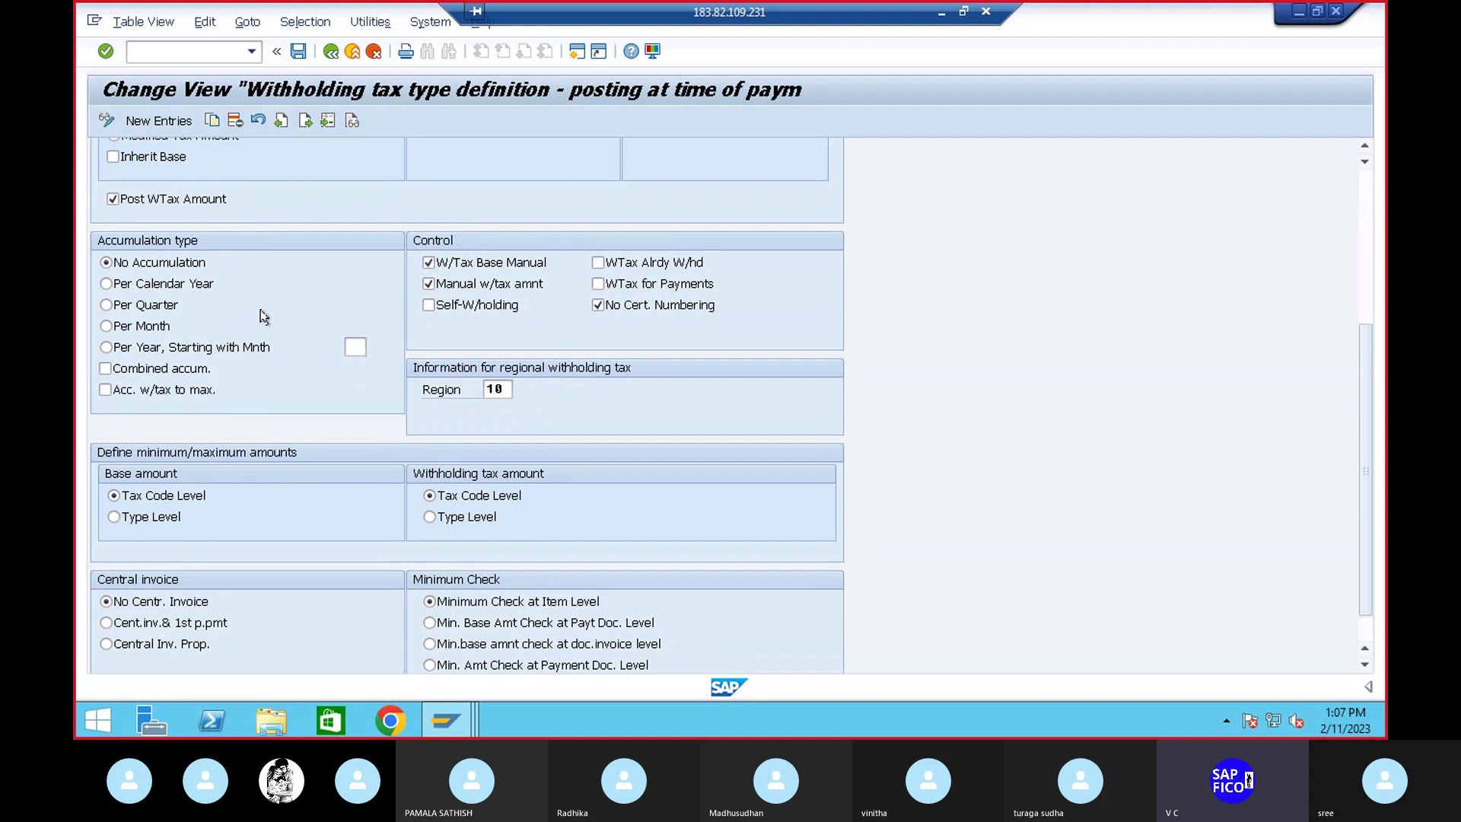
scroll(263, 316, down, 1)
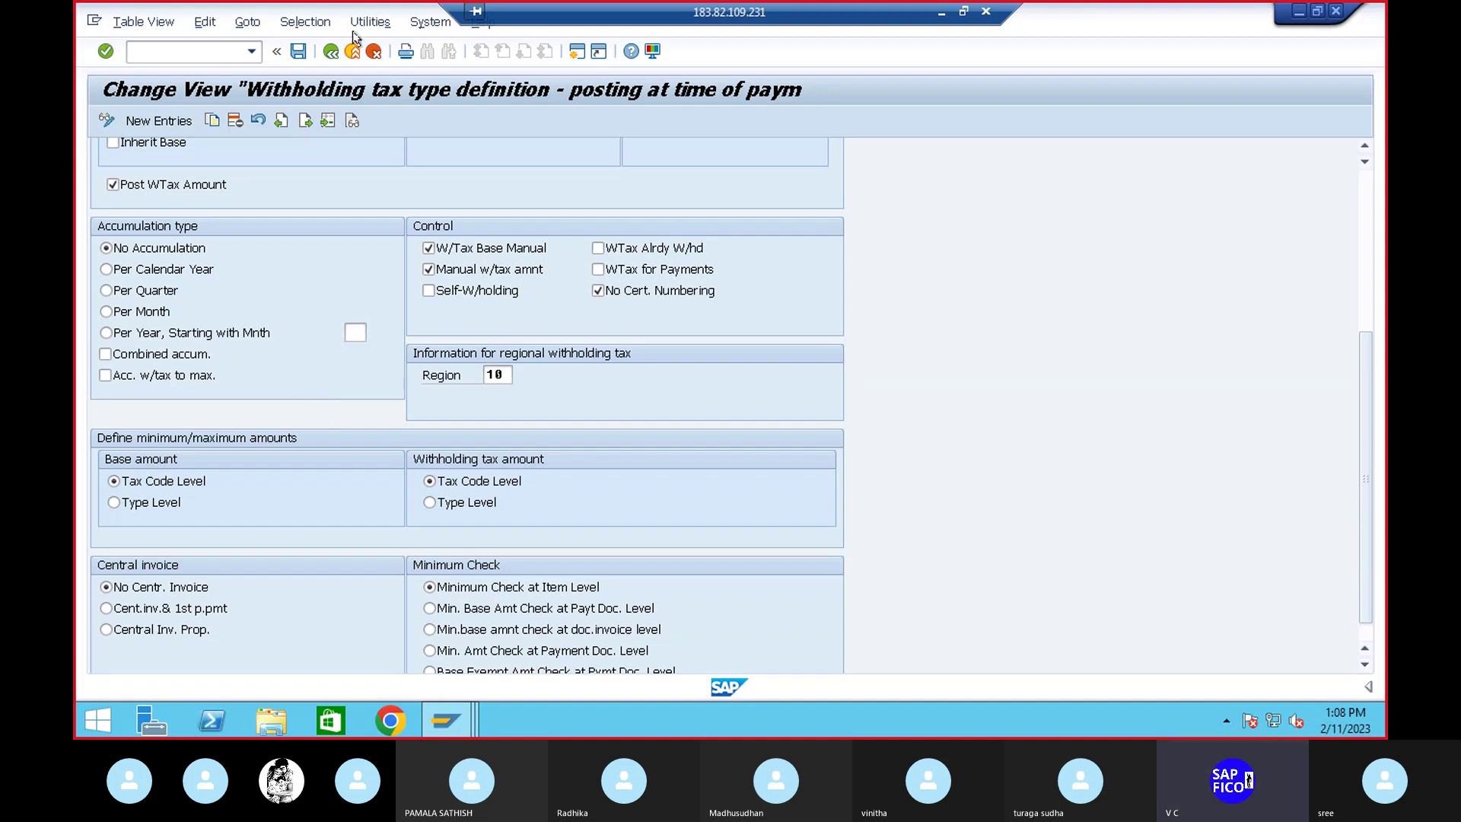
click(332, 51)
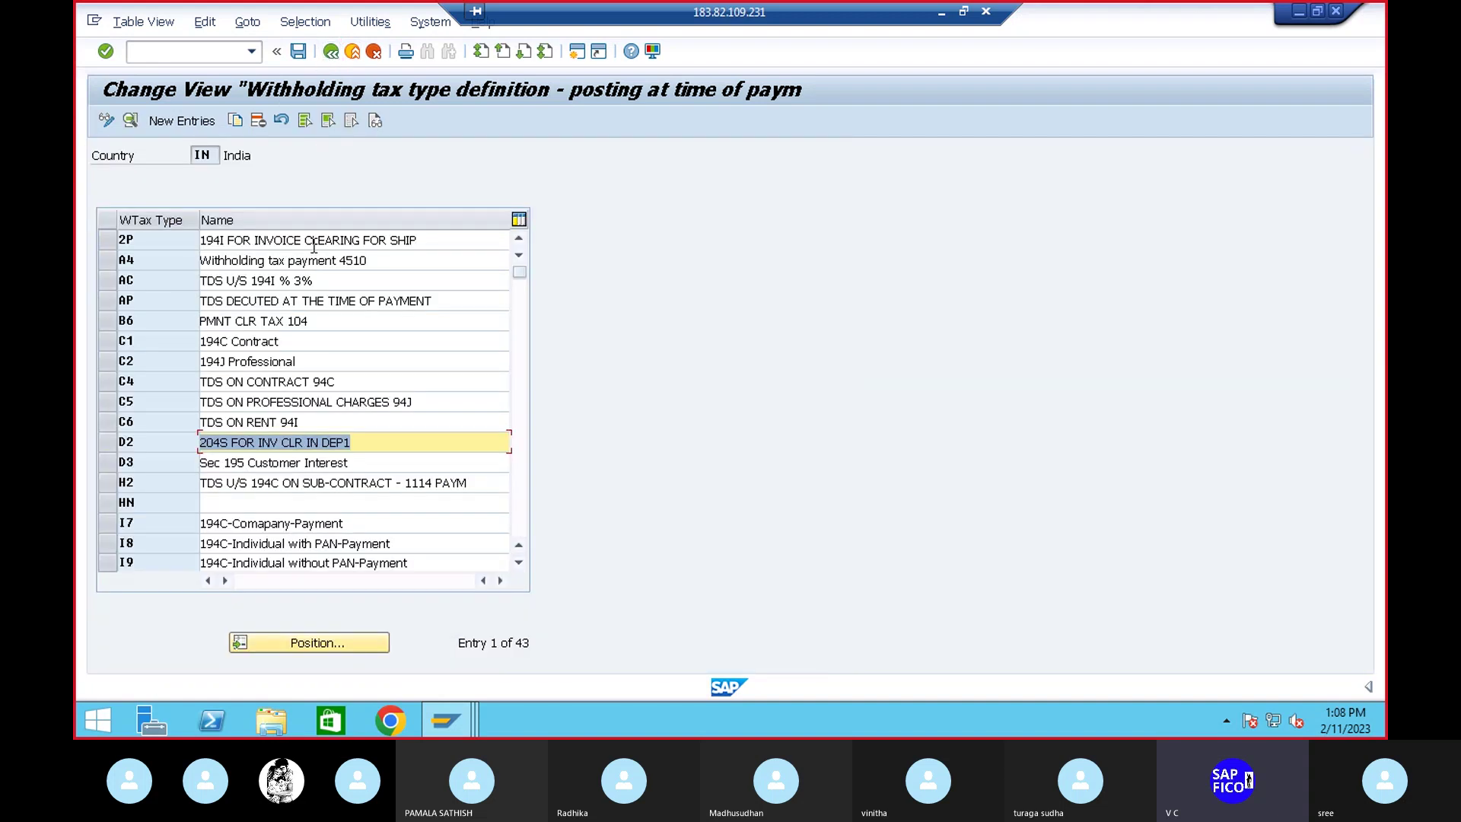
click(331, 51)
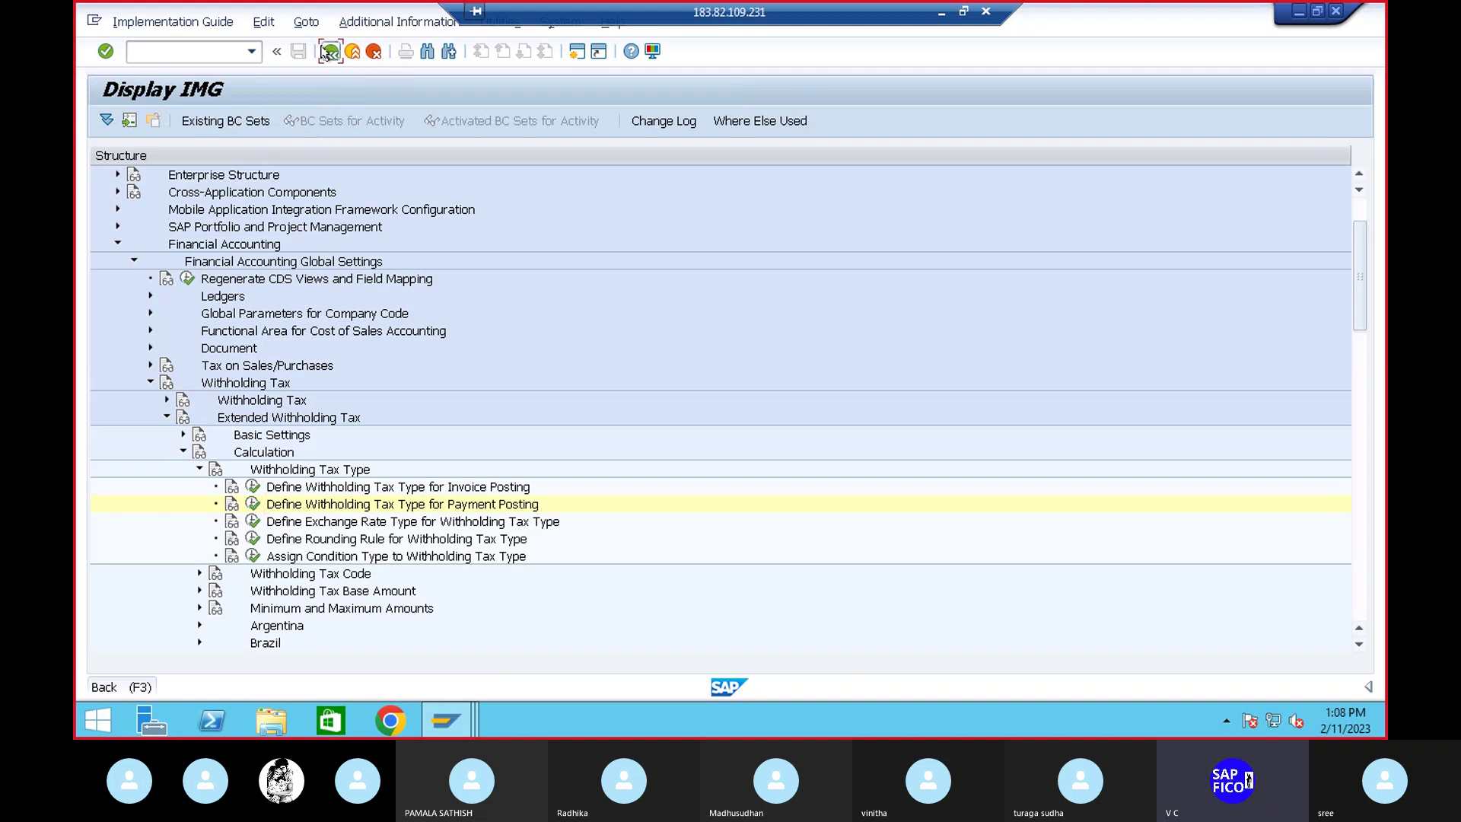
Reopen the implementation guide and expand Financial Accounting Global Settings down to Withholding Tax Code under the Extended Withholding Tax calculation settings
click(331, 51)
click(211, 122)
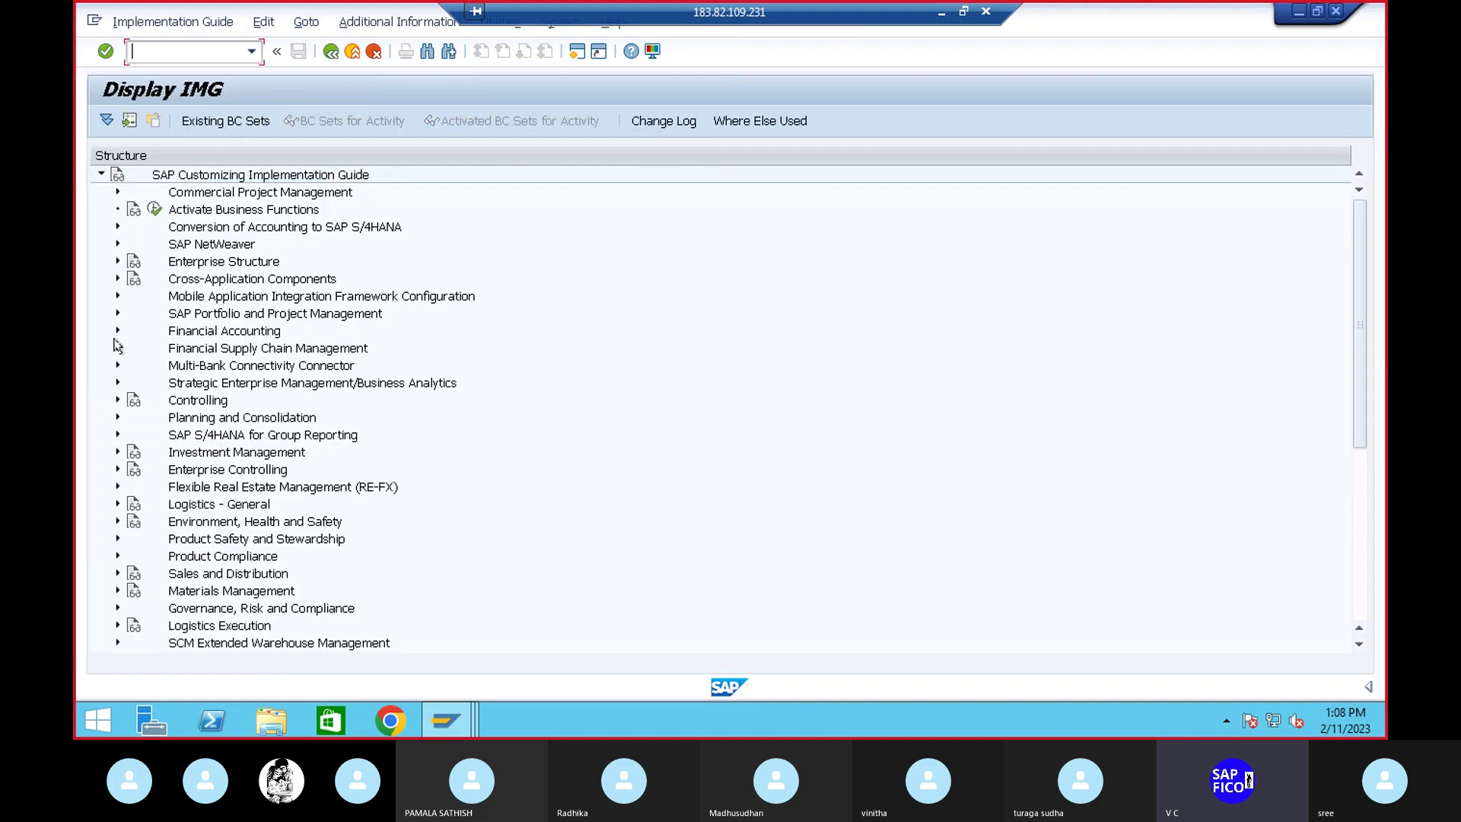
click(116, 332)
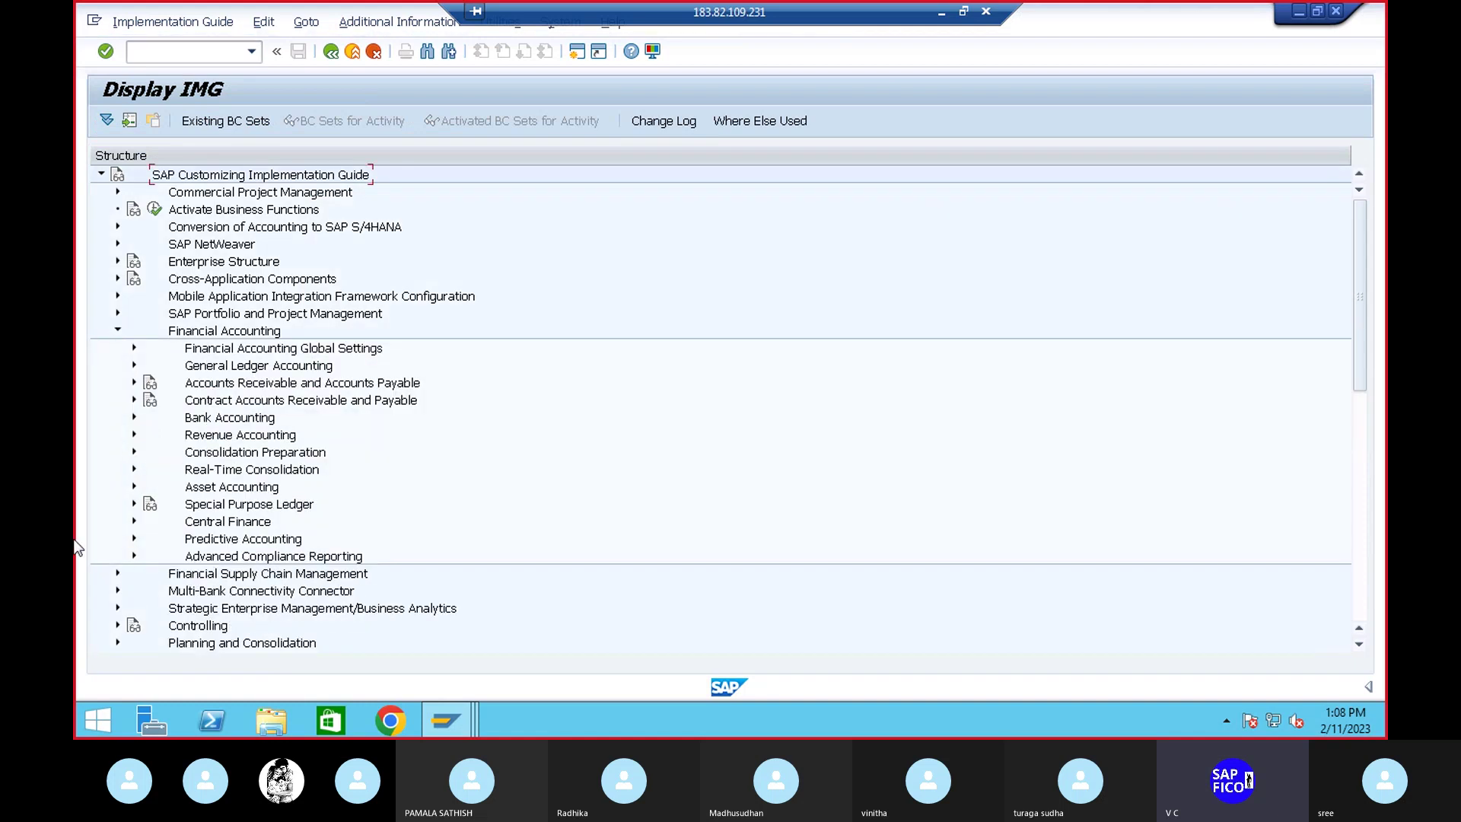
click(133, 349)
click(150, 469)
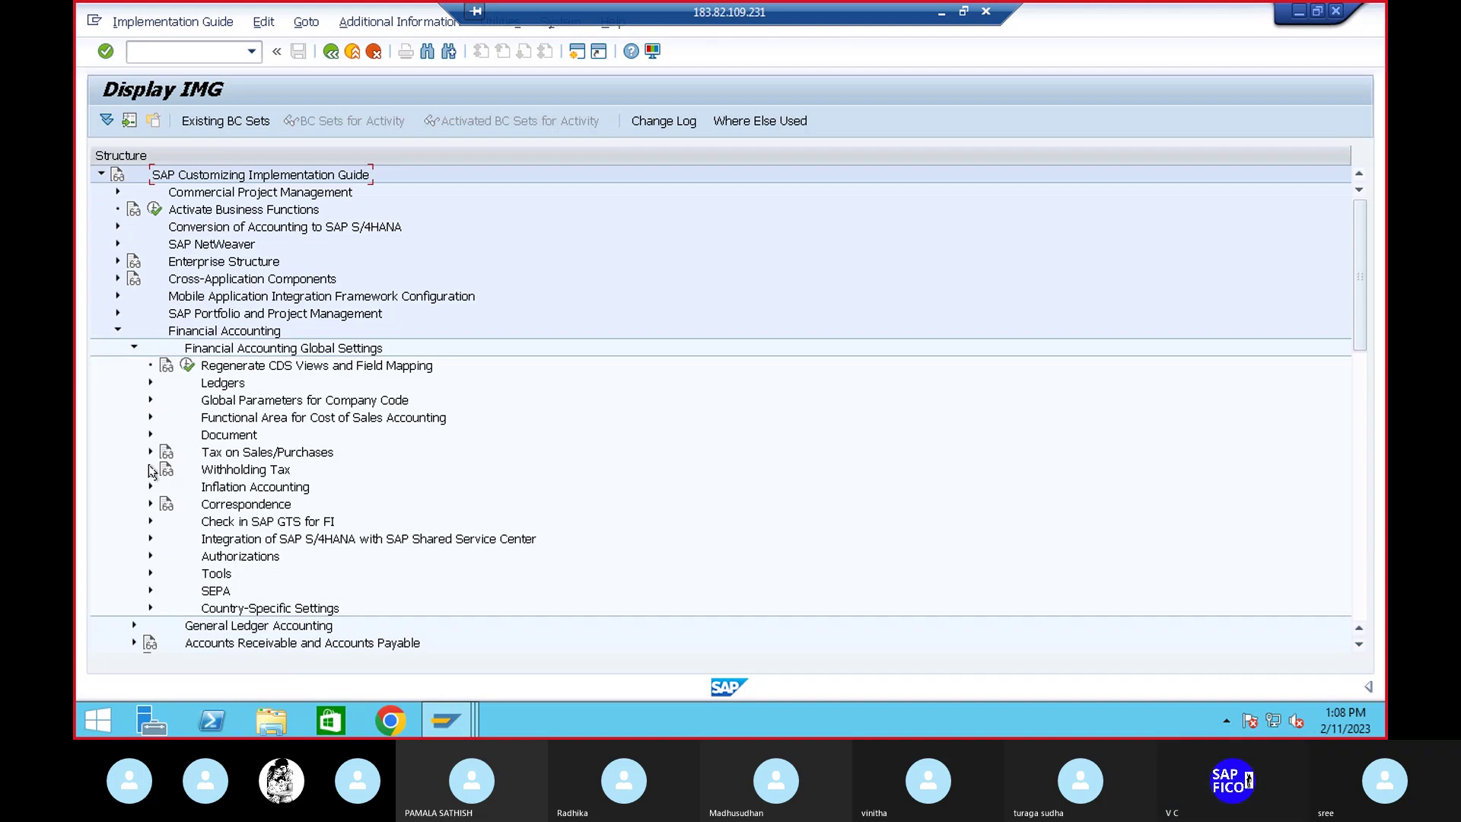
click(166, 505)
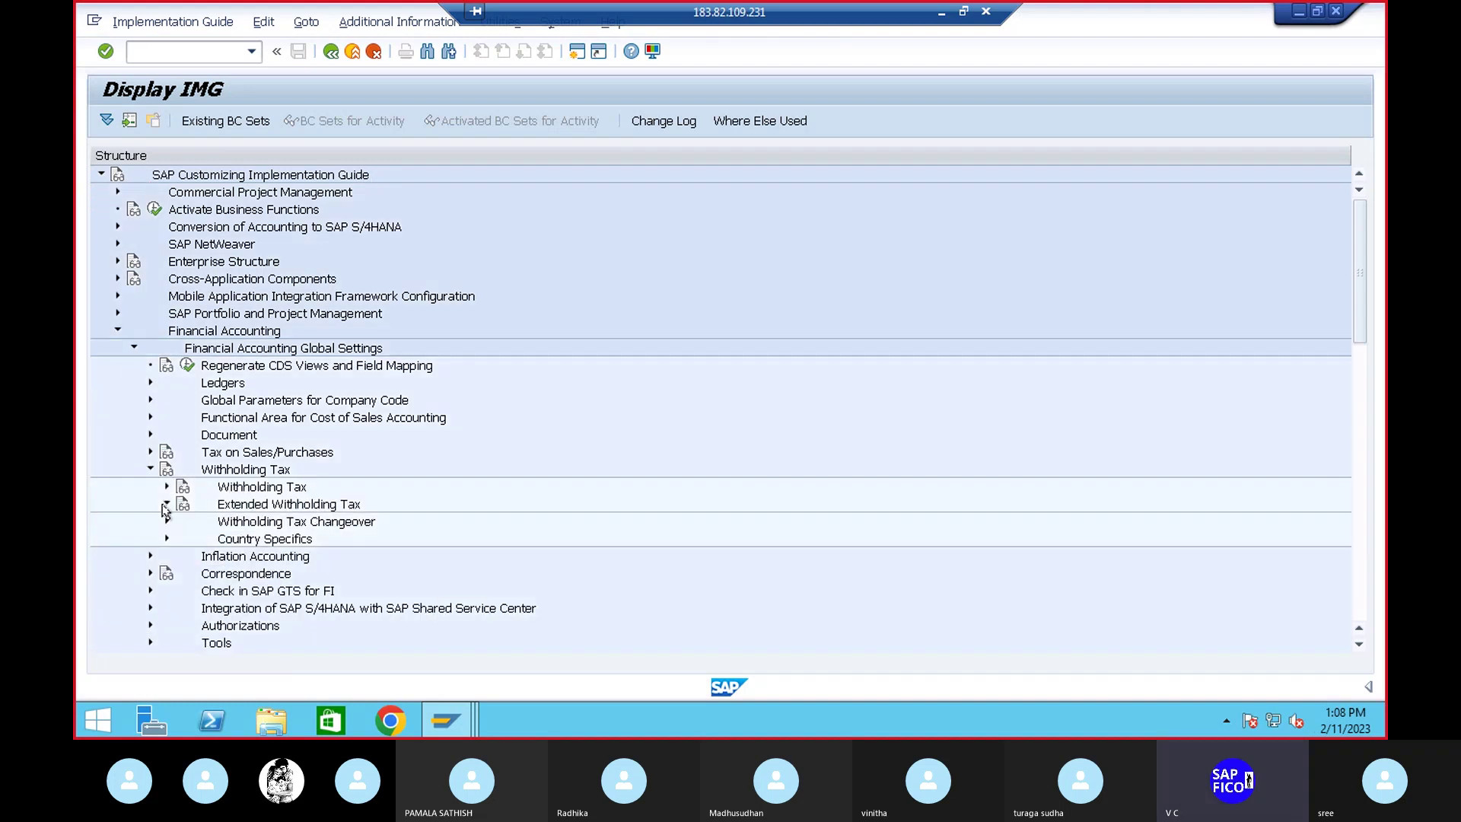
click(182, 538)
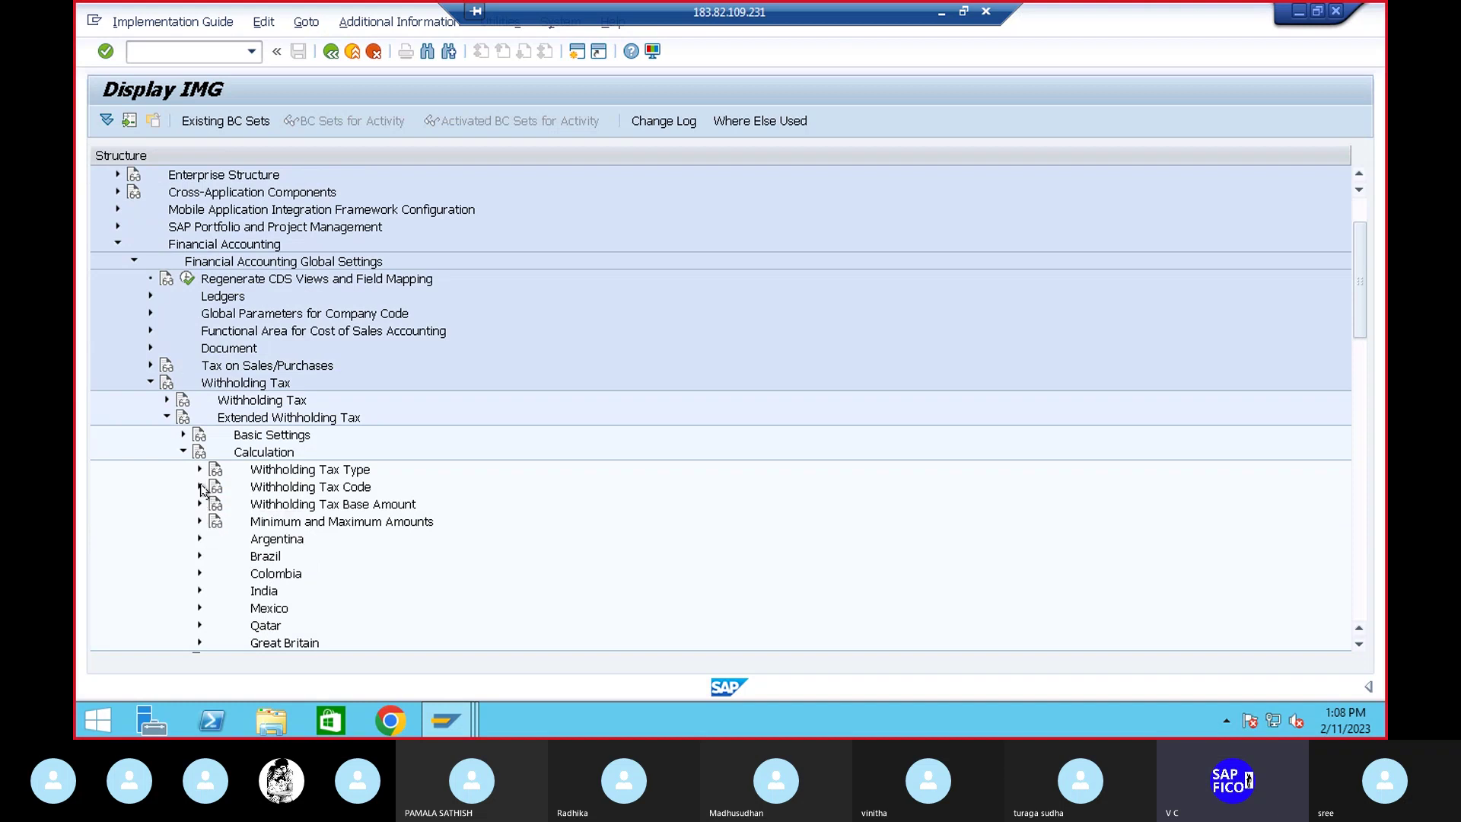
click(200, 487)
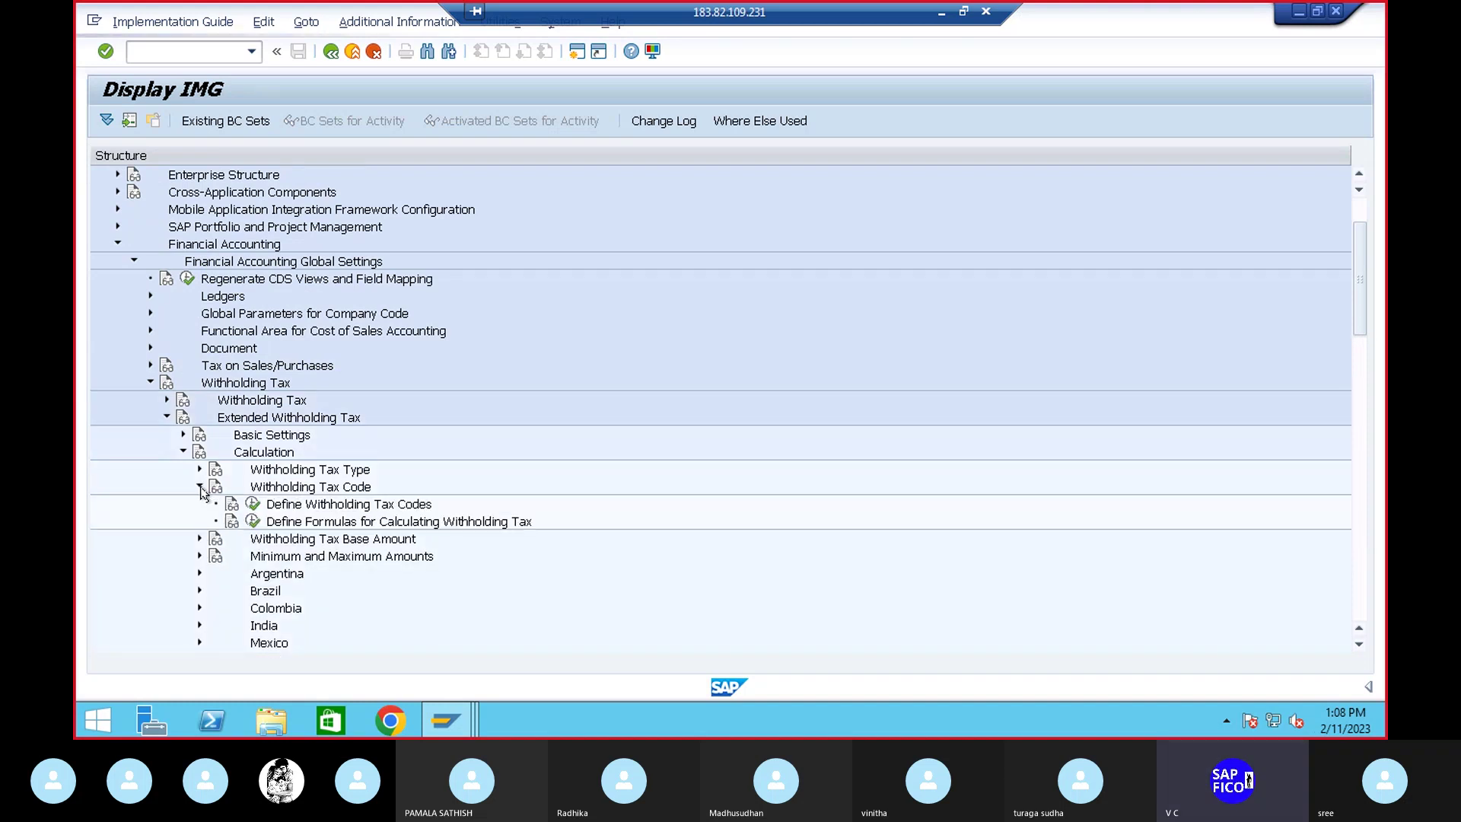
Open Define Withholding Tax Codes for country key IN and examine the rate and base amount settings of code 1D for tax type D1
click(253, 506)
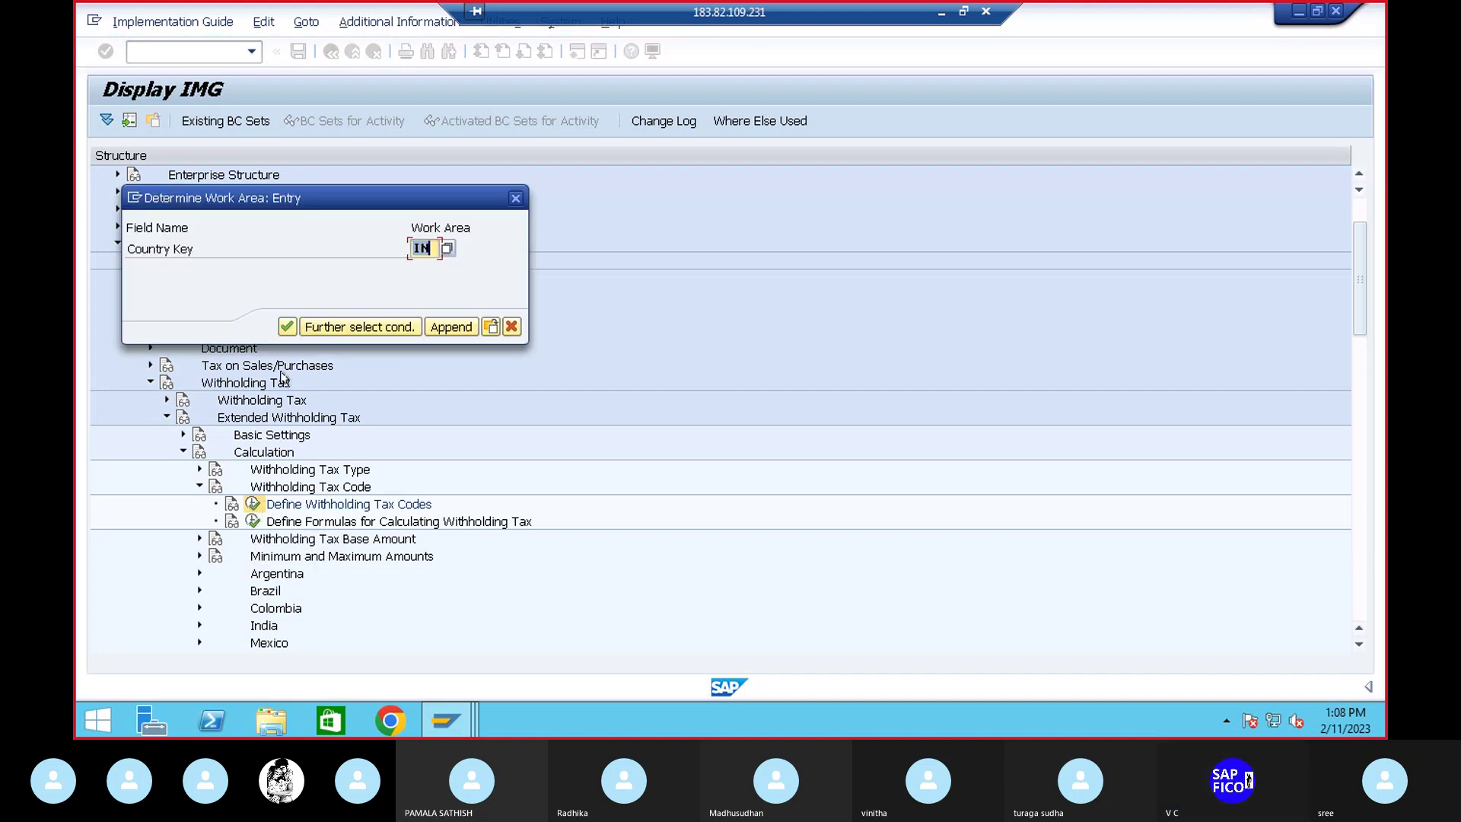
click(290, 328)
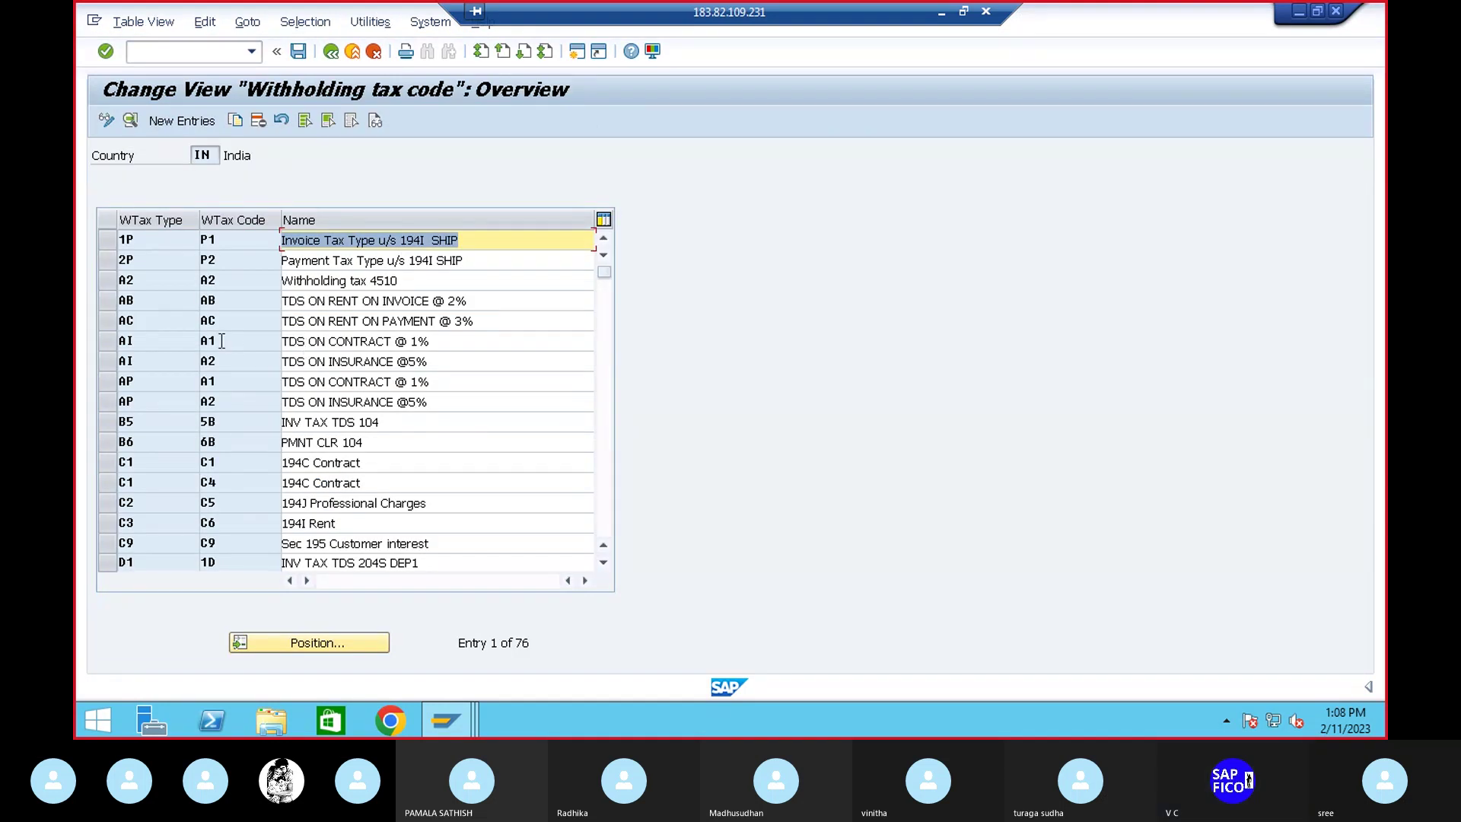
scroll(161, 411, down, 2)
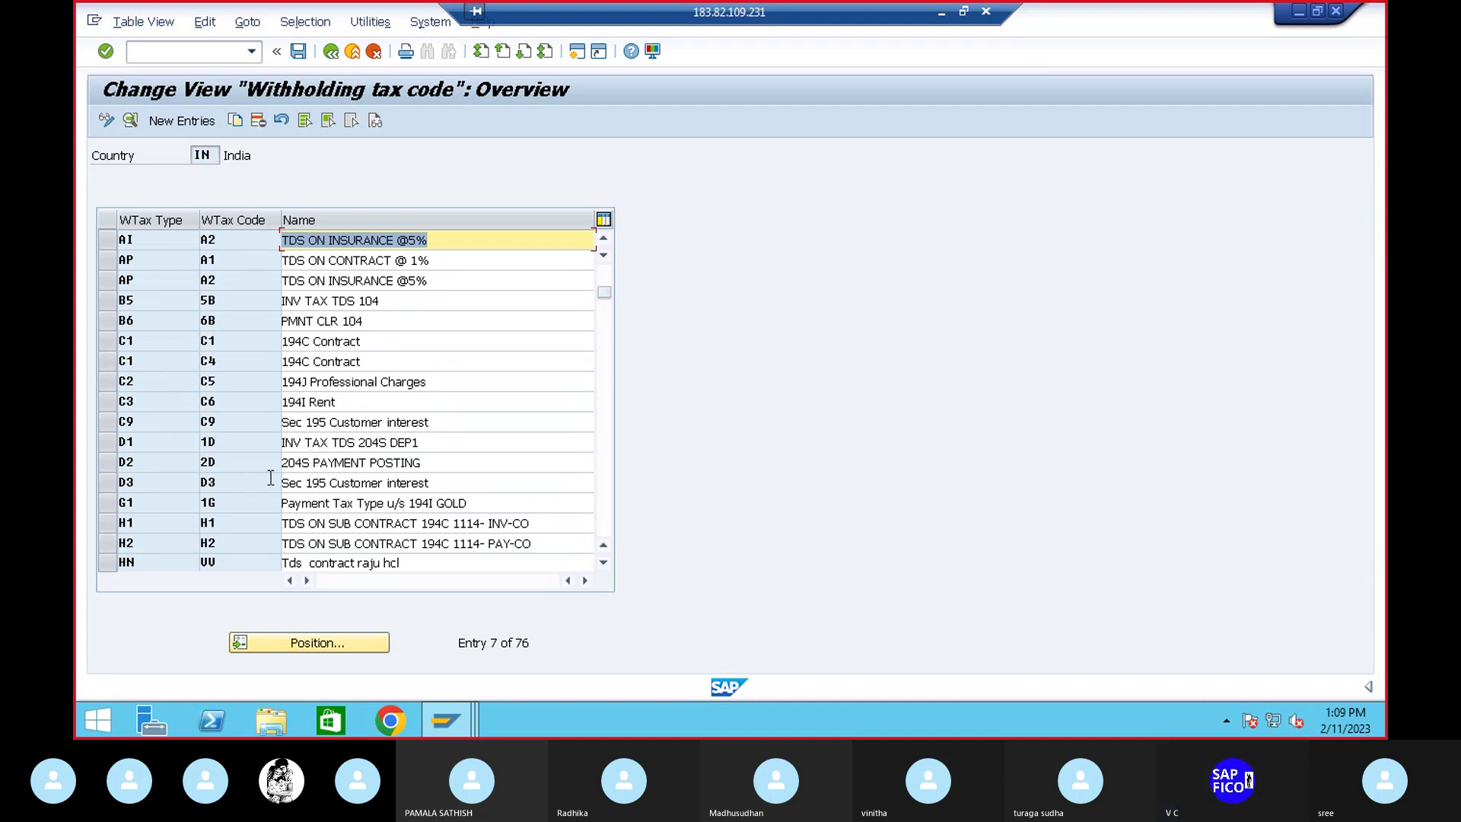
double_click(327, 443)
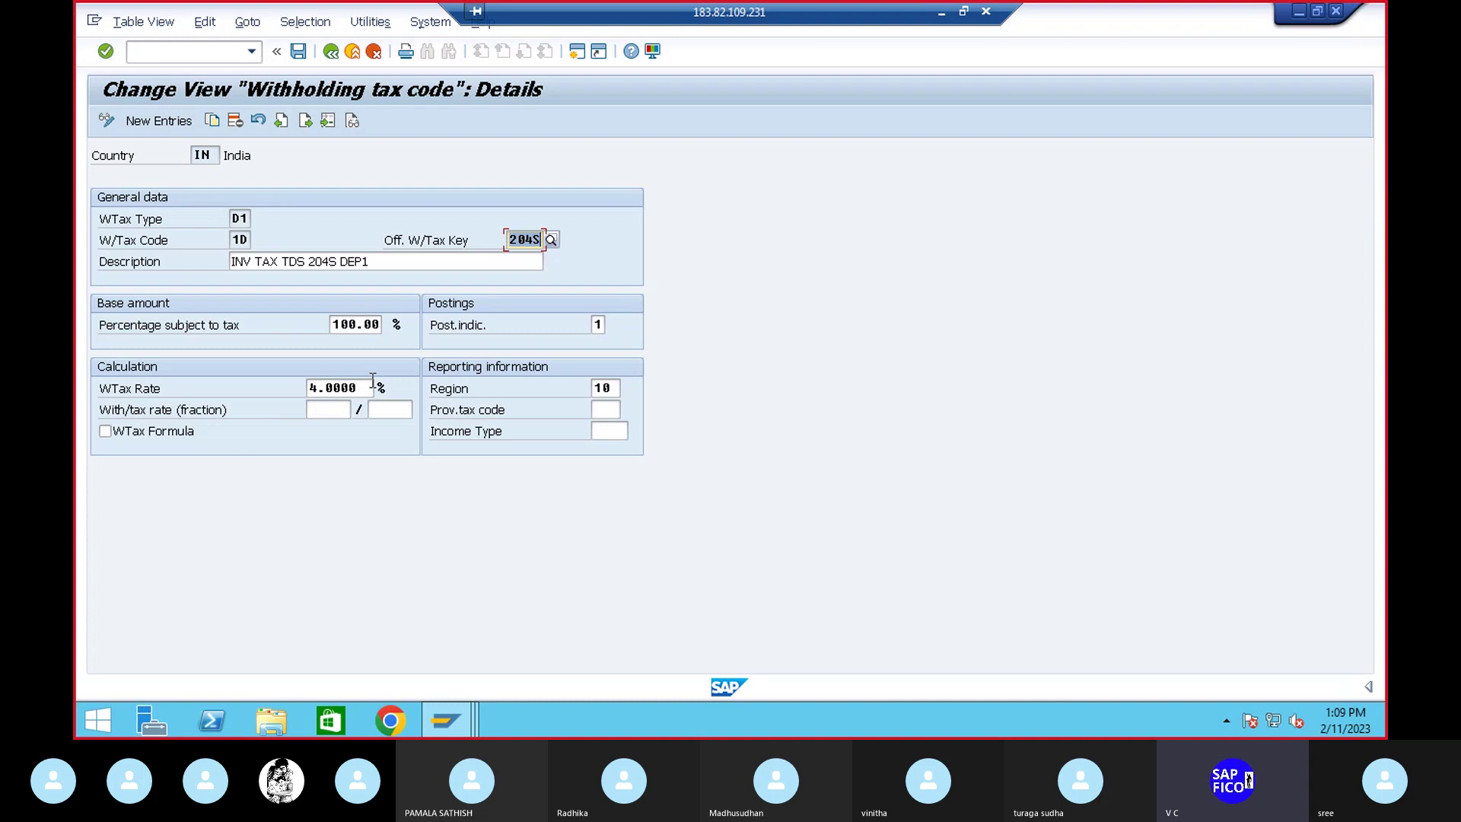
click(331, 52)
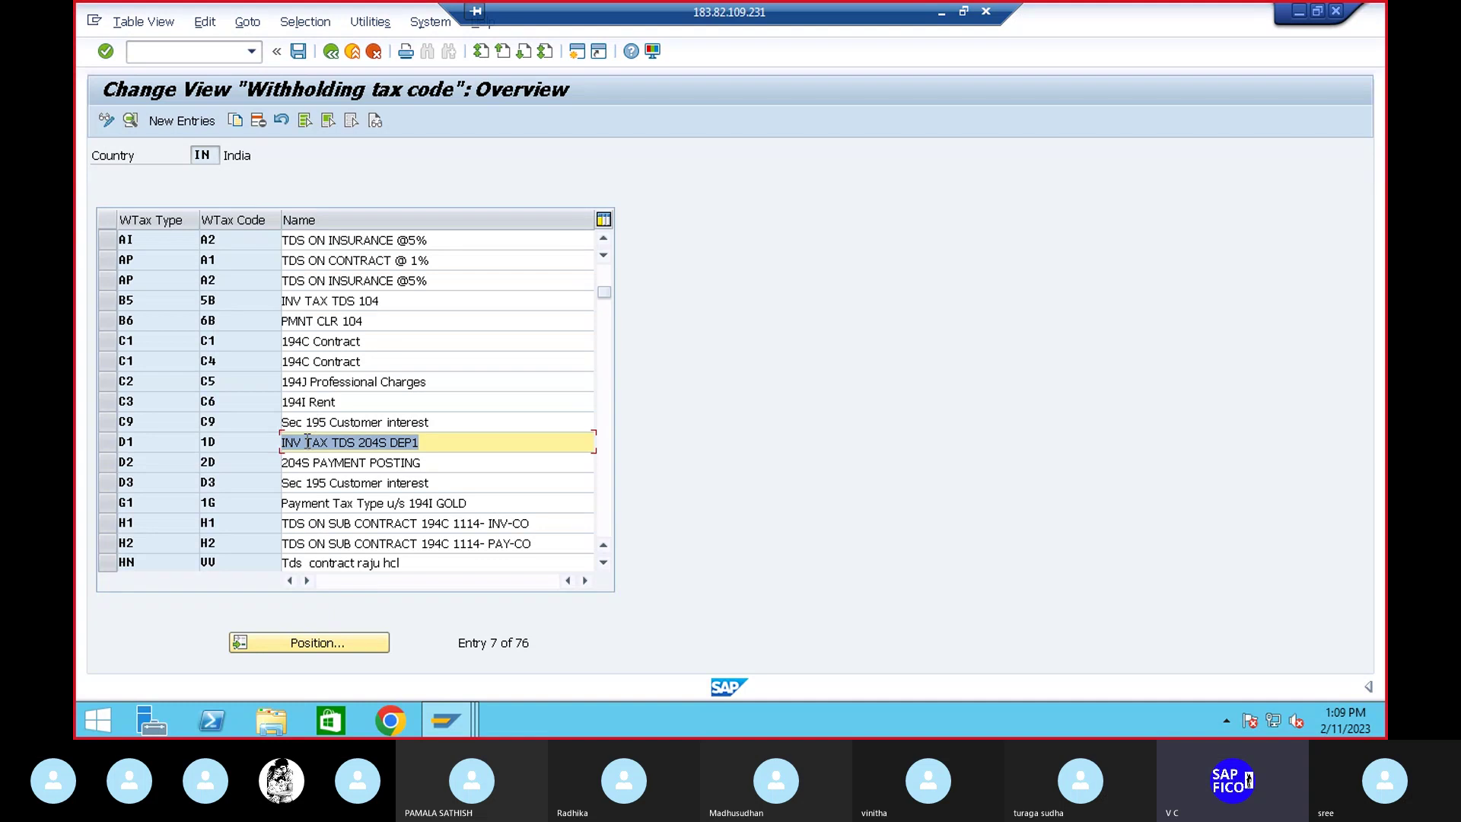
Examine the settings of withholding tax code 2D for payment posting type D2, and return to the implementation guide
double_click(308, 462)
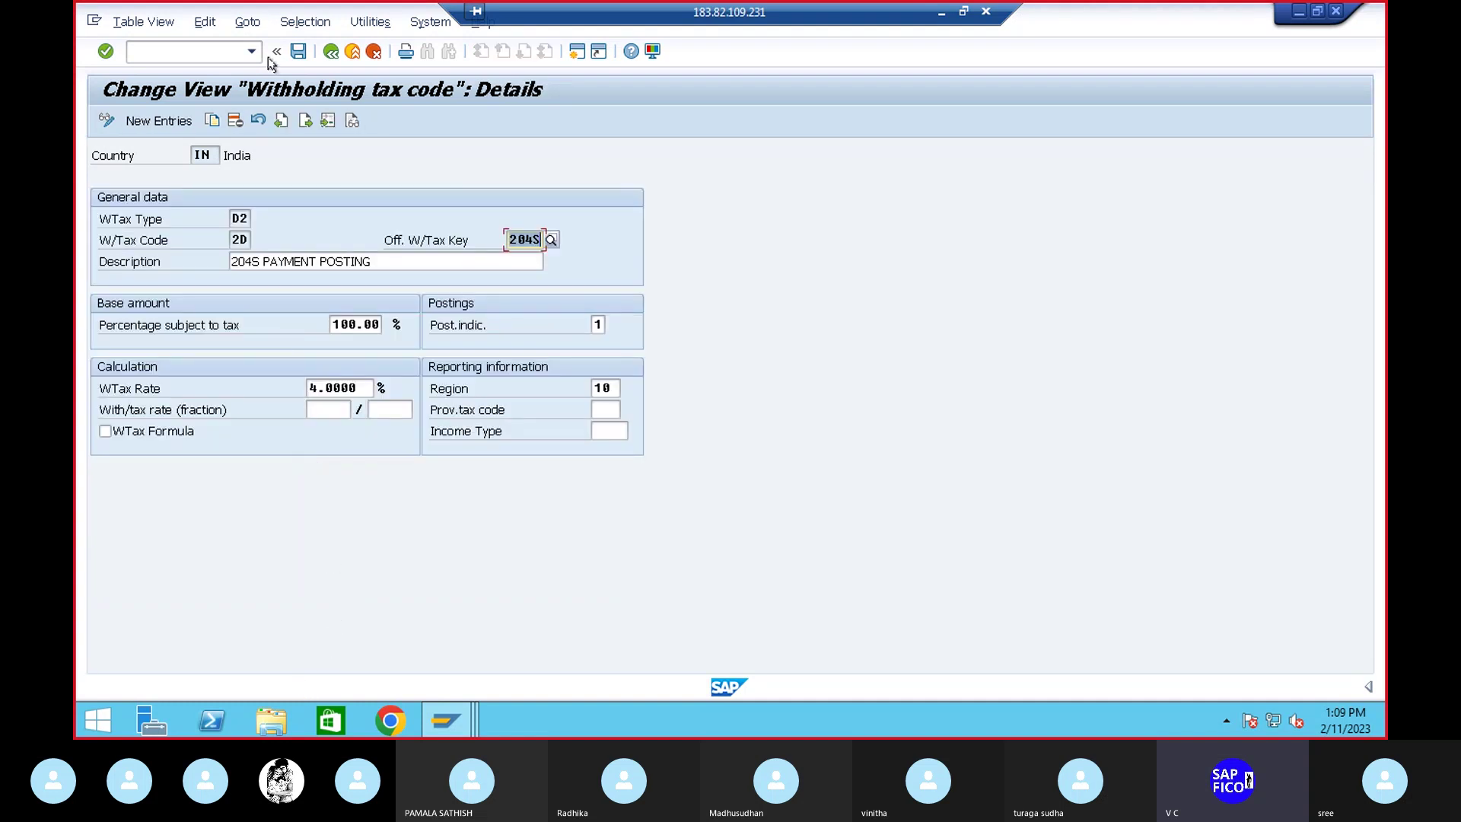
click(331, 52)
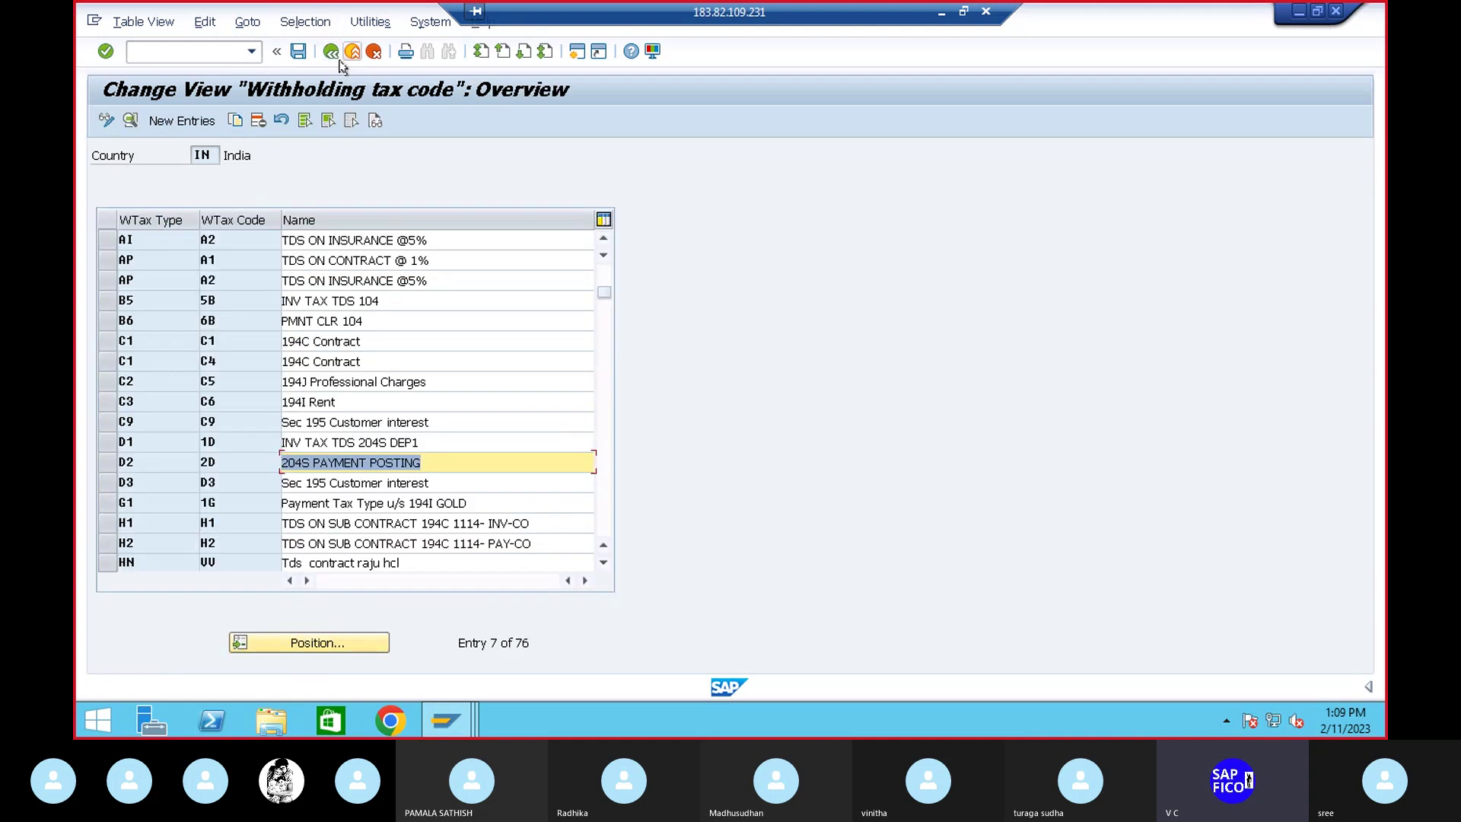
click(330, 52)
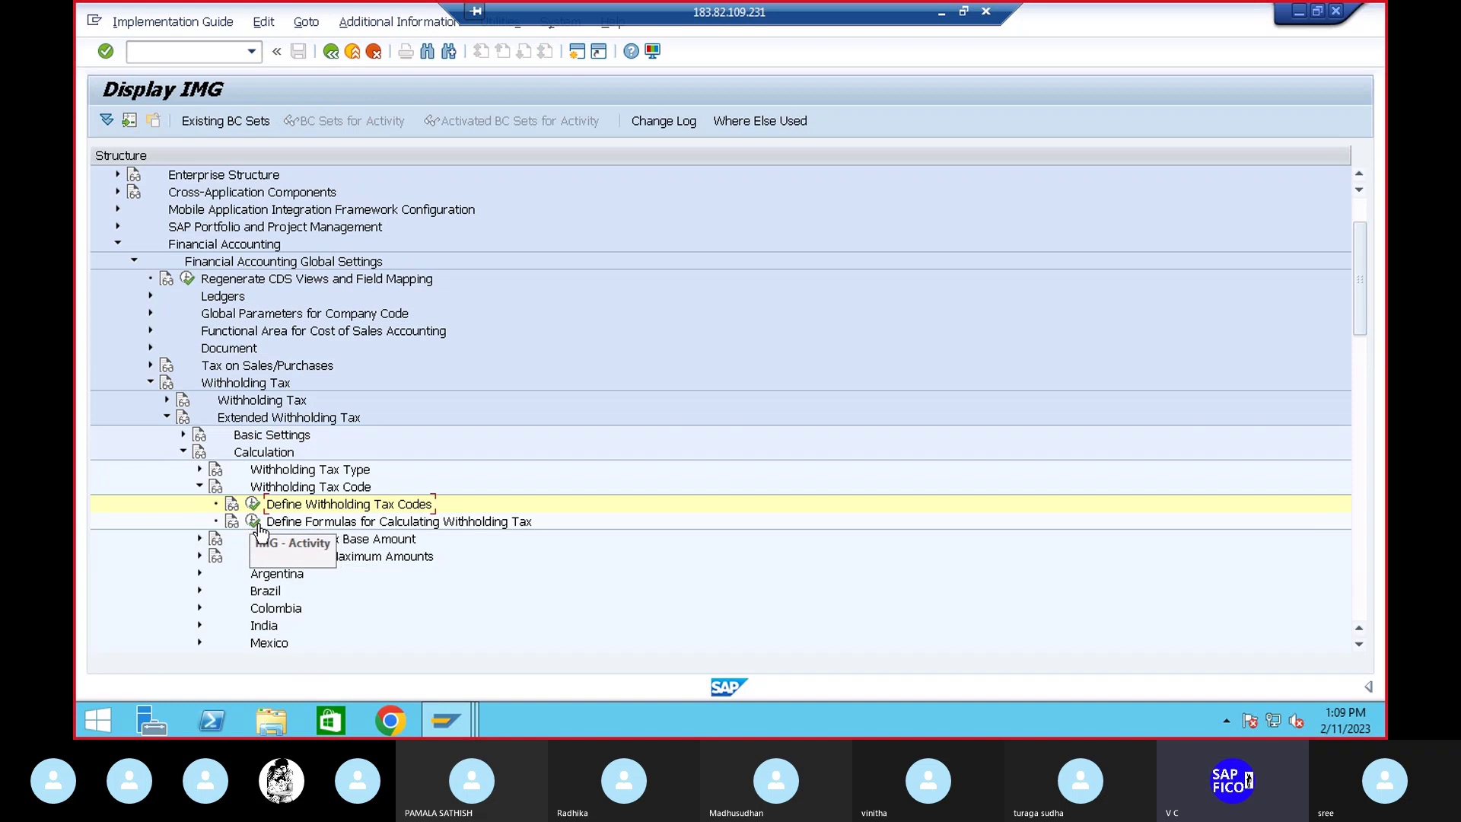
Open Define Formulas for Calculating Withholding Tax for country key IN and start a new header entry with currency INR and withholding tax type D1
click(252, 522)
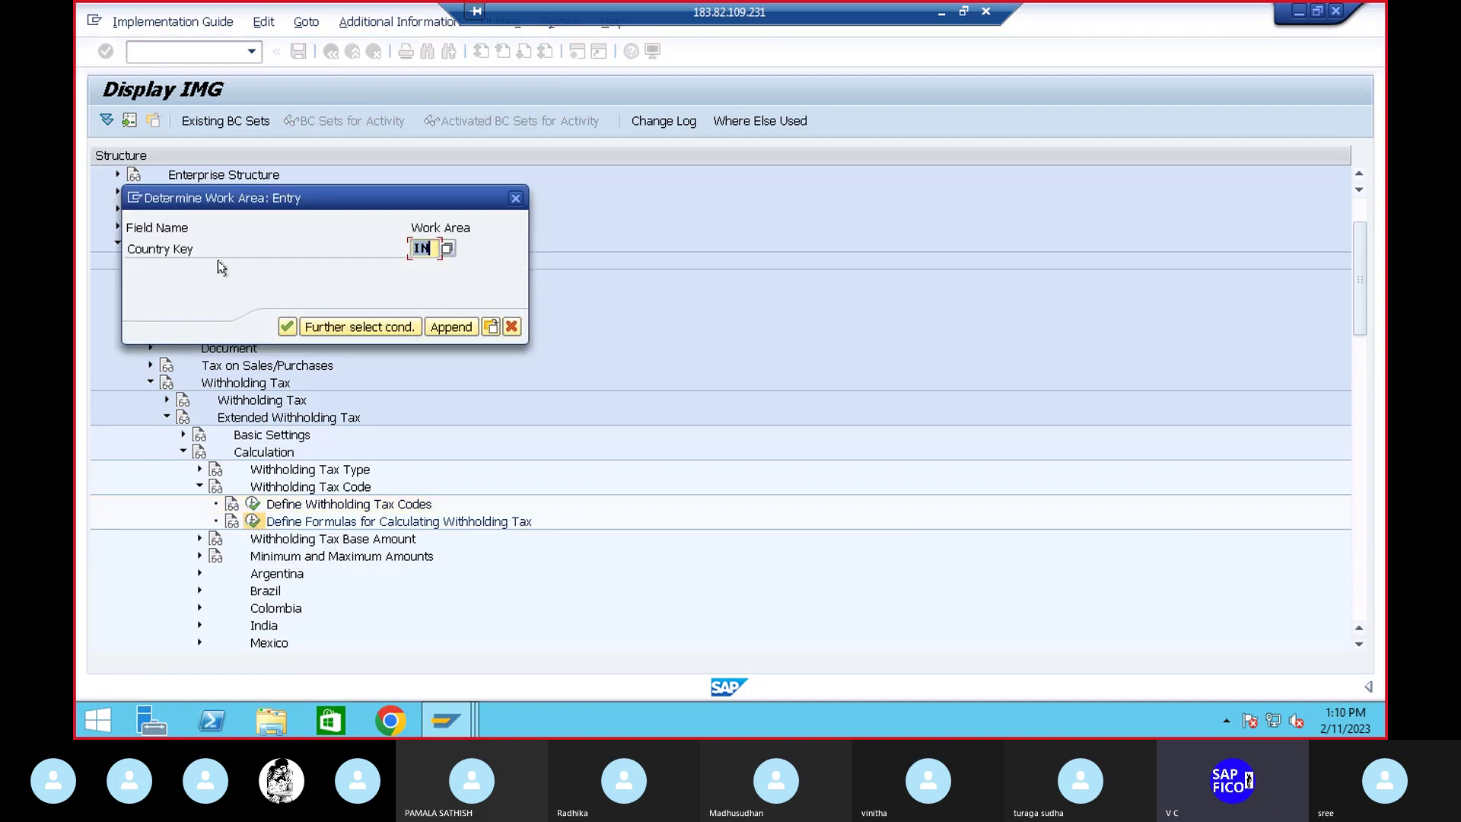
click(288, 326)
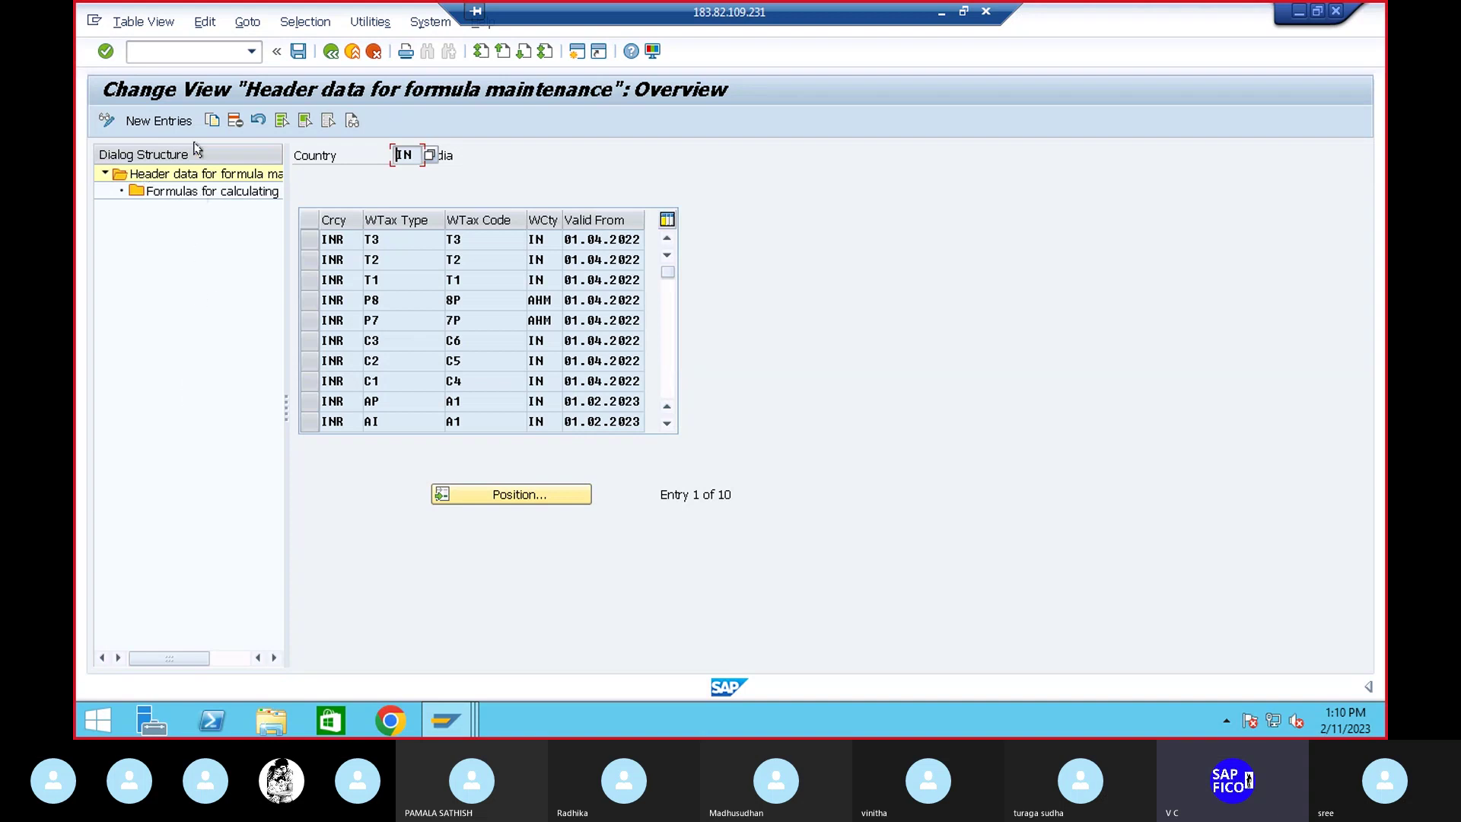
click(161, 121)
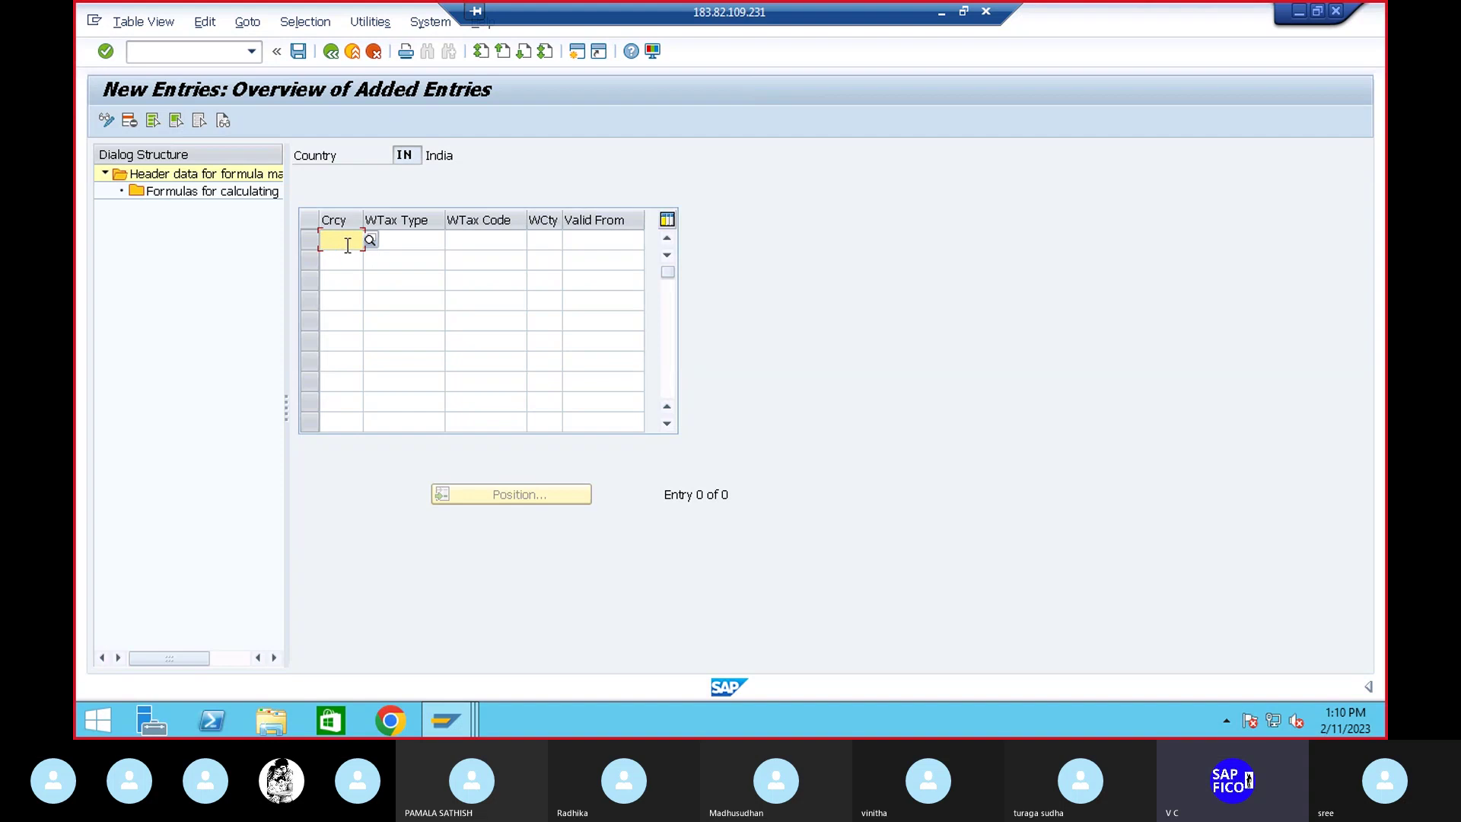
text(inr)
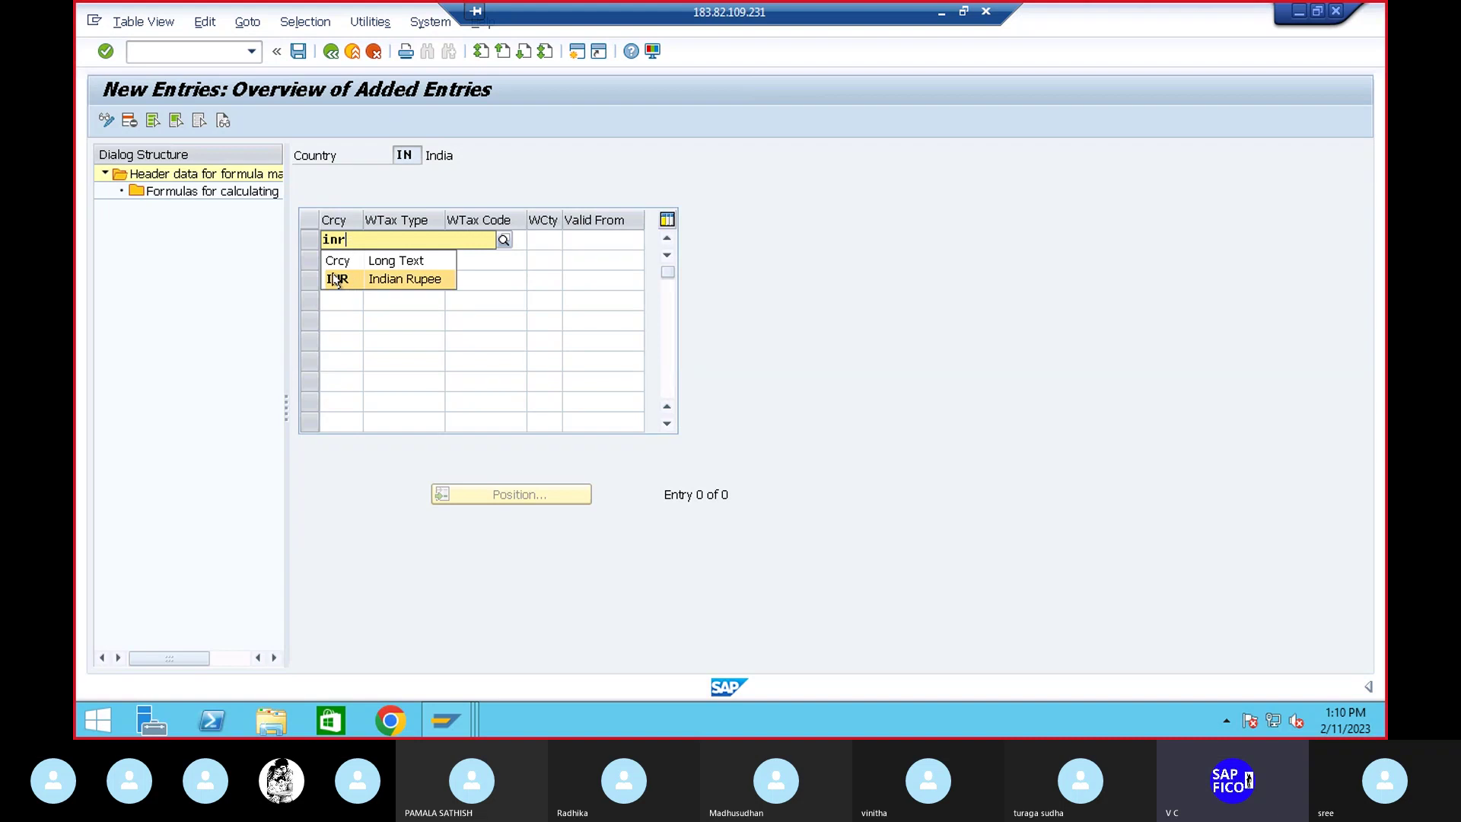
click(336, 280)
click(396, 238)
text(d)
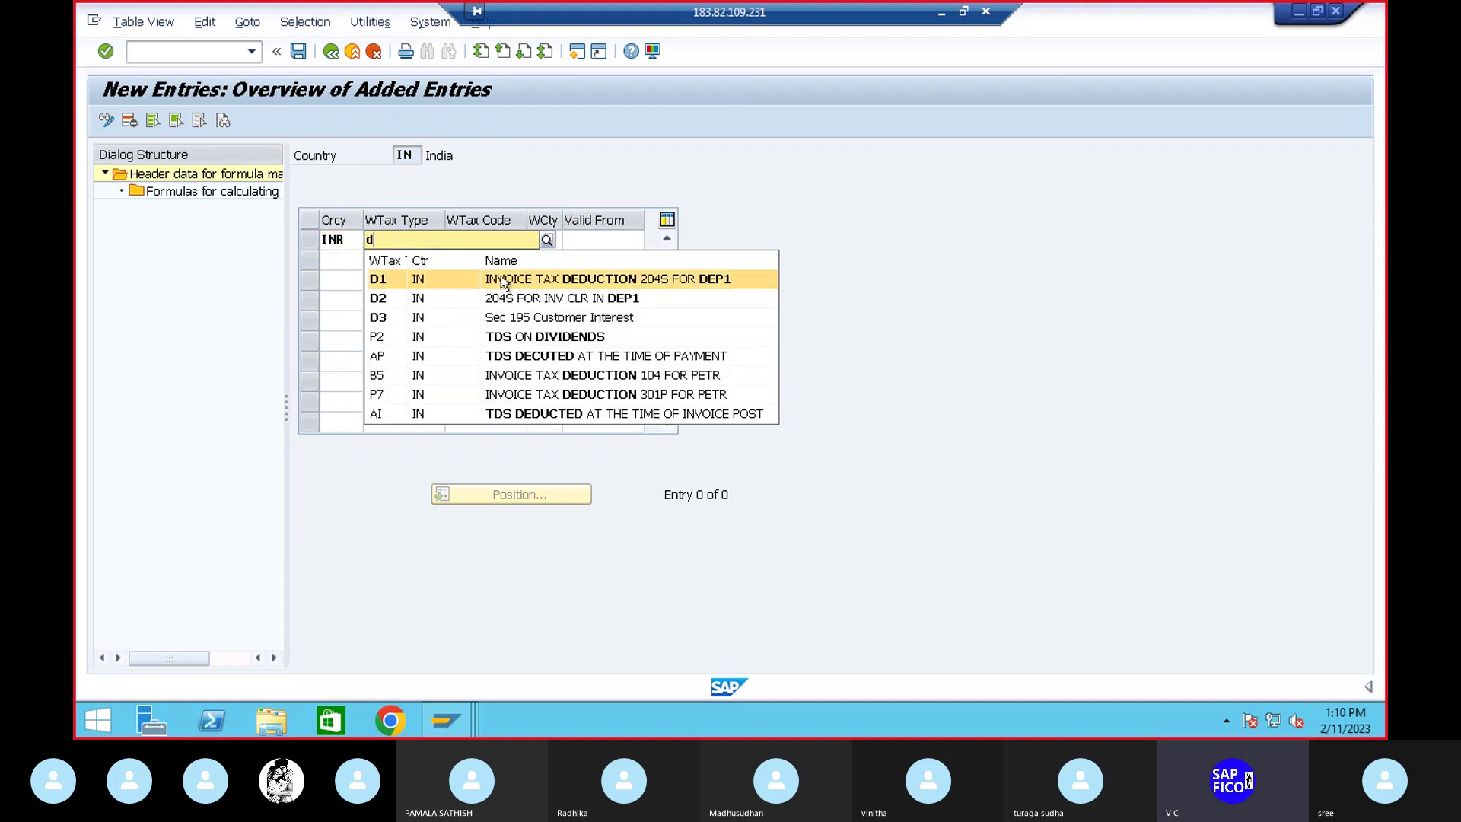
click(505, 281)
Assign withholding tax code 1D and withholding tax country BLR (WHT TDS FOR DEP1) to the new formula header entry
click(483, 240)
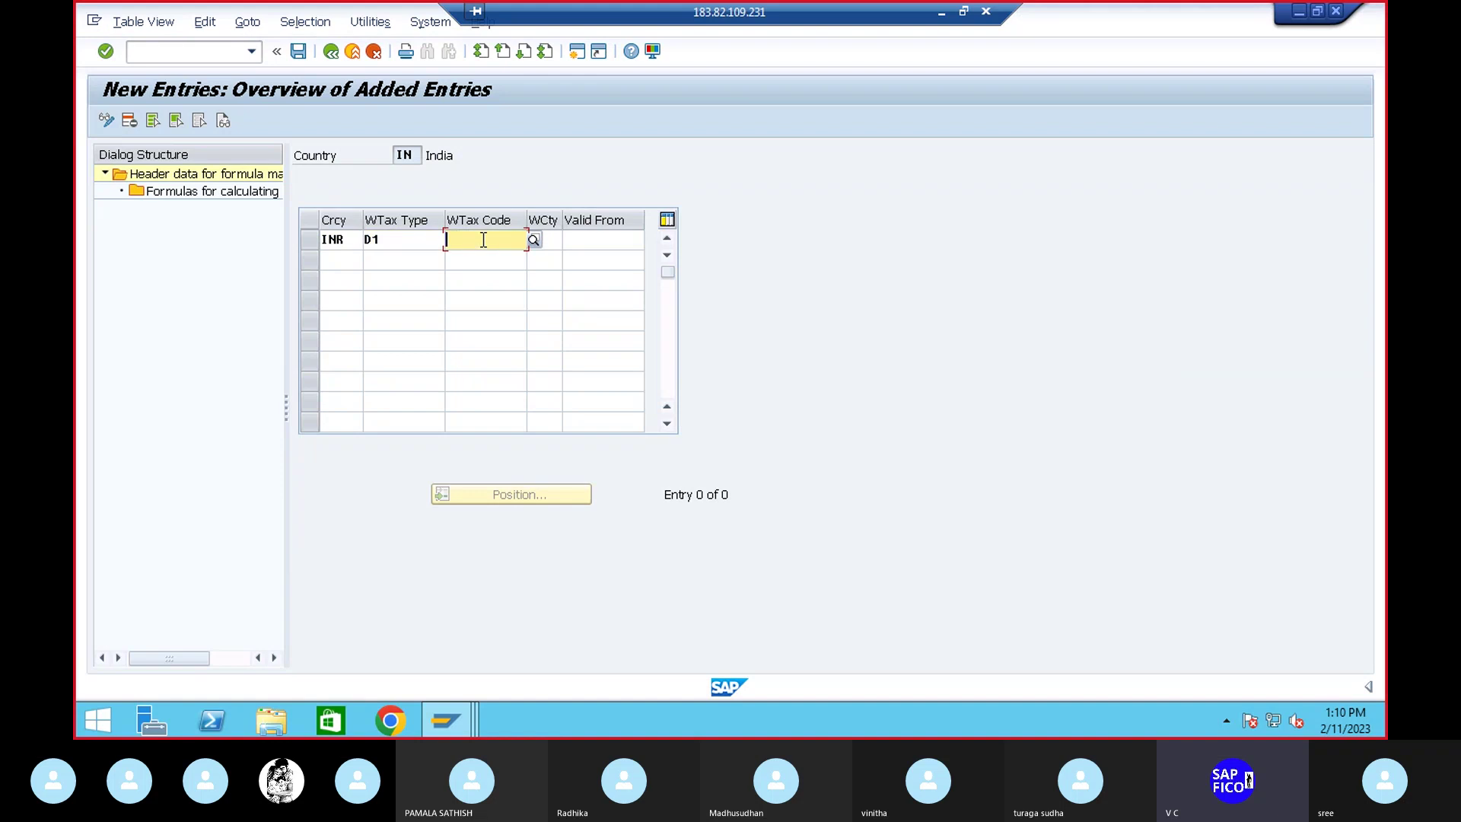
click(536, 242)
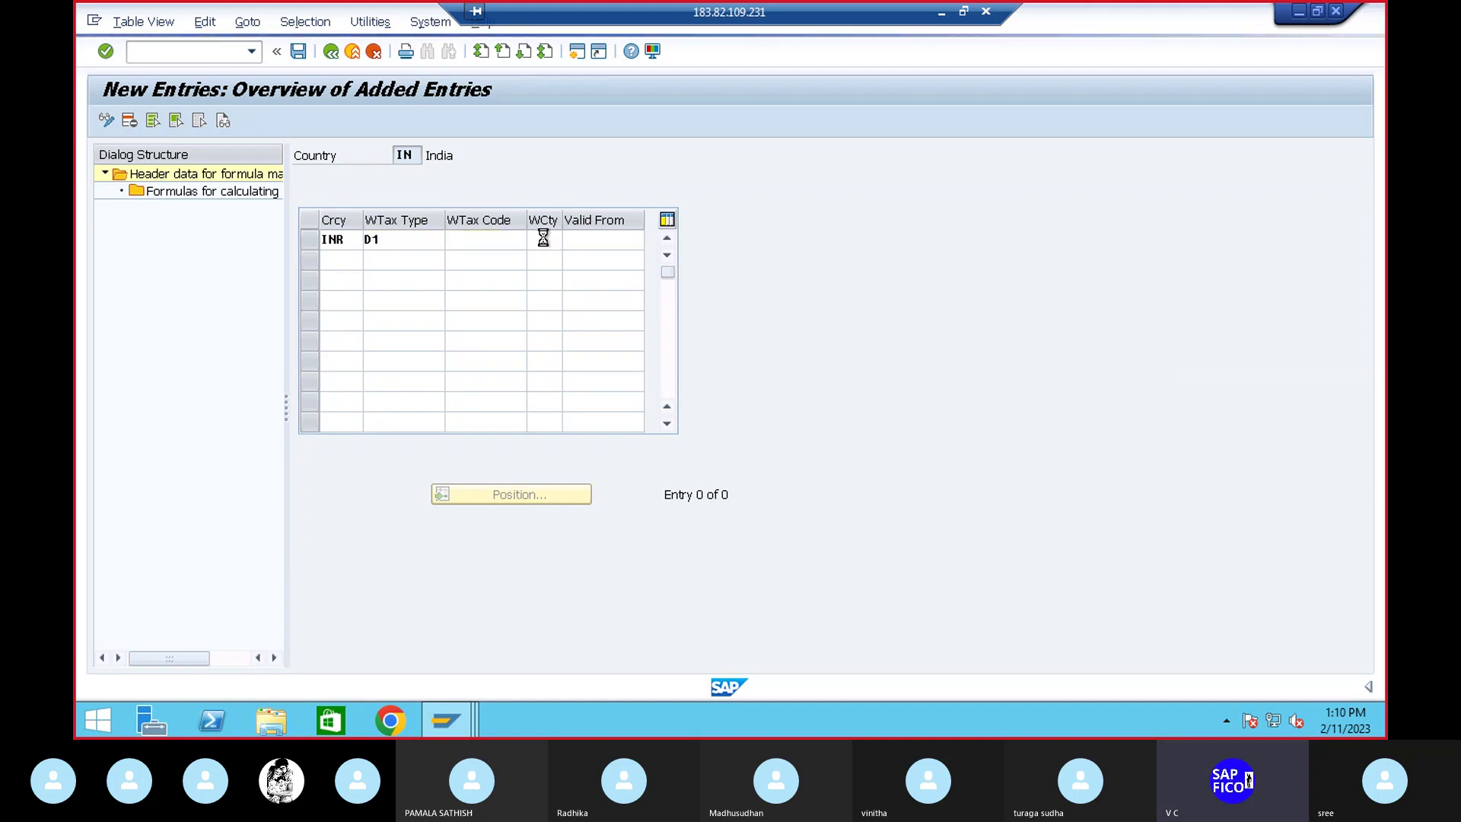
click(418, 124)
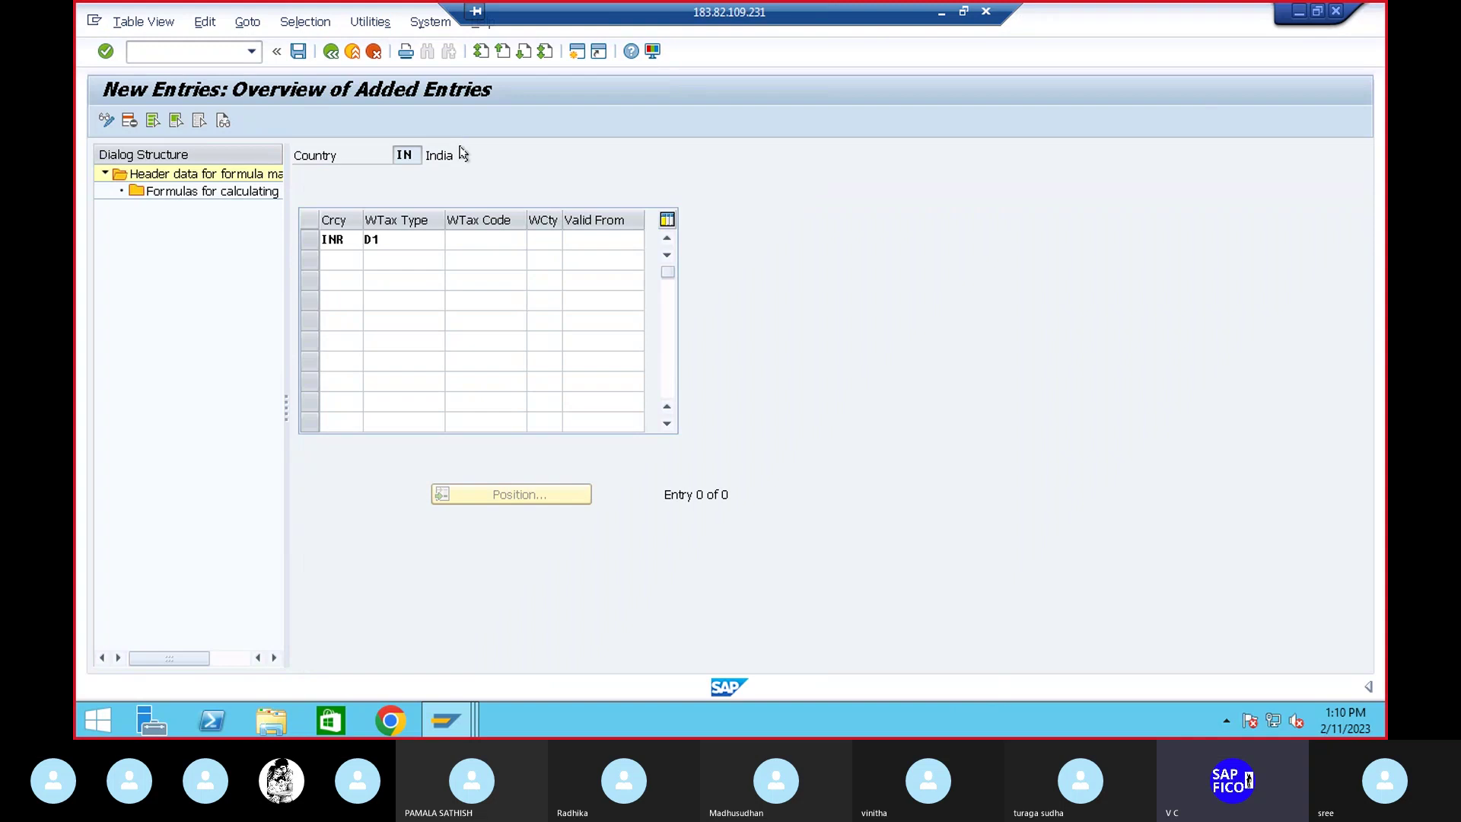
click(560, 241)
click(569, 240)
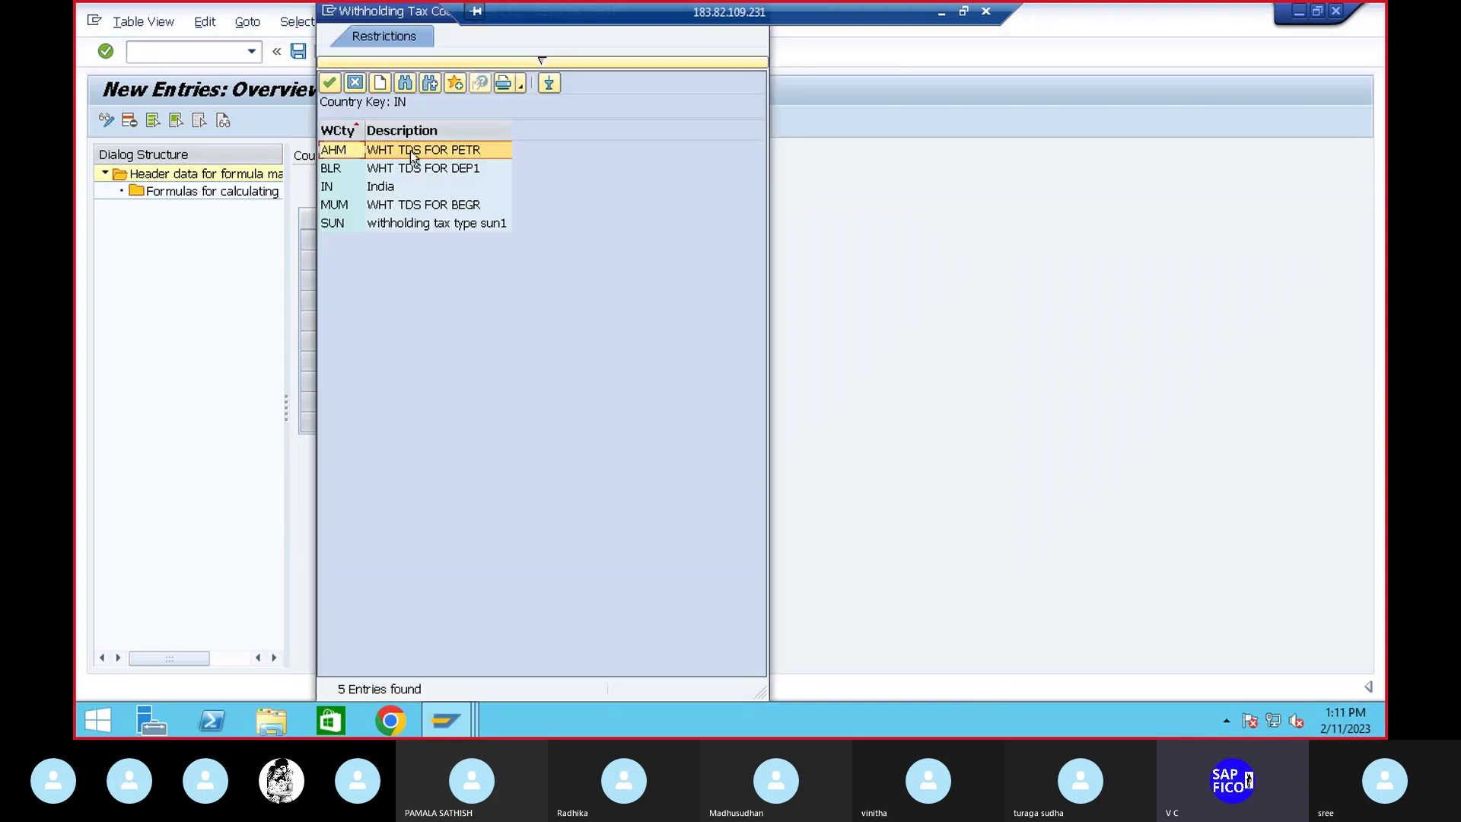
double_click(439, 173)
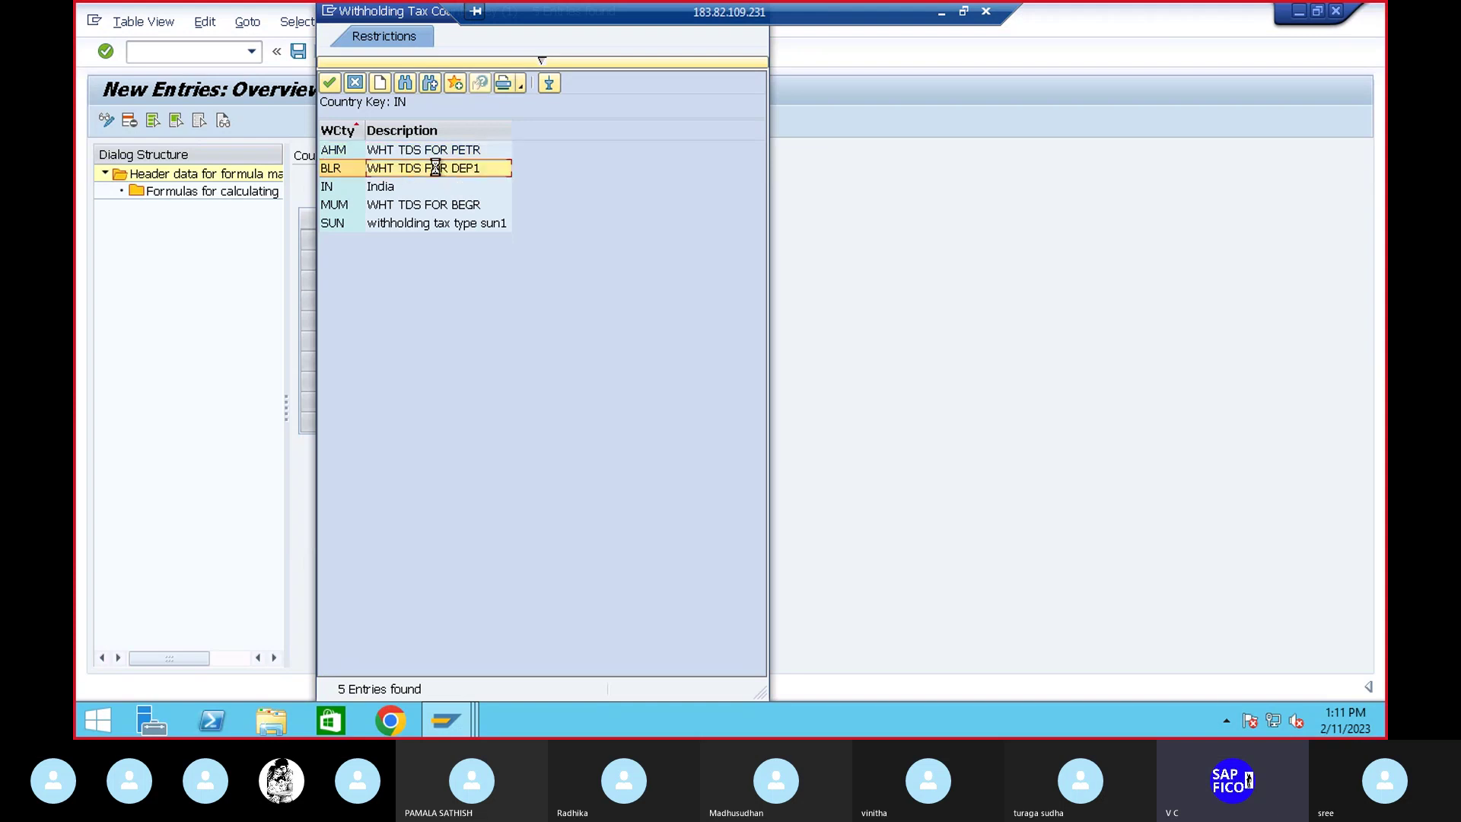
Set the header entry's valid-from date to 01.04.2022 and save it in the proposed customizing request
click(595, 241)
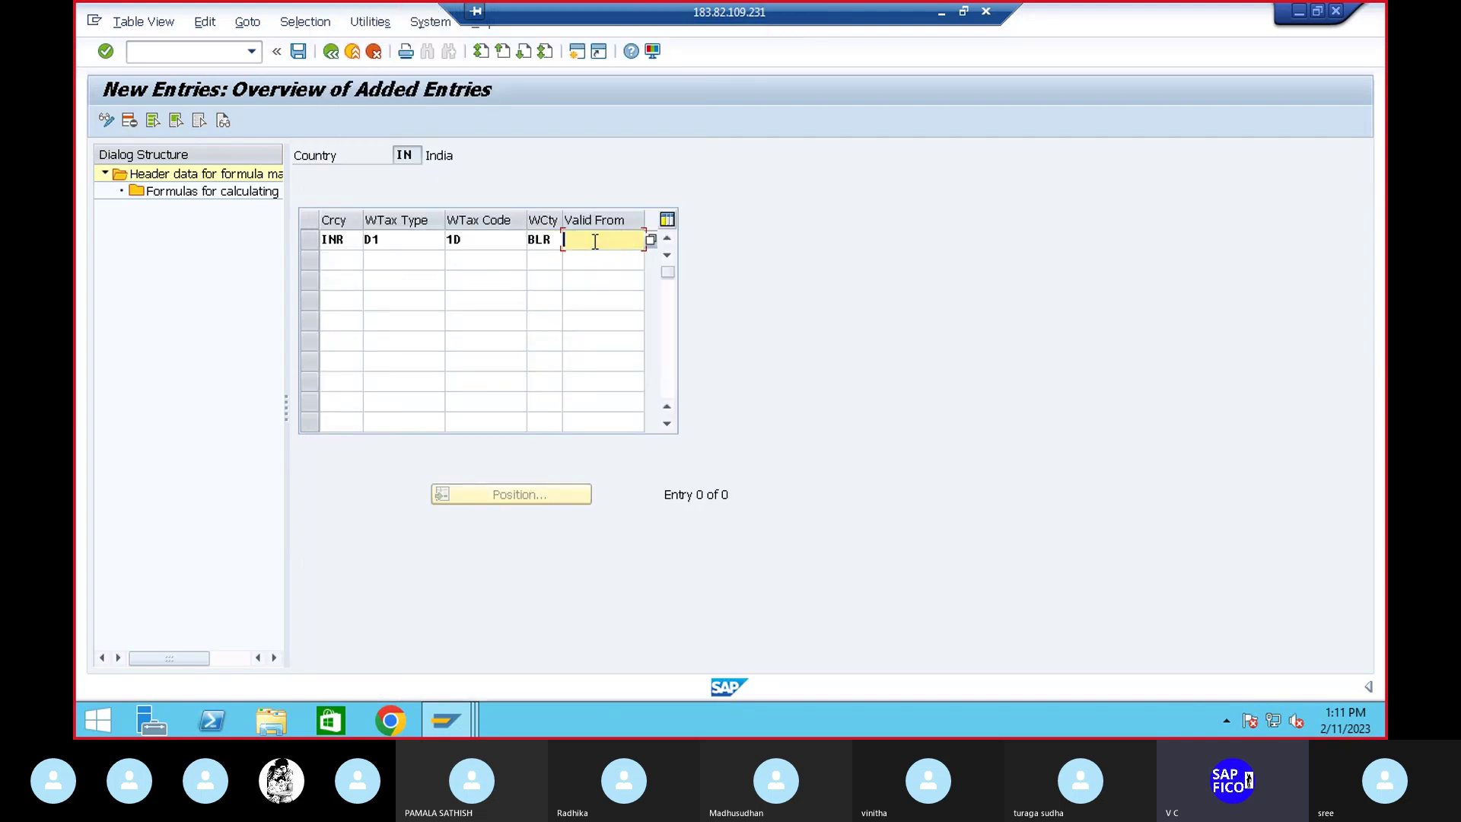
text(0)
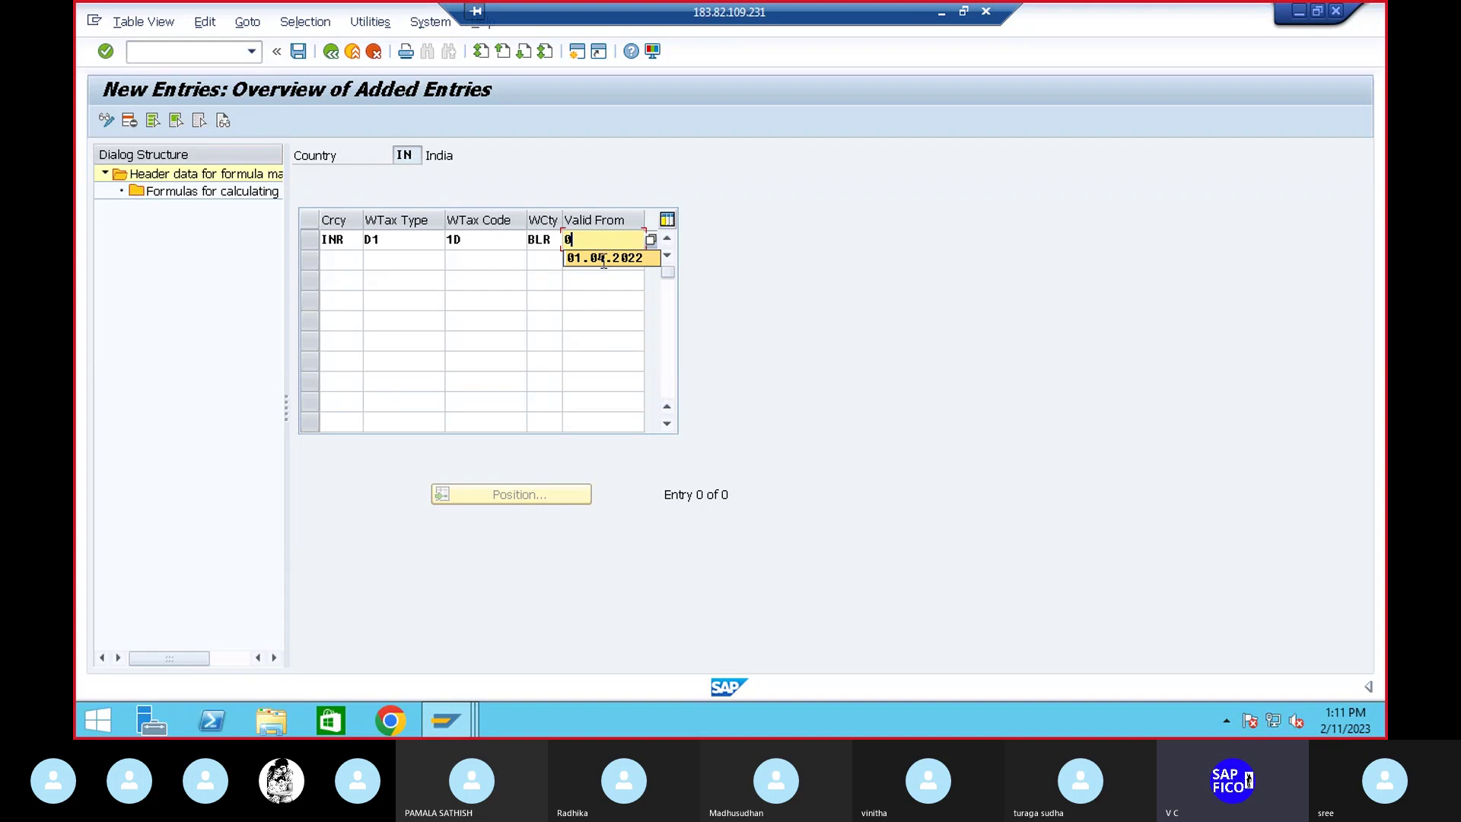
click(603, 258)
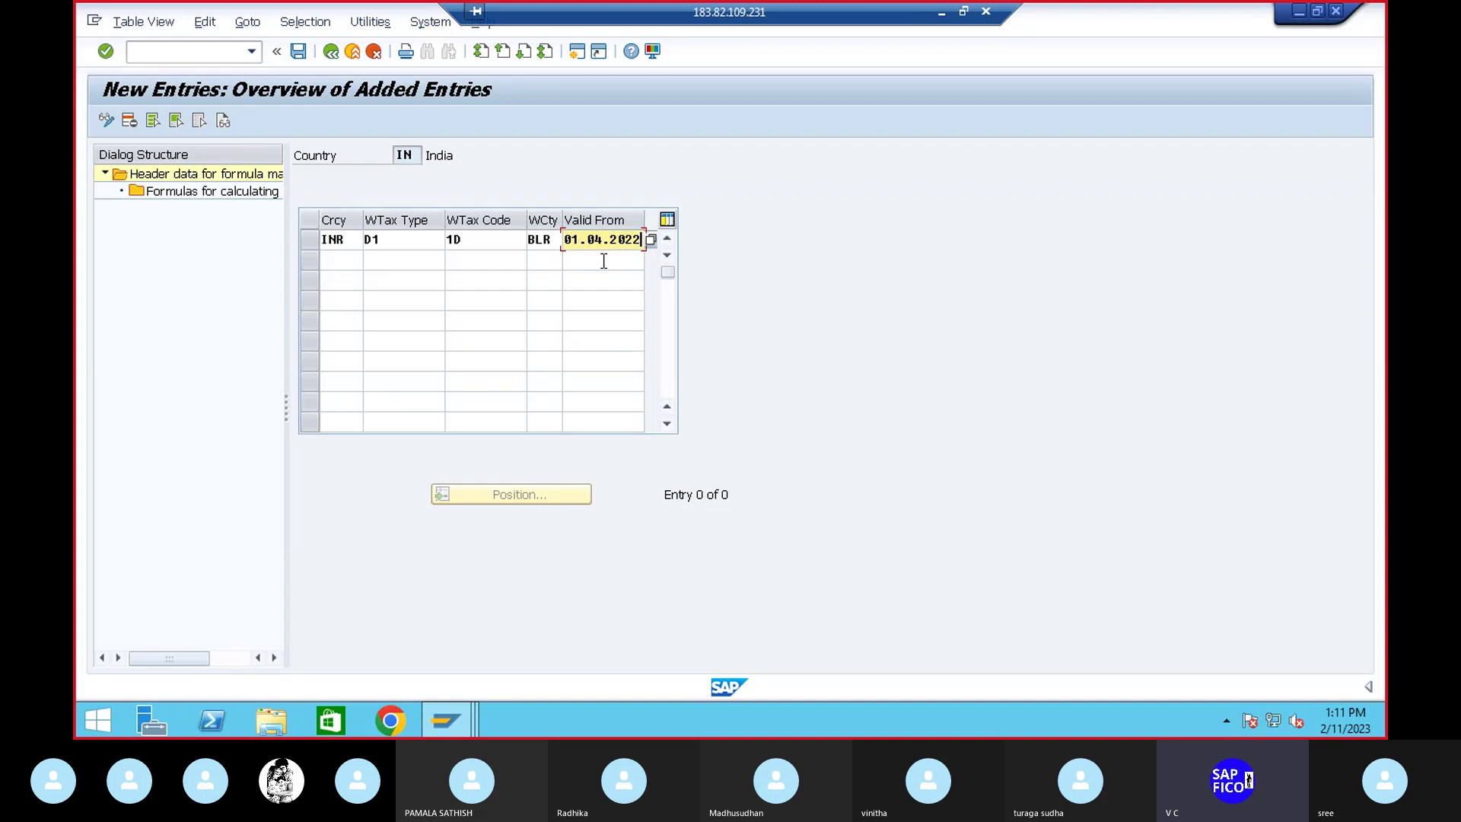
key(Return)
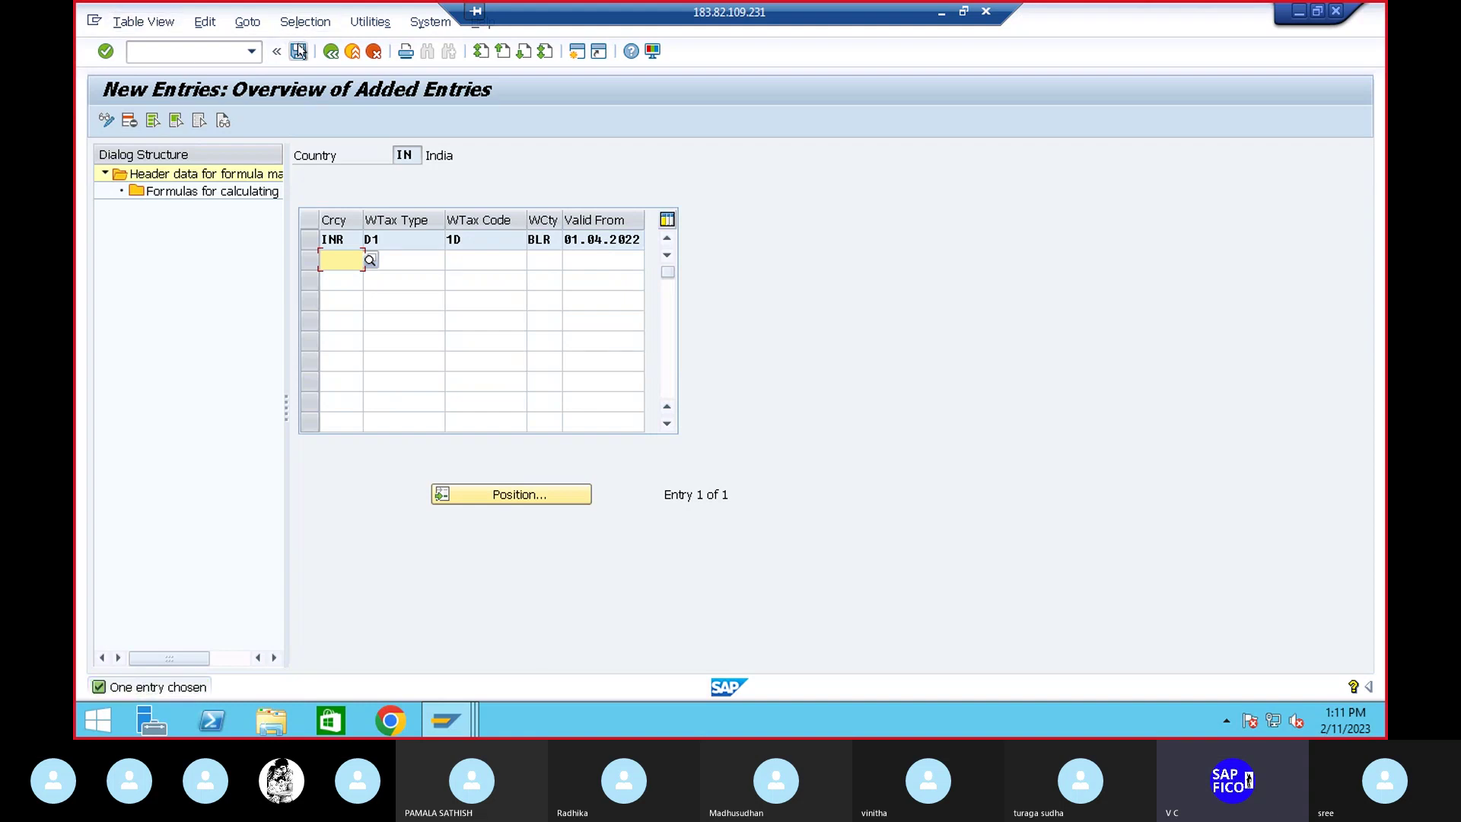
click(298, 51)
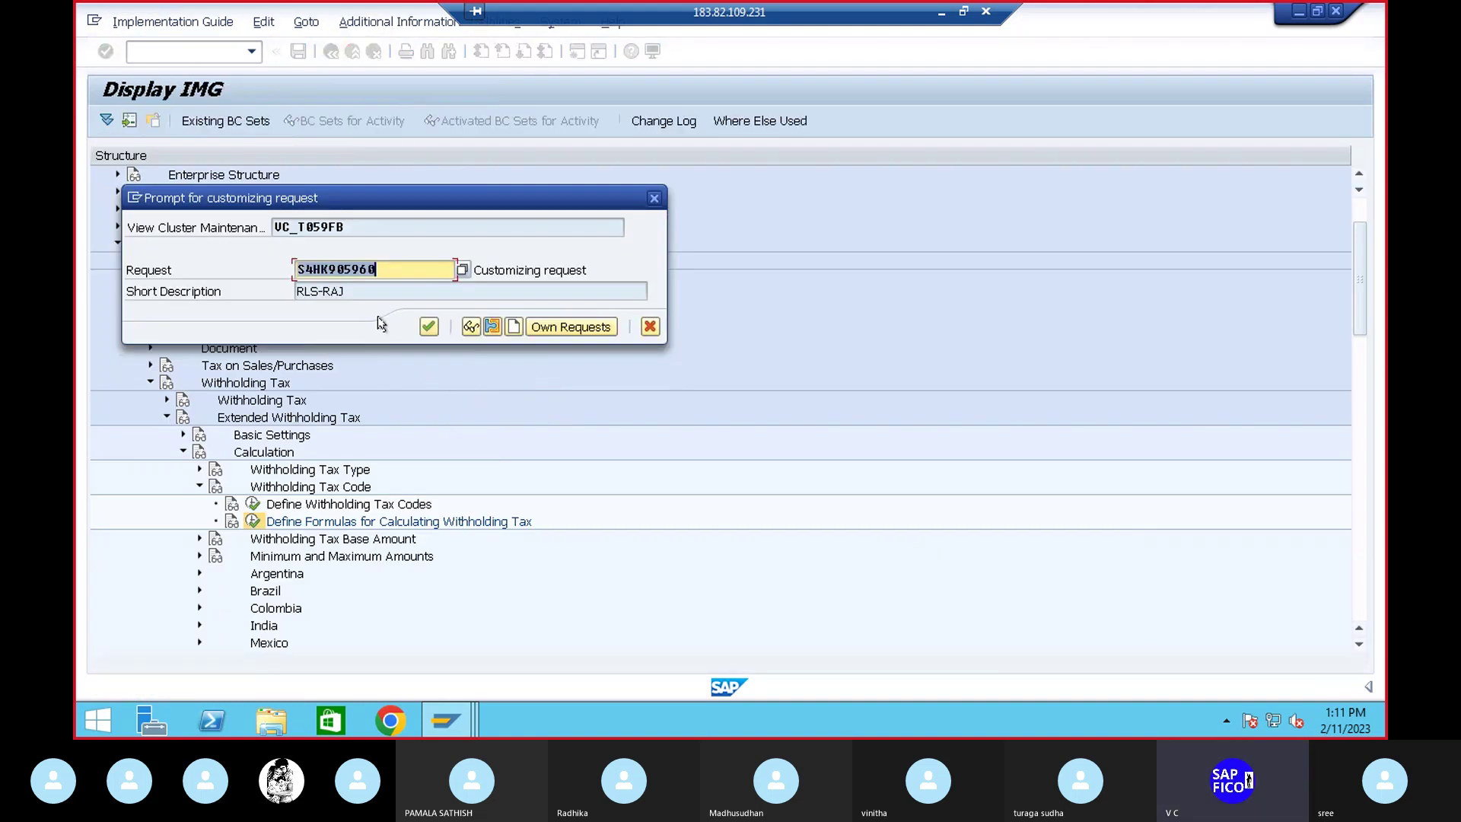
click(430, 327)
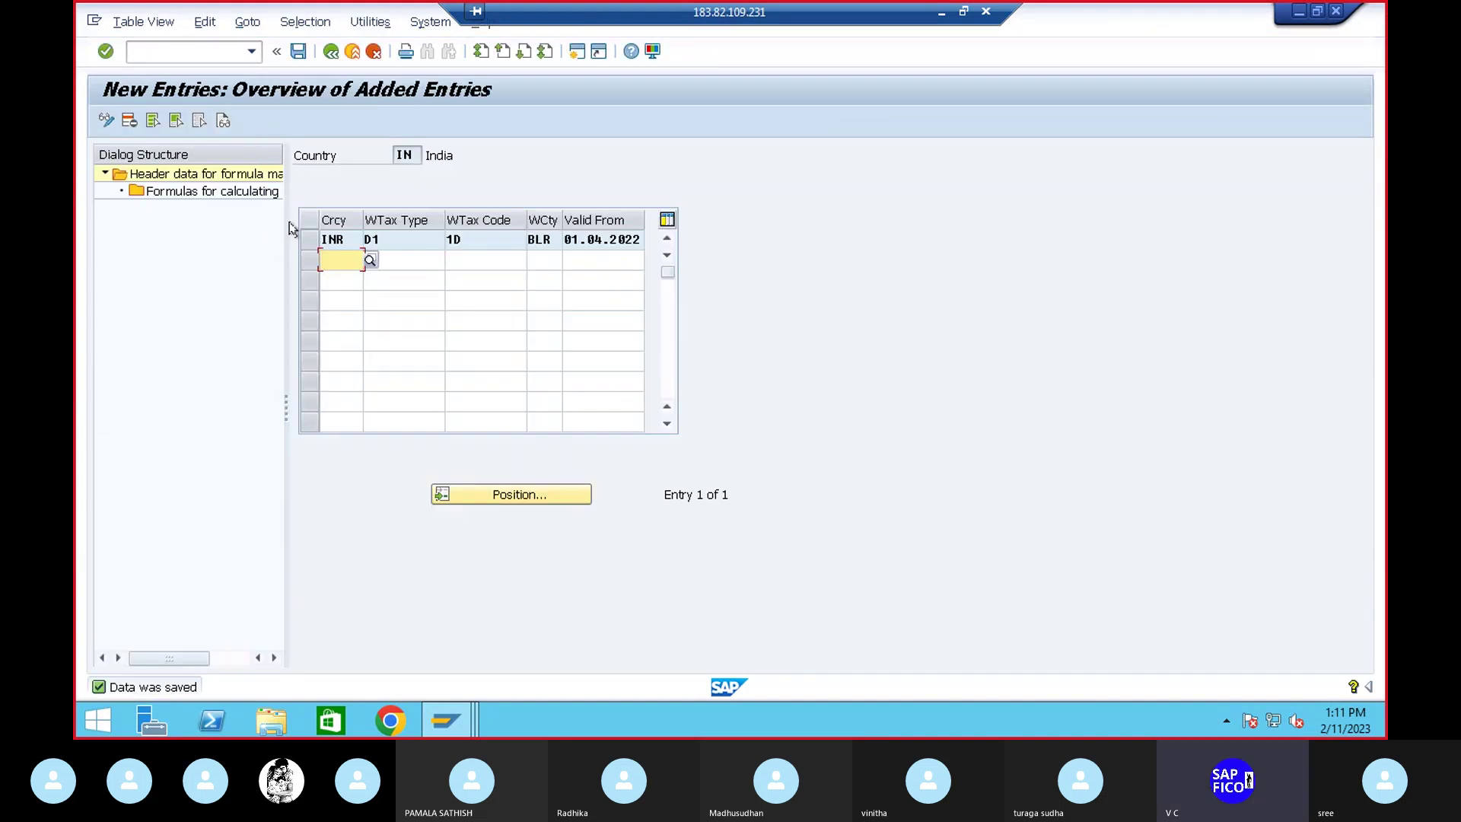
Open the formulas for calculating withholding tax that belong to the D1/1D header entry, acknowledging the change request information
click(306, 241)
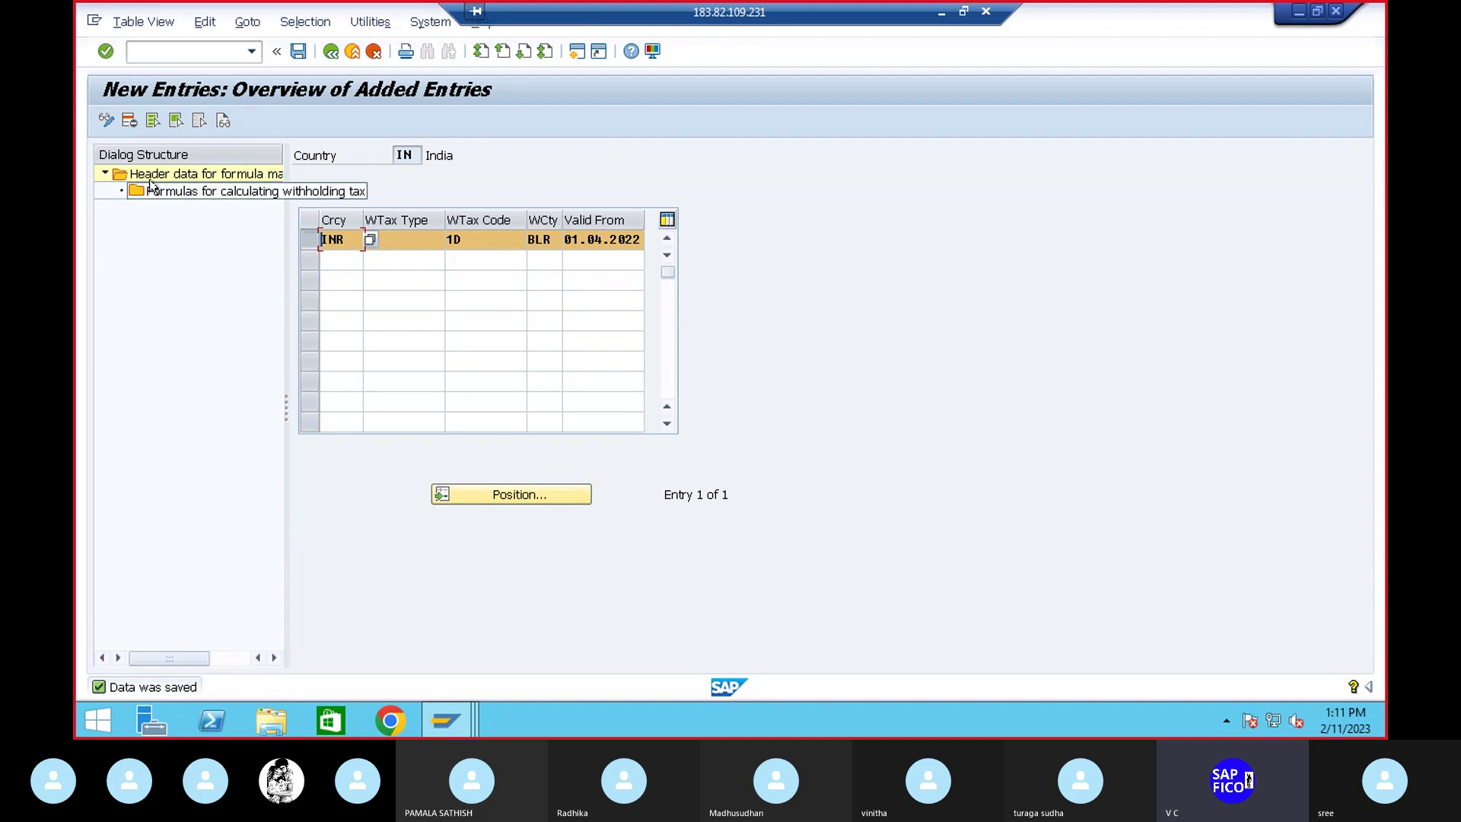
click(170, 194)
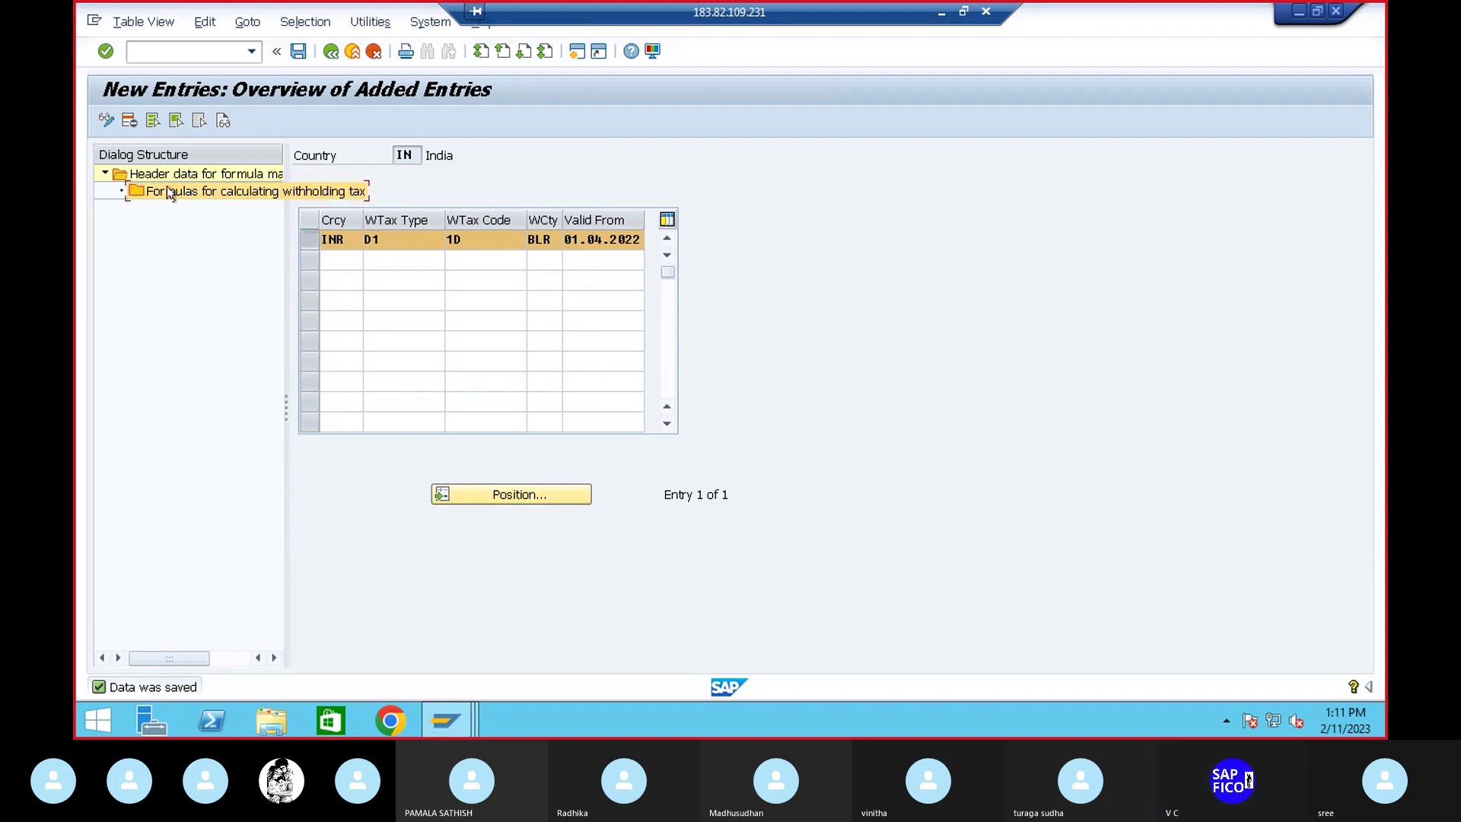
key(F3)
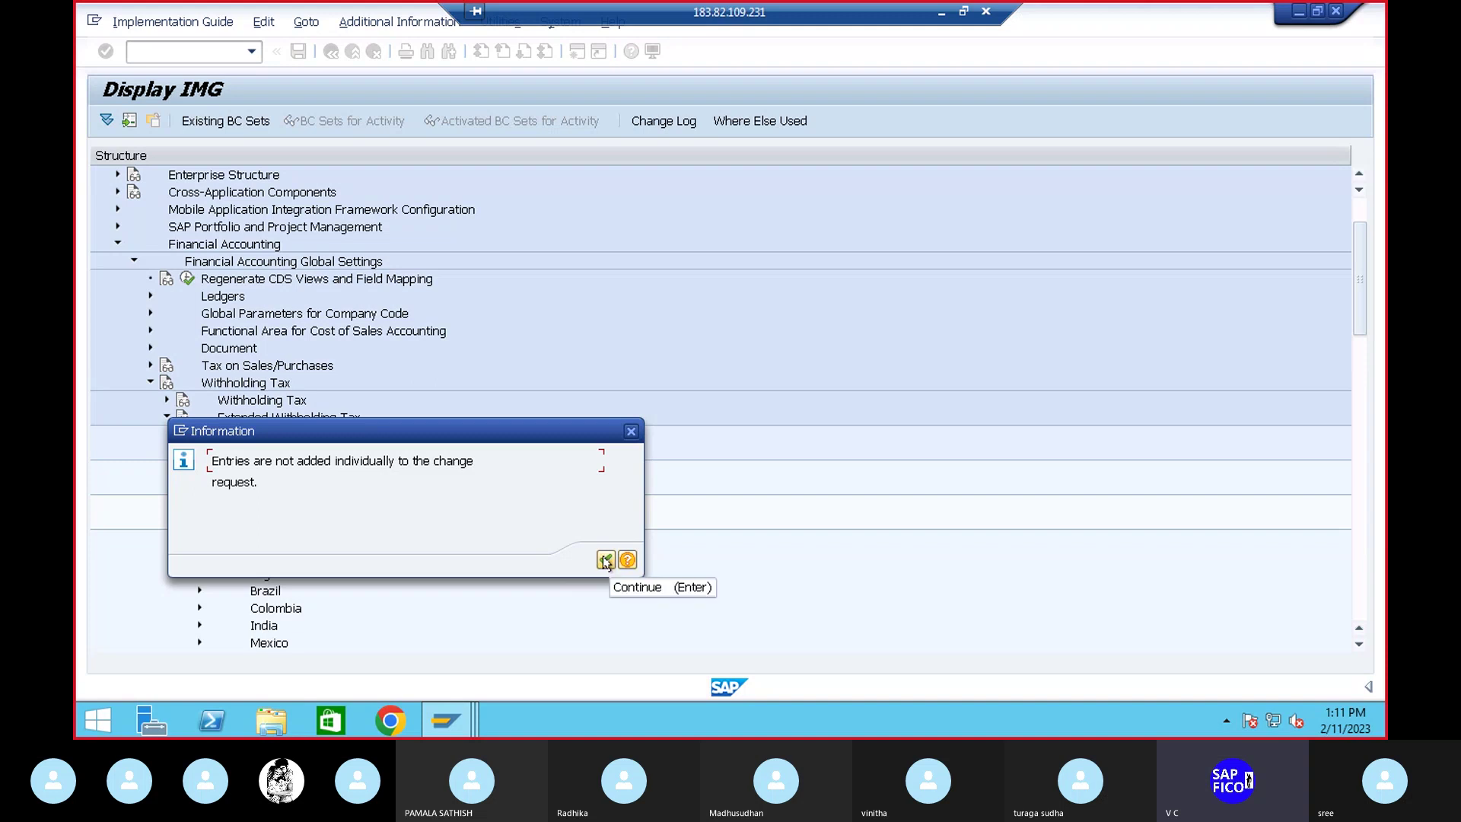
click(605, 561)
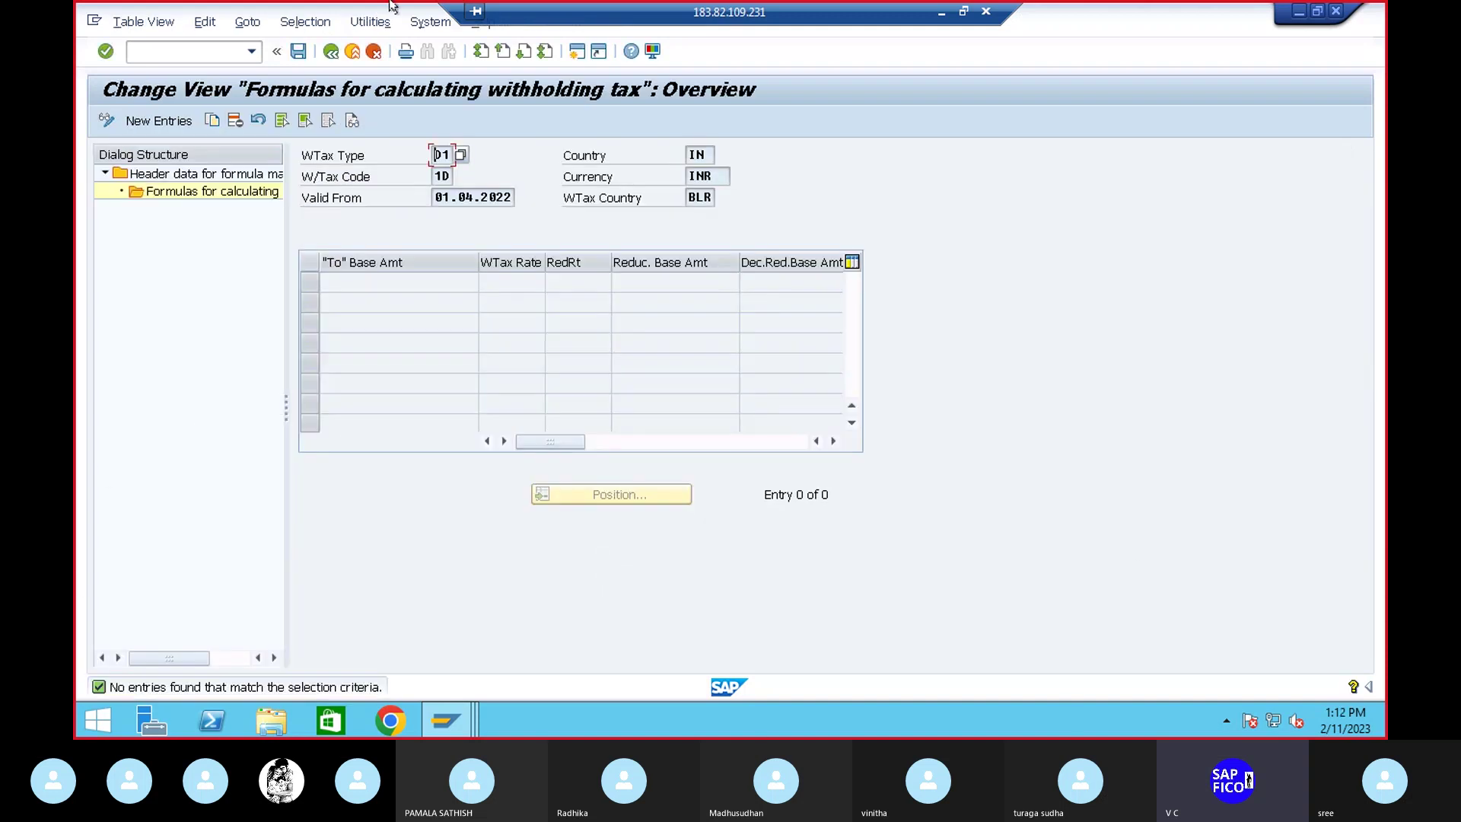
Add two new formula rows for D1/1D with "To" base amounts of 200000 and 999999999
click(154, 116)
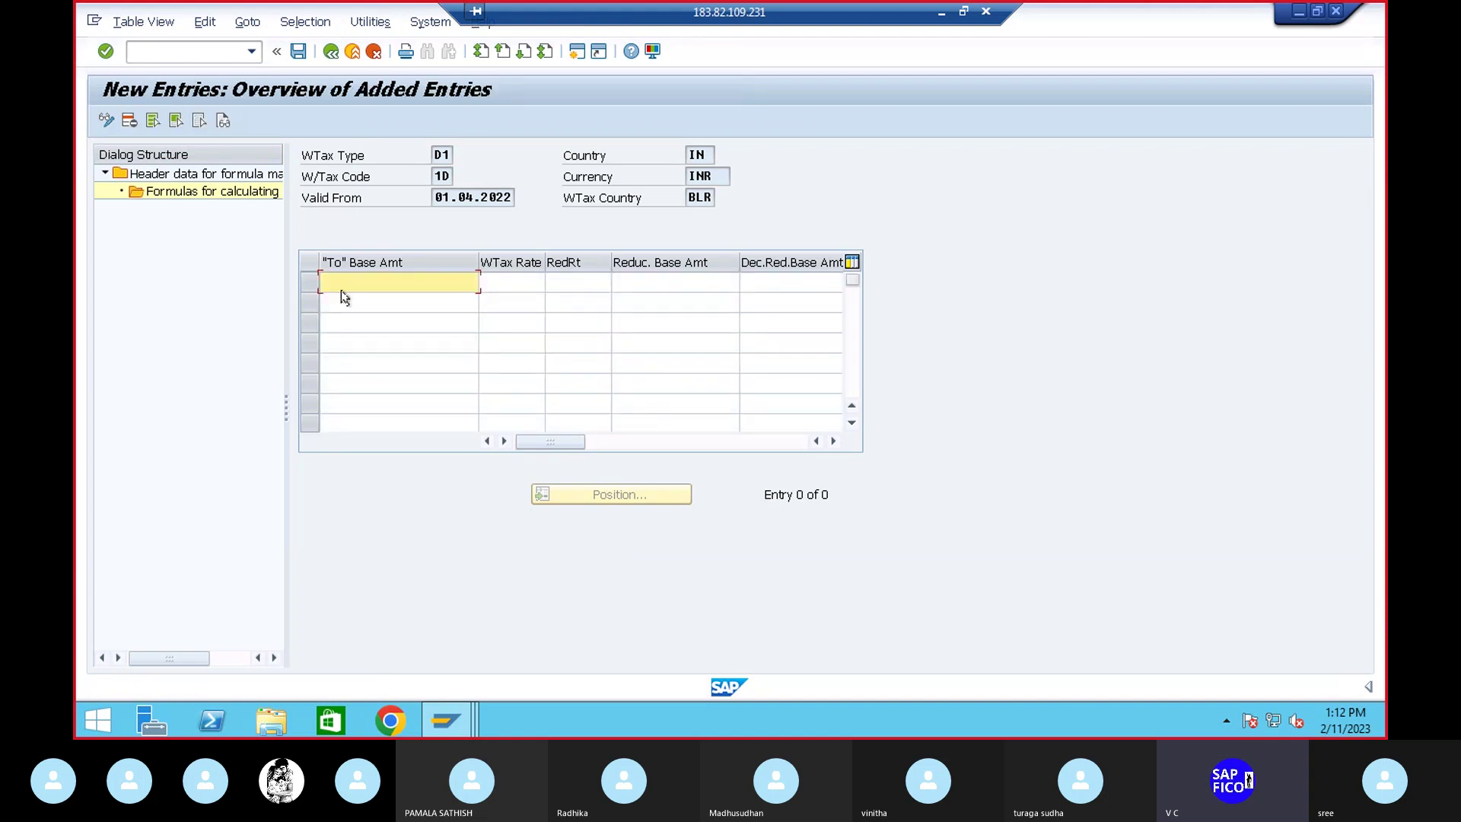
text(200000)
click(337, 302)
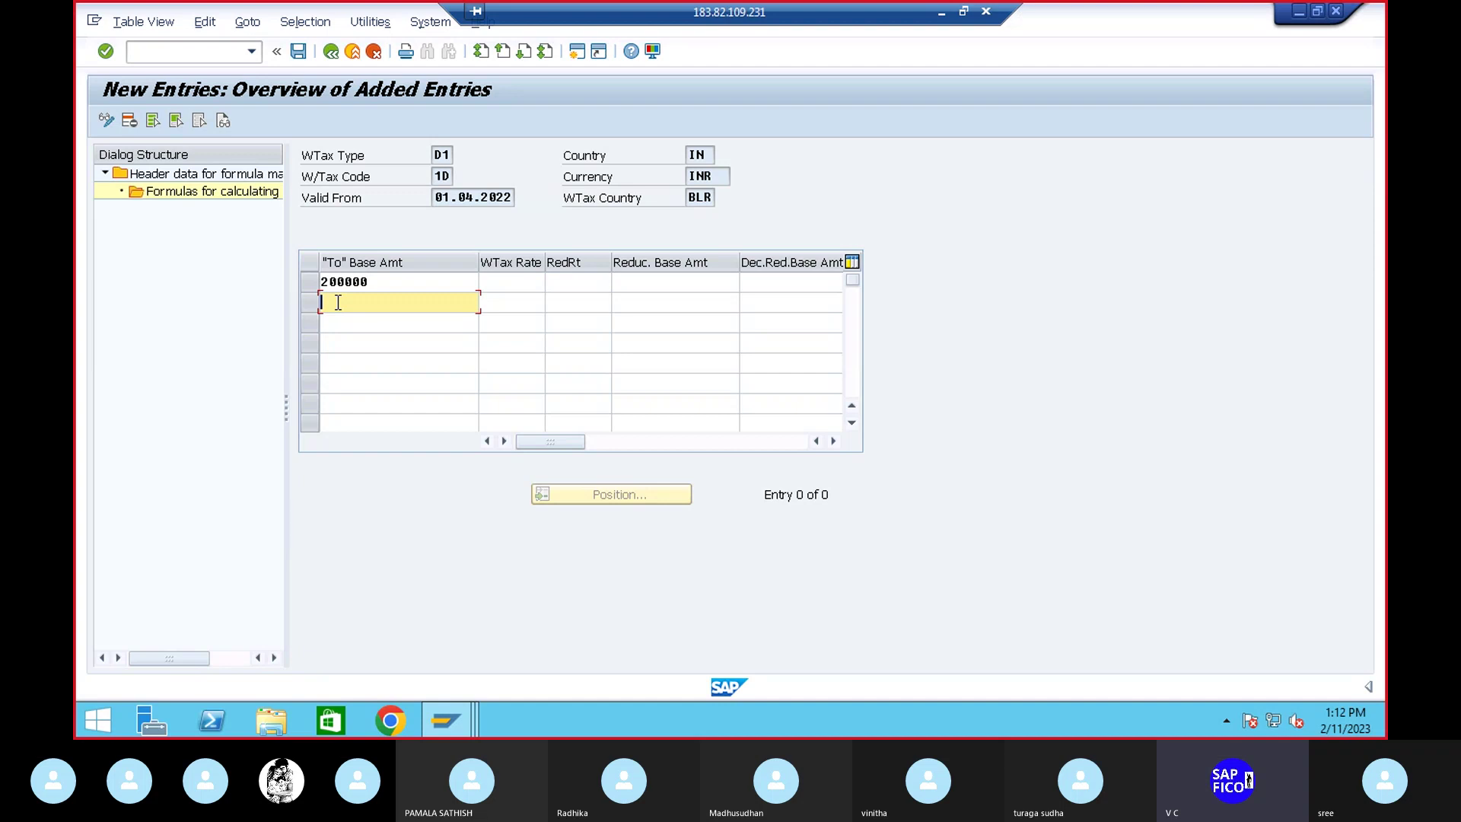
text(99)
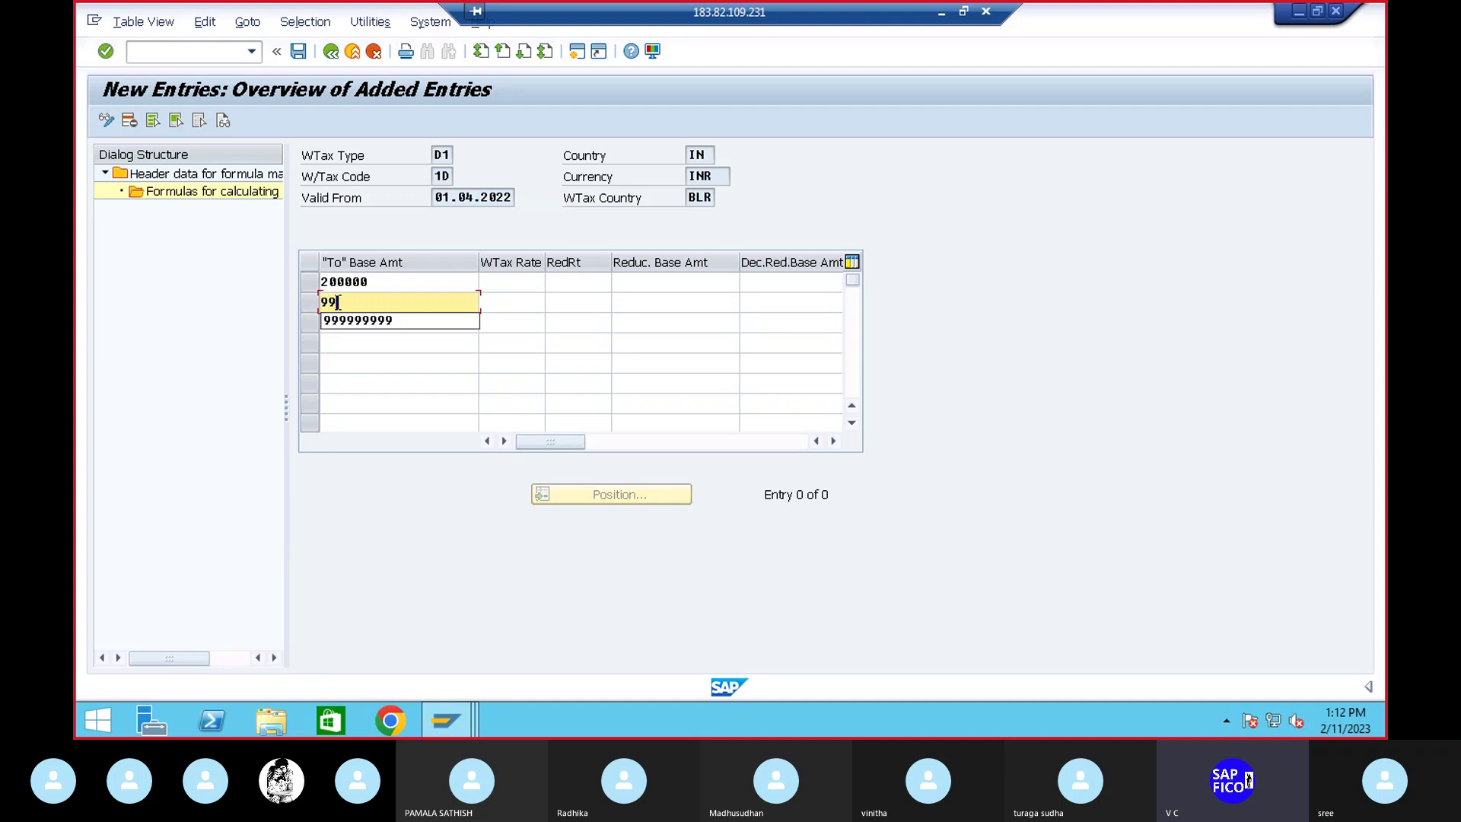
click(361, 320)
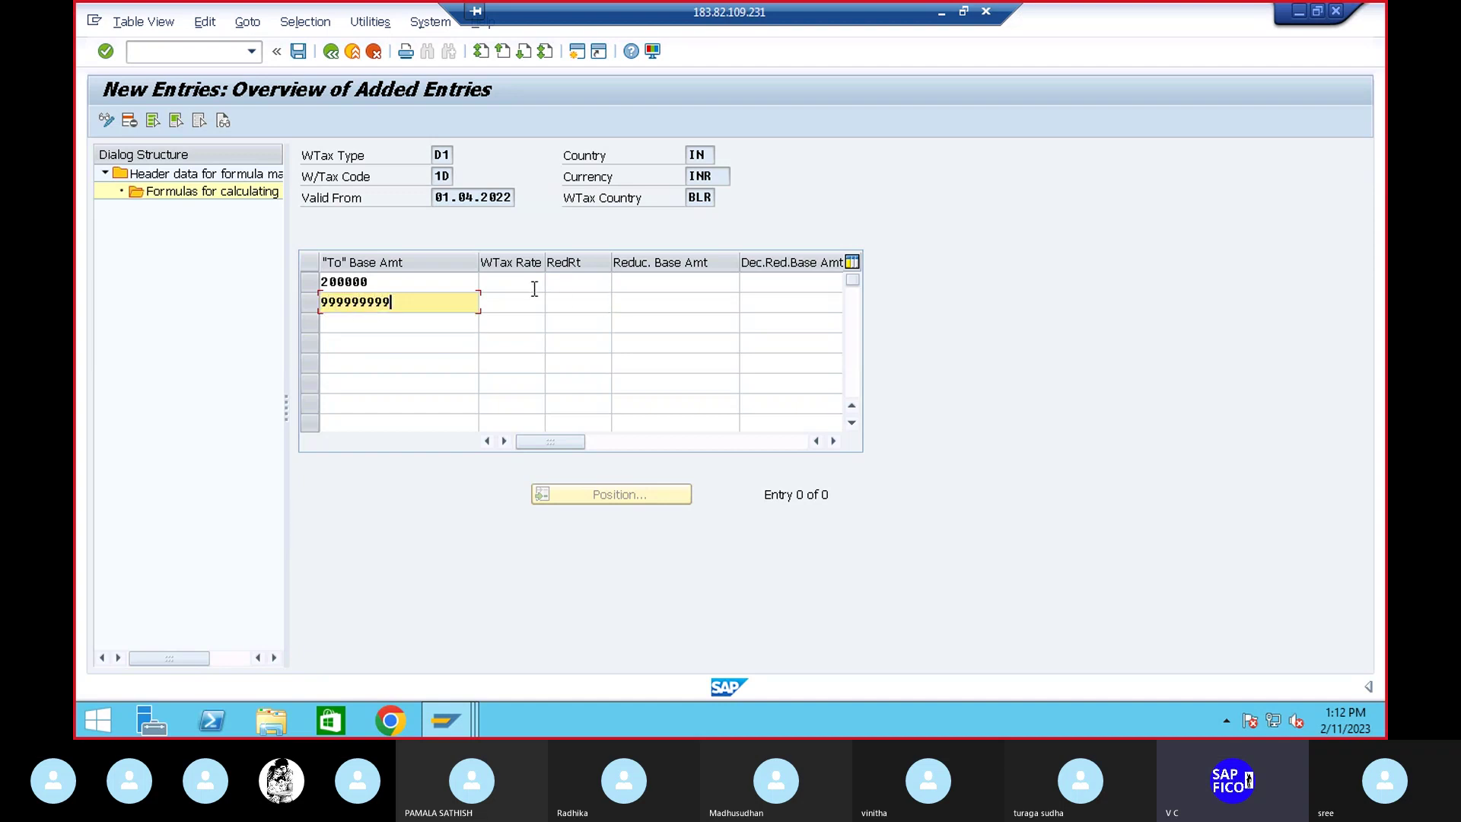
Set the withholding tax rate to 4 for the 999999999 base amount row
click(509, 304)
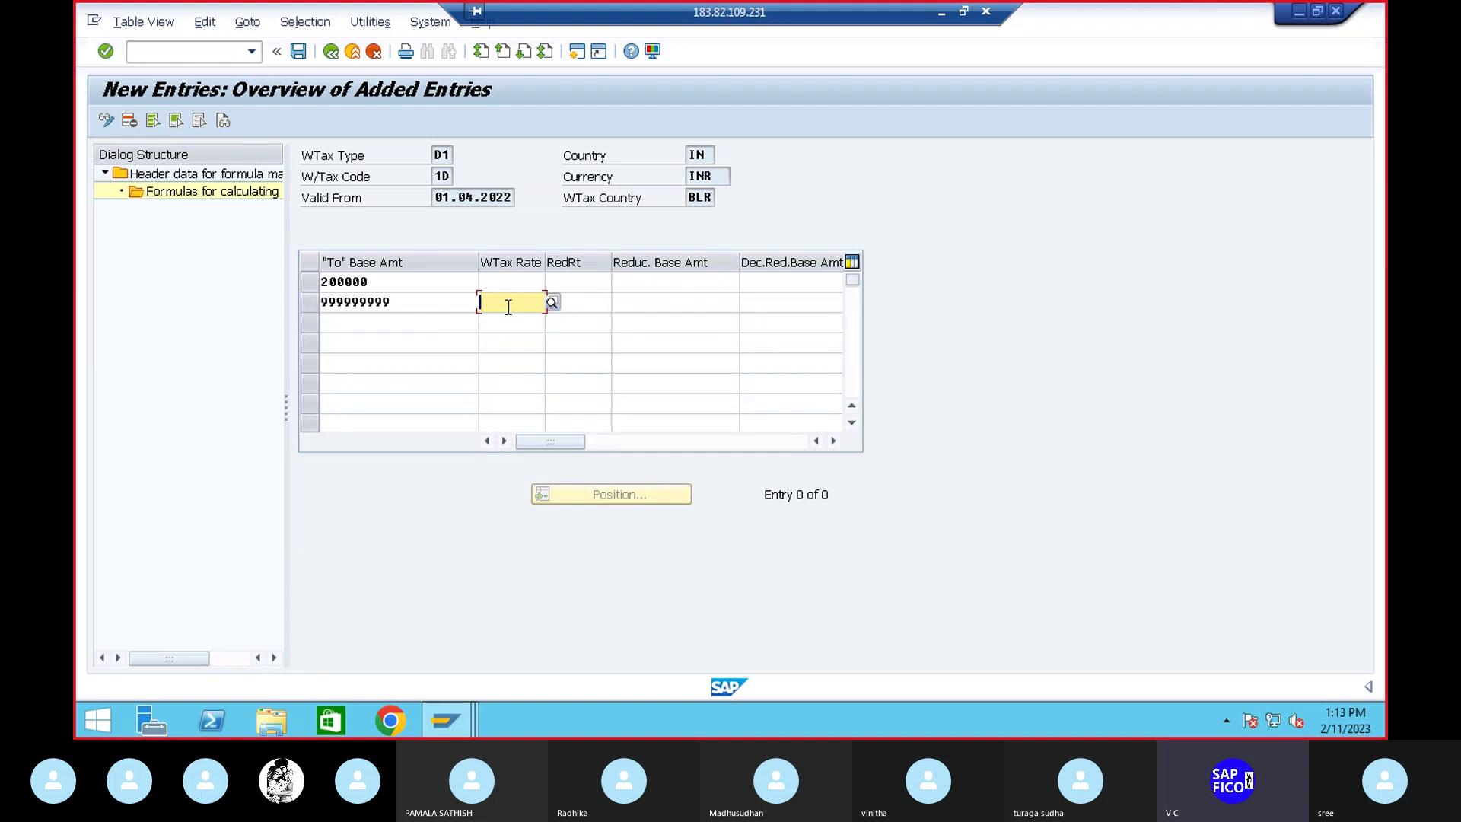
text(4)
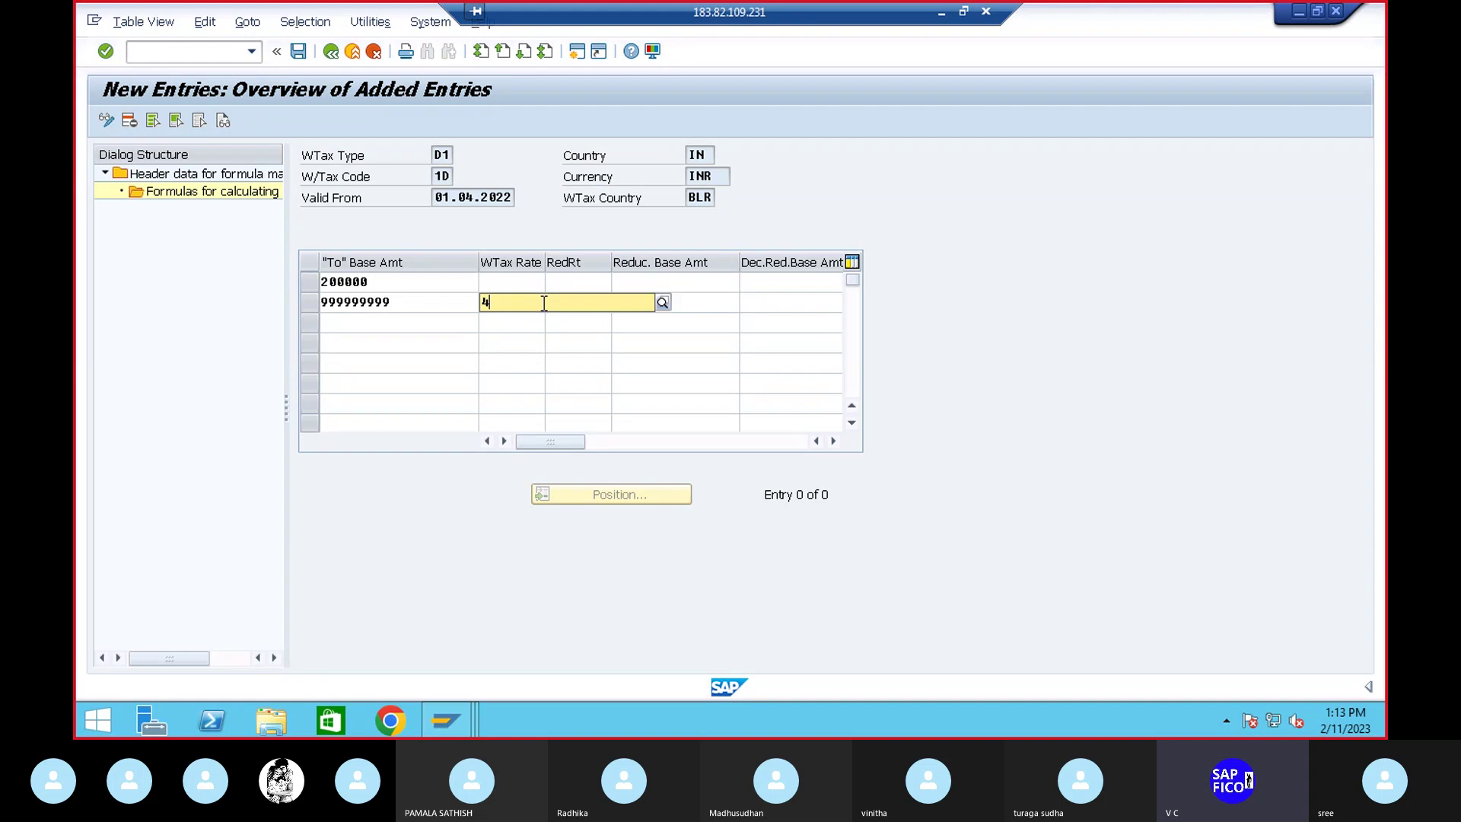
click(703, 307)
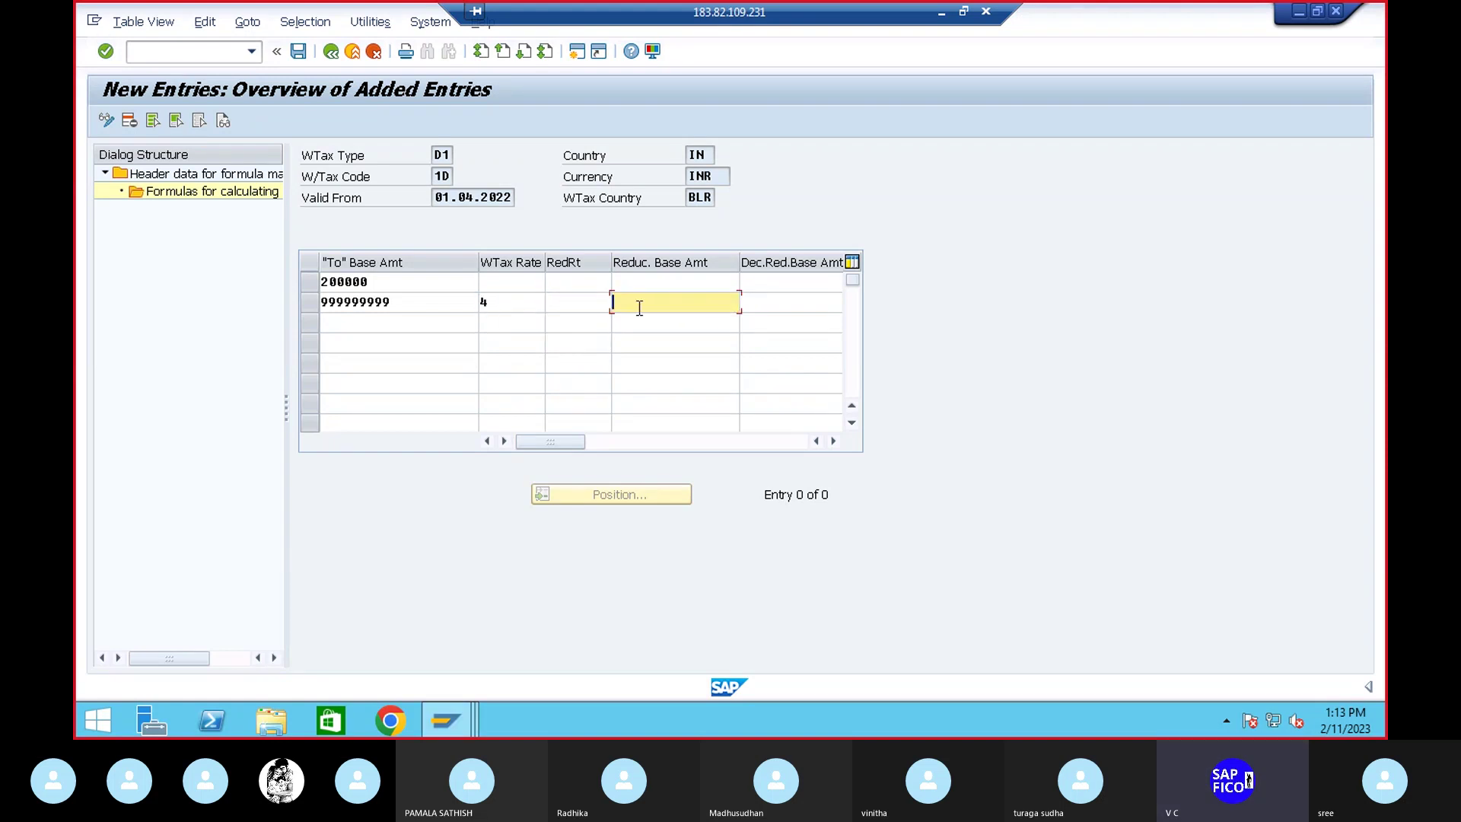
Set the reduction base amount of the 999999999 row to 200000 and save the D1/1D formulas
text(200000)
key(Return)
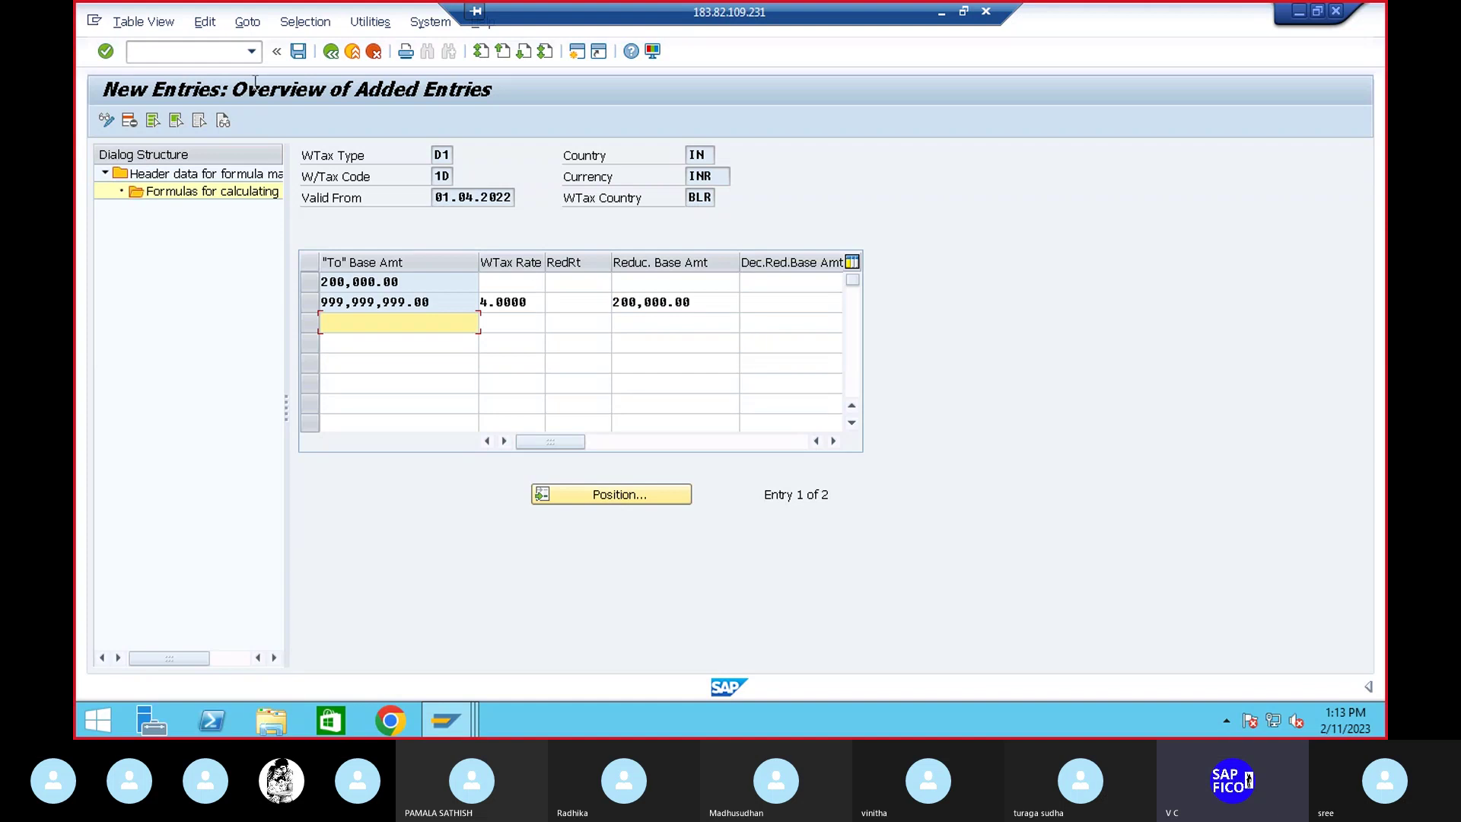
click(297, 51)
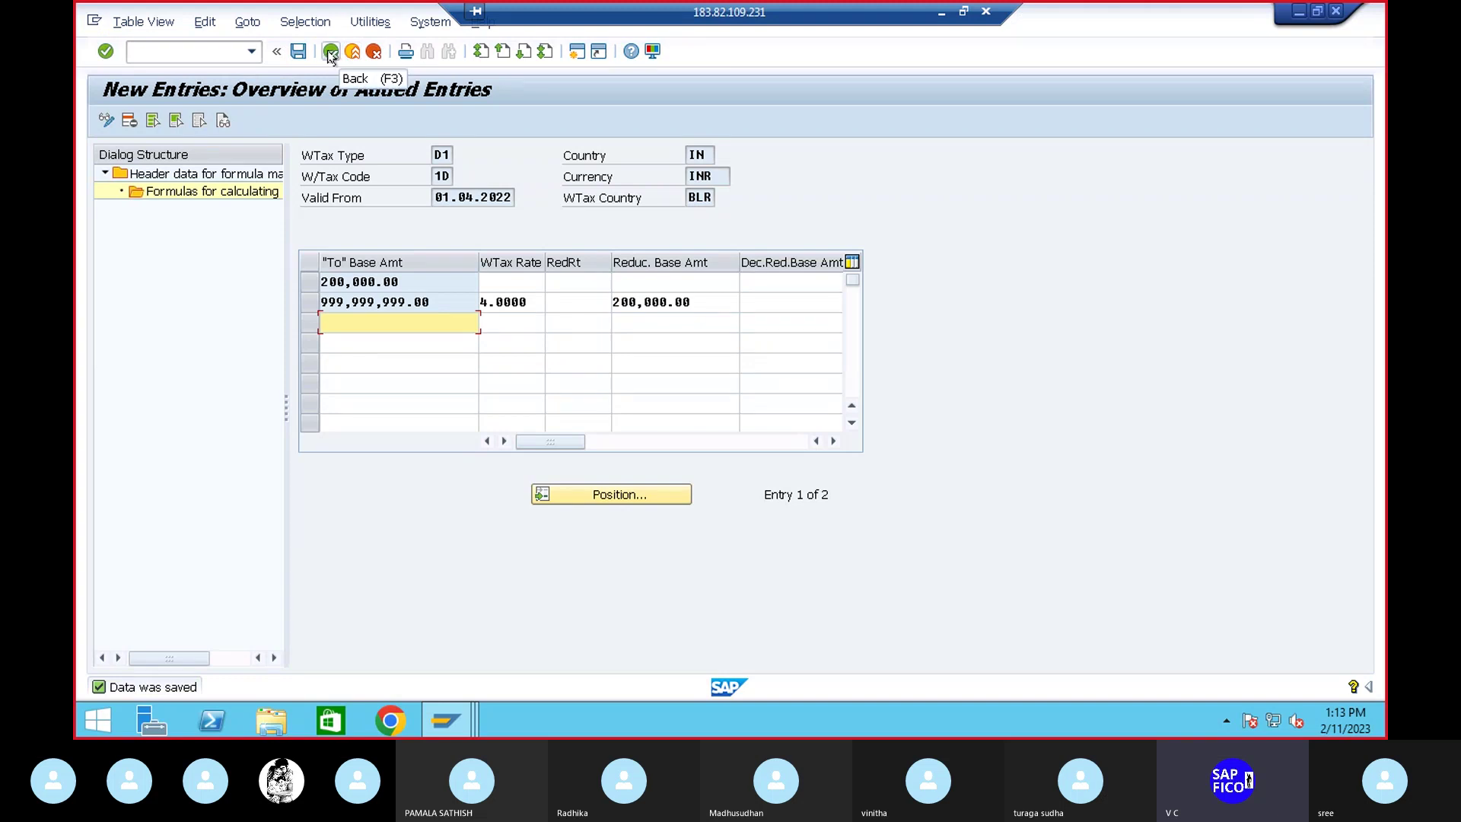
Return to the formula header data overview and start a new entry with currency INR and withholding tax type D2
click(331, 52)
click(331, 54)
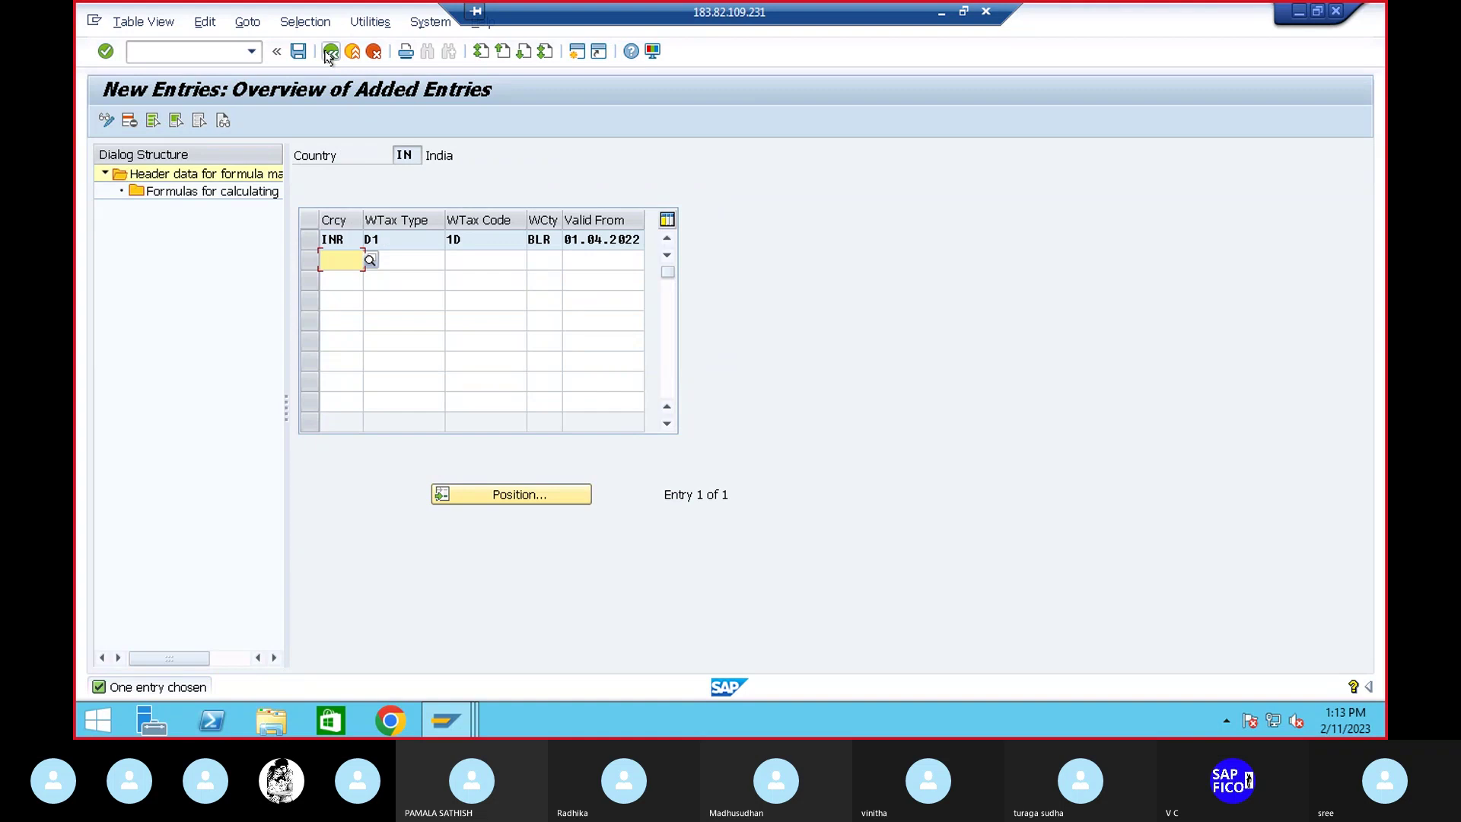
click(328, 53)
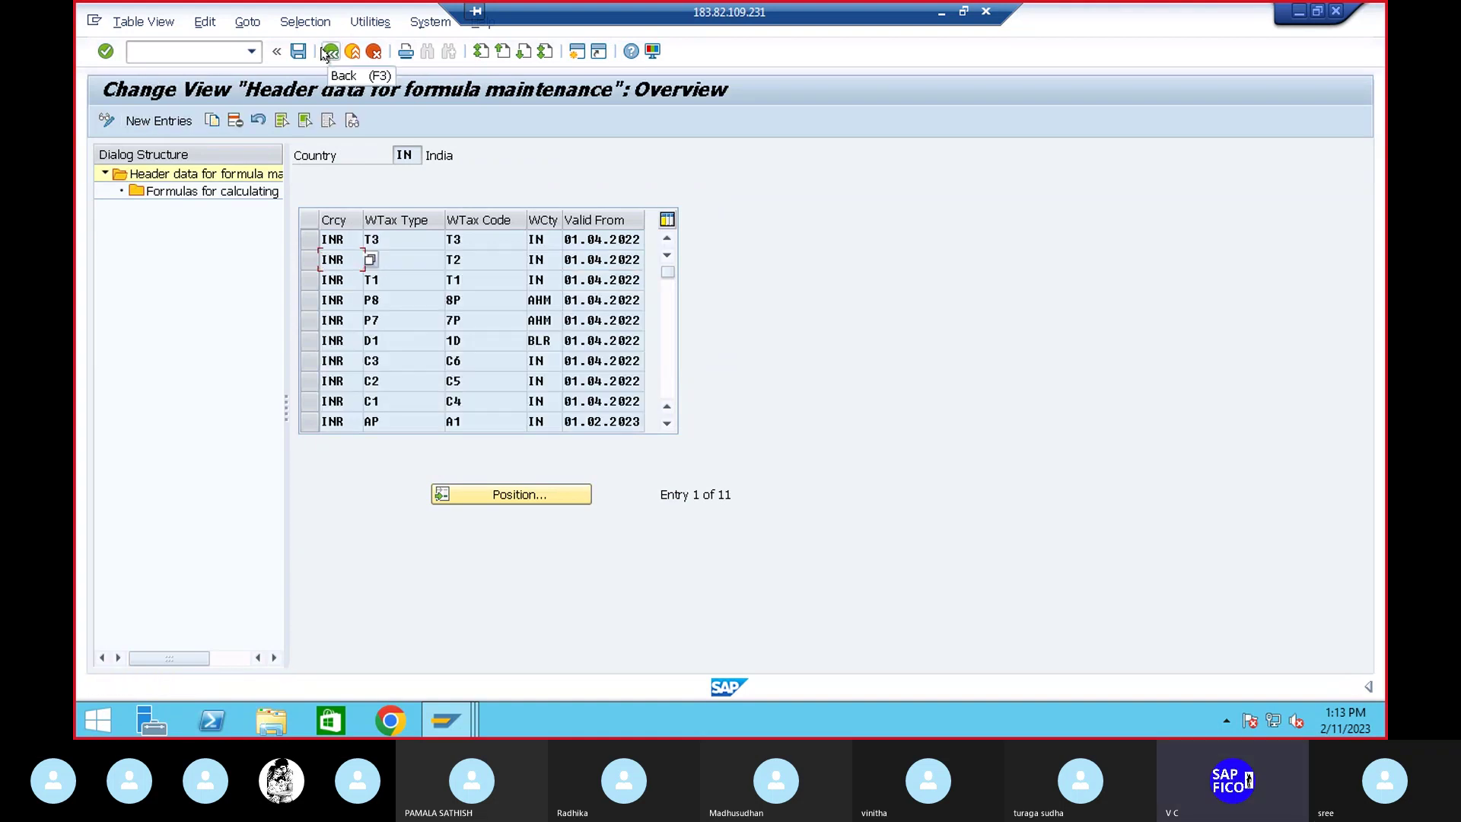
click(161, 122)
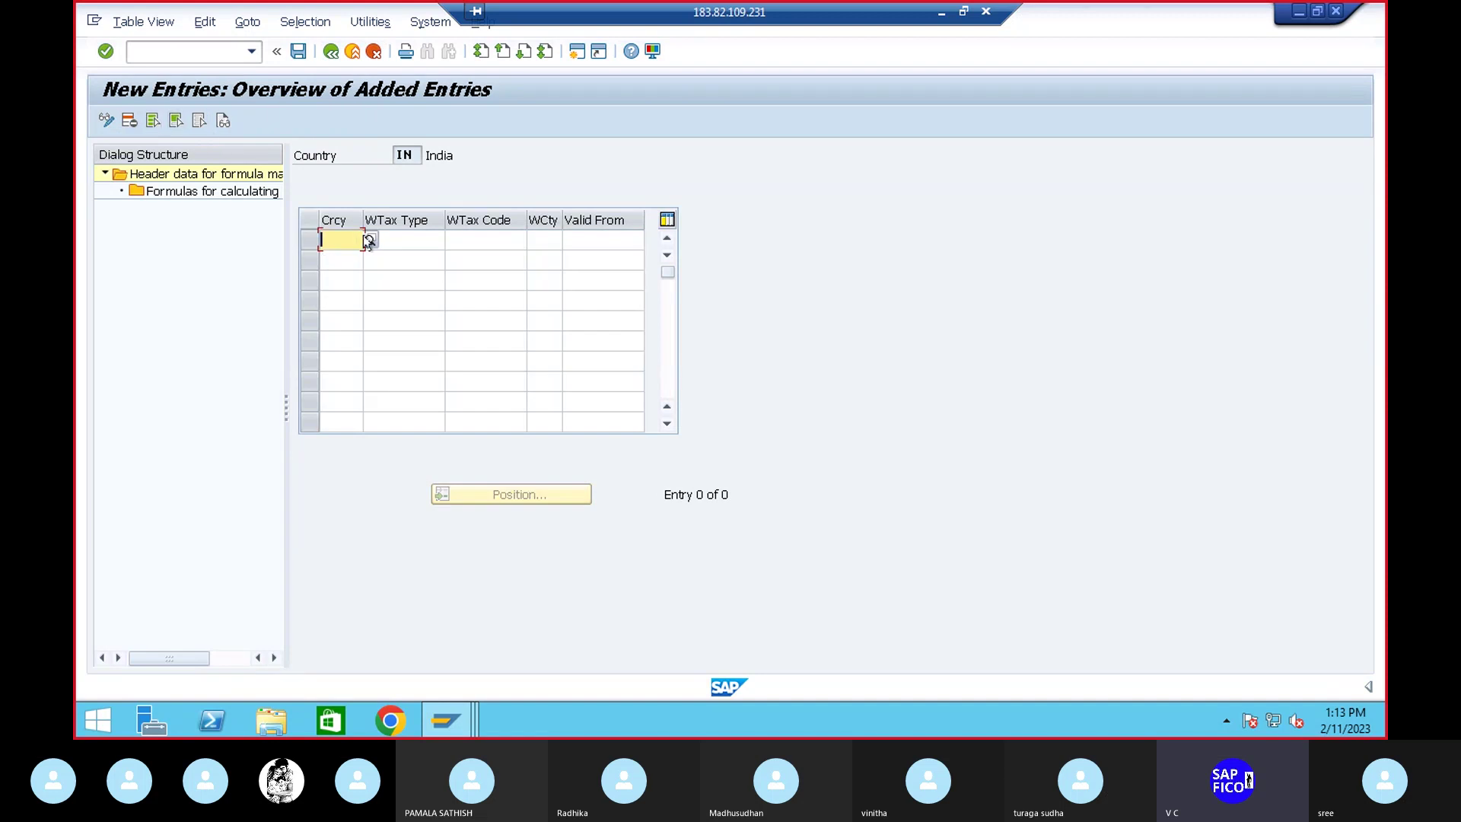
text(inr)
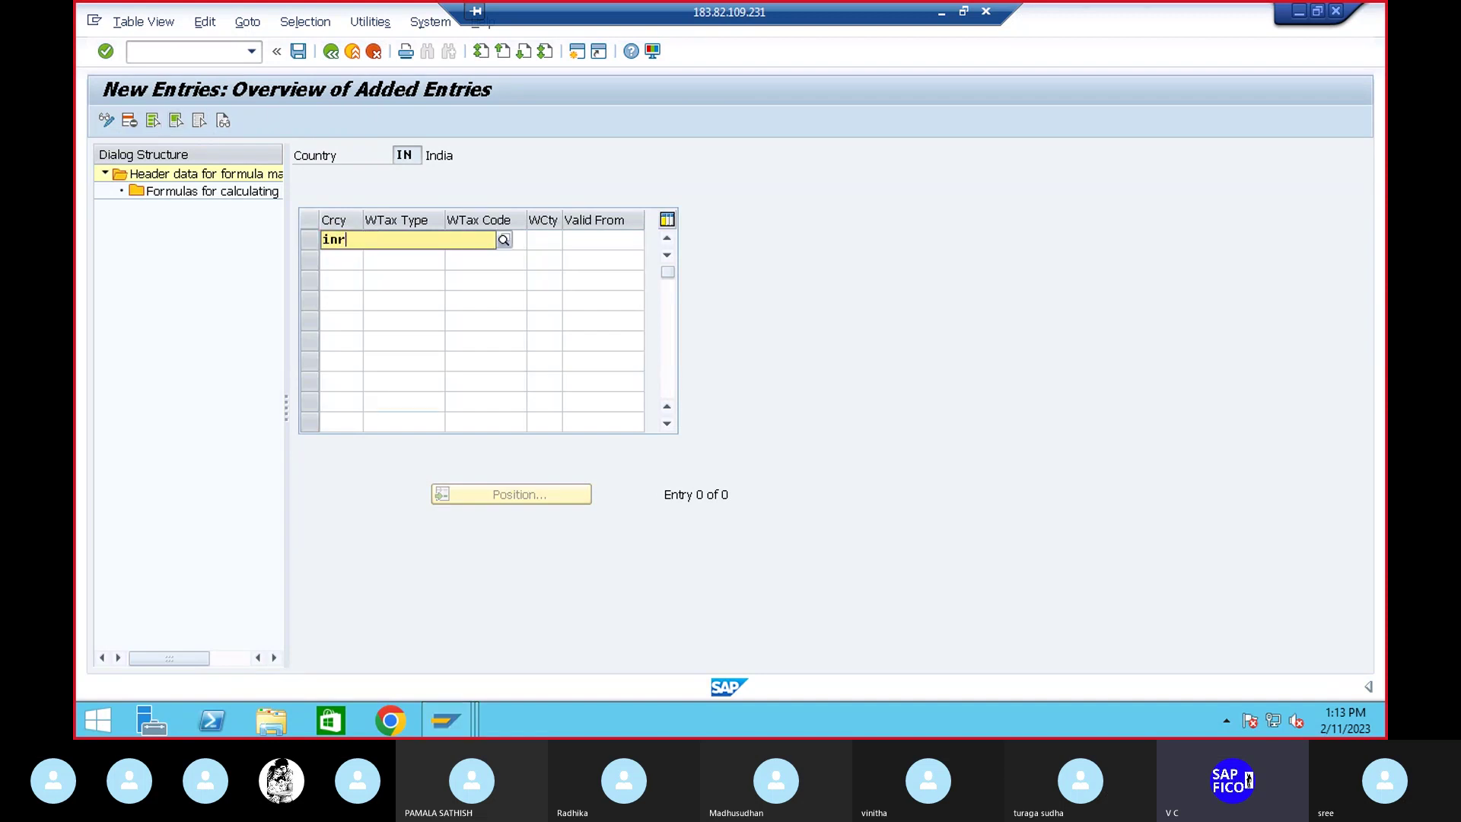
click(362, 281)
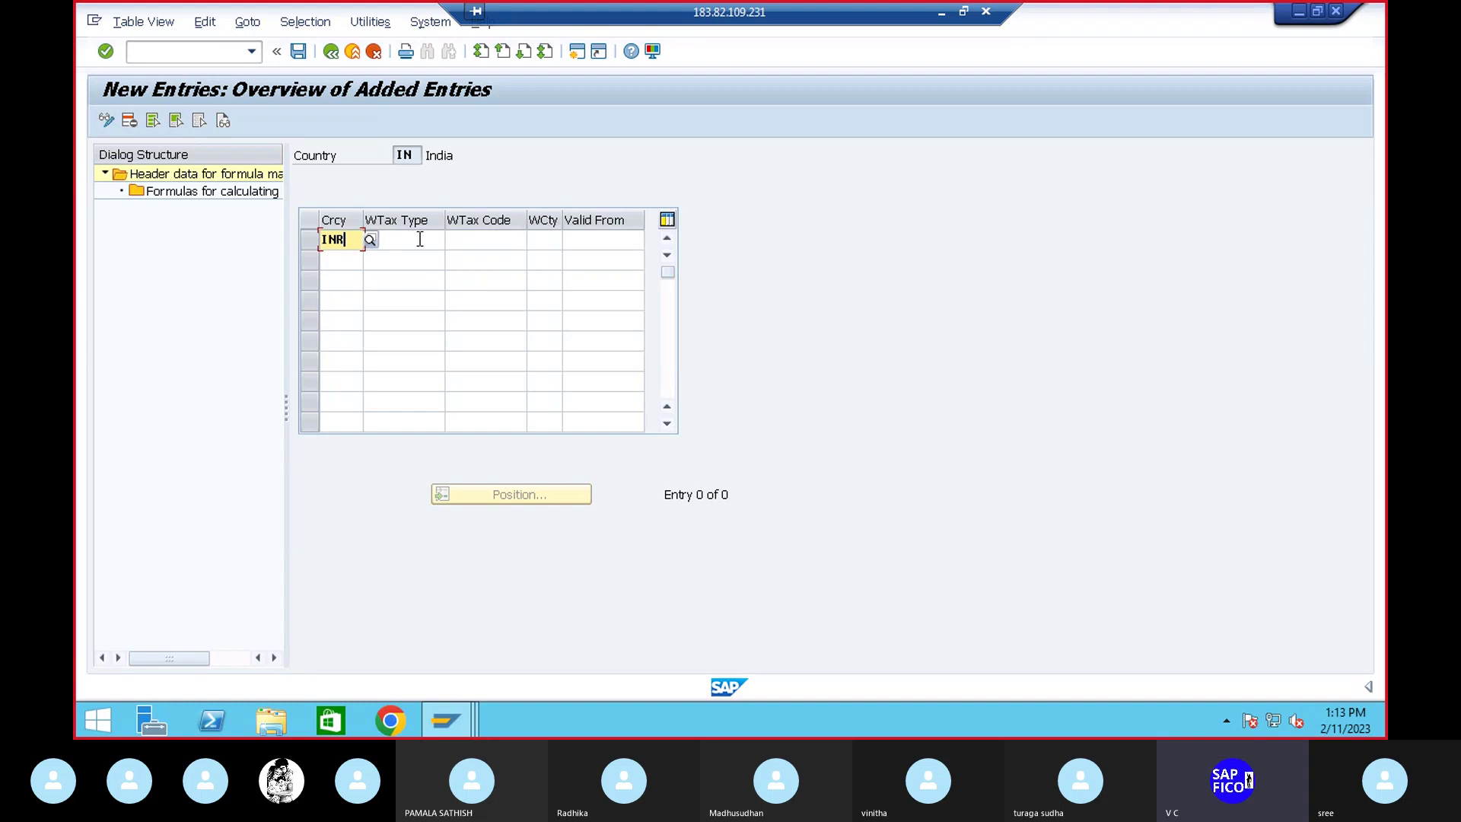
click(419, 239)
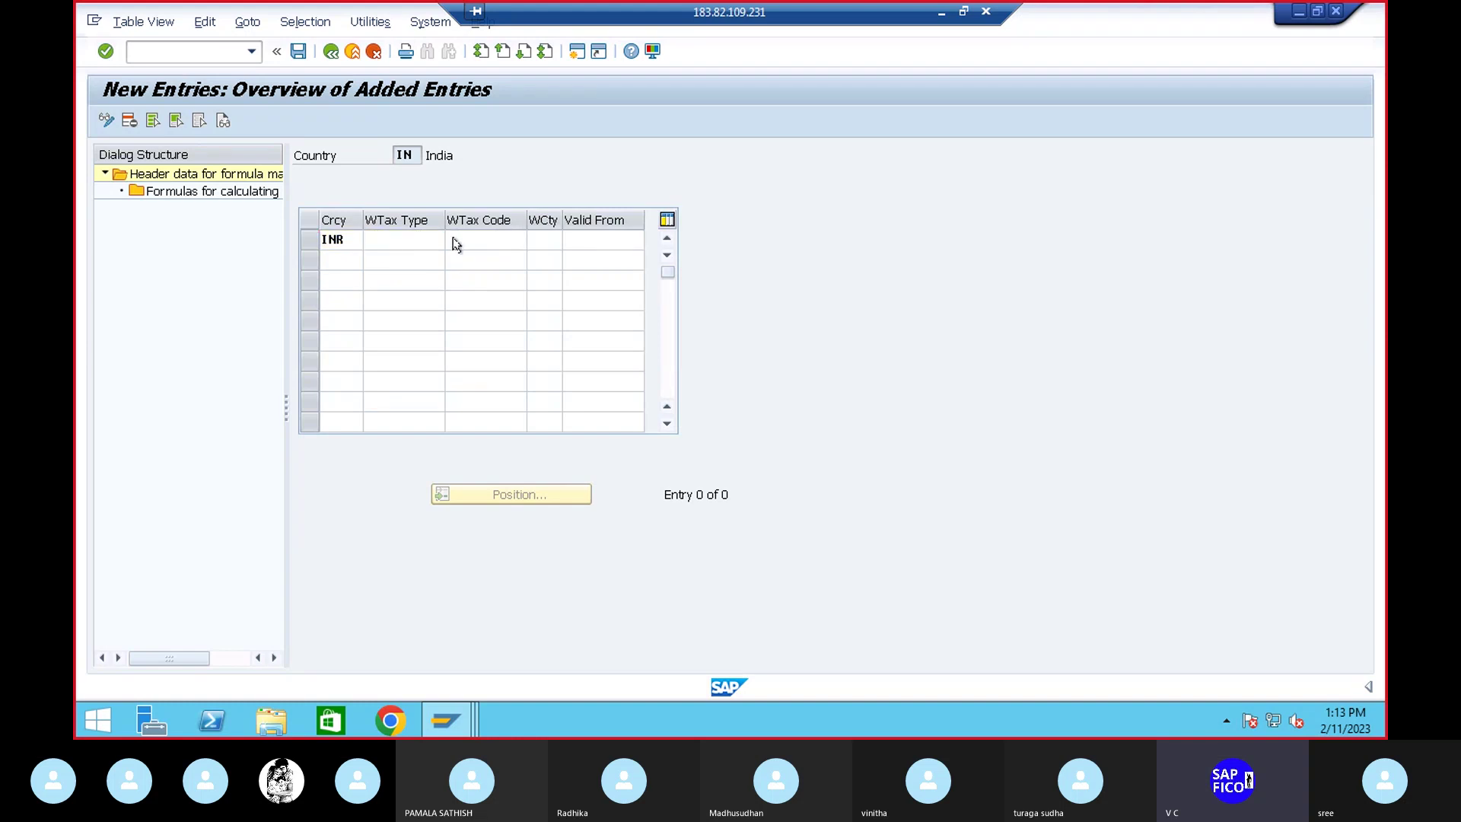
key(F4)
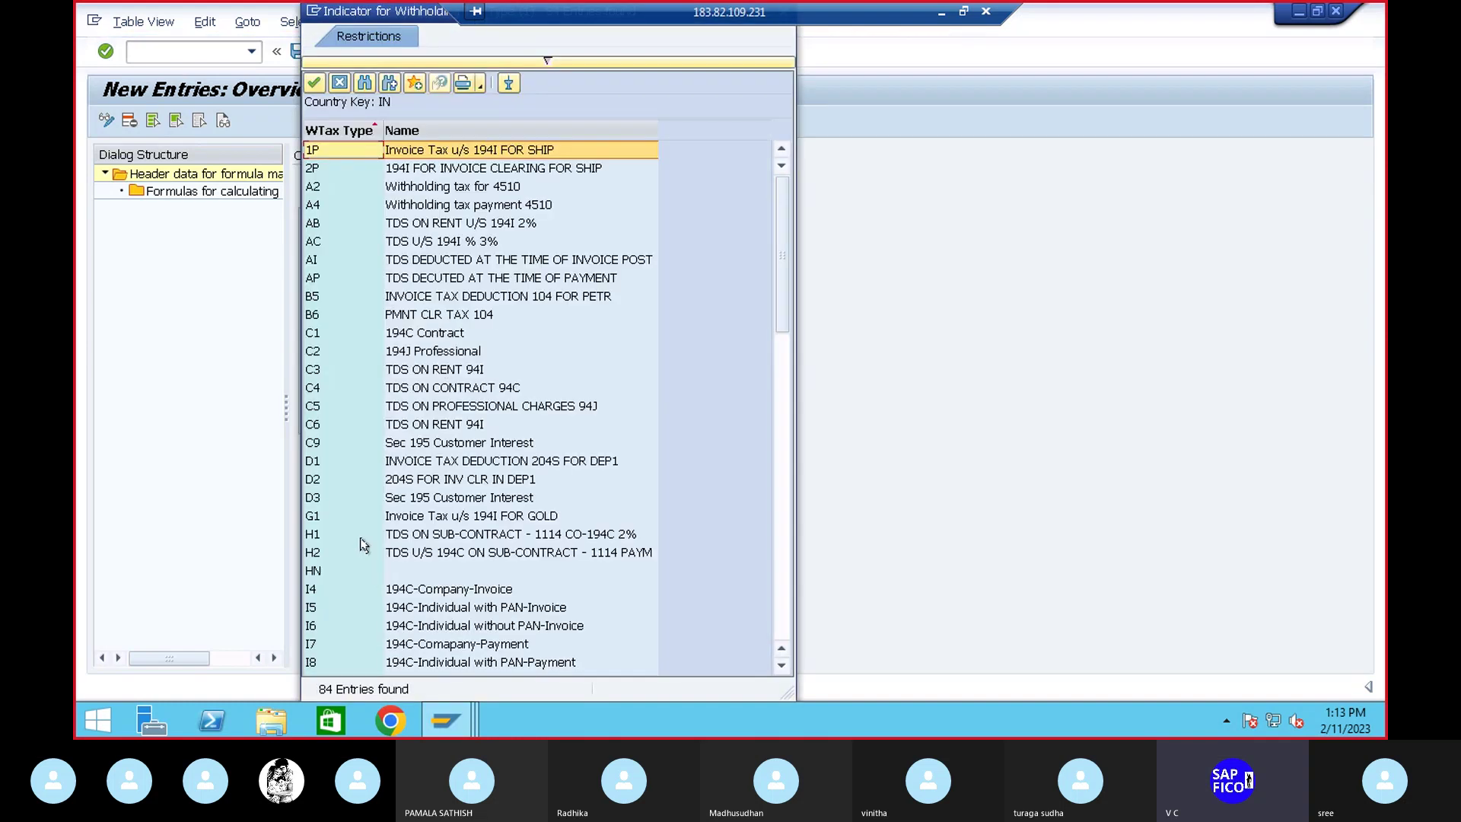
key(Escape)
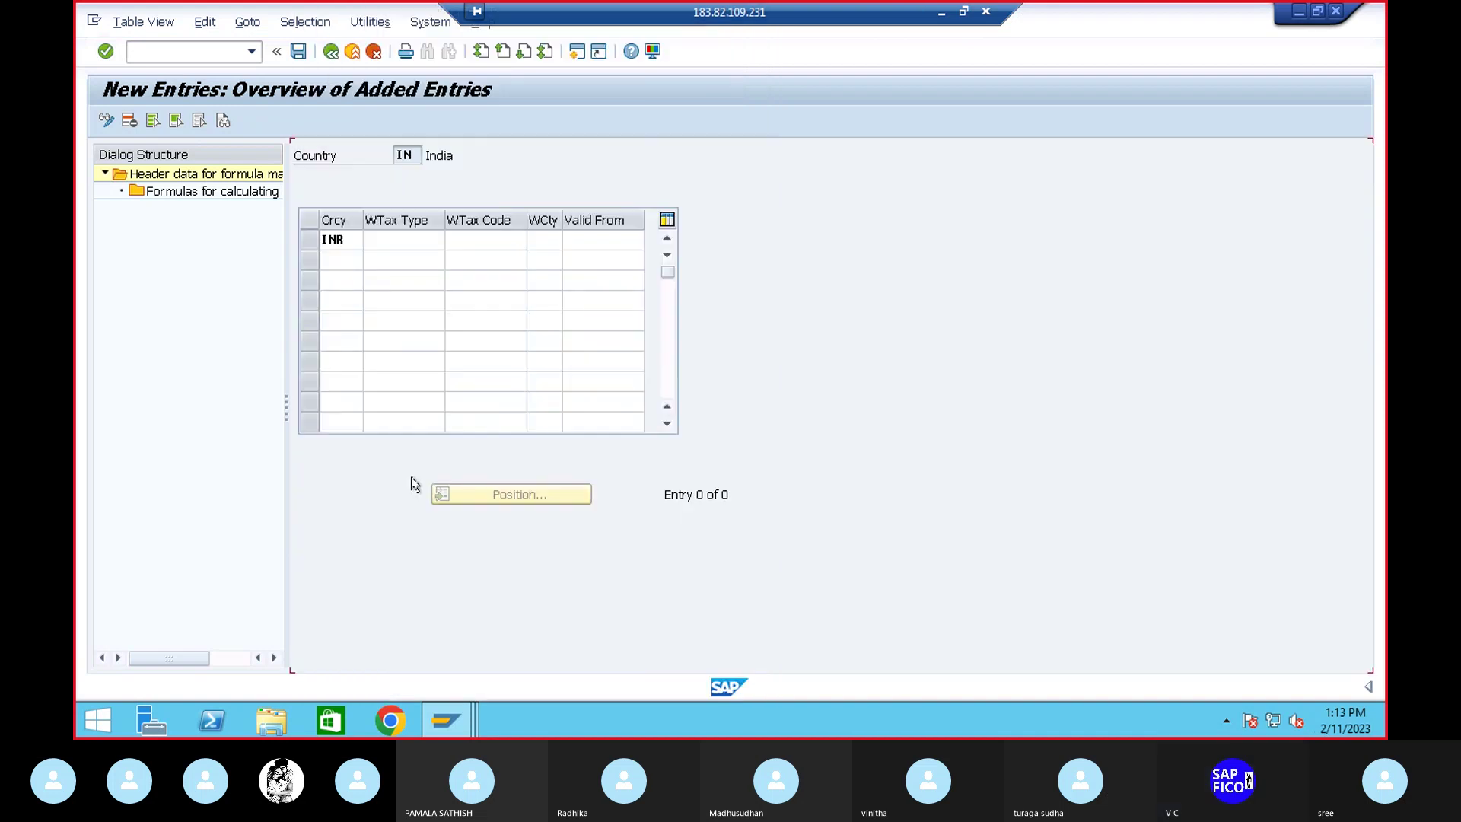
text(D2)
Assign withholding tax code 2D and withholding tax country BLR to the D2 header entry
click(508, 239)
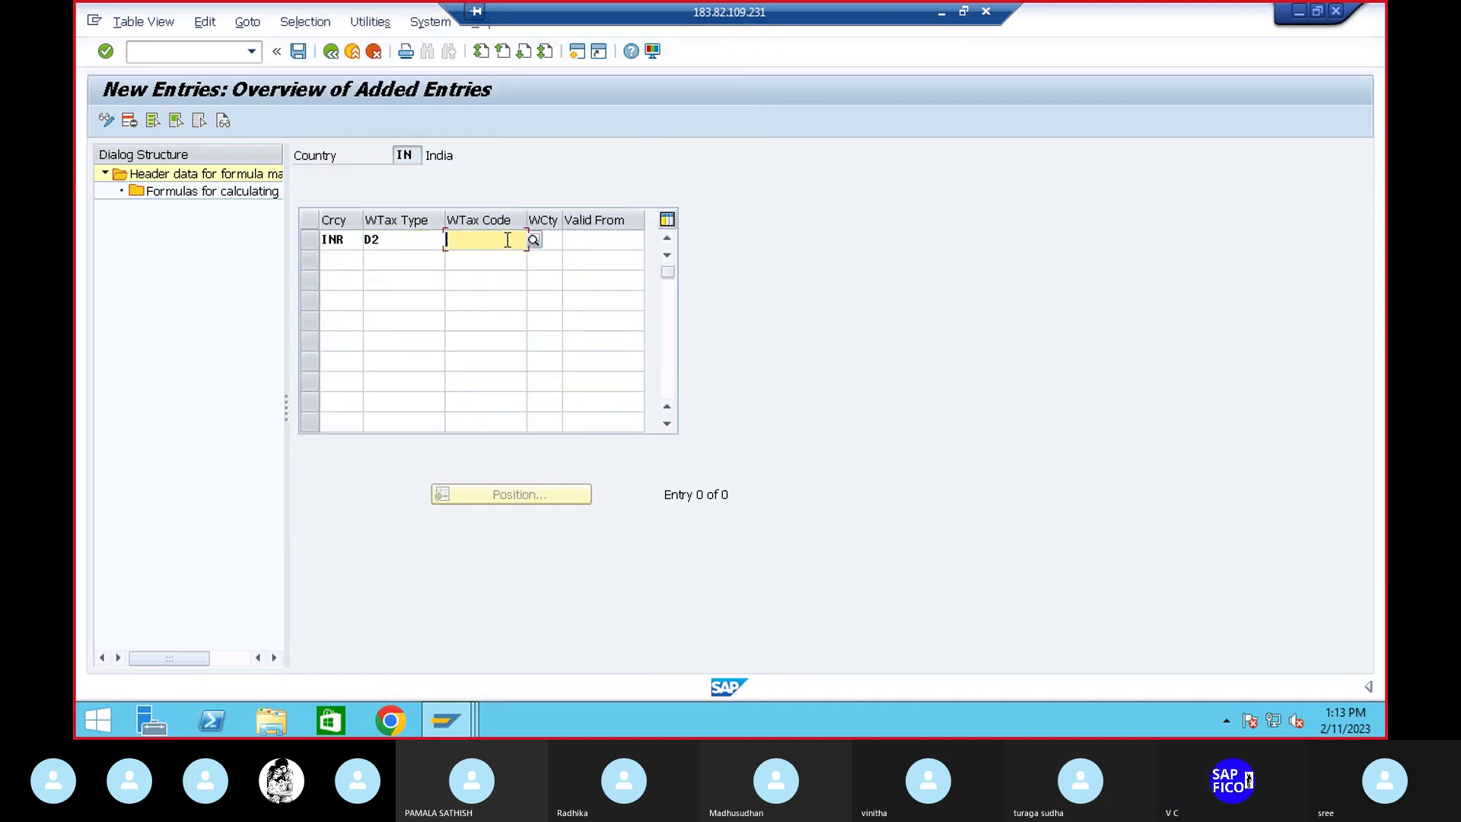
click(534, 240)
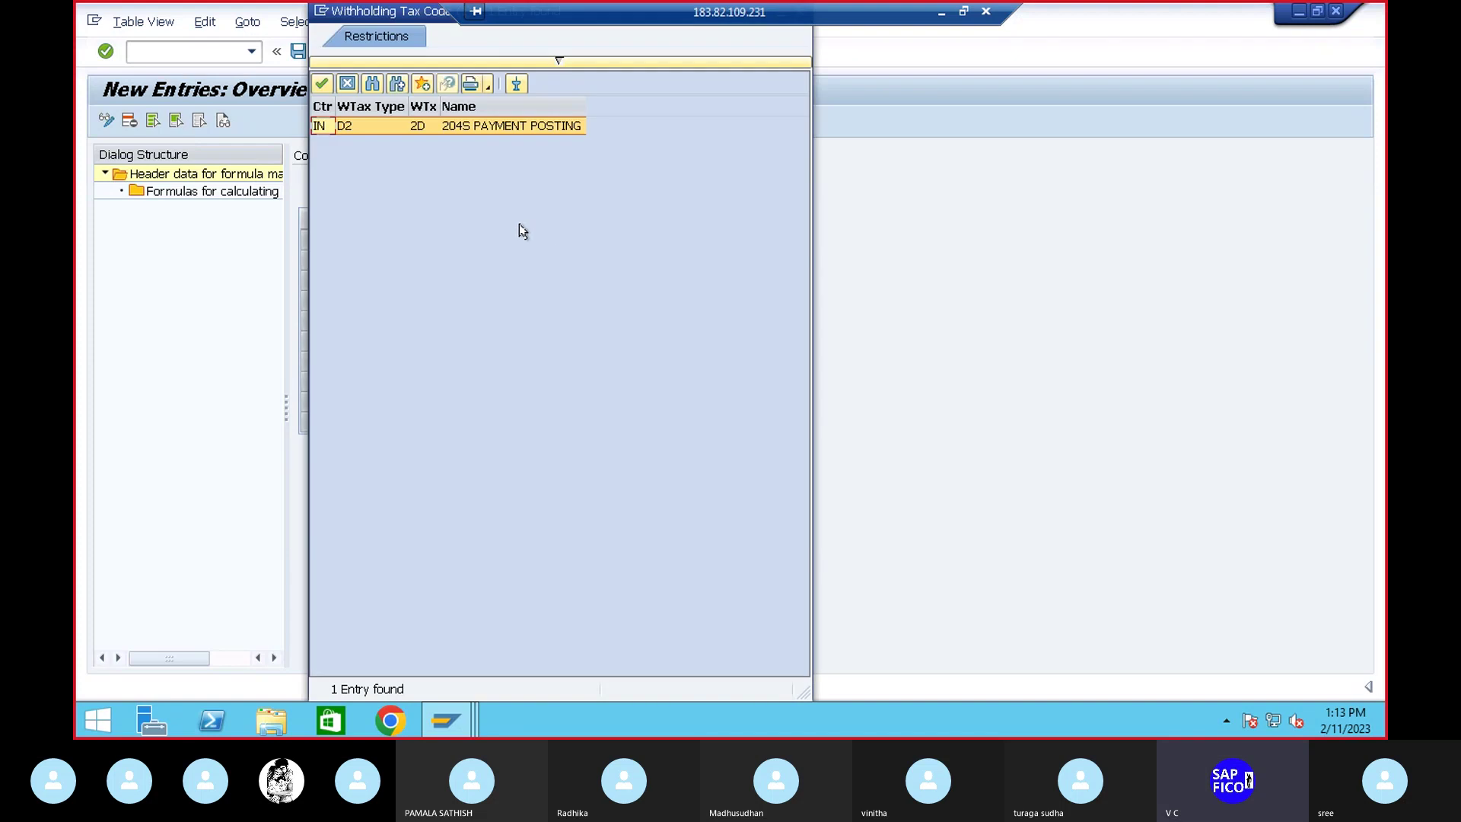
double_click(418, 125)
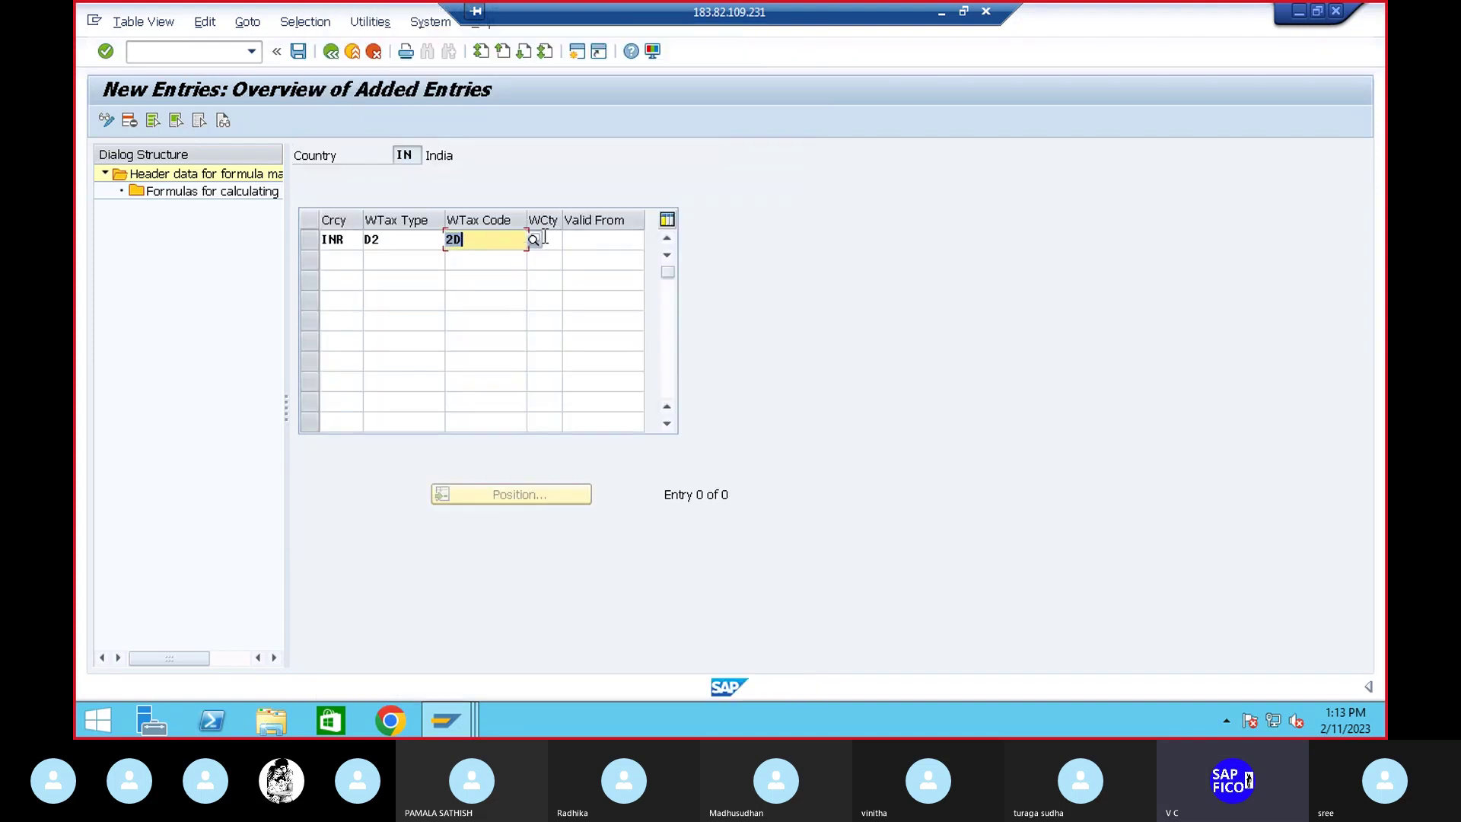
click(545, 239)
click(564, 240)
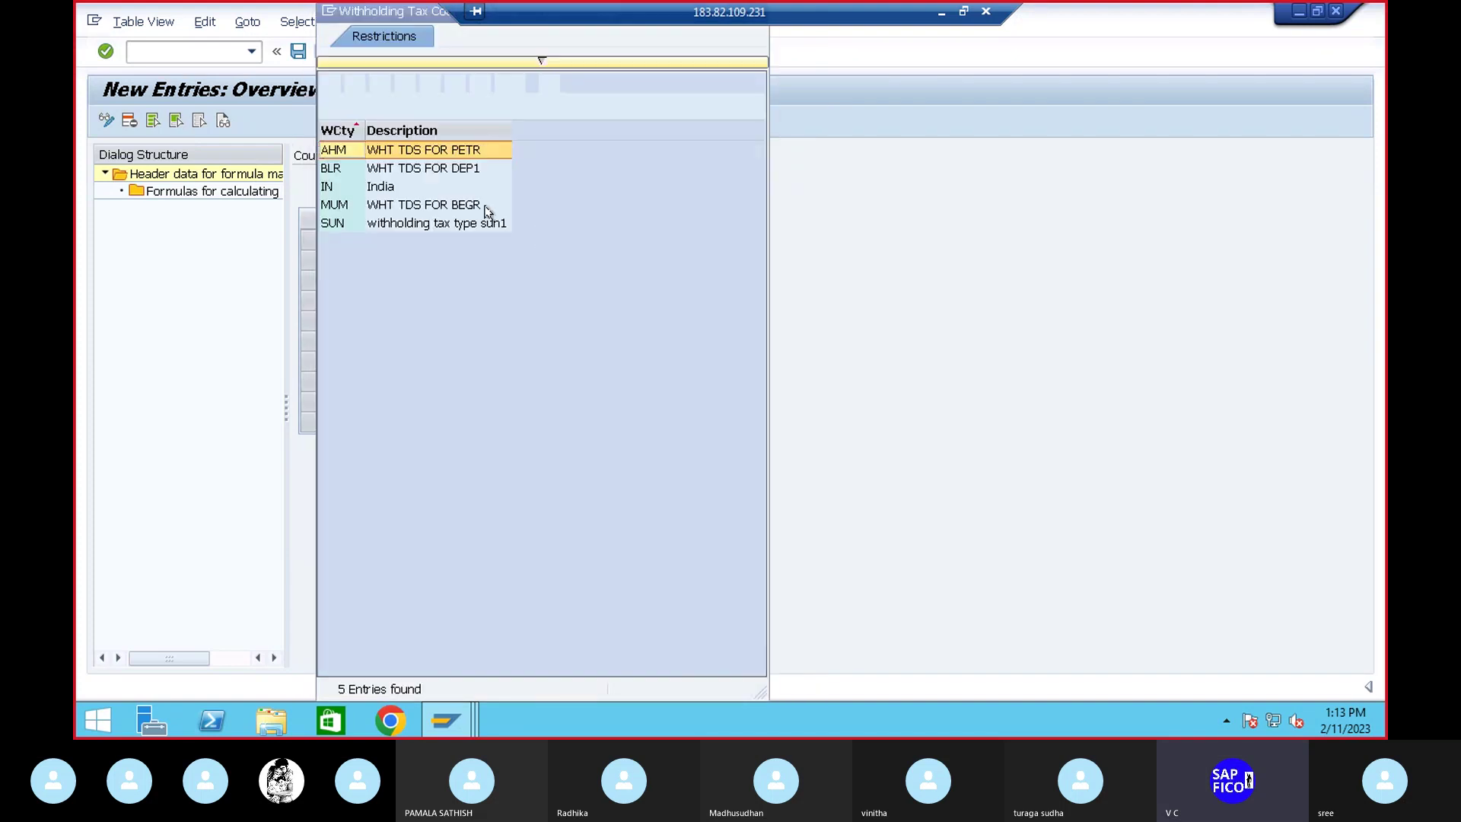
double_click(426, 168)
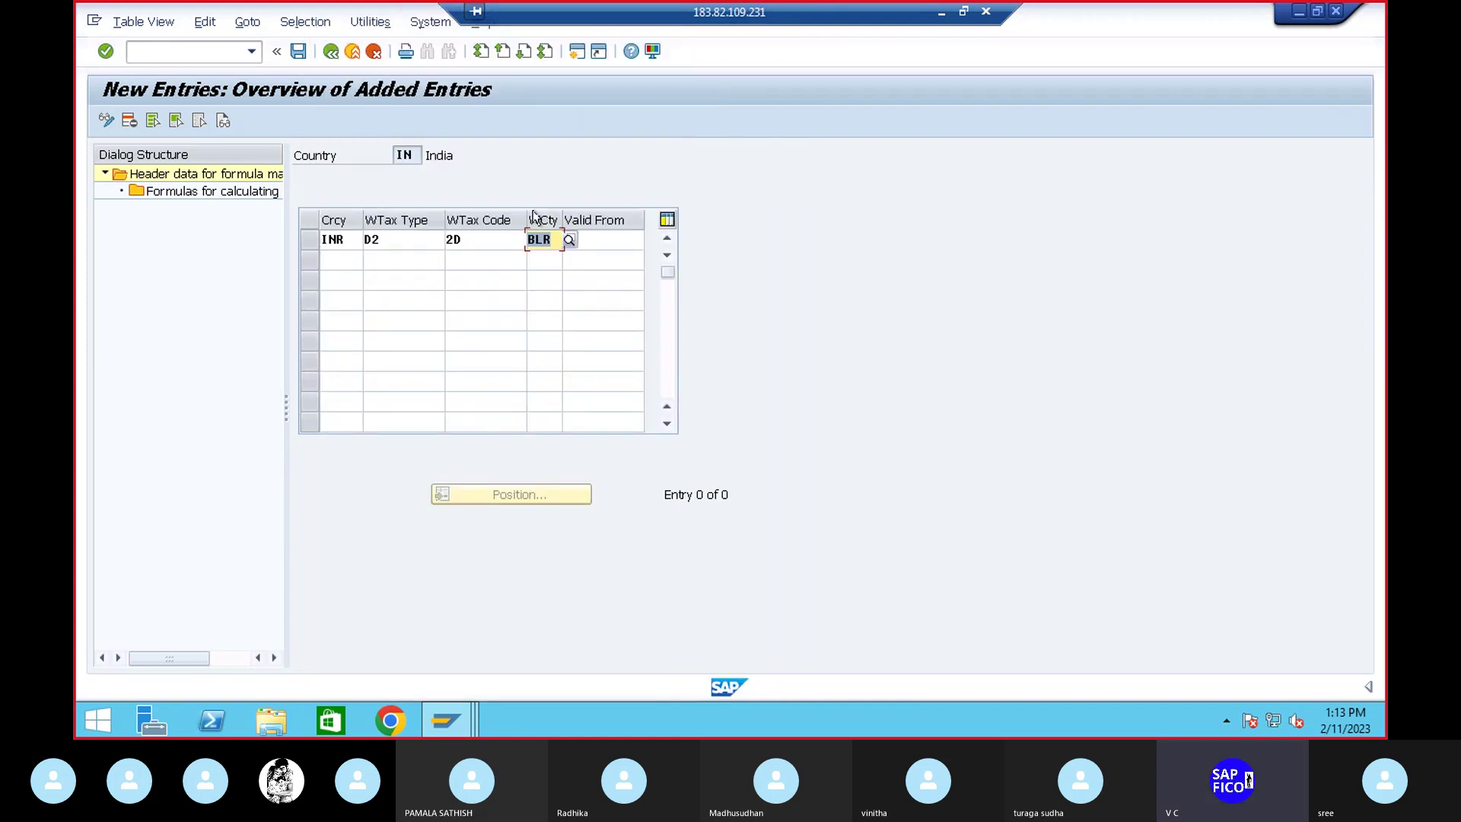
Set the D2/2D header entry's valid-from date to 01.04.2022 and save it
click(607, 242)
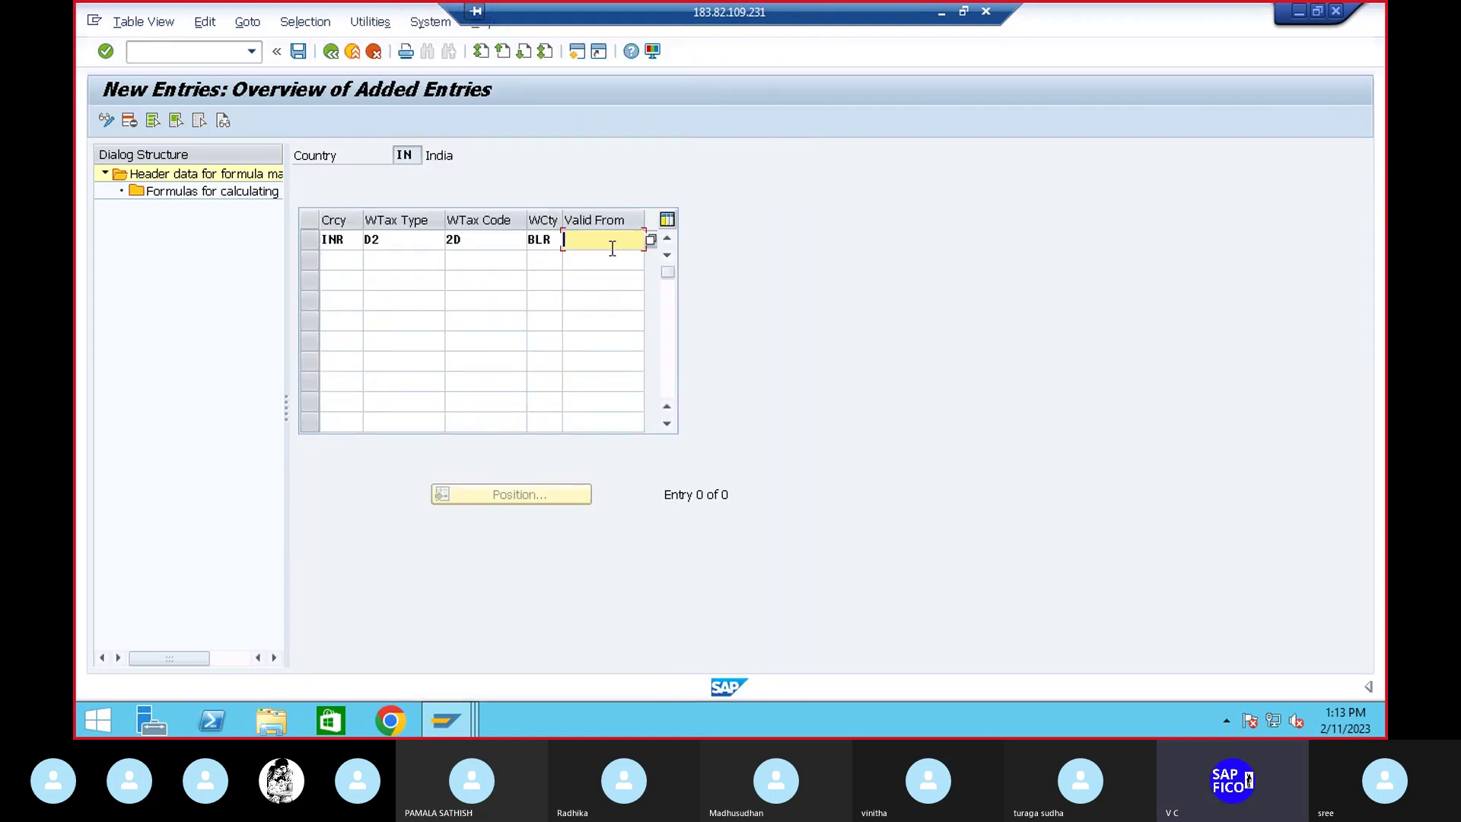
text(0)
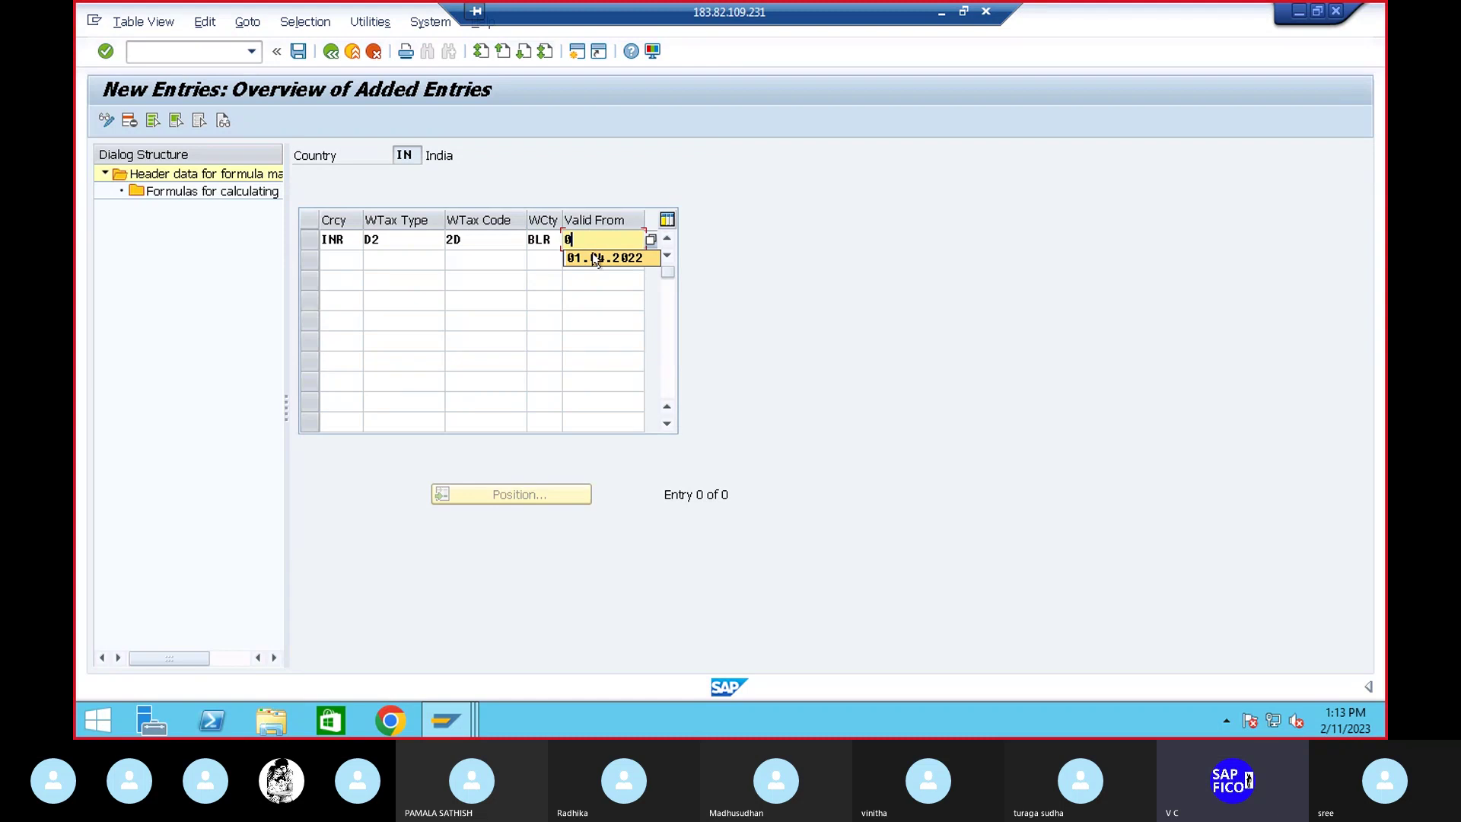
click(597, 255)
key(Return)
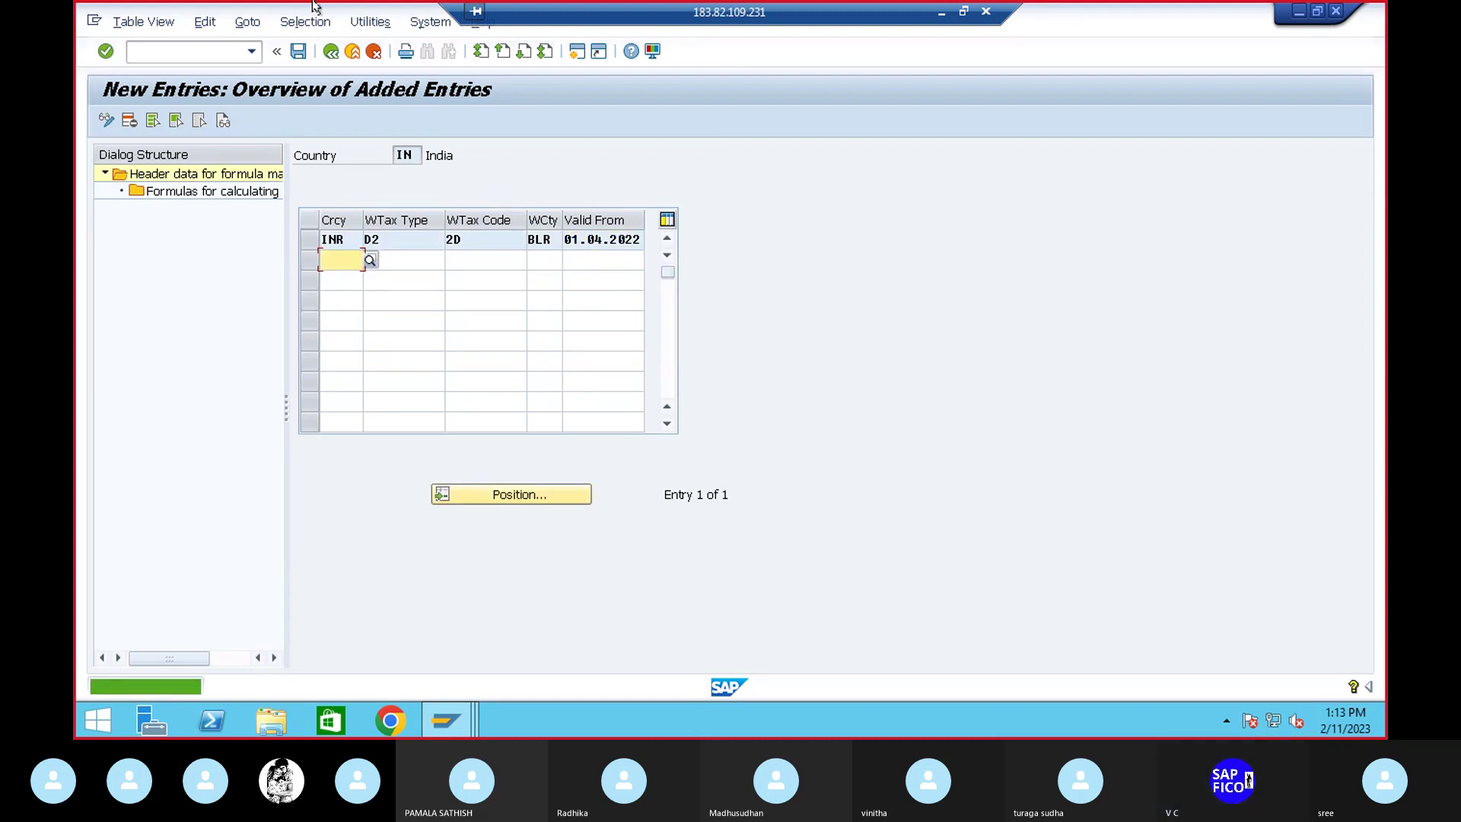
click(298, 50)
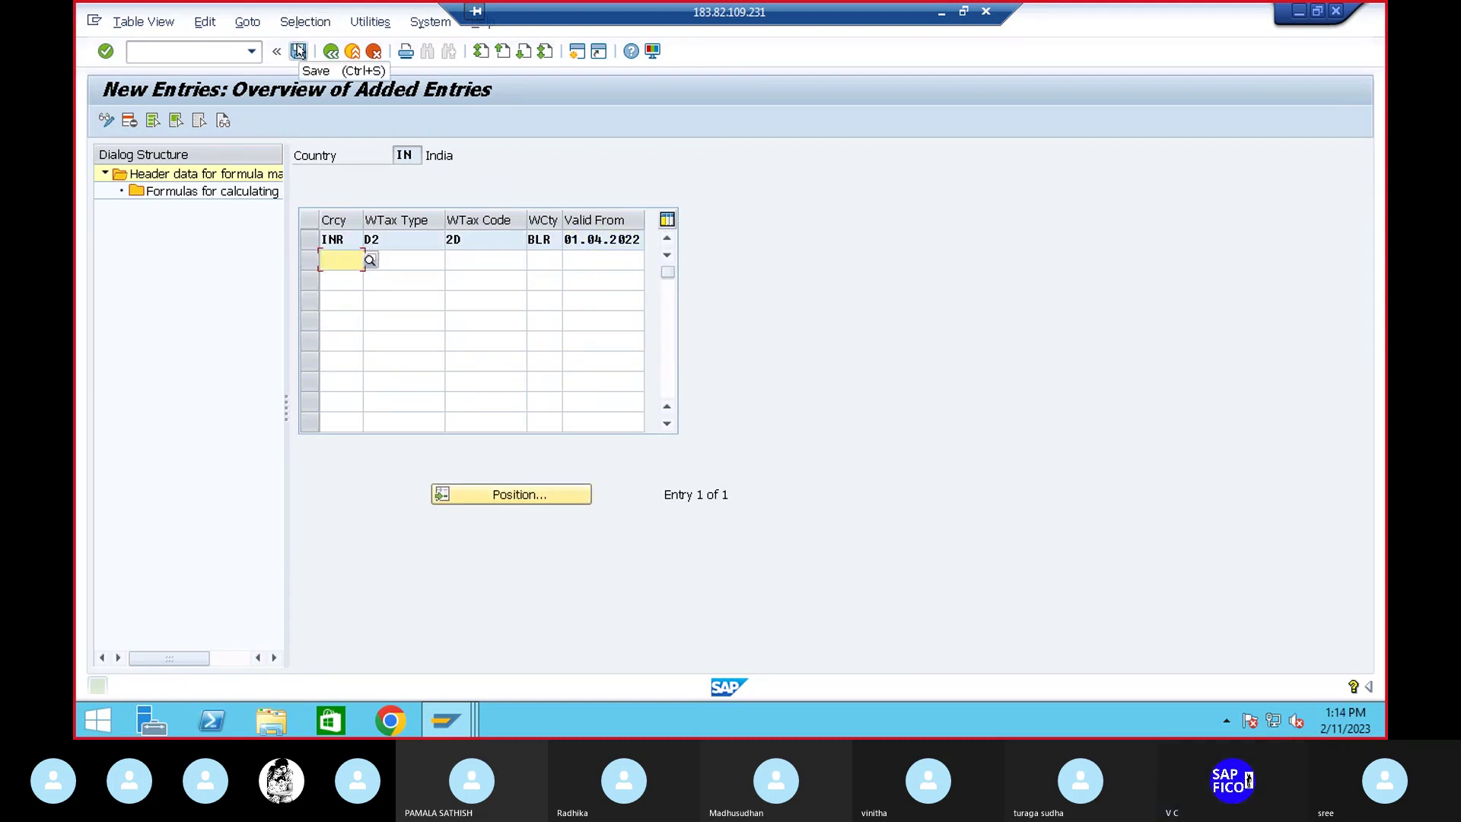
Open the formulas for the D2/2D header entry and add two new rows with "To" base amounts of 200000 and 999999999
click(309, 239)
double_click(221, 195)
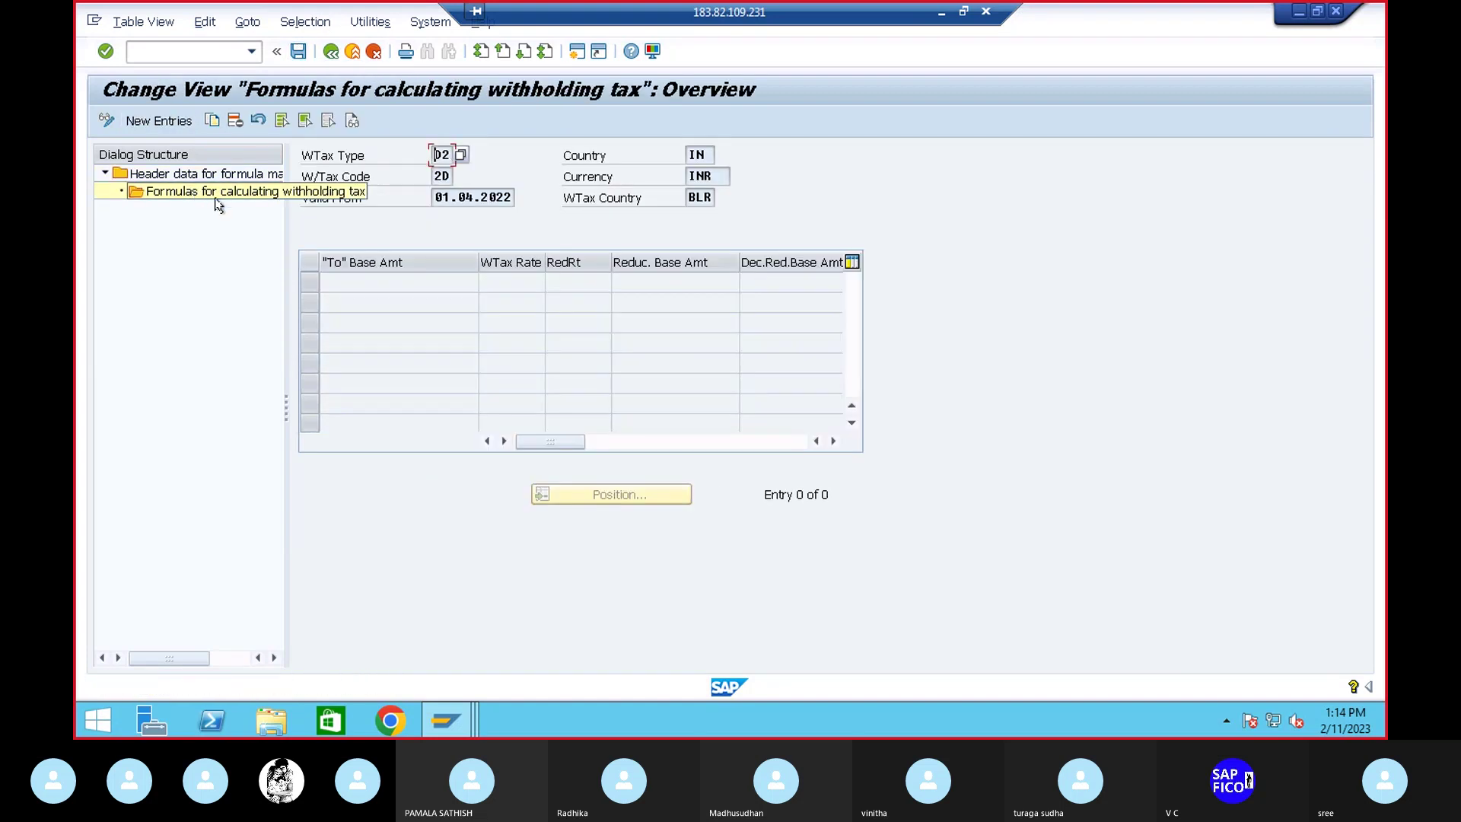
click(162, 123)
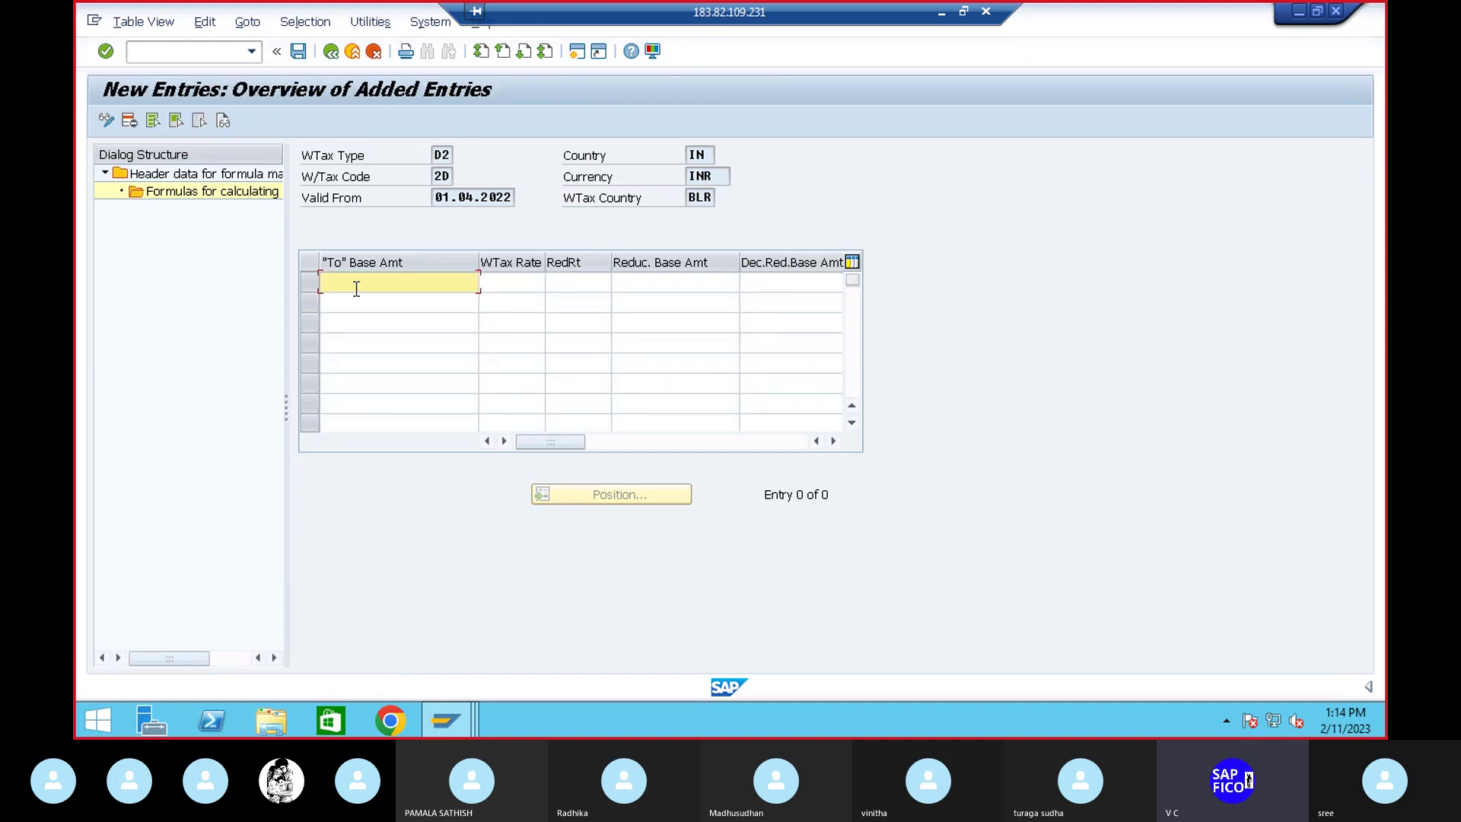
text(2)
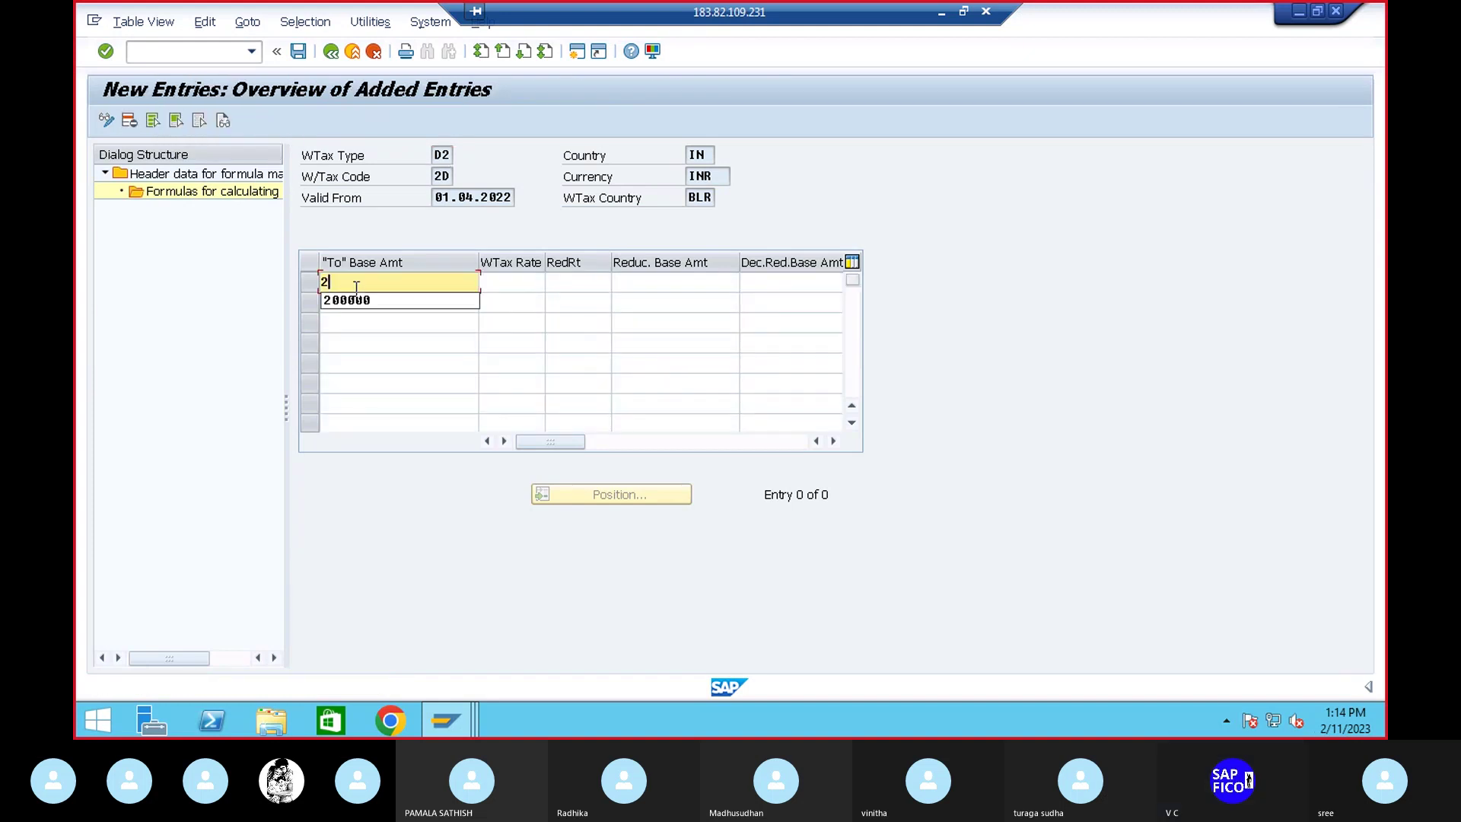
click(356, 299)
click(355, 303)
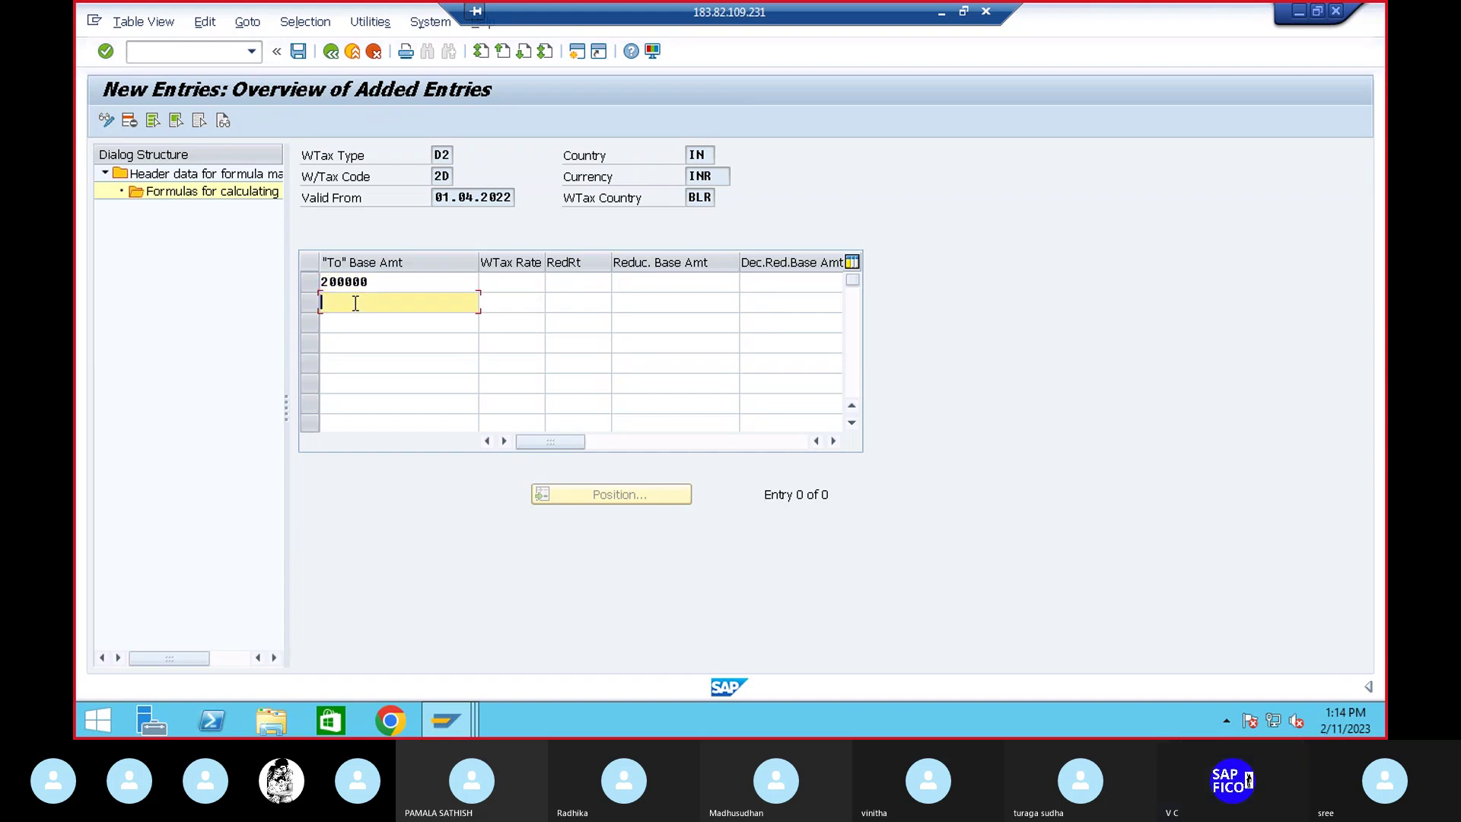
text(9)
click(355, 318)
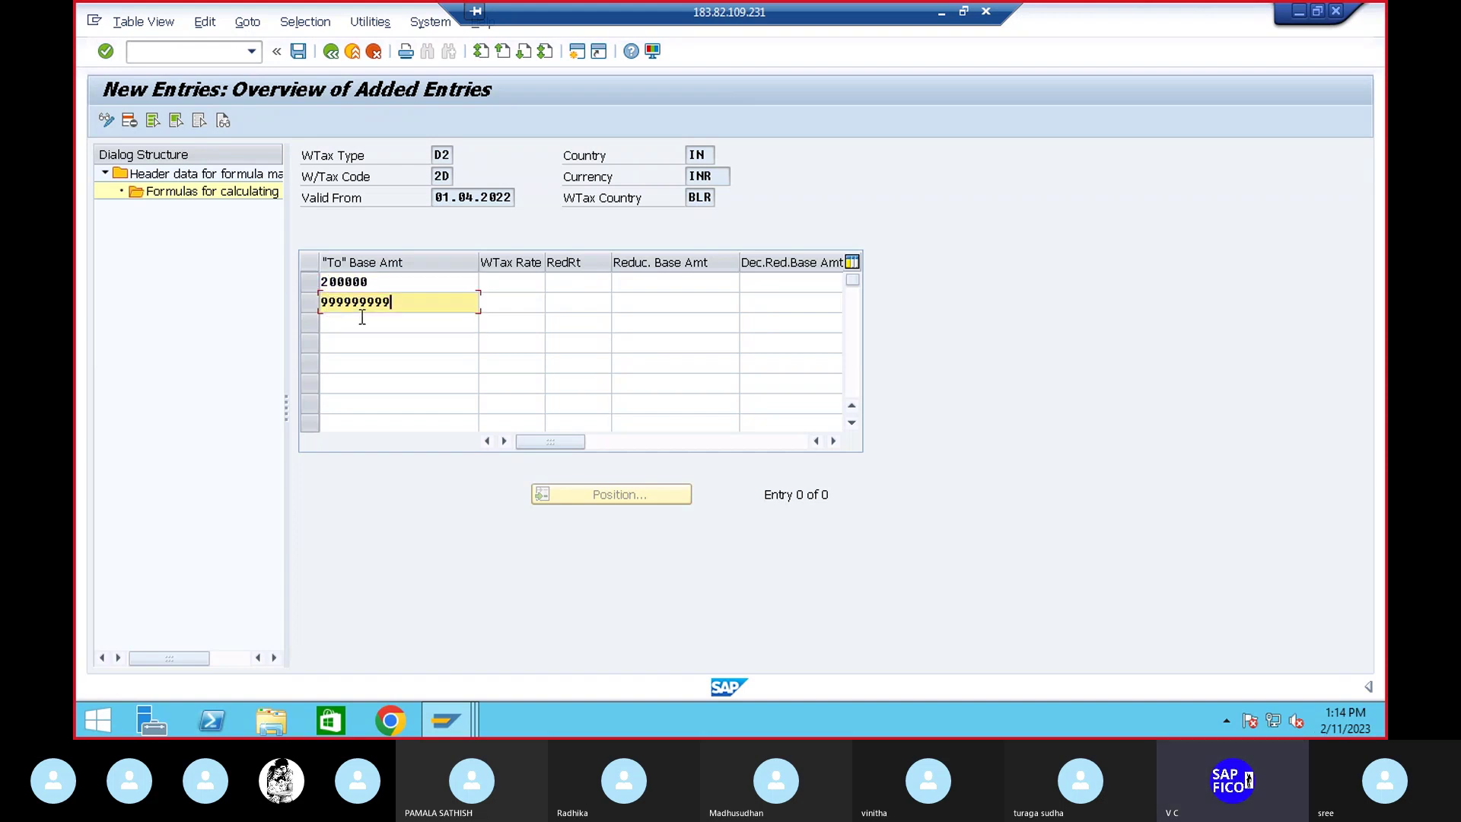
Give the 999999999 row of D2/2D a withholding tax rate of 4 and a reduction base amount of 200000, and save
click(533, 303)
text(4)
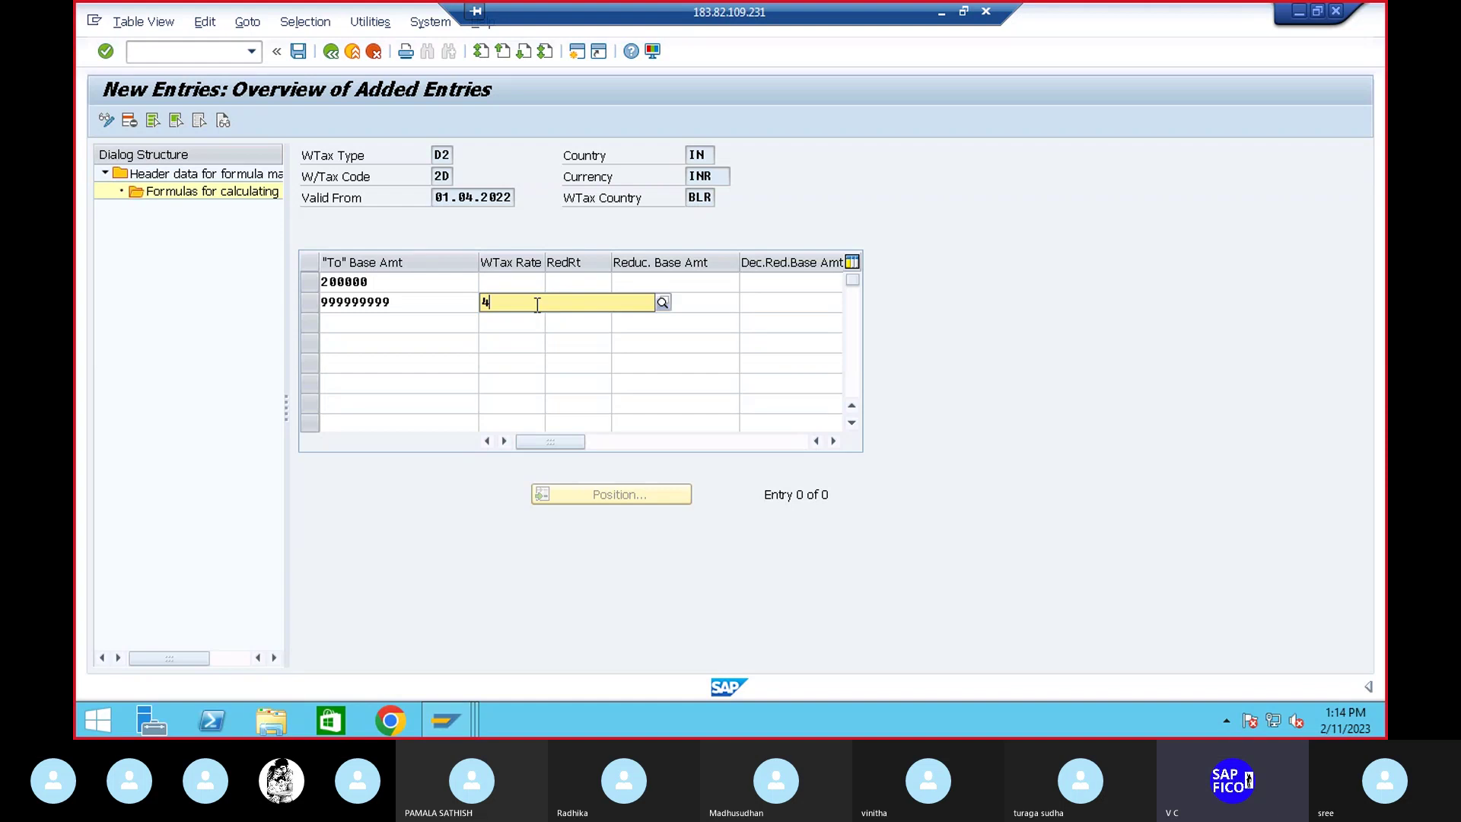
click(696, 303)
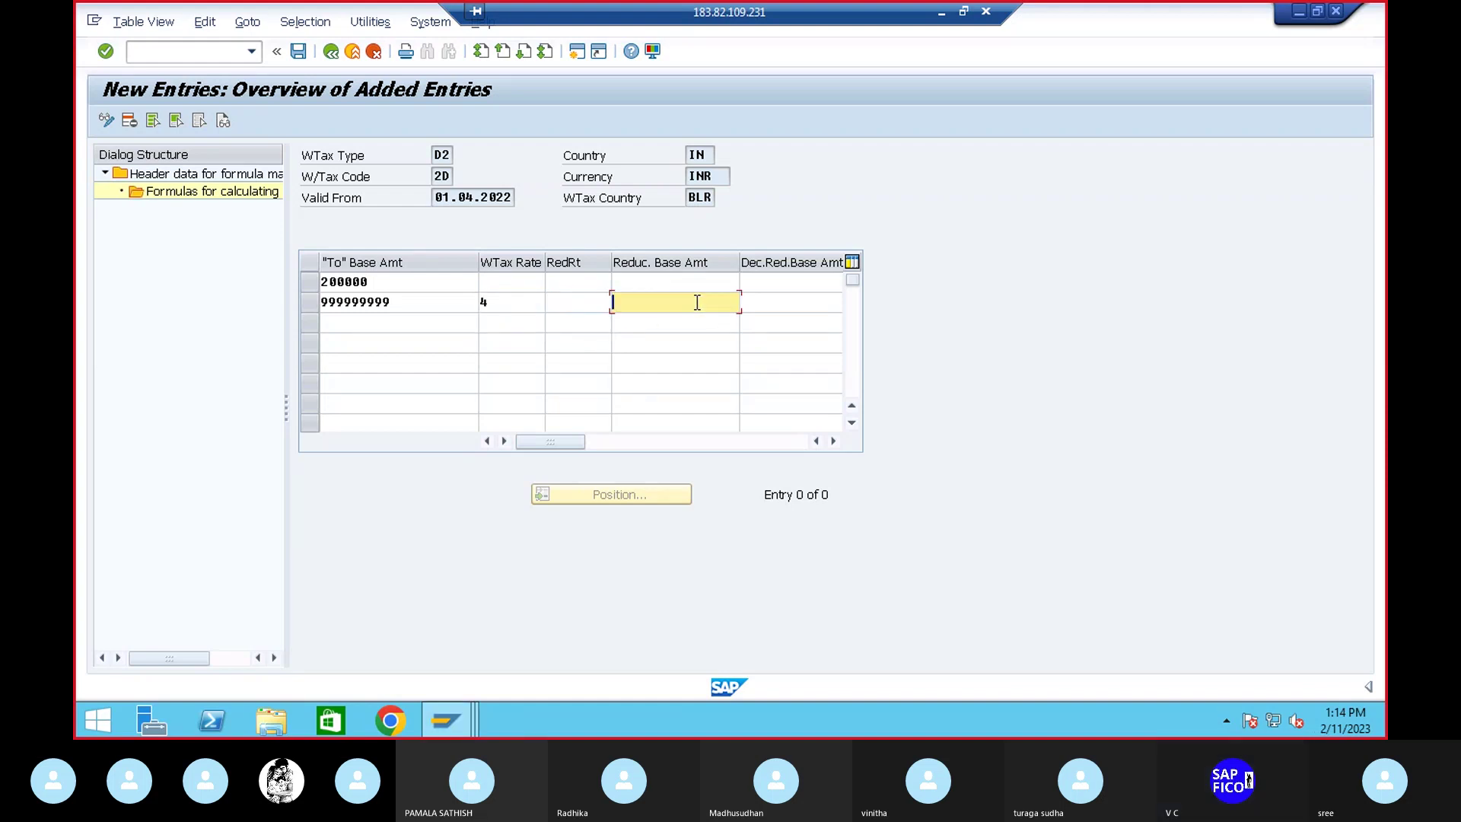
text(2)
click(660, 319)
key(Return)
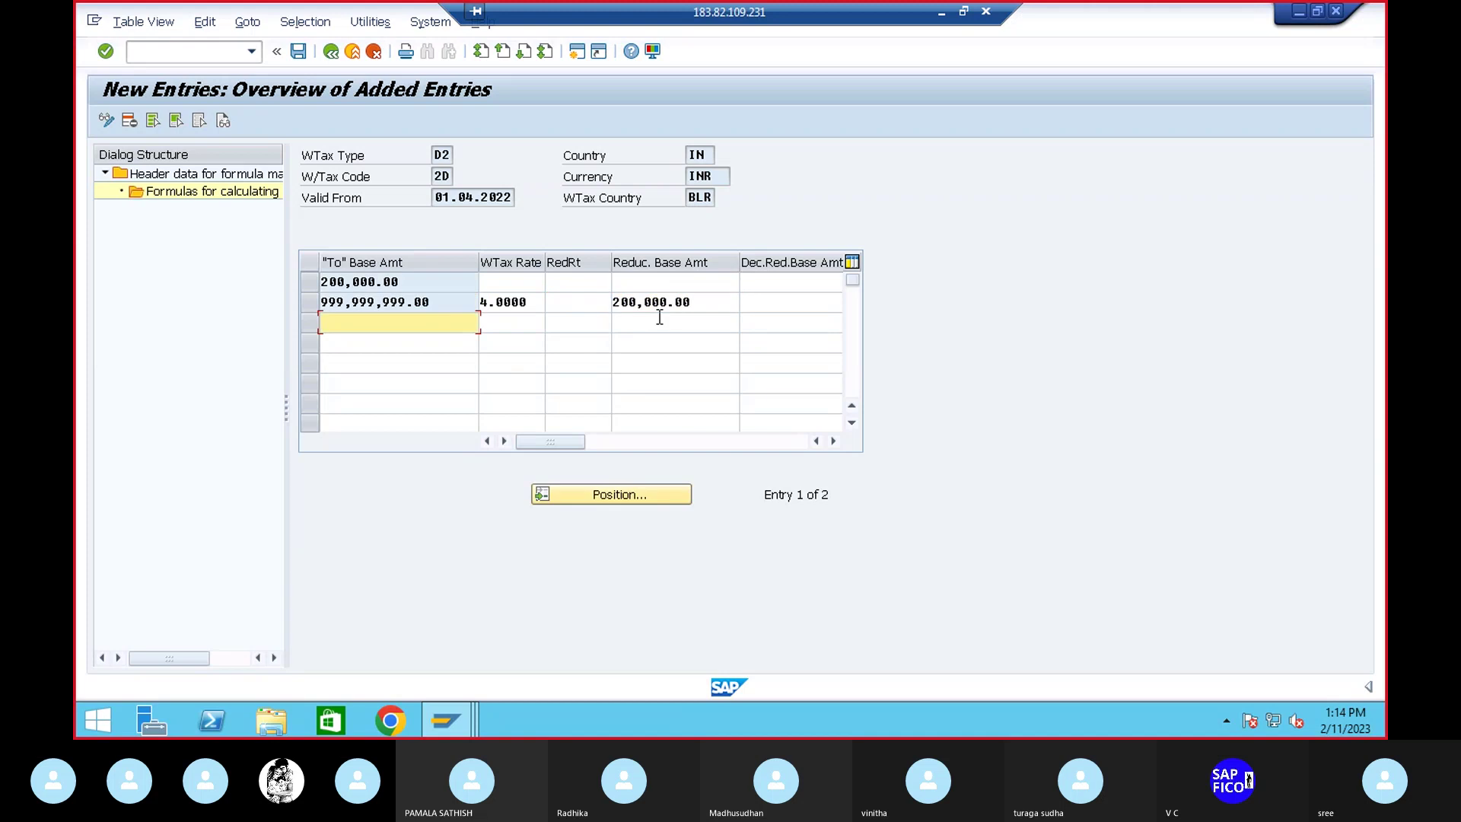
click(305, 56)
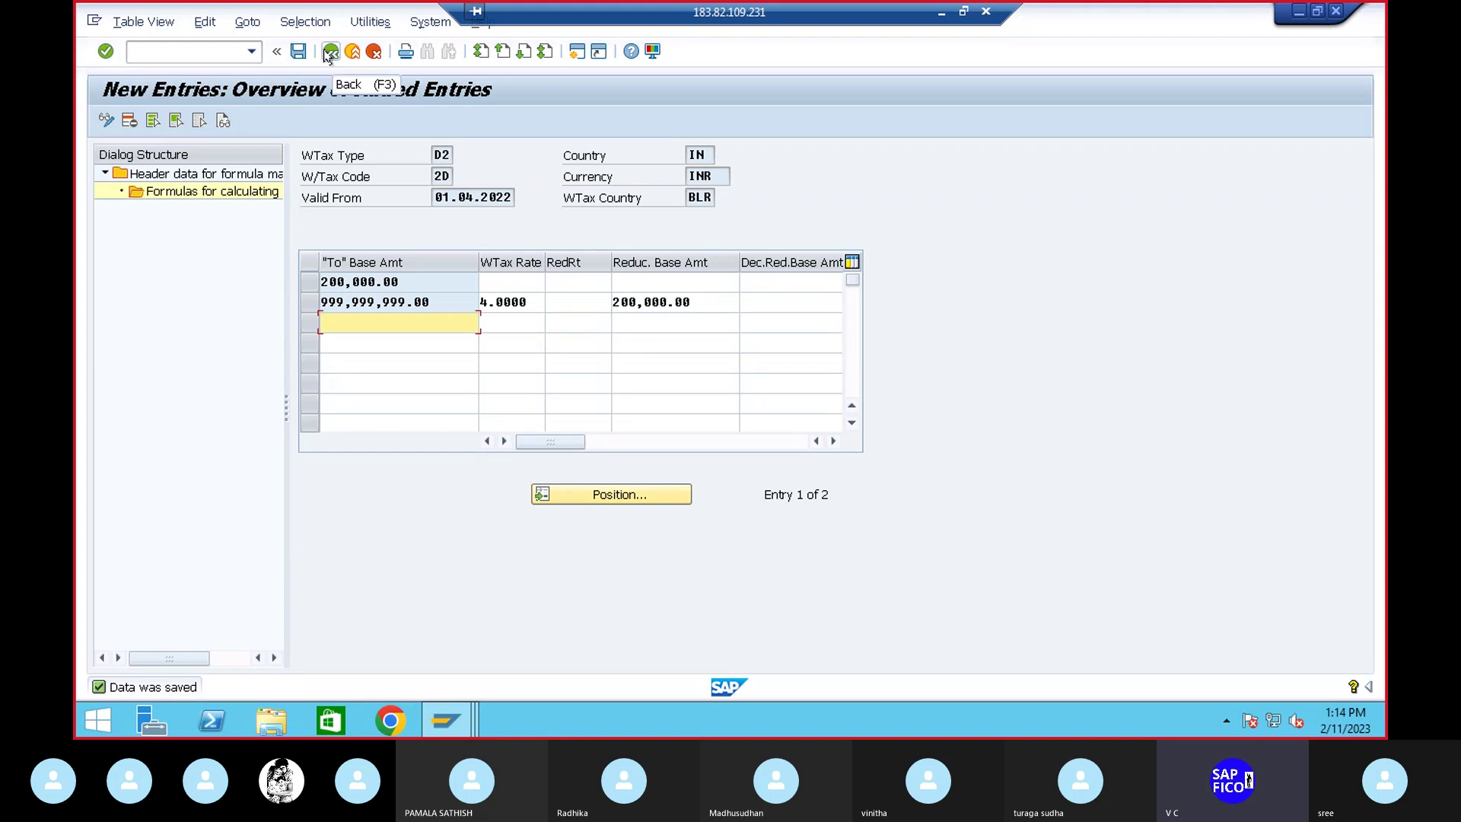
Return to the implementation guide and open Define Min/Max Amounts for Withholding Tax Types for country IN
click(331, 51)
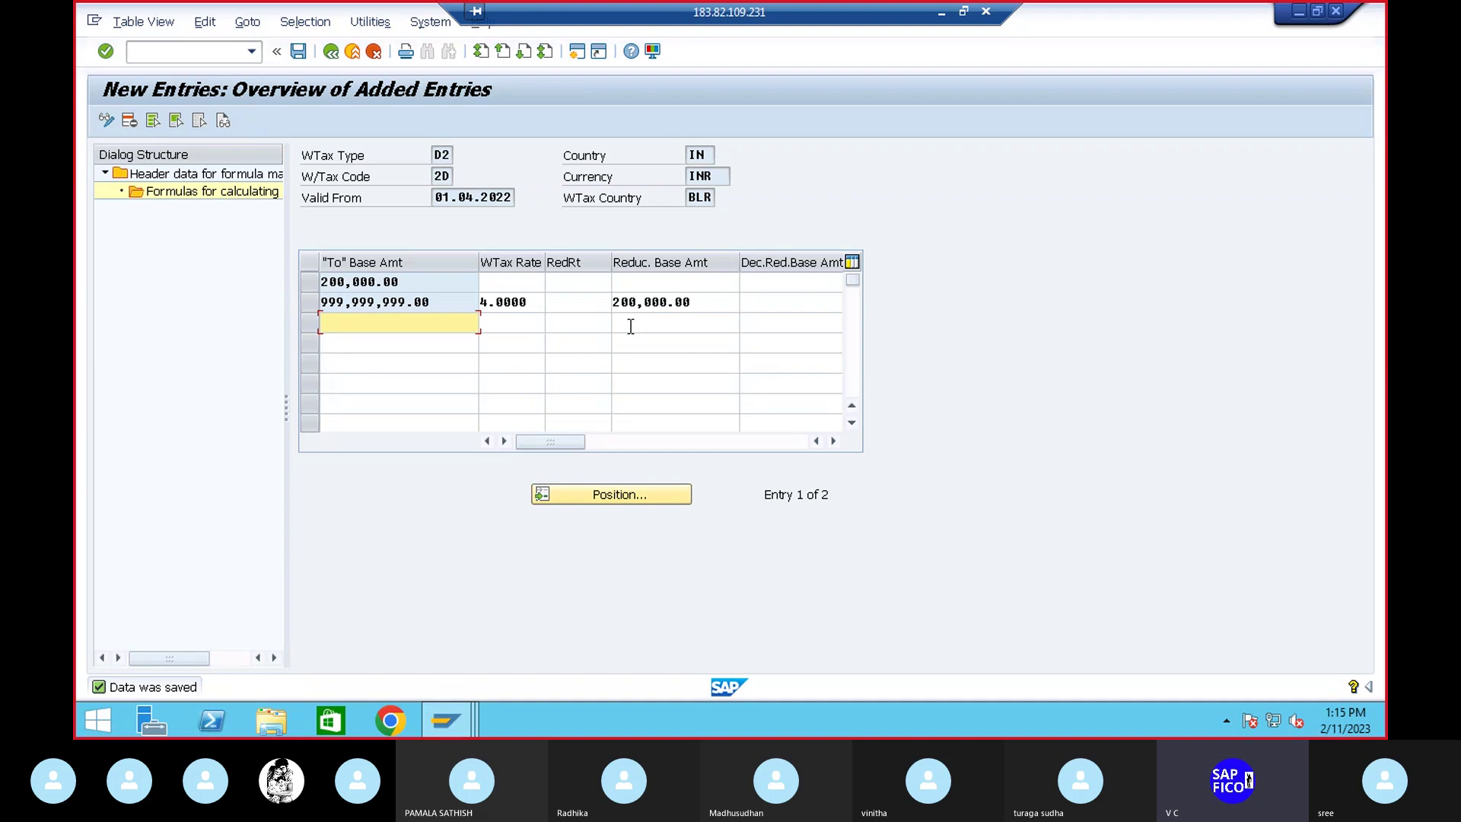
click(331, 51)
click(330, 51)
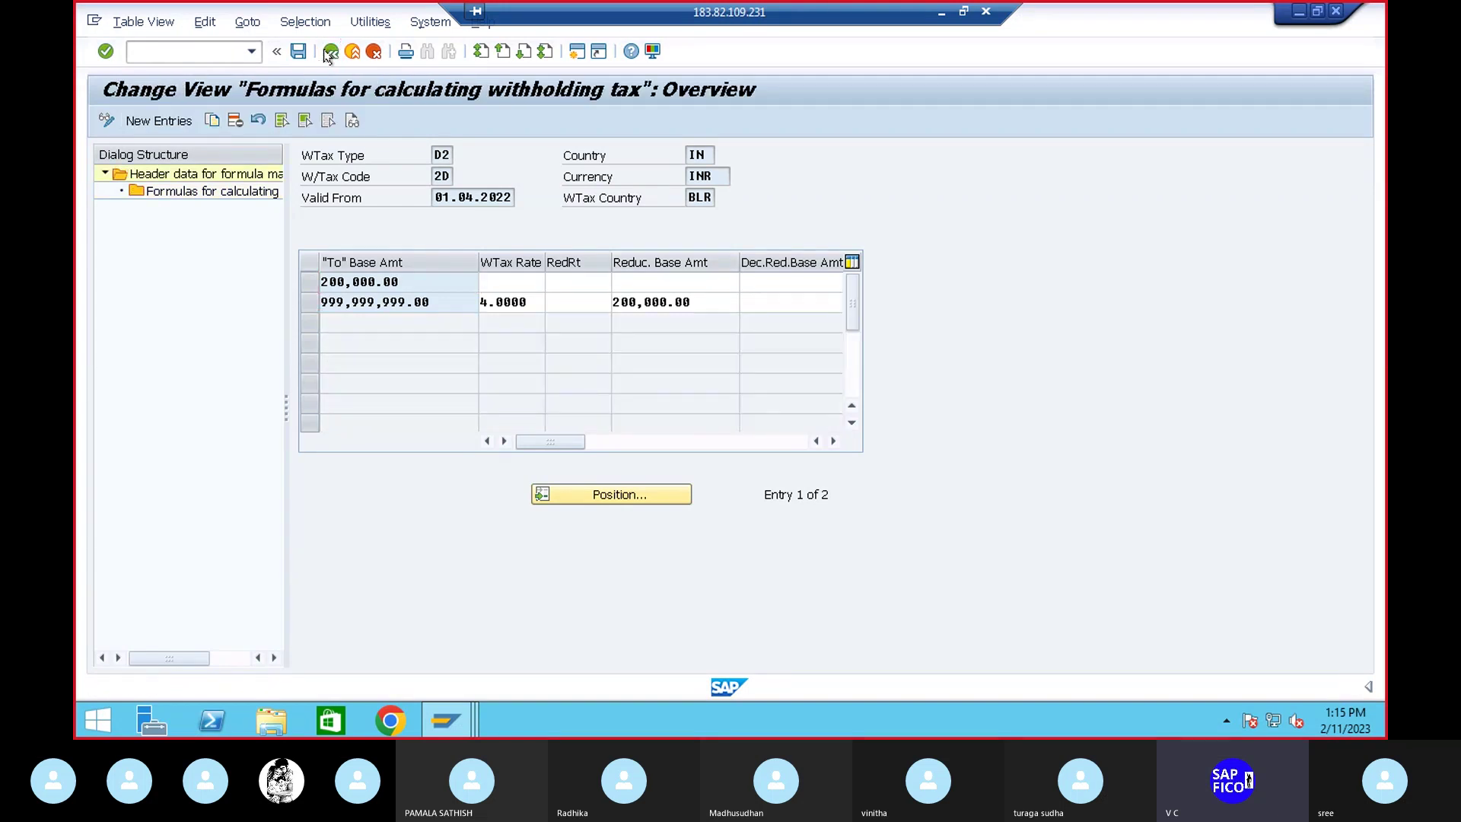
click(330, 52)
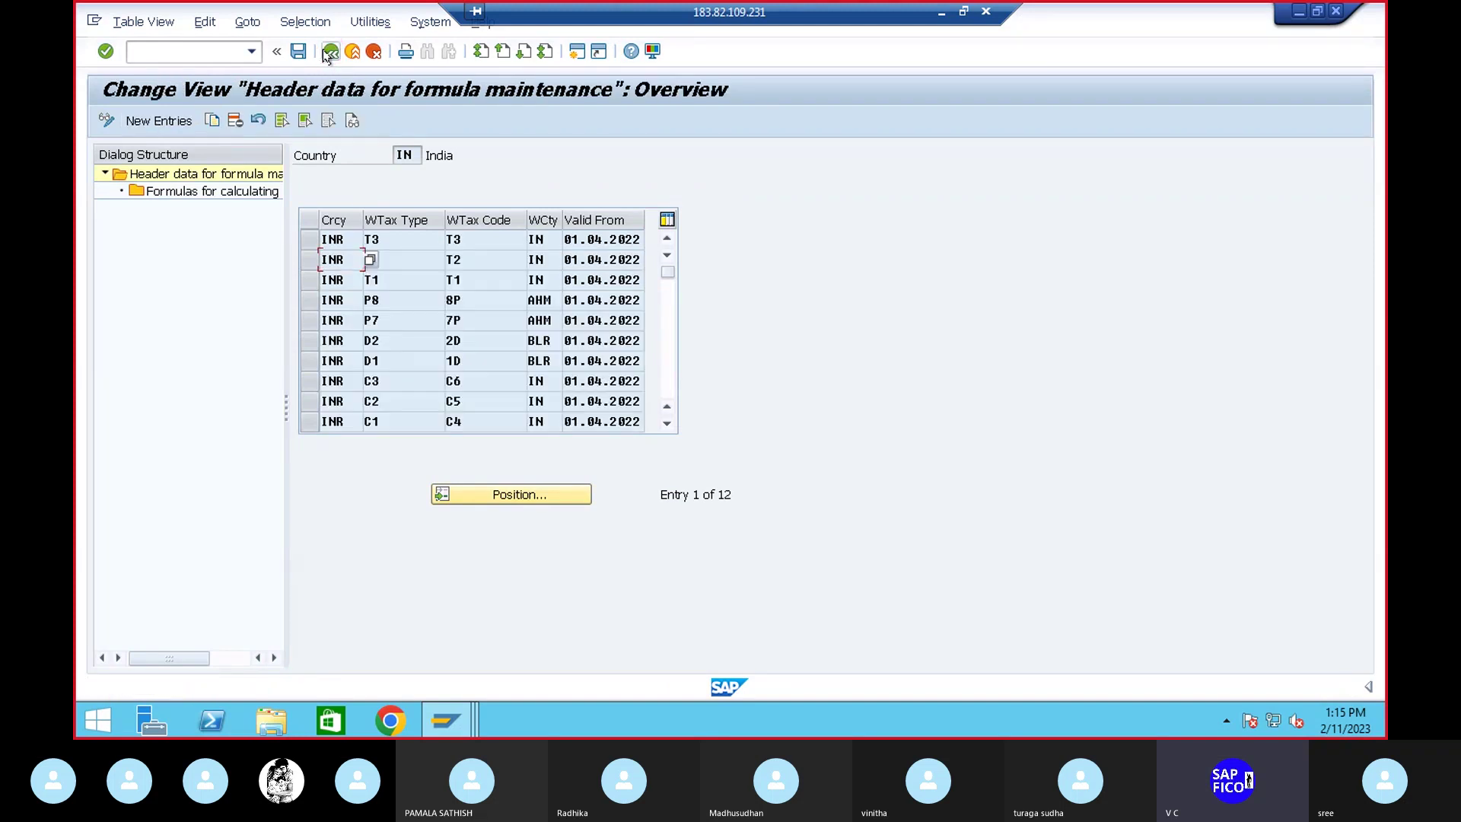
click(330, 52)
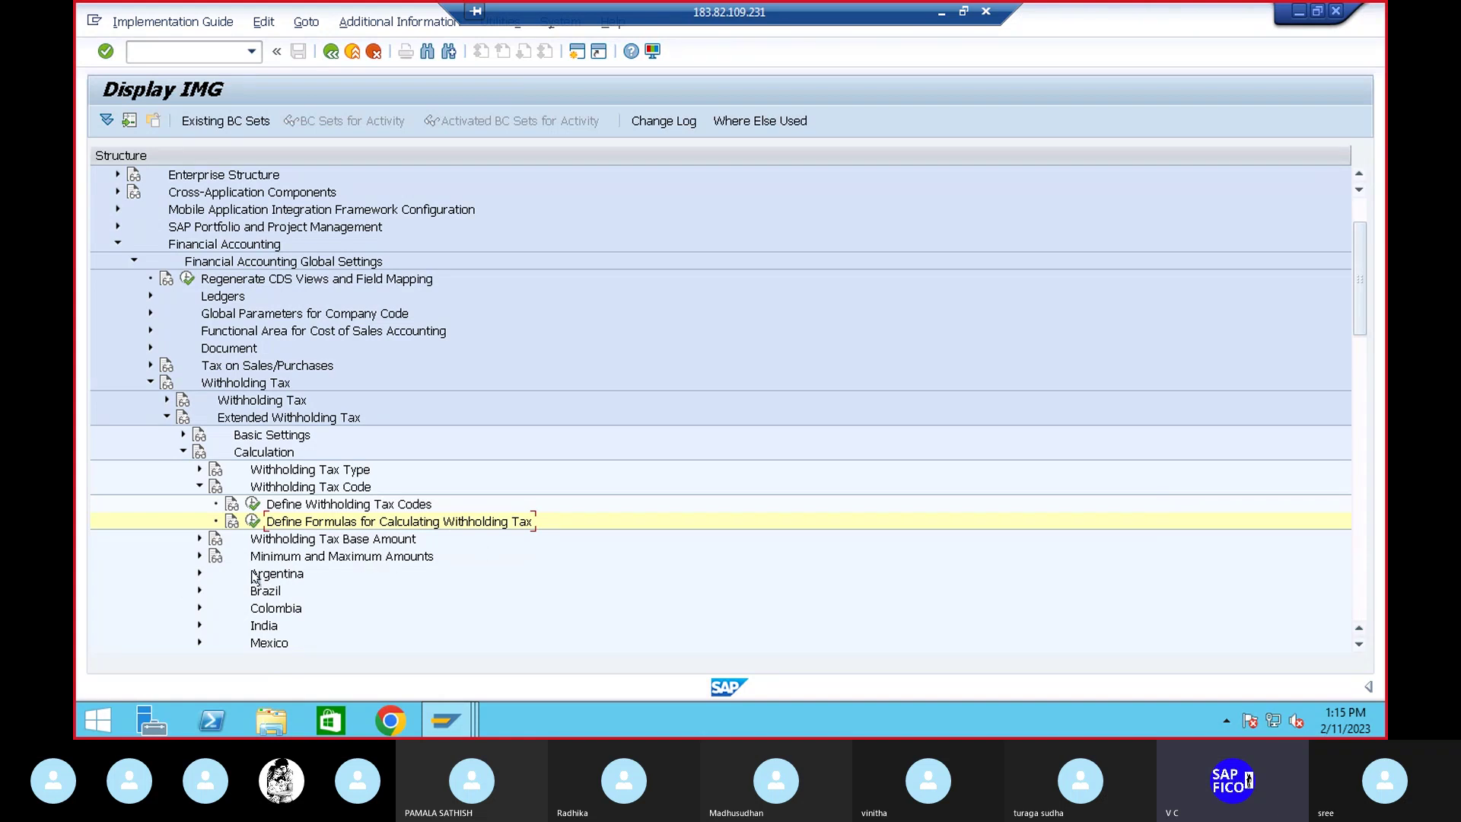
click(199, 557)
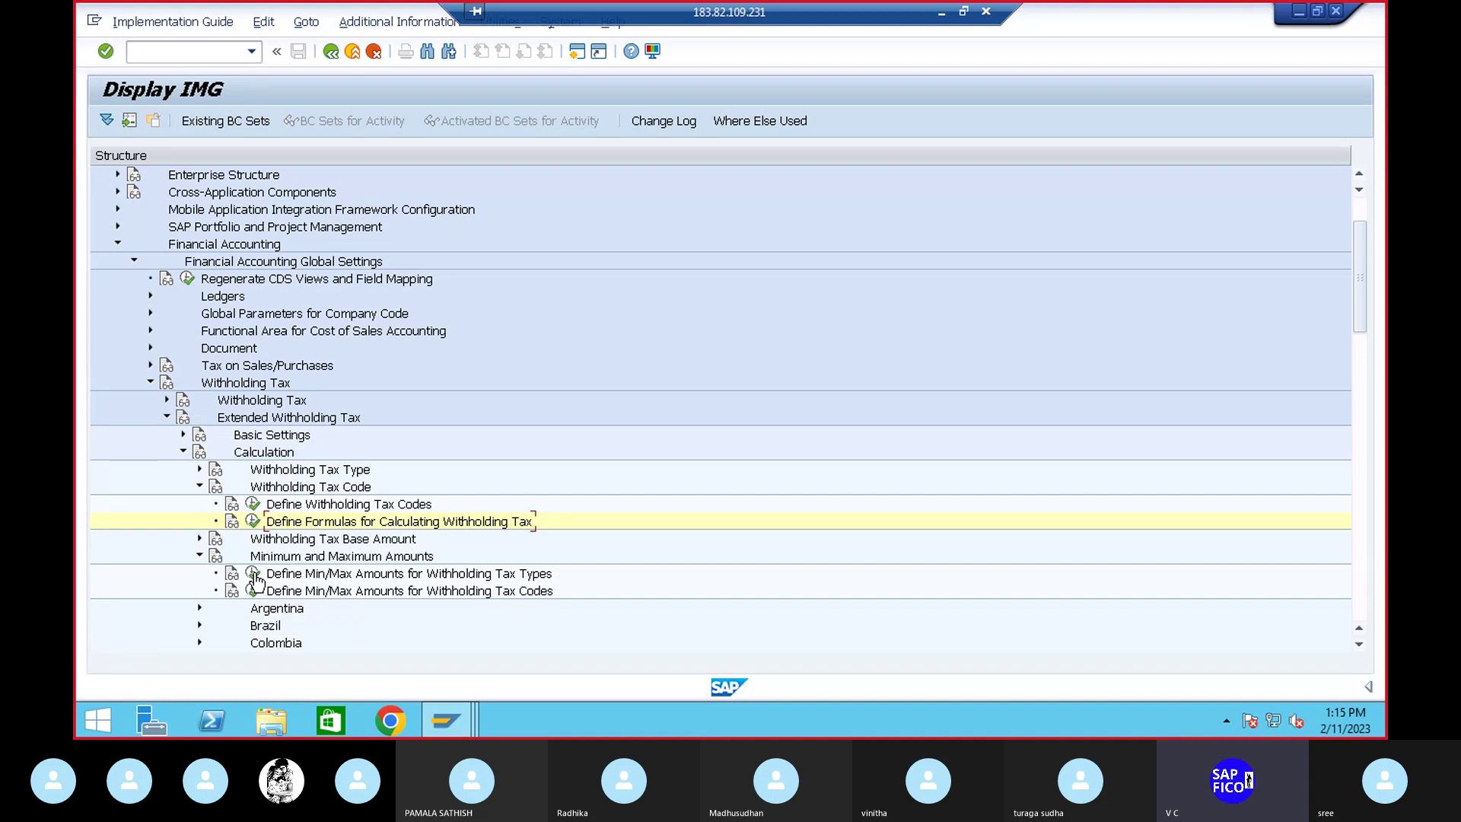
click(253, 576)
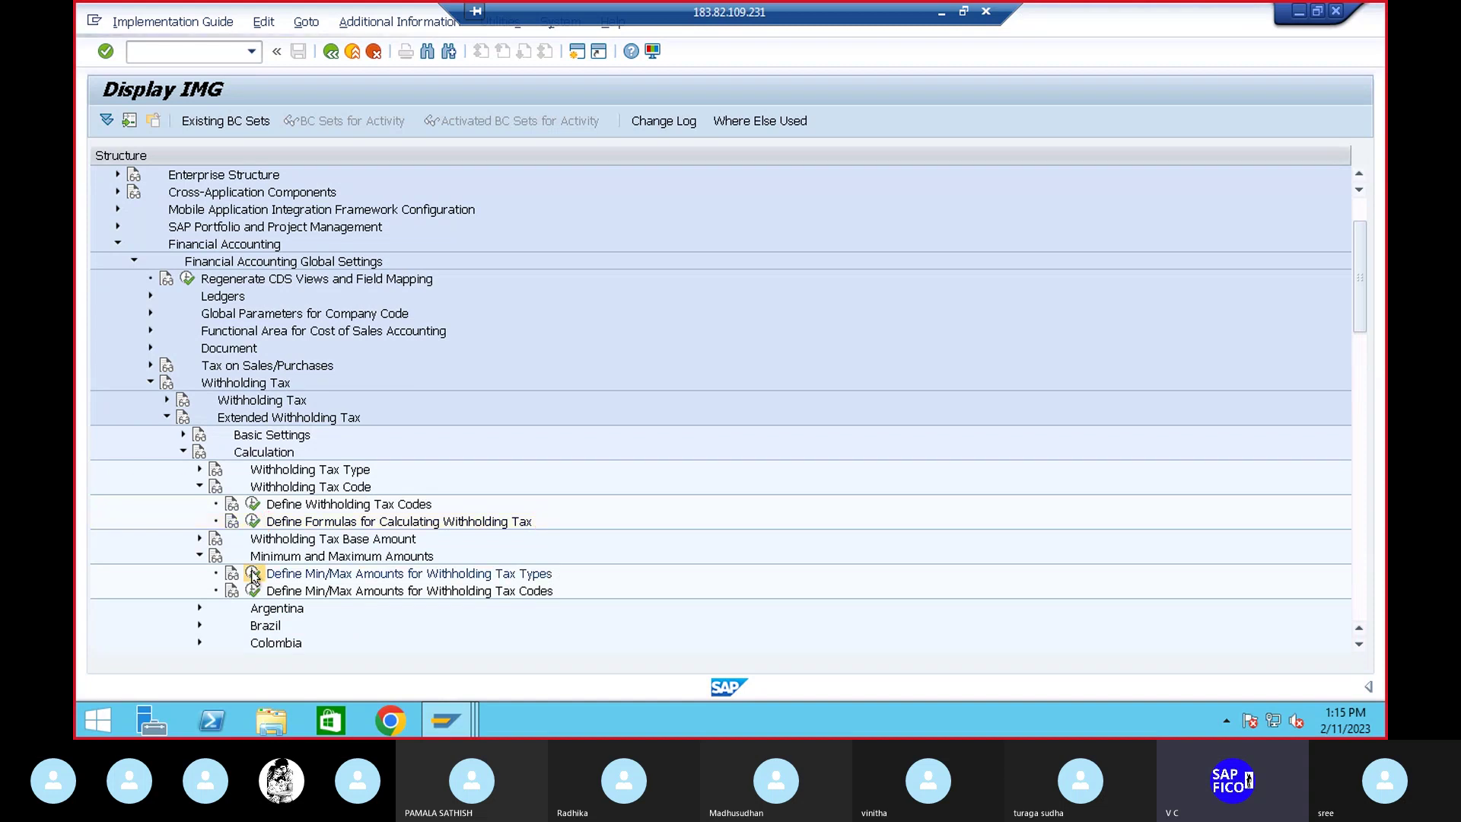
click(287, 326)
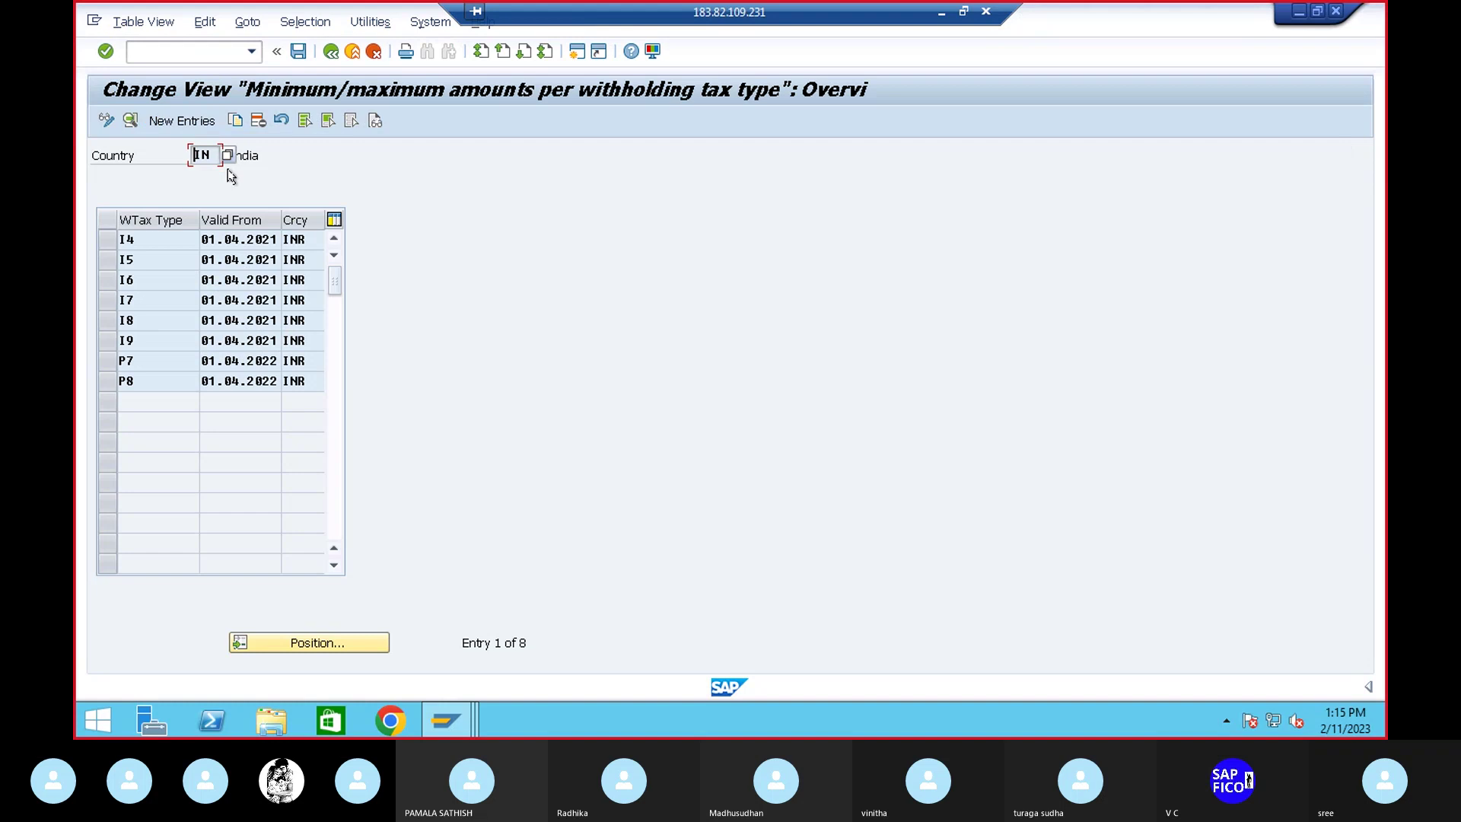
Add a new minimum/maximum amounts entry for withholding tax type D1 with currency INR
click(175, 120)
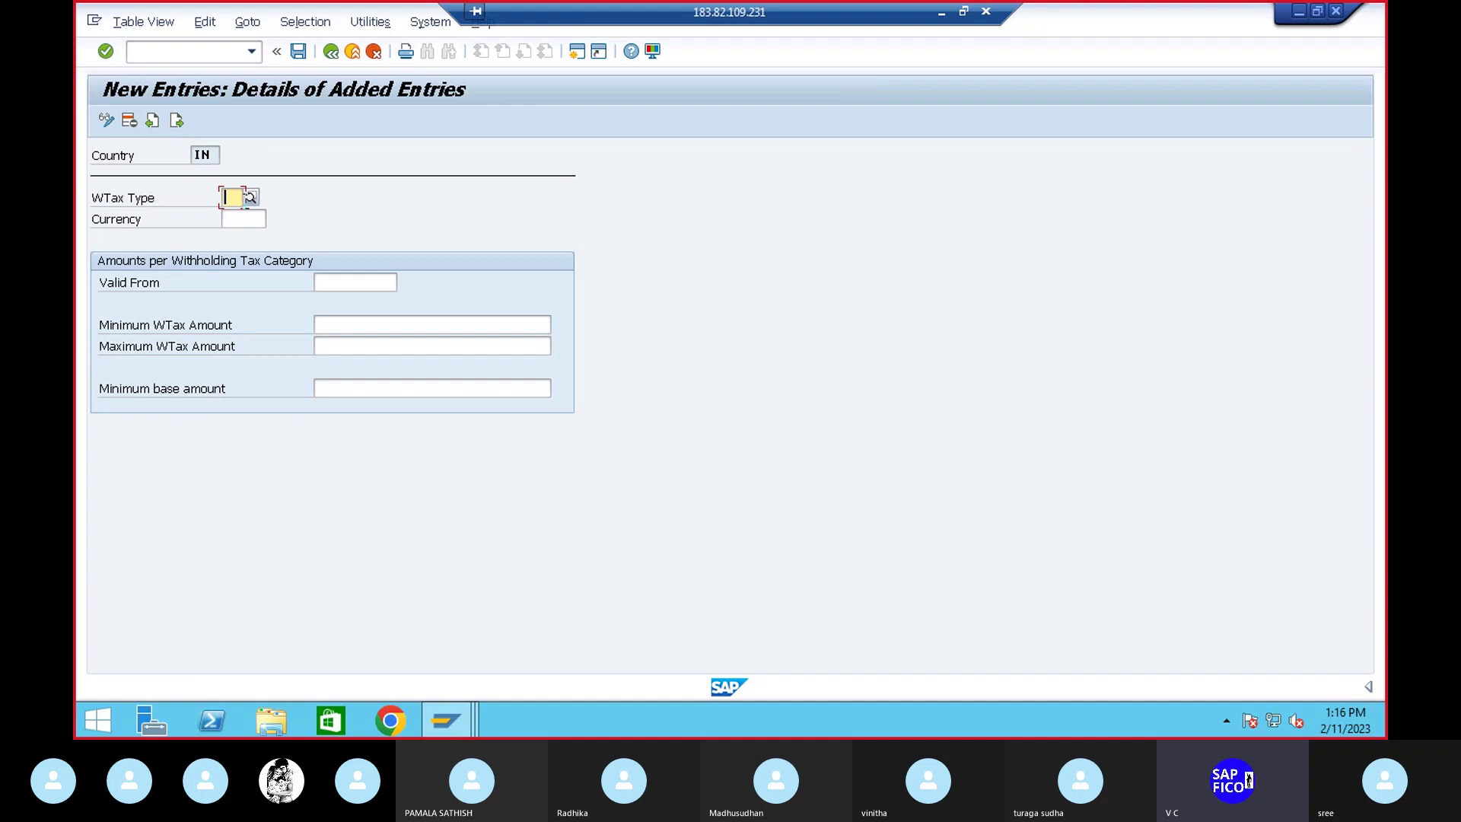
click(251, 197)
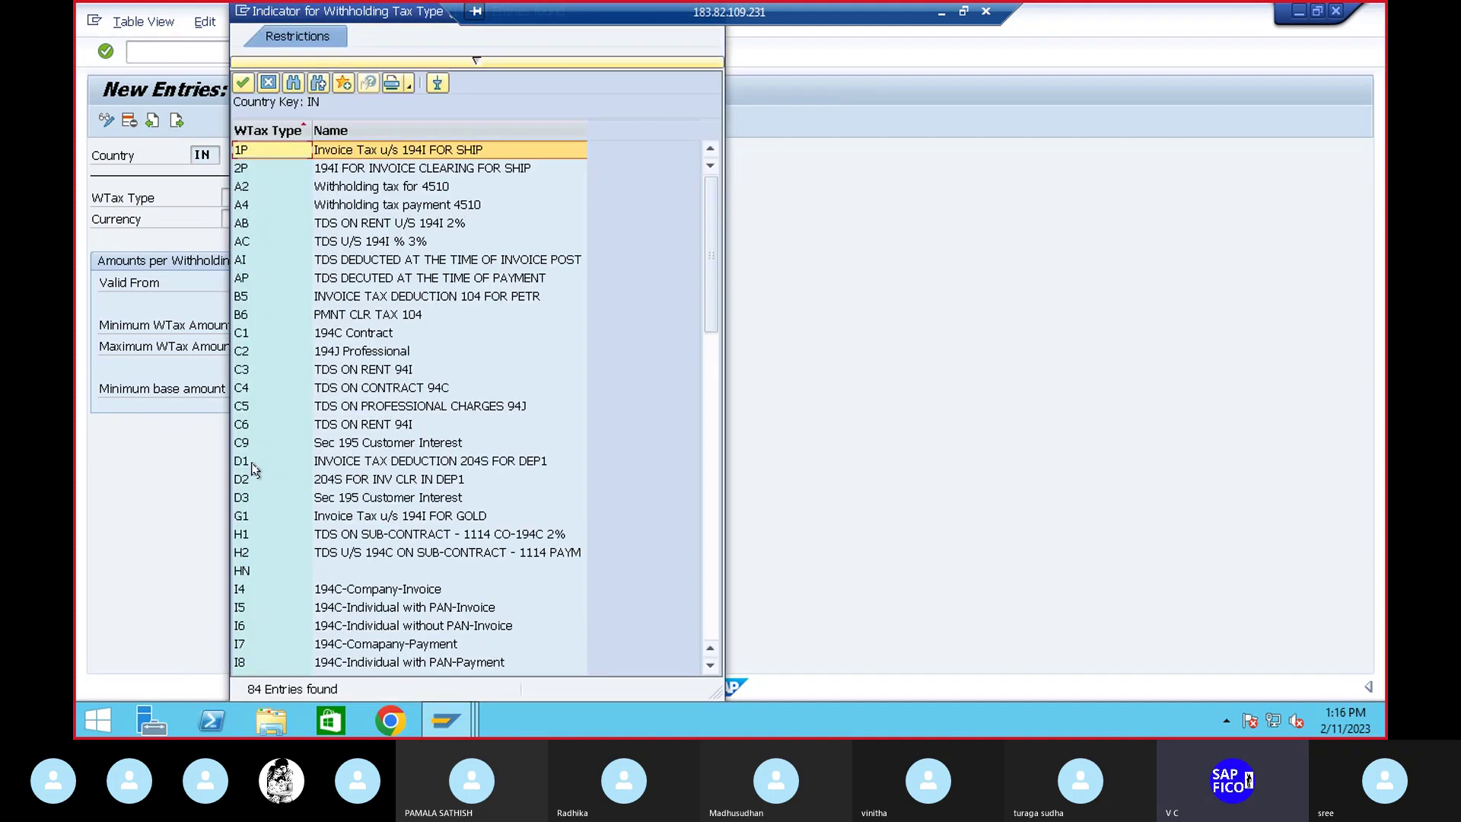
double_click(366, 462)
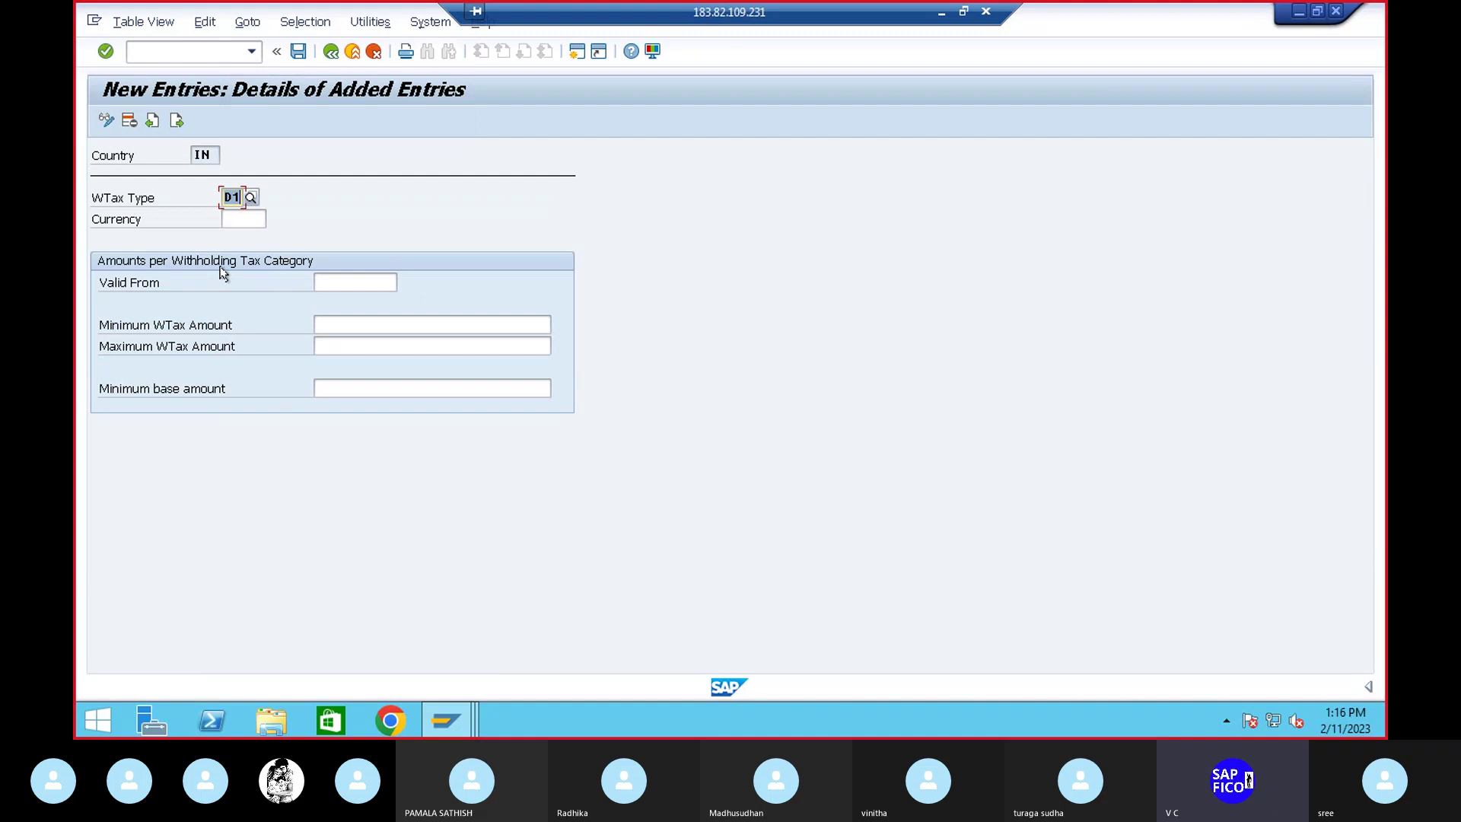
click(243, 220)
text(in)
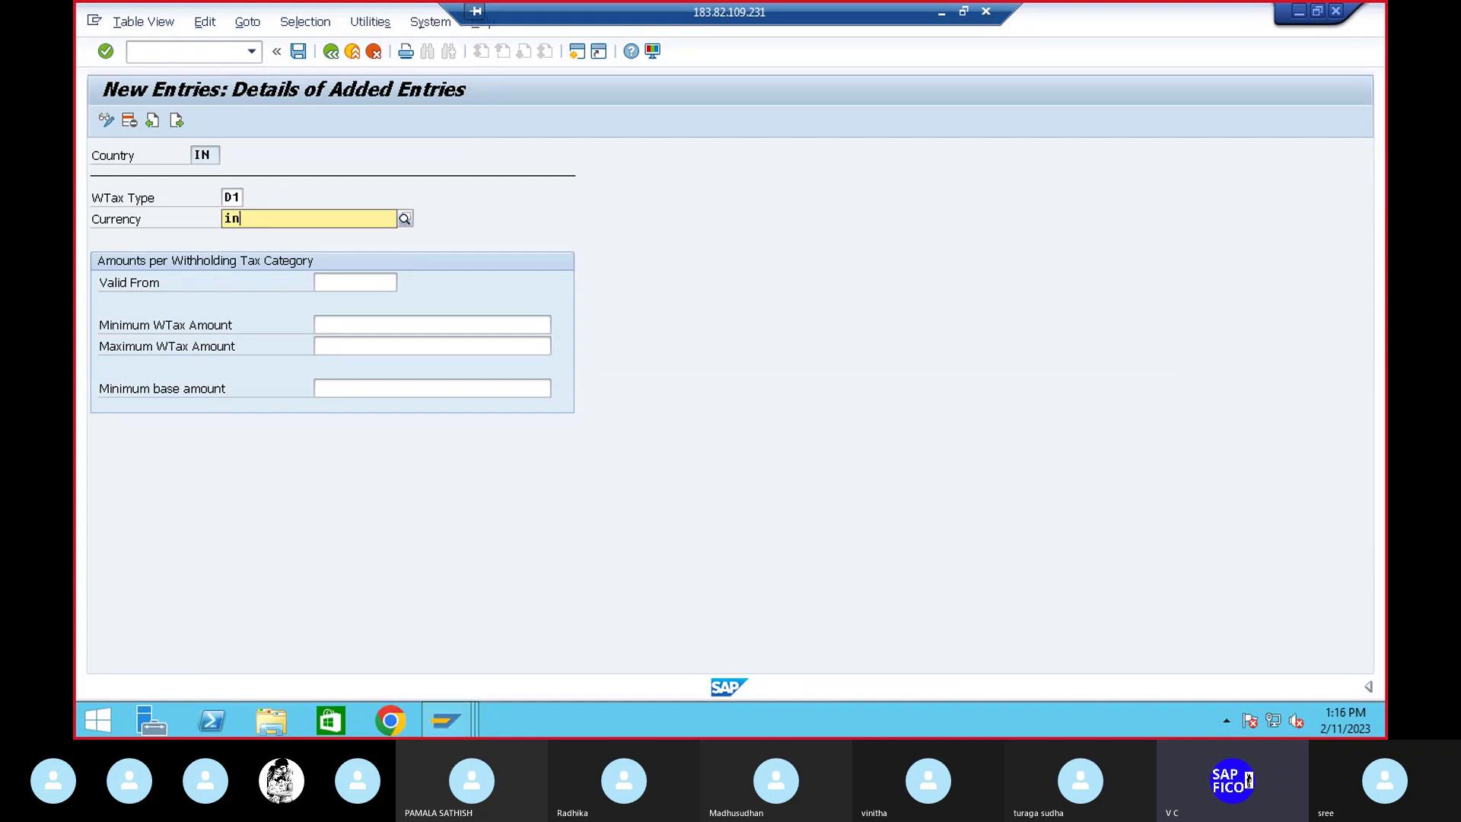
click(307, 257)
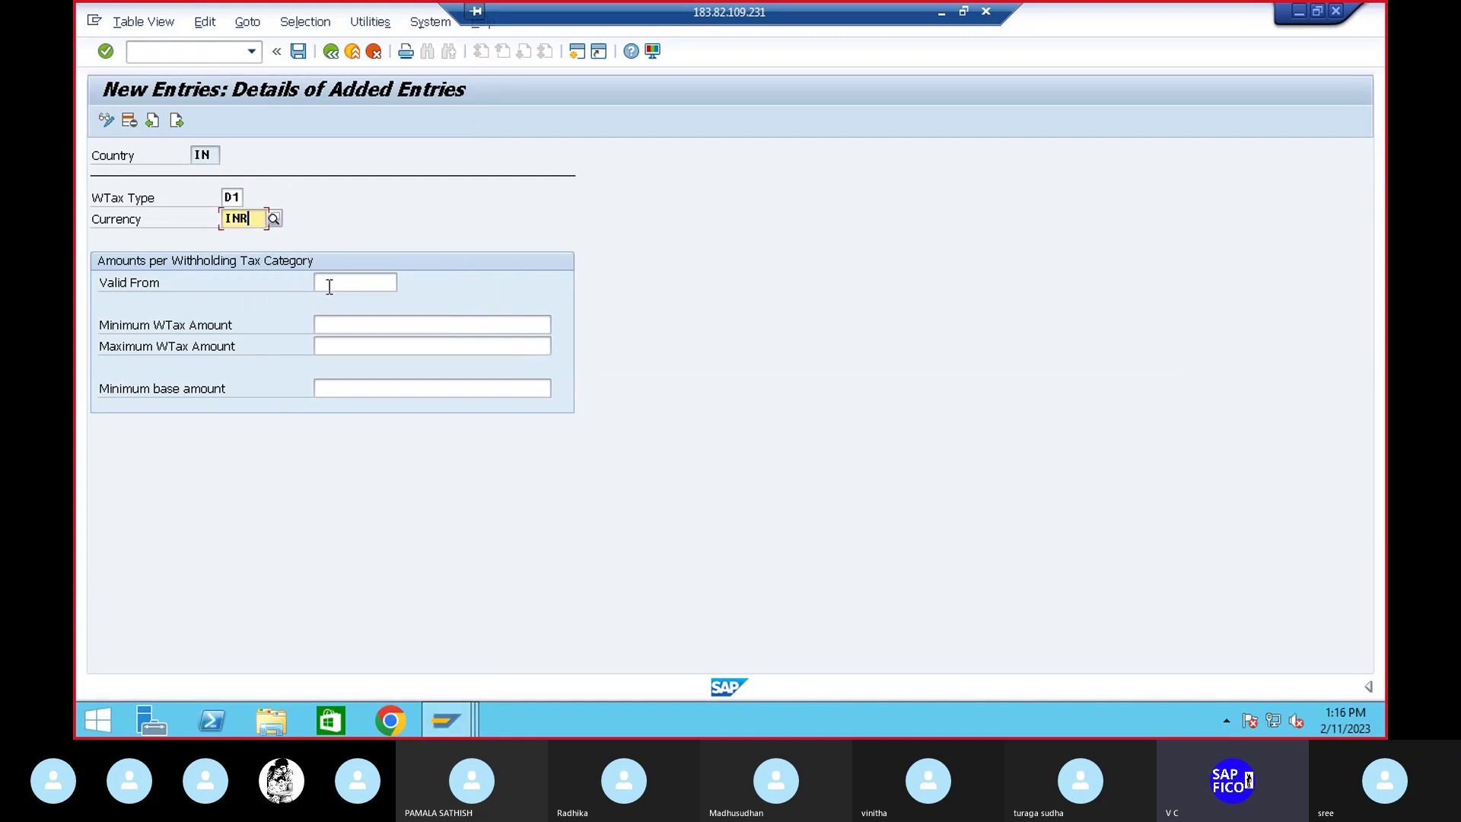
Set the D1 entry's valid-from date to 01.04.2022 and minimum base amount to 200000, and save it to the customizing request
click(329, 283)
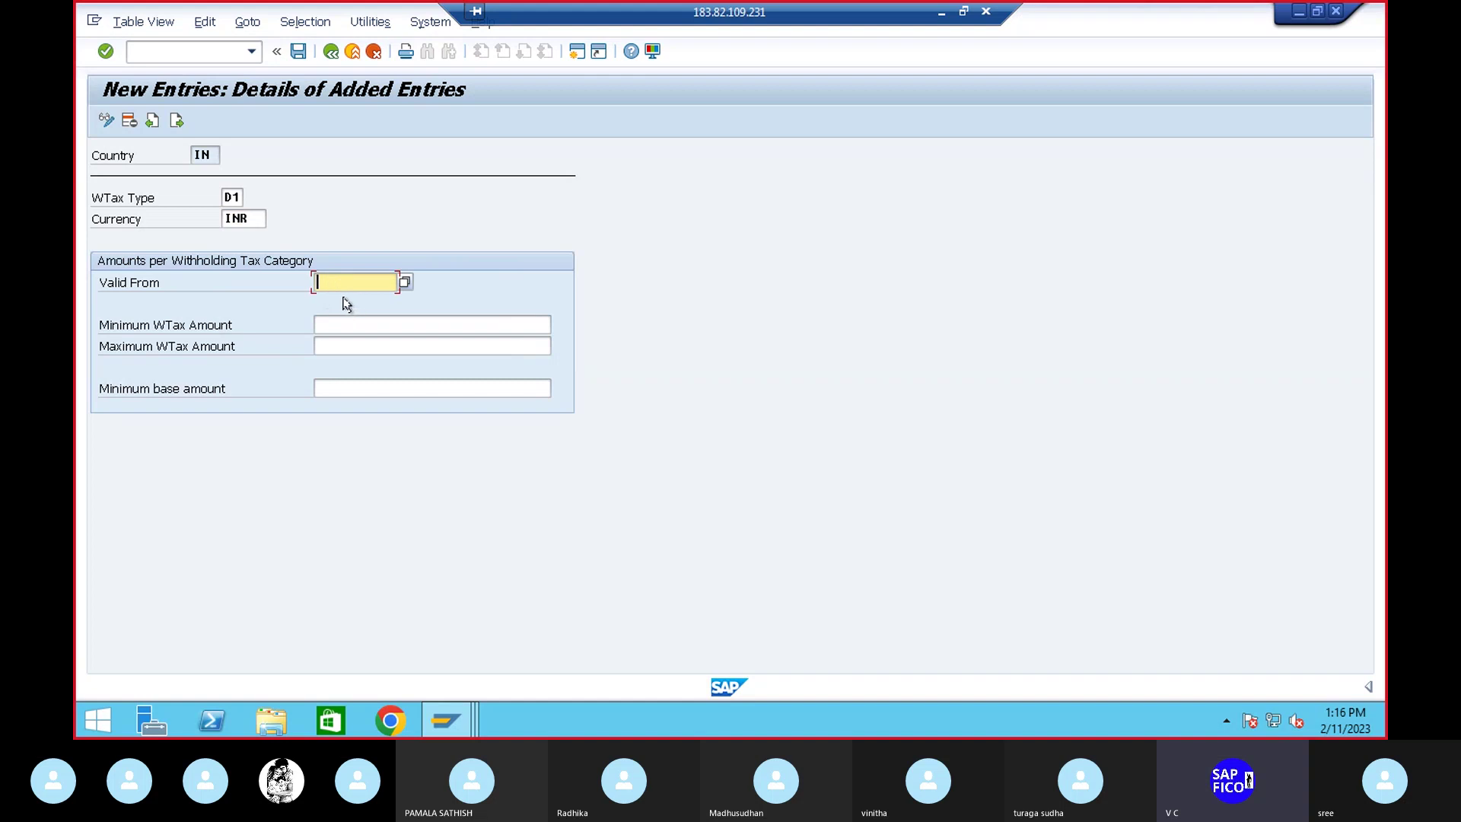
text(0)
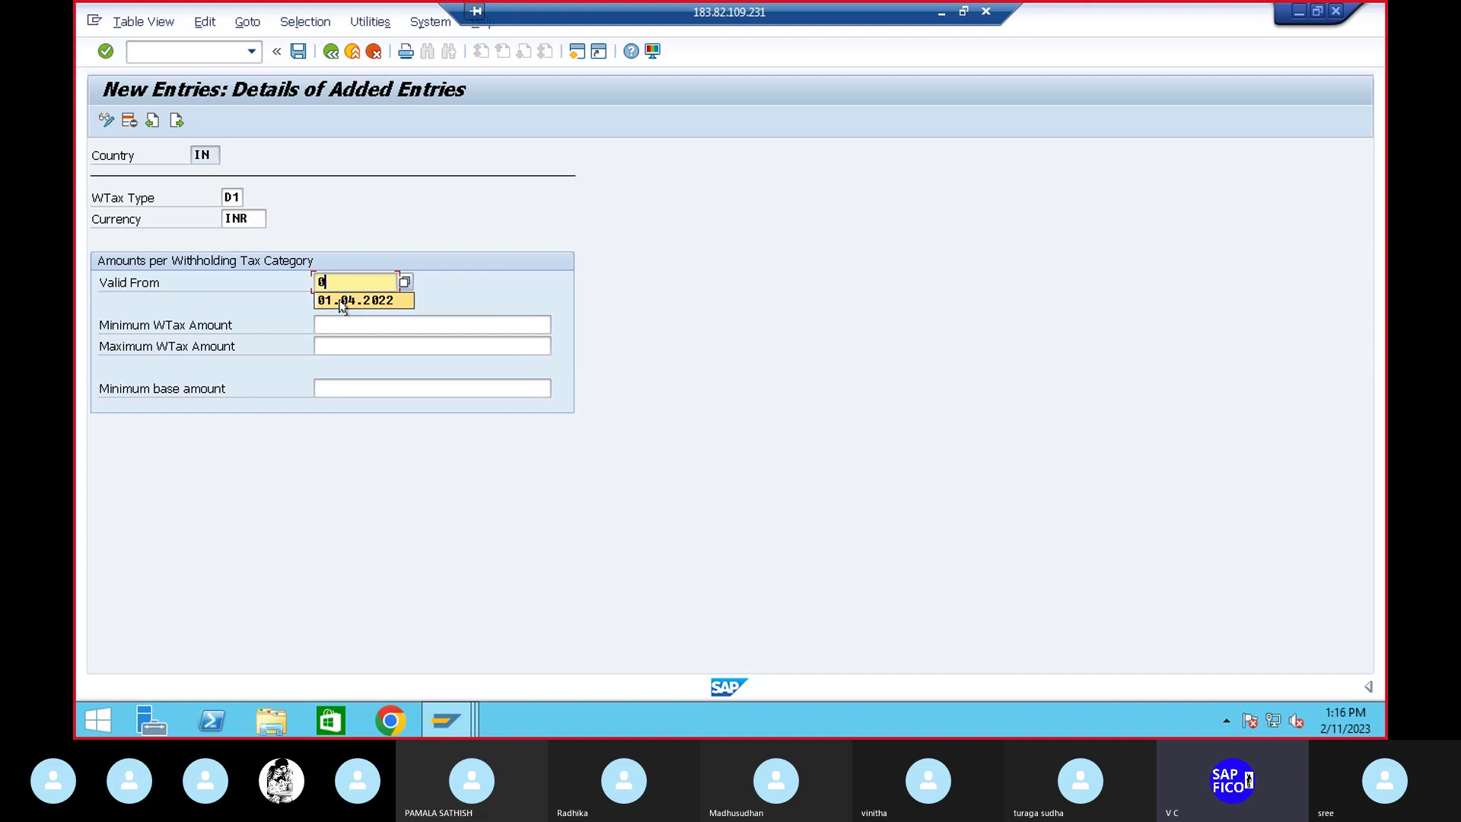
click(335, 301)
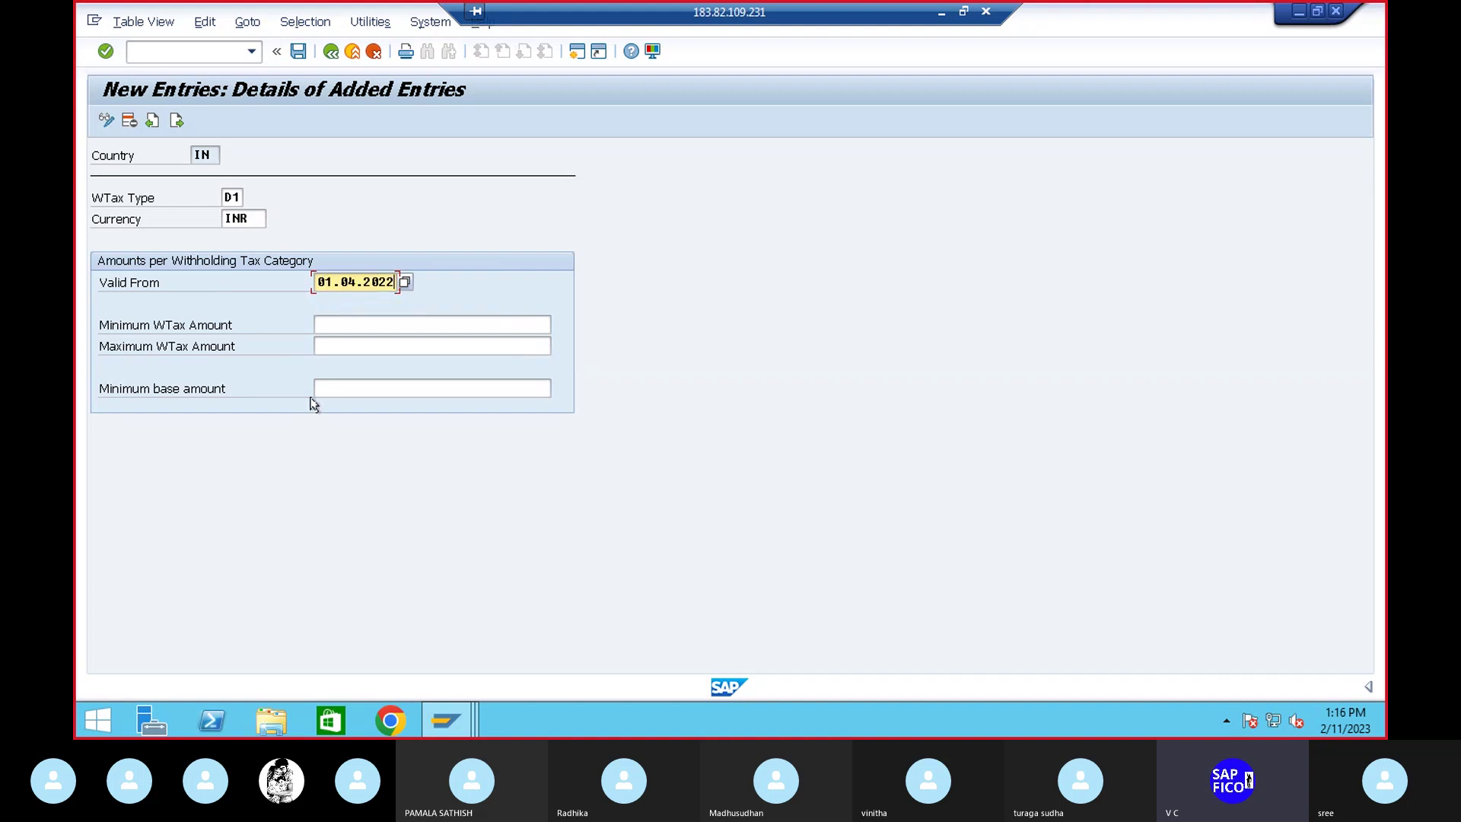
click(351, 390)
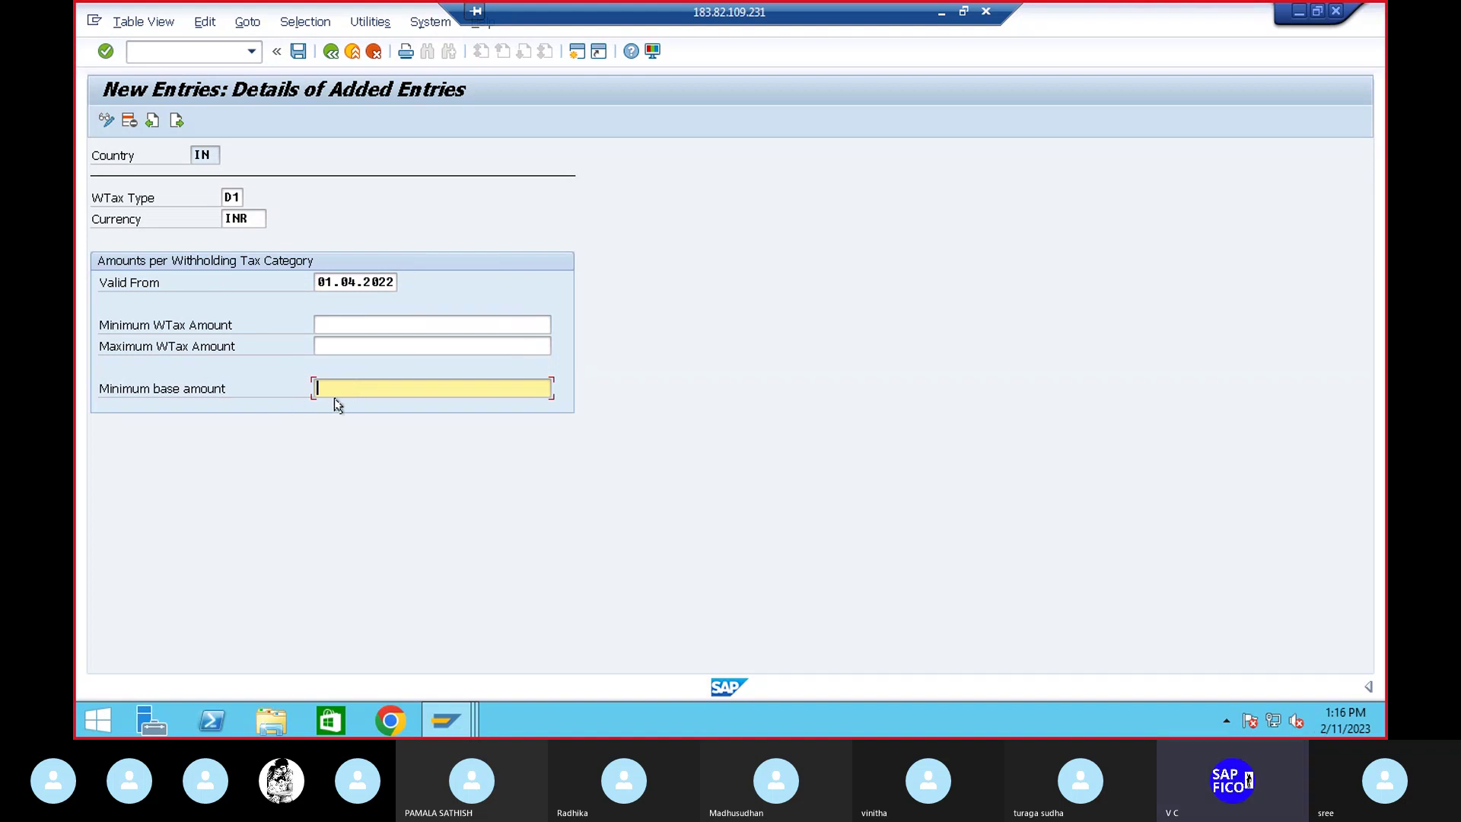
text(200000)
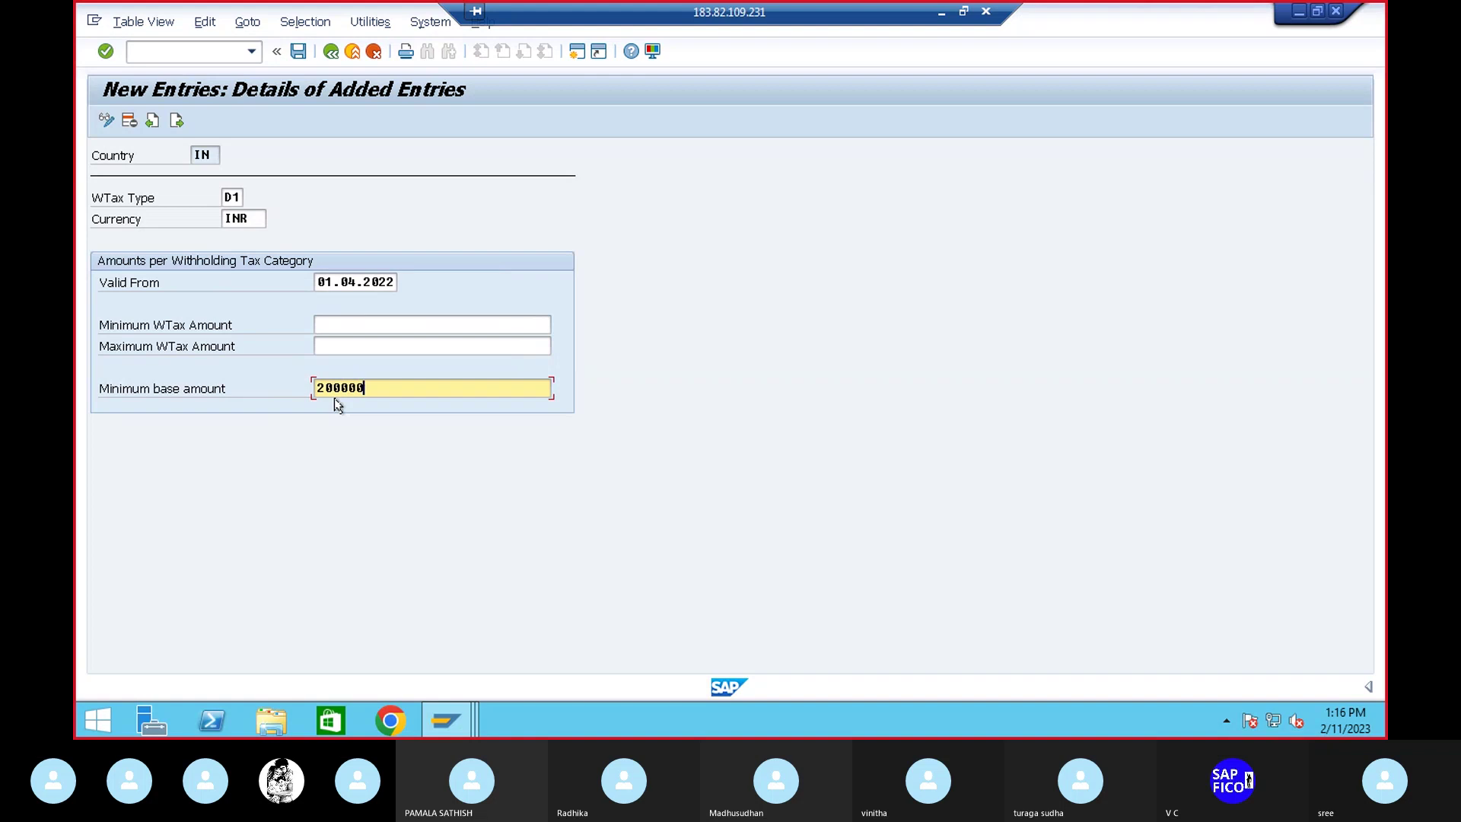
key(Return)
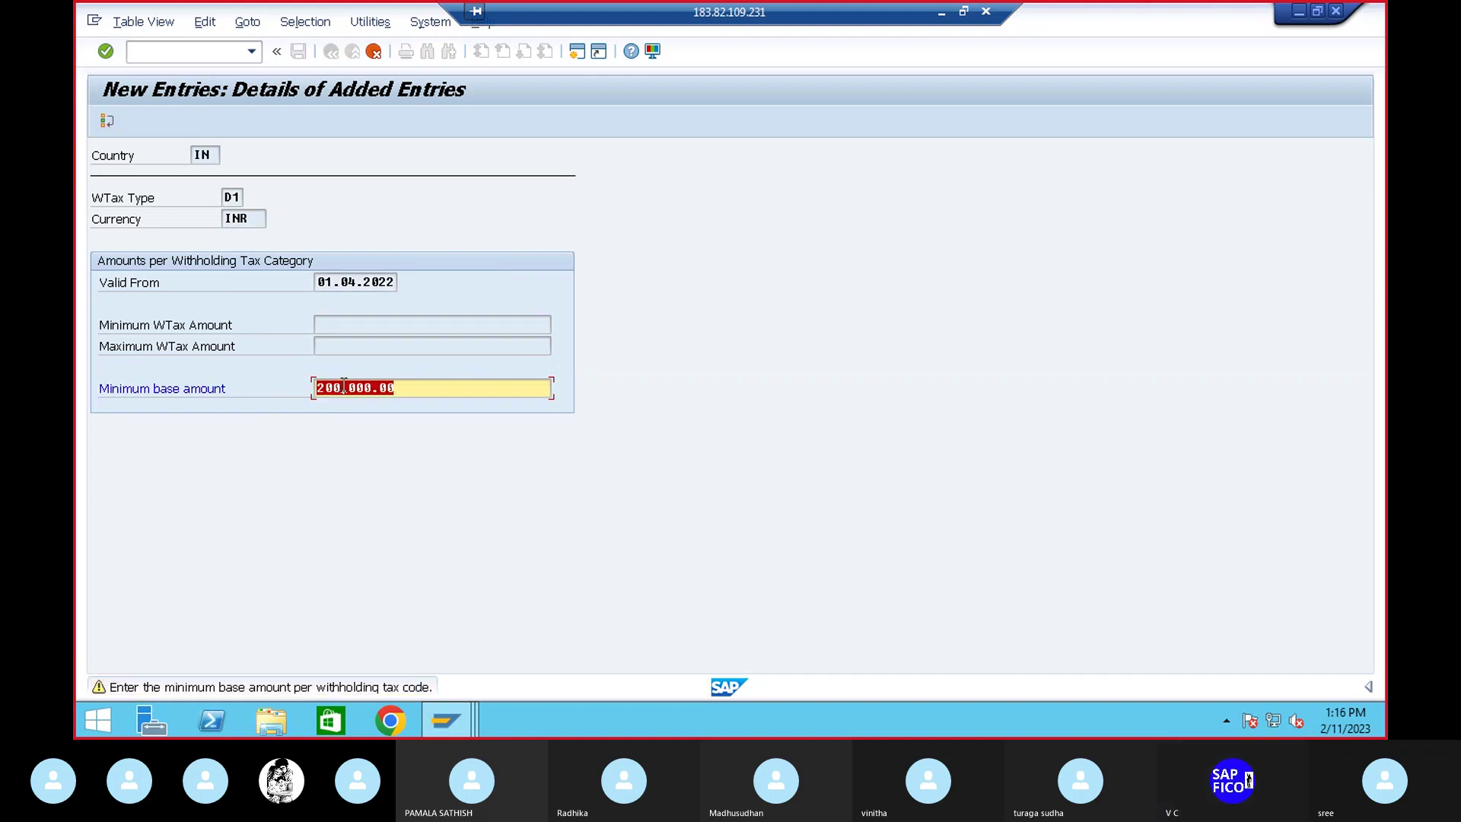
key(Return)
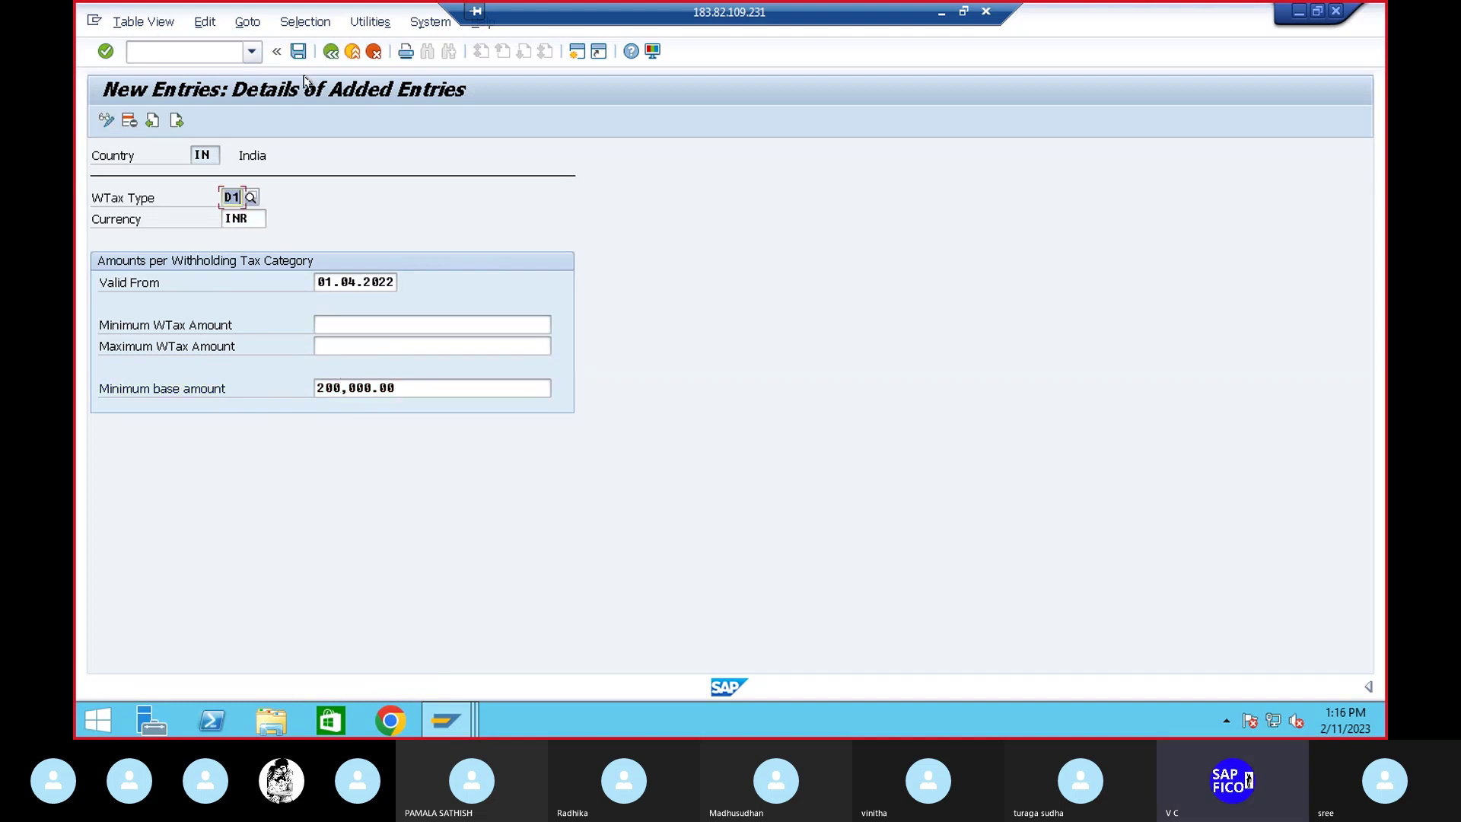
click(298, 52)
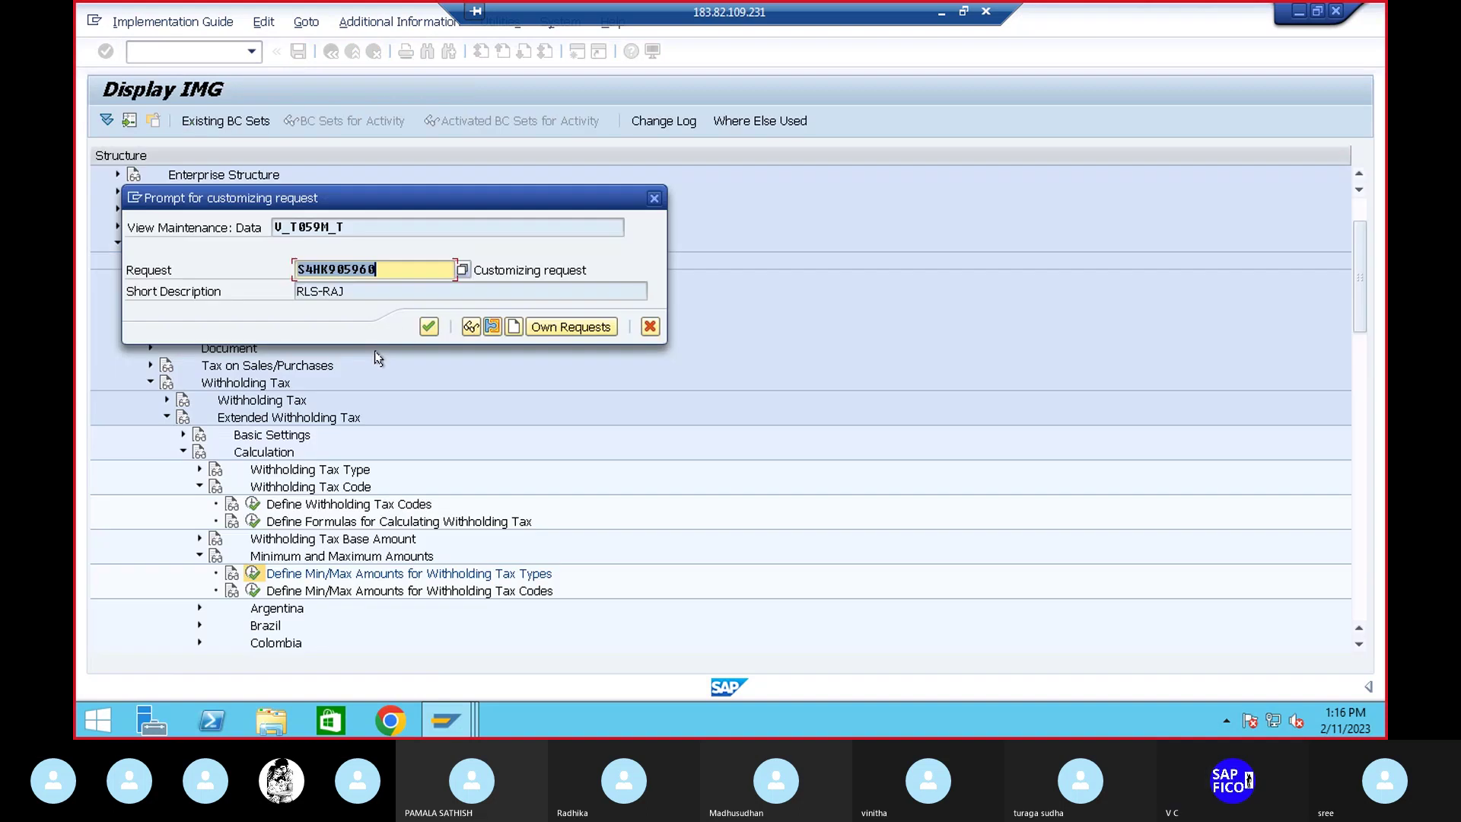
click(427, 328)
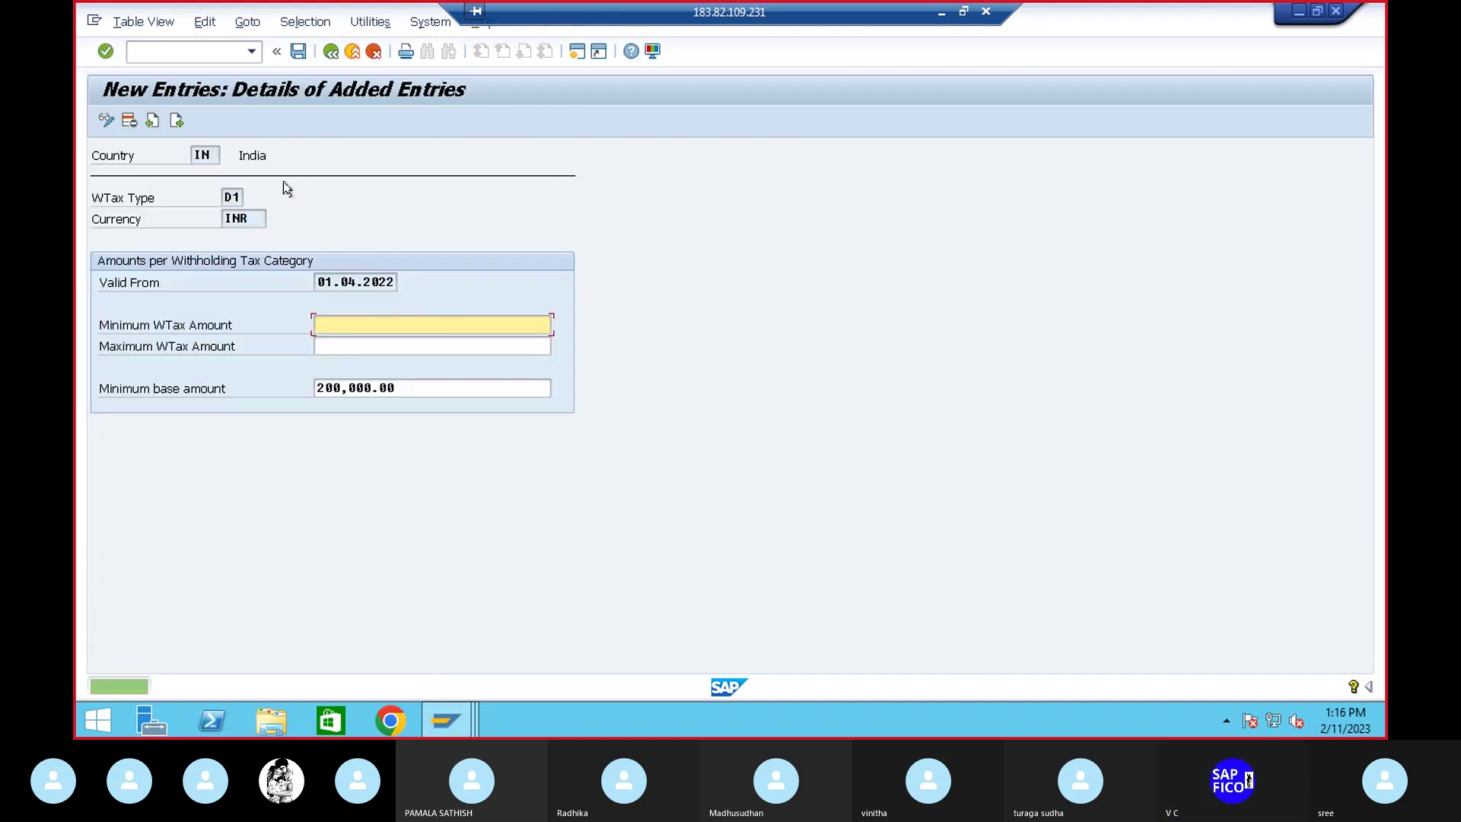
click(330, 52)
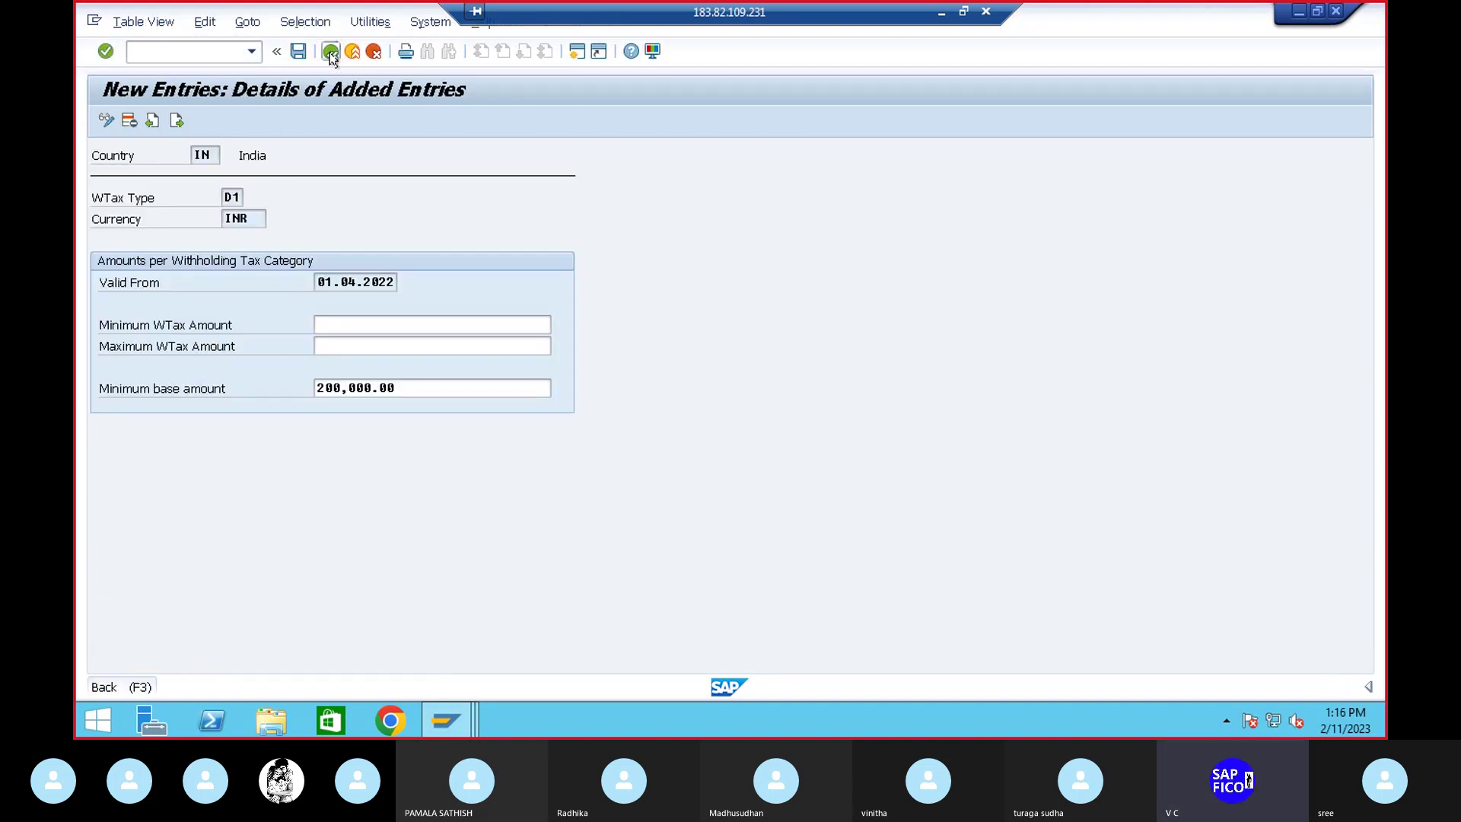
click(331, 51)
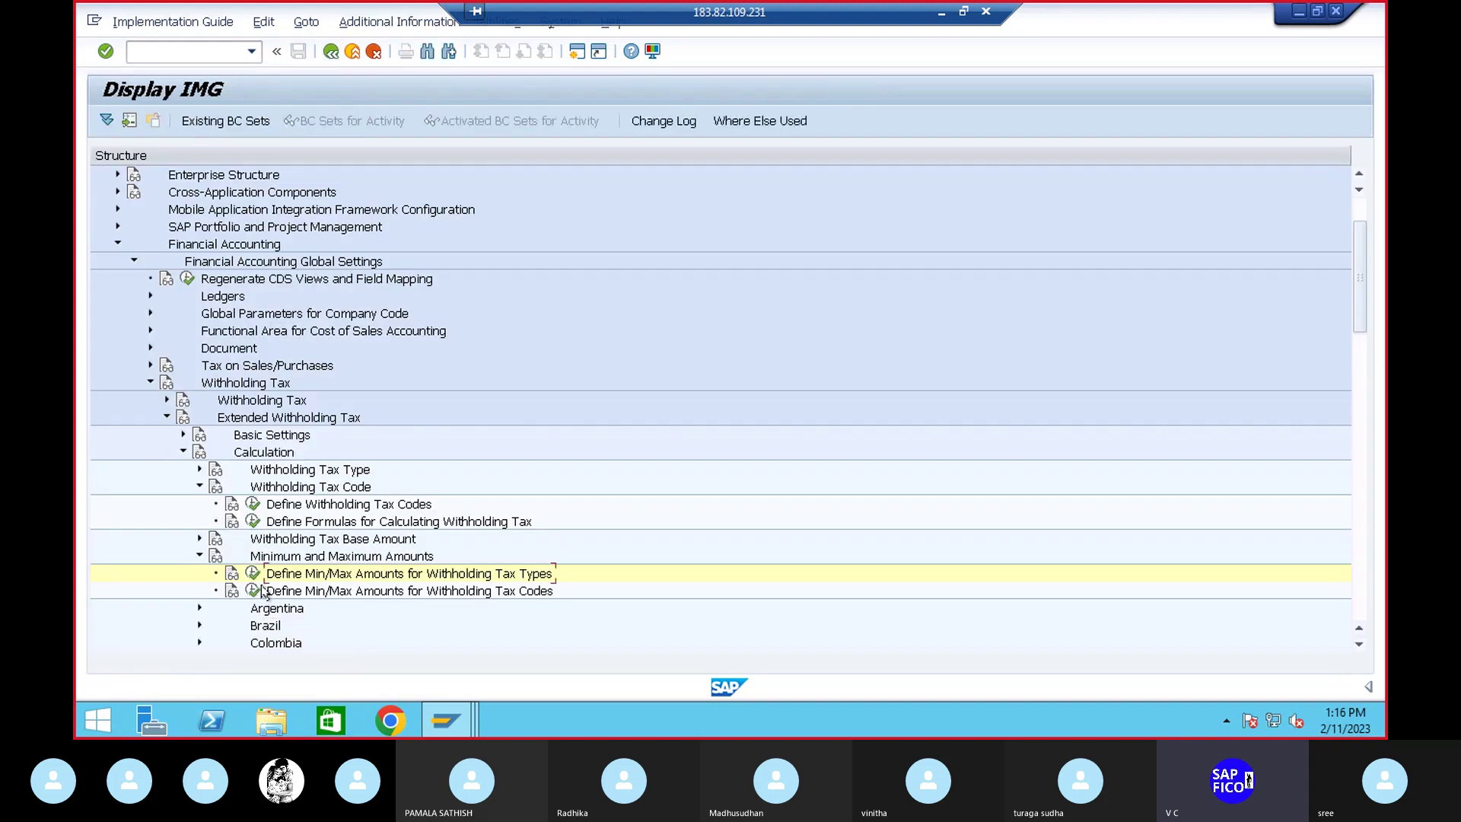
click(253, 591)
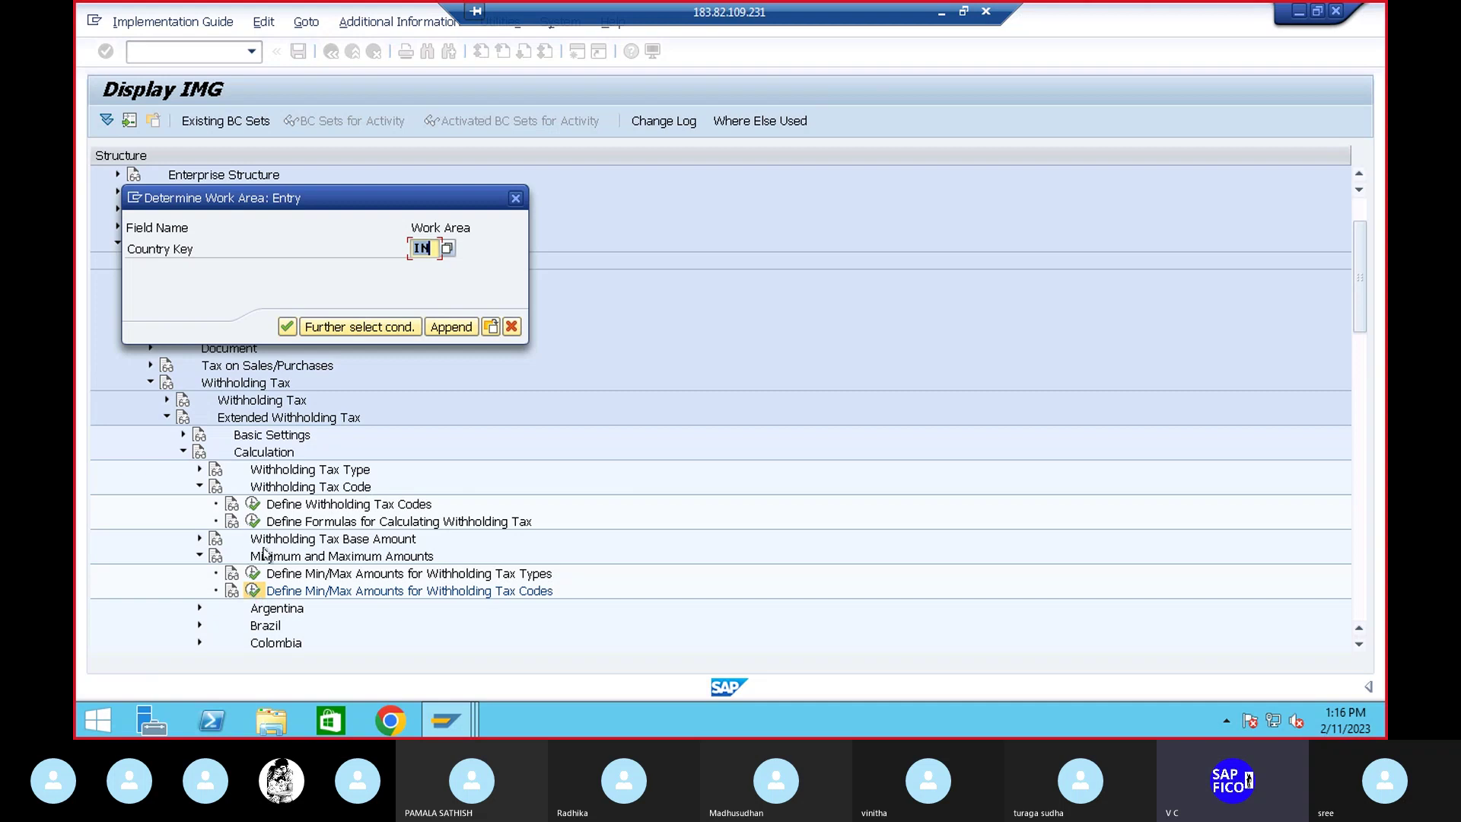
click(515, 201)
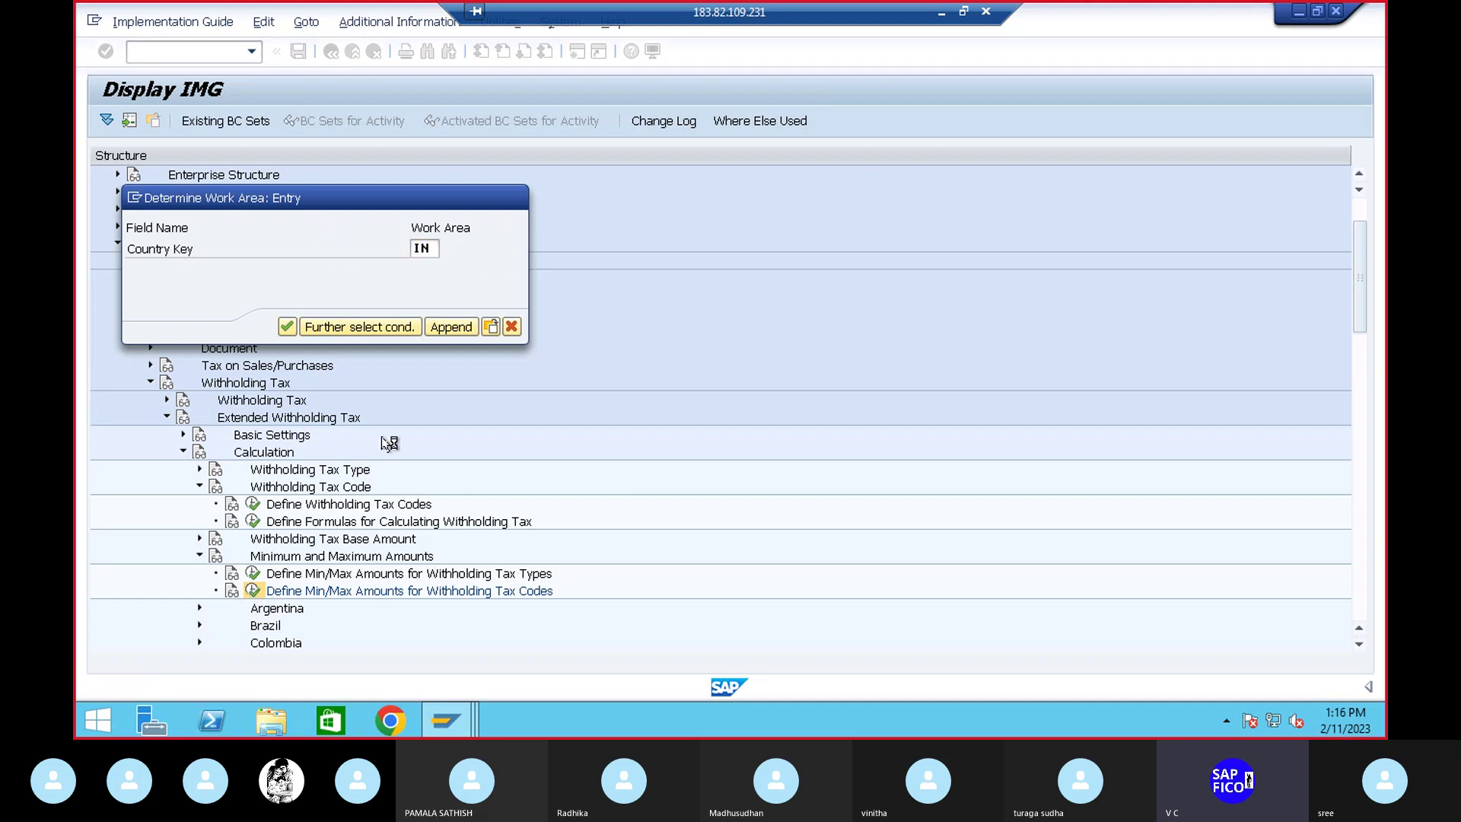
click(360, 418)
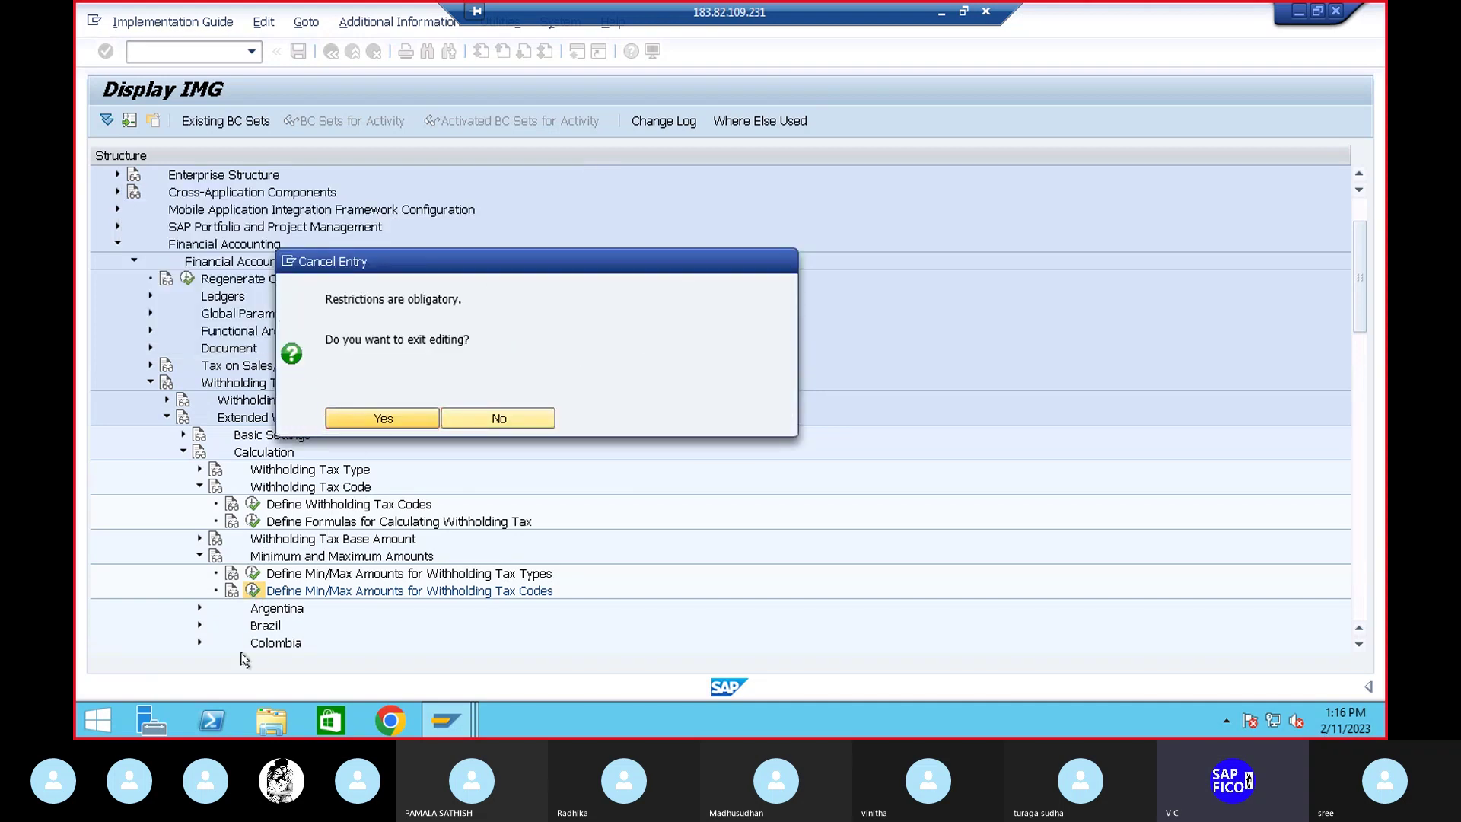
Reopen Define Min/Max Amounts for Withholding Tax Types for country IN and add a new entry for type D2 with currency INR
click(254, 575)
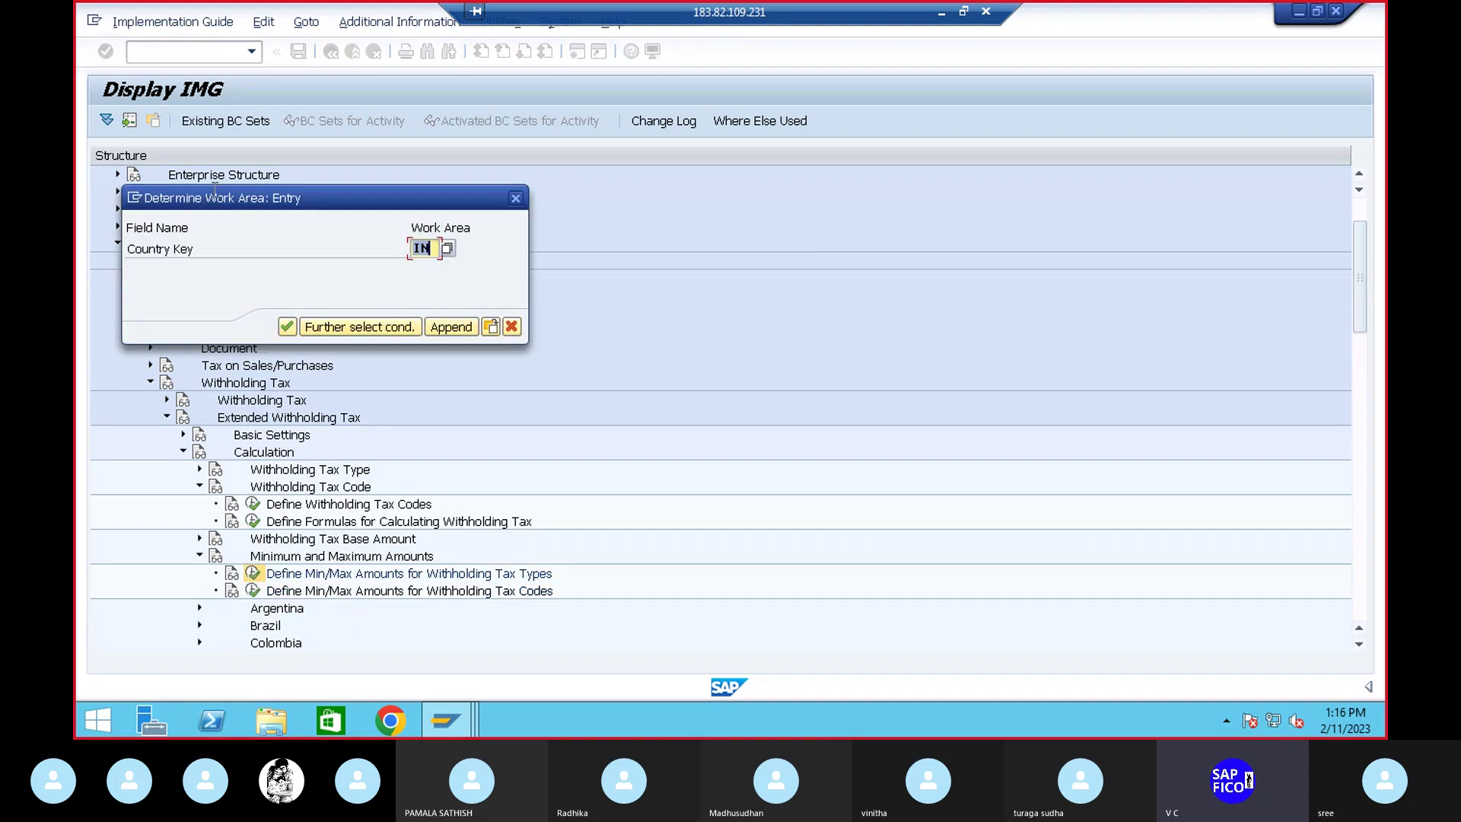
key(Return)
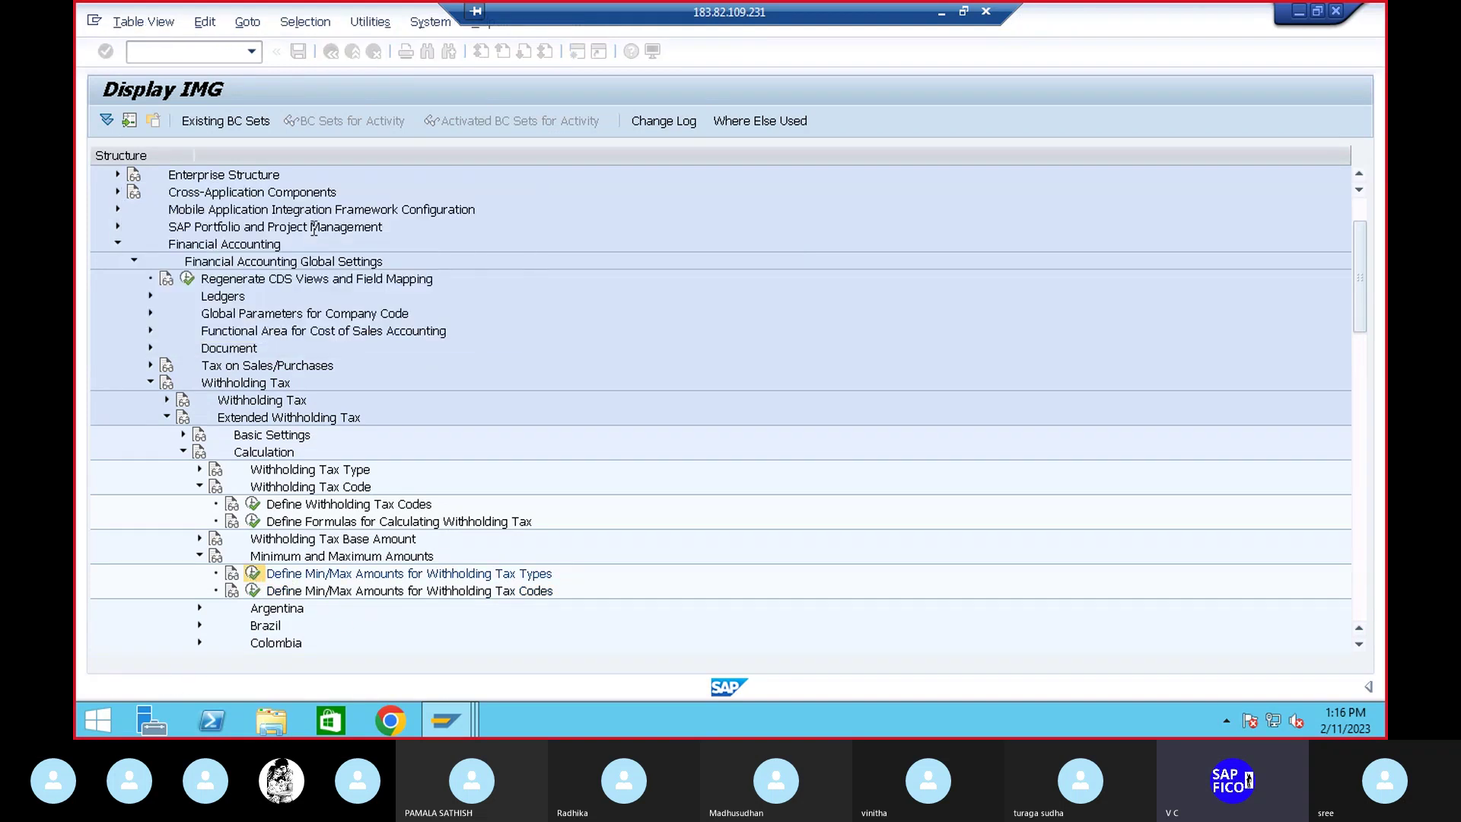
click(182, 122)
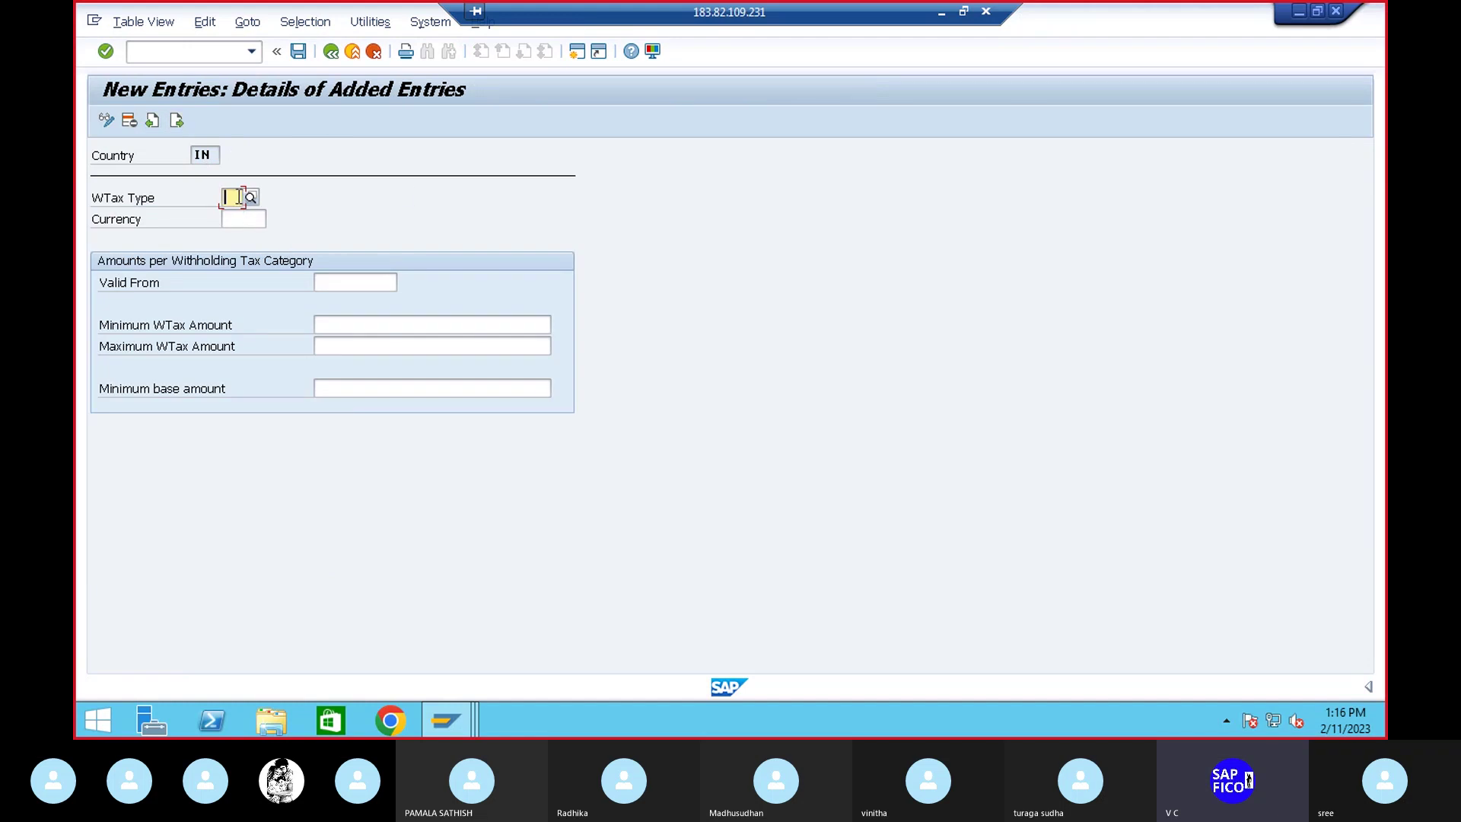
text(d)
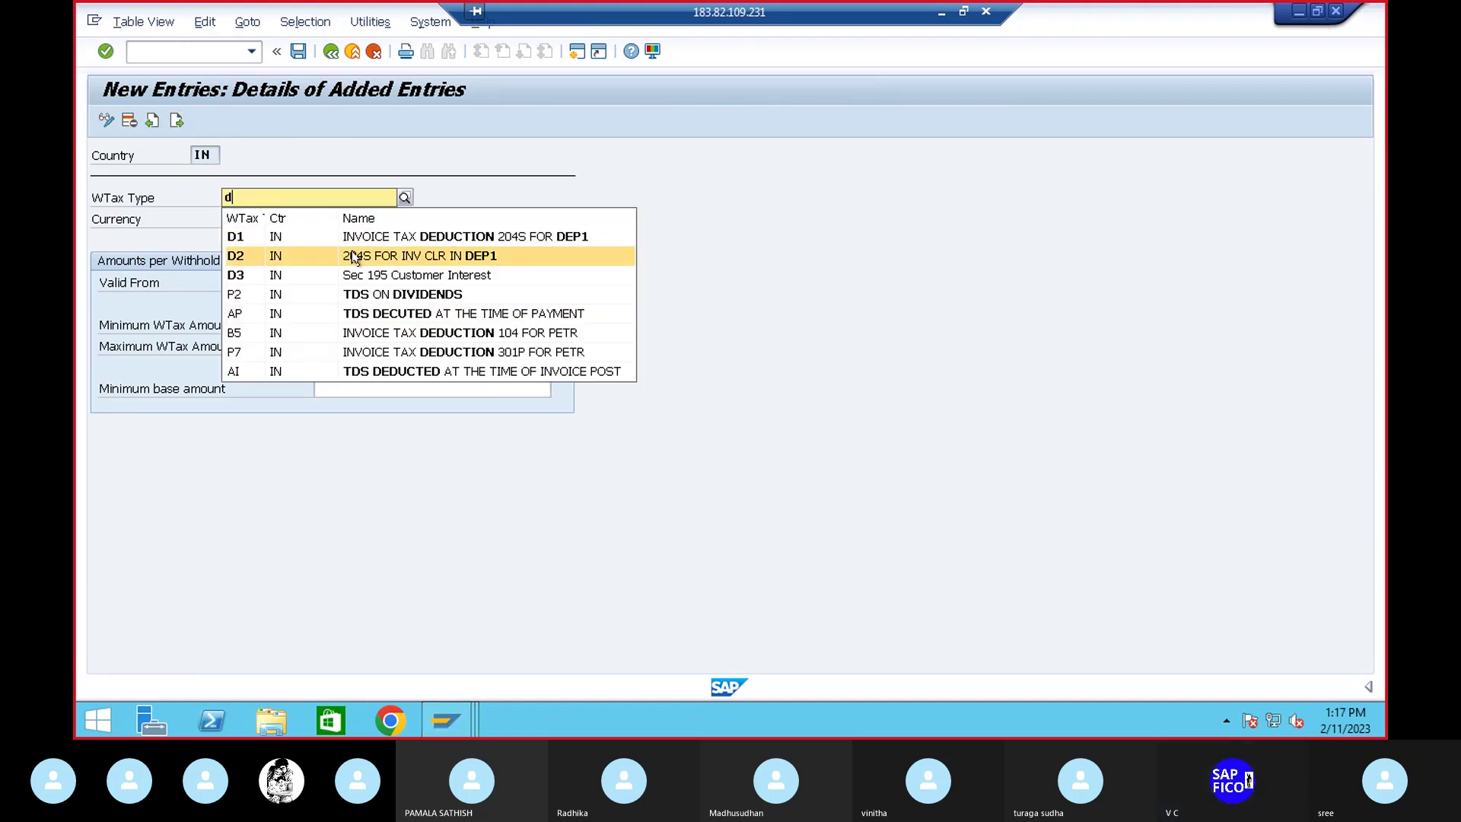
click(353, 256)
click(252, 218)
text(i)
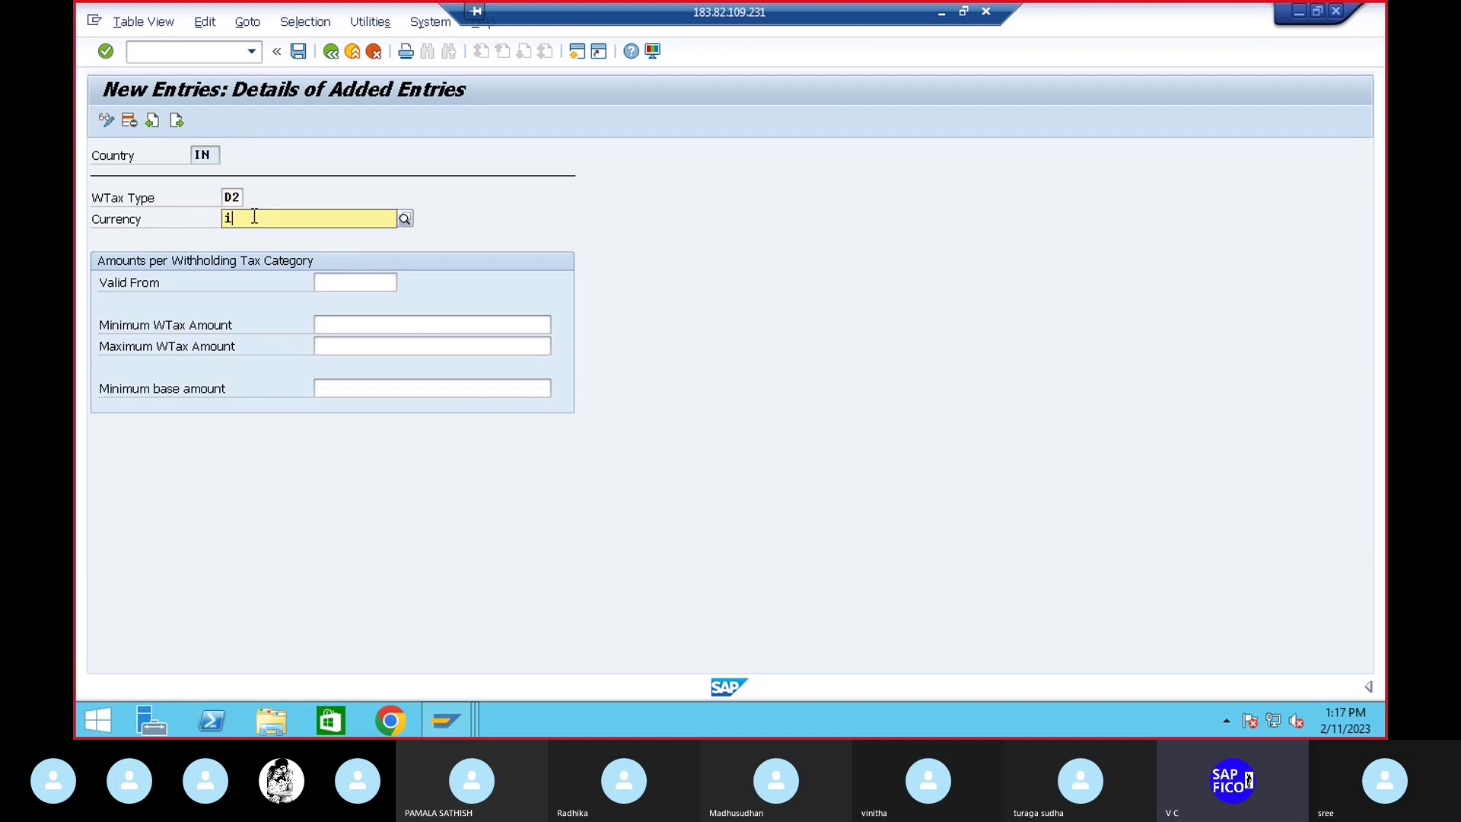
text(nr)
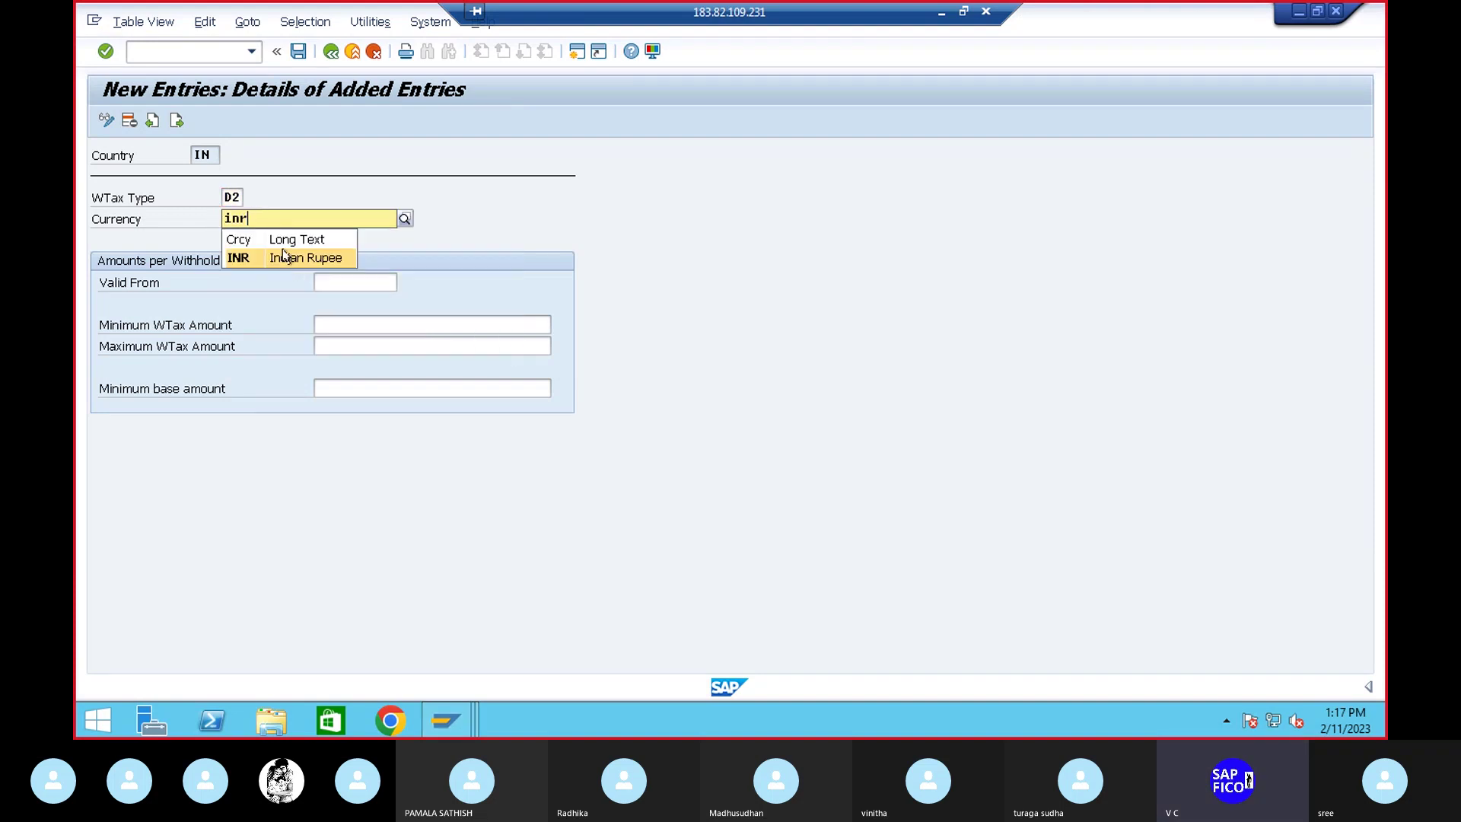
click(284, 256)
Set the D2 entry's valid-from date to 01.04.2022 and minimum base amount to 200000, and save it to the customizing request
click(361, 283)
text(0)
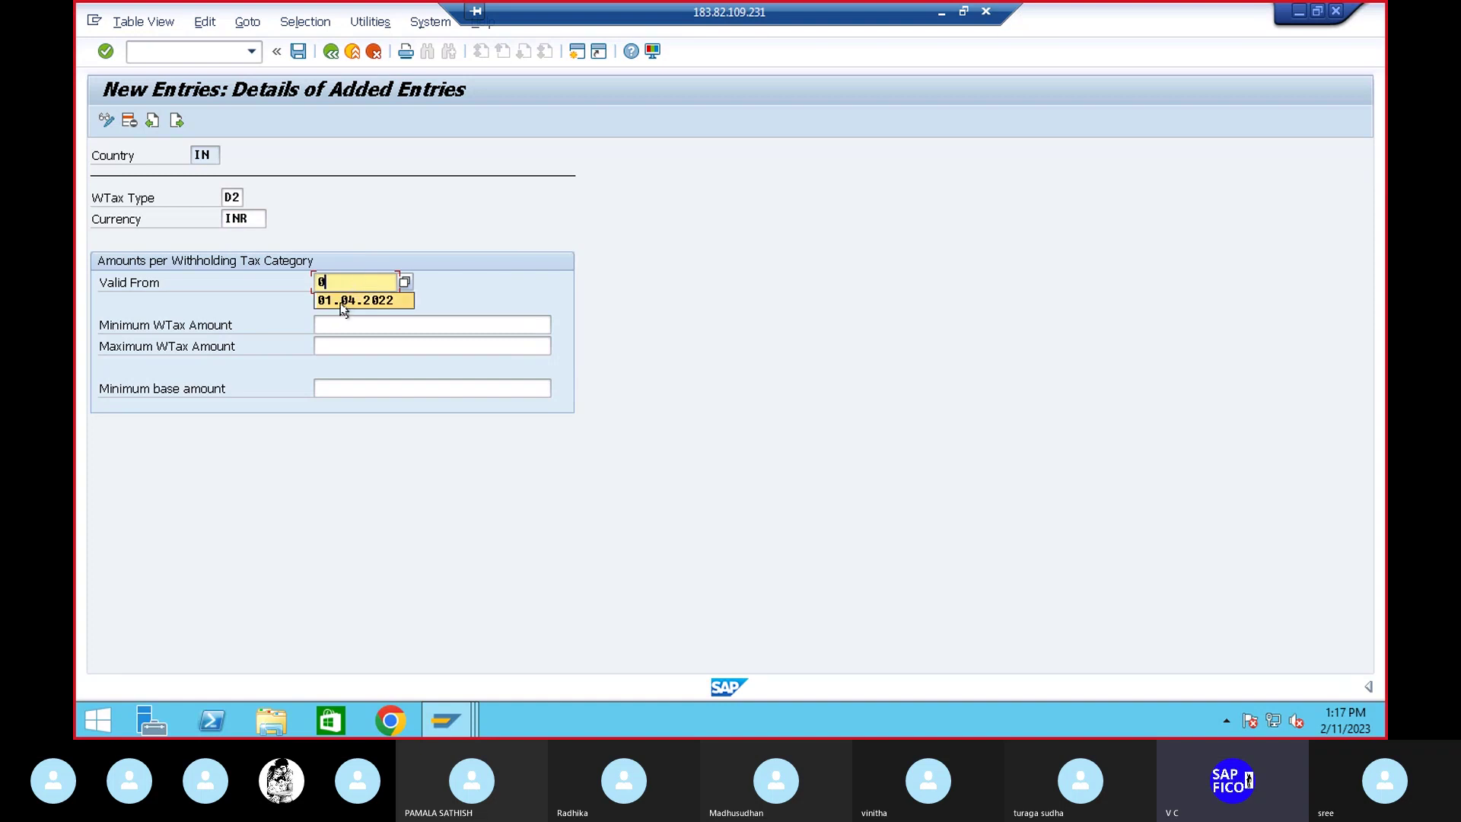
click(343, 301)
click(336, 390)
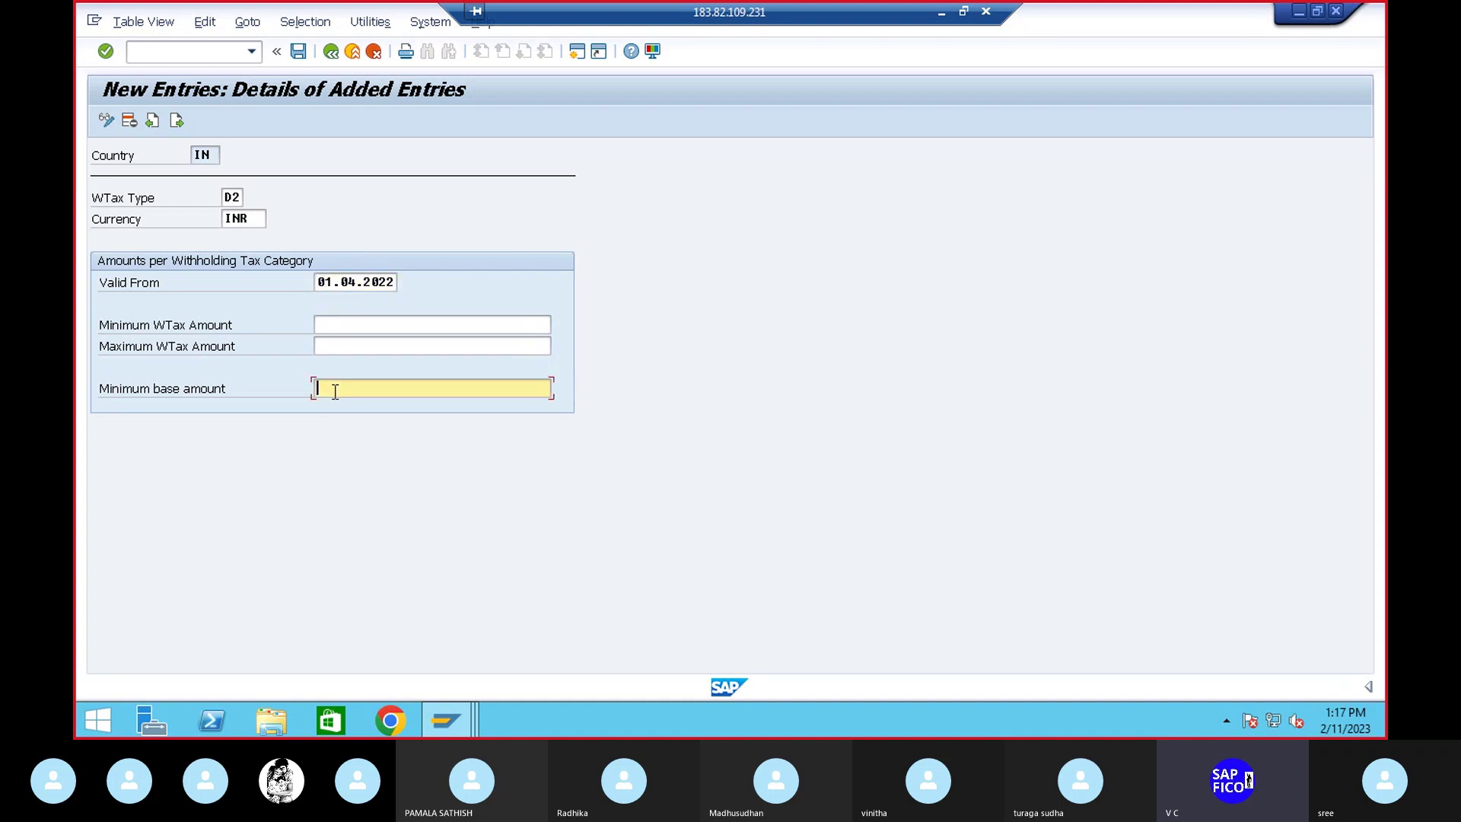
text(2)
click(337, 408)
key(Return)
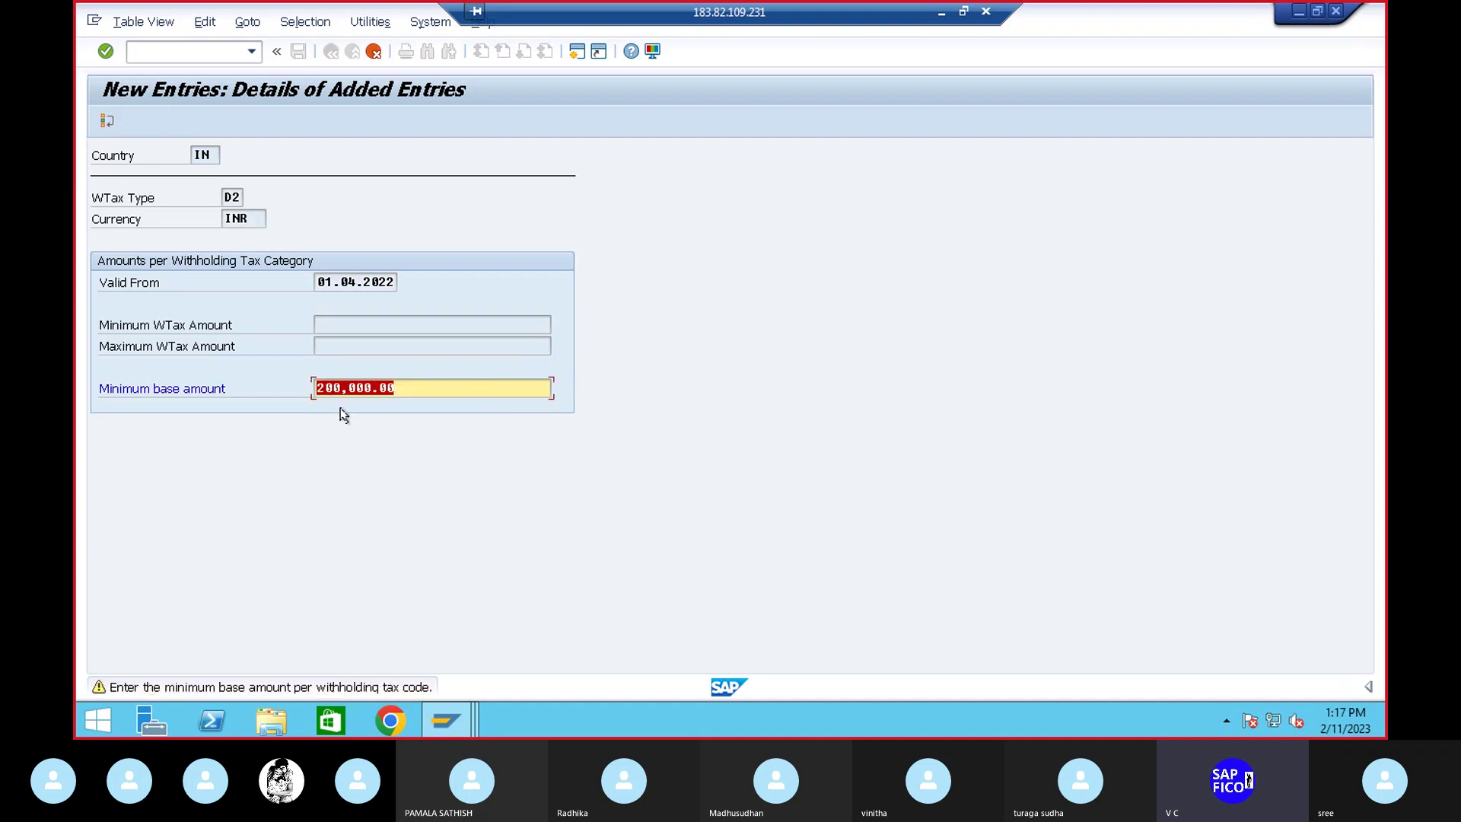
key(Return)
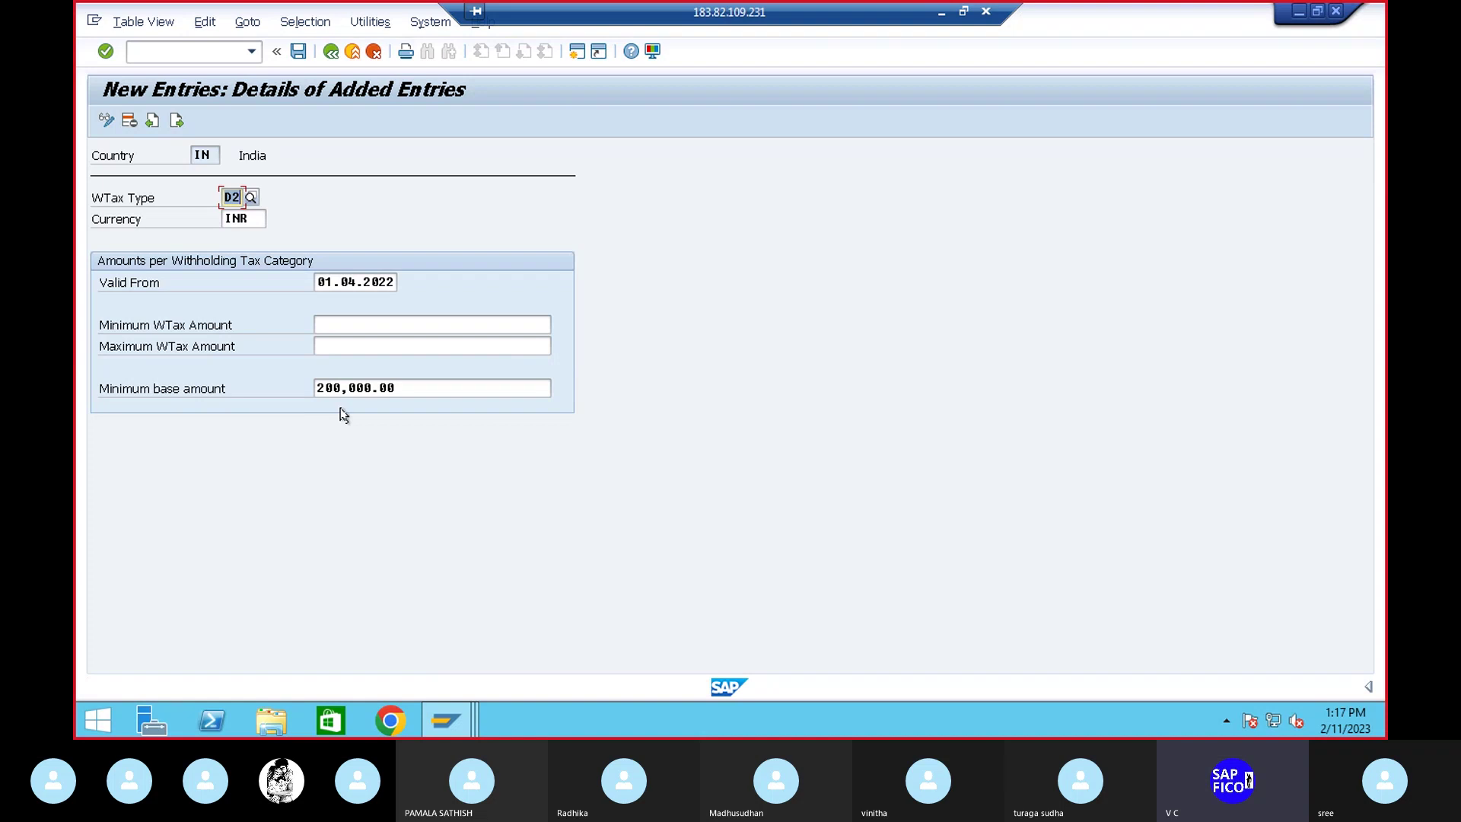
click(298, 51)
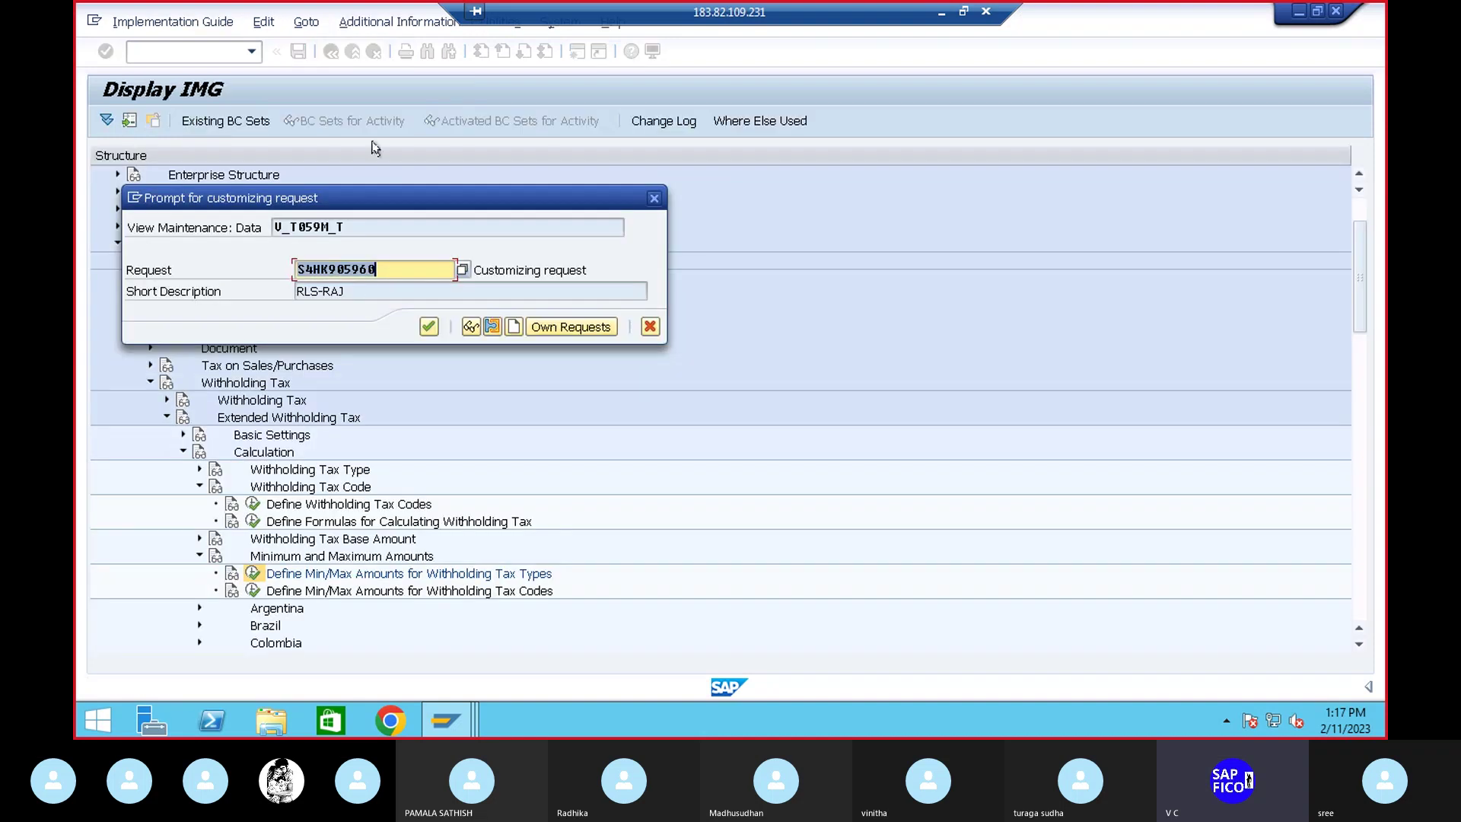
click(429, 327)
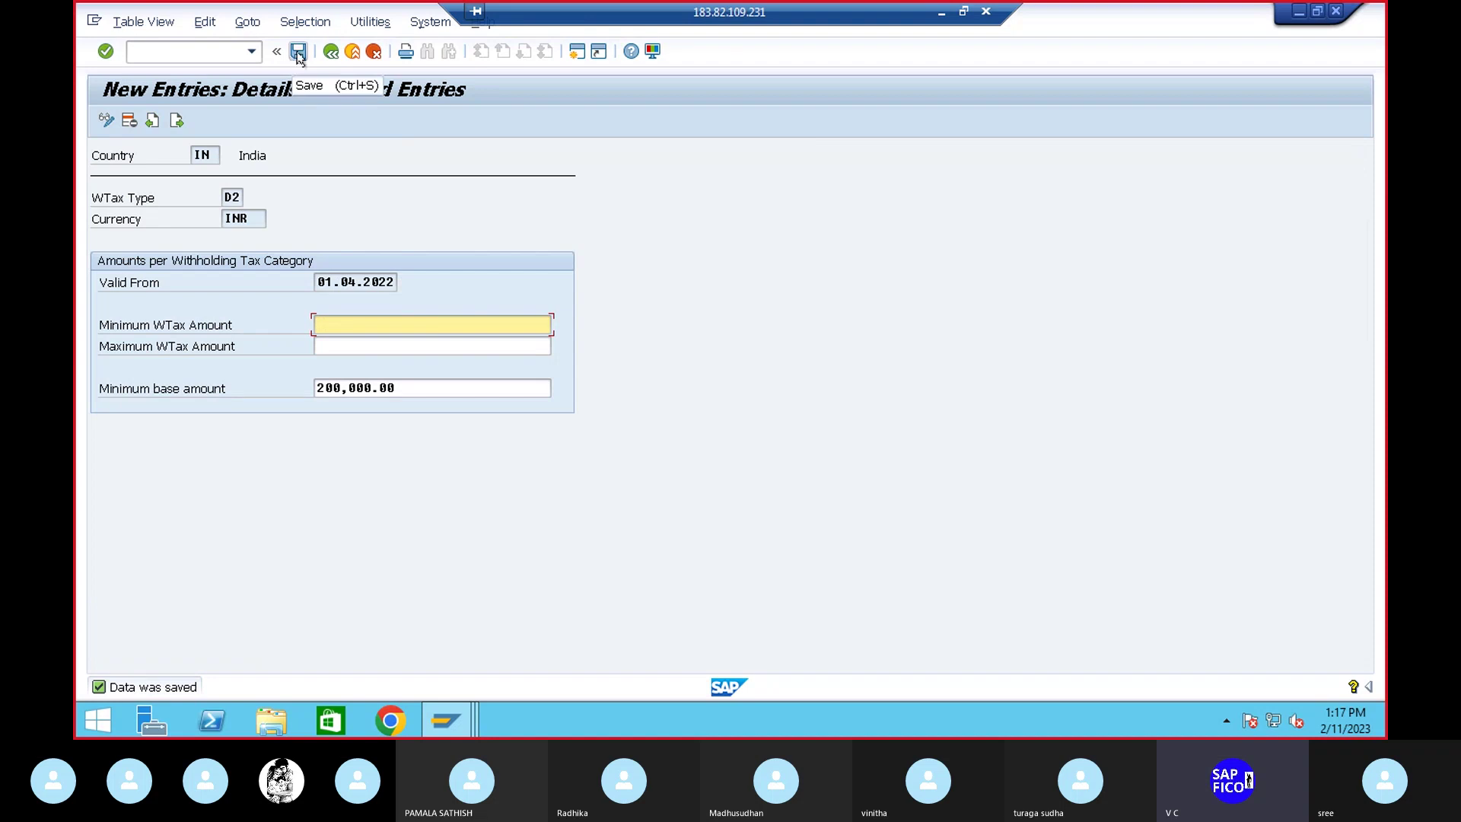
Return to the implementation guide and open Define Min/Max Amounts for Withholding Tax Codes for country IN
click(330, 51)
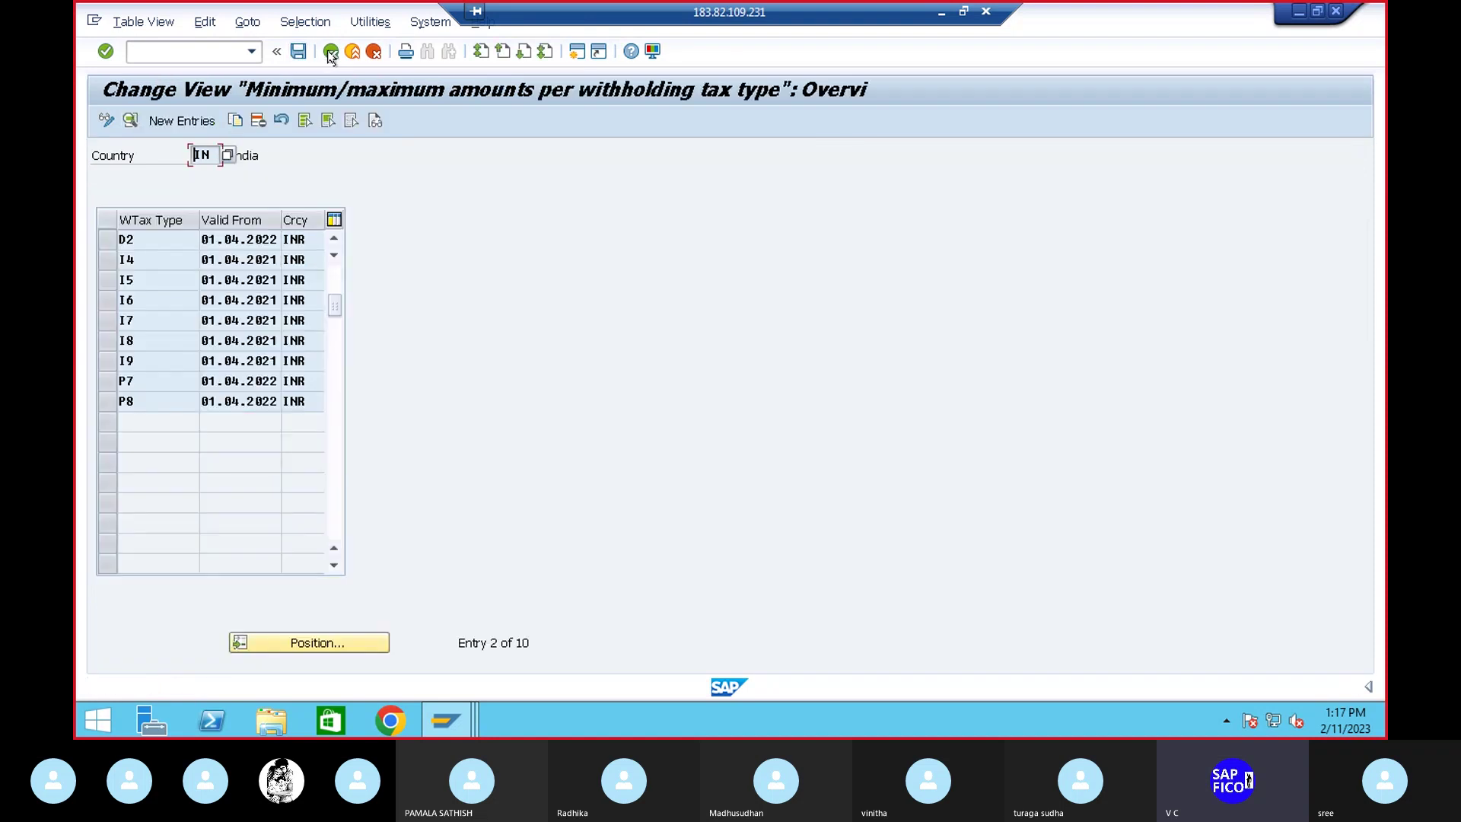
click(330, 52)
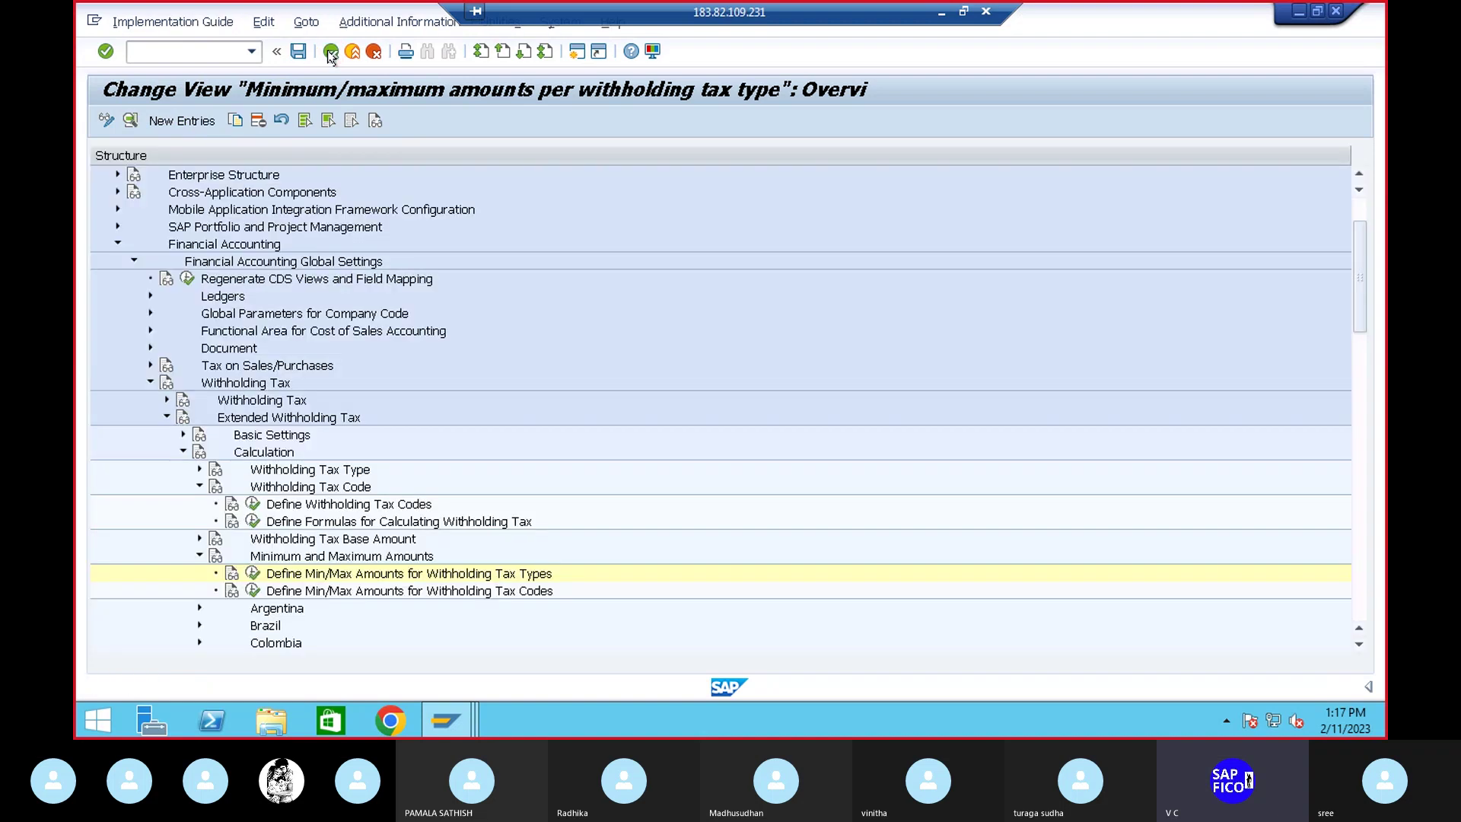
click(253, 592)
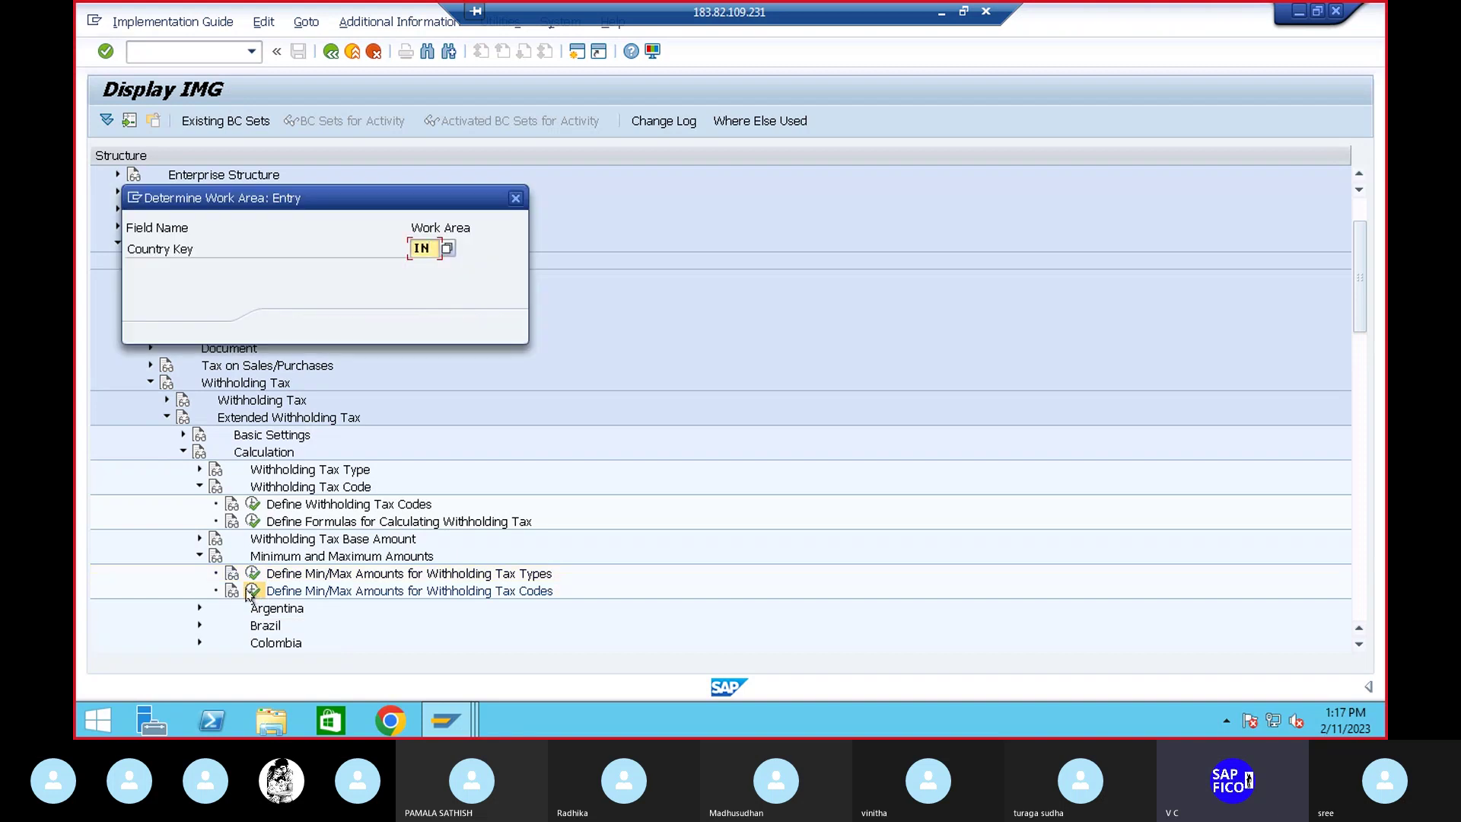
click(287, 327)
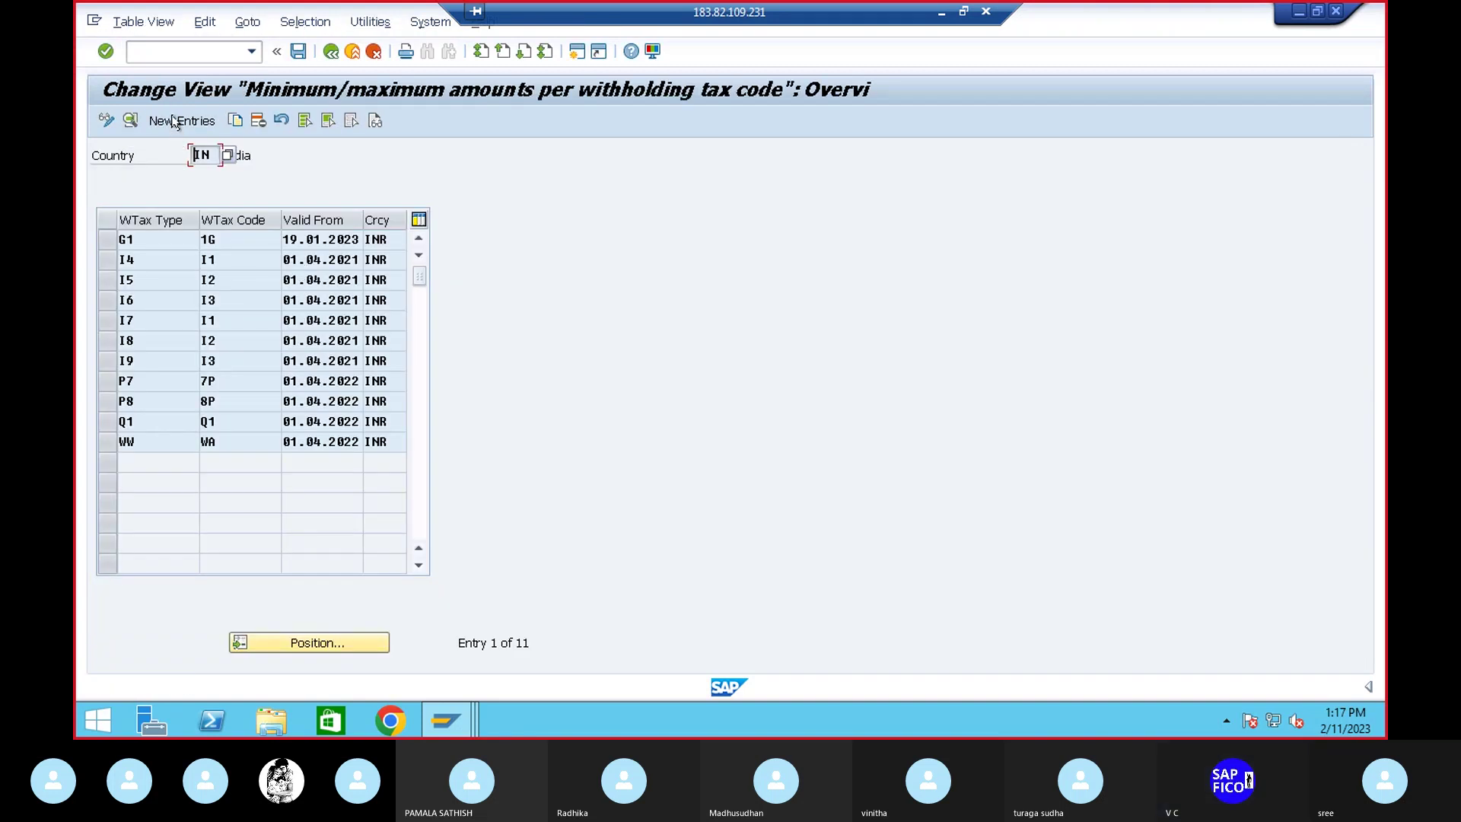
Add a new minimum/maximum amount entry for withholding tax type D1, tax code 1D, with currency INR
click(175, 122)
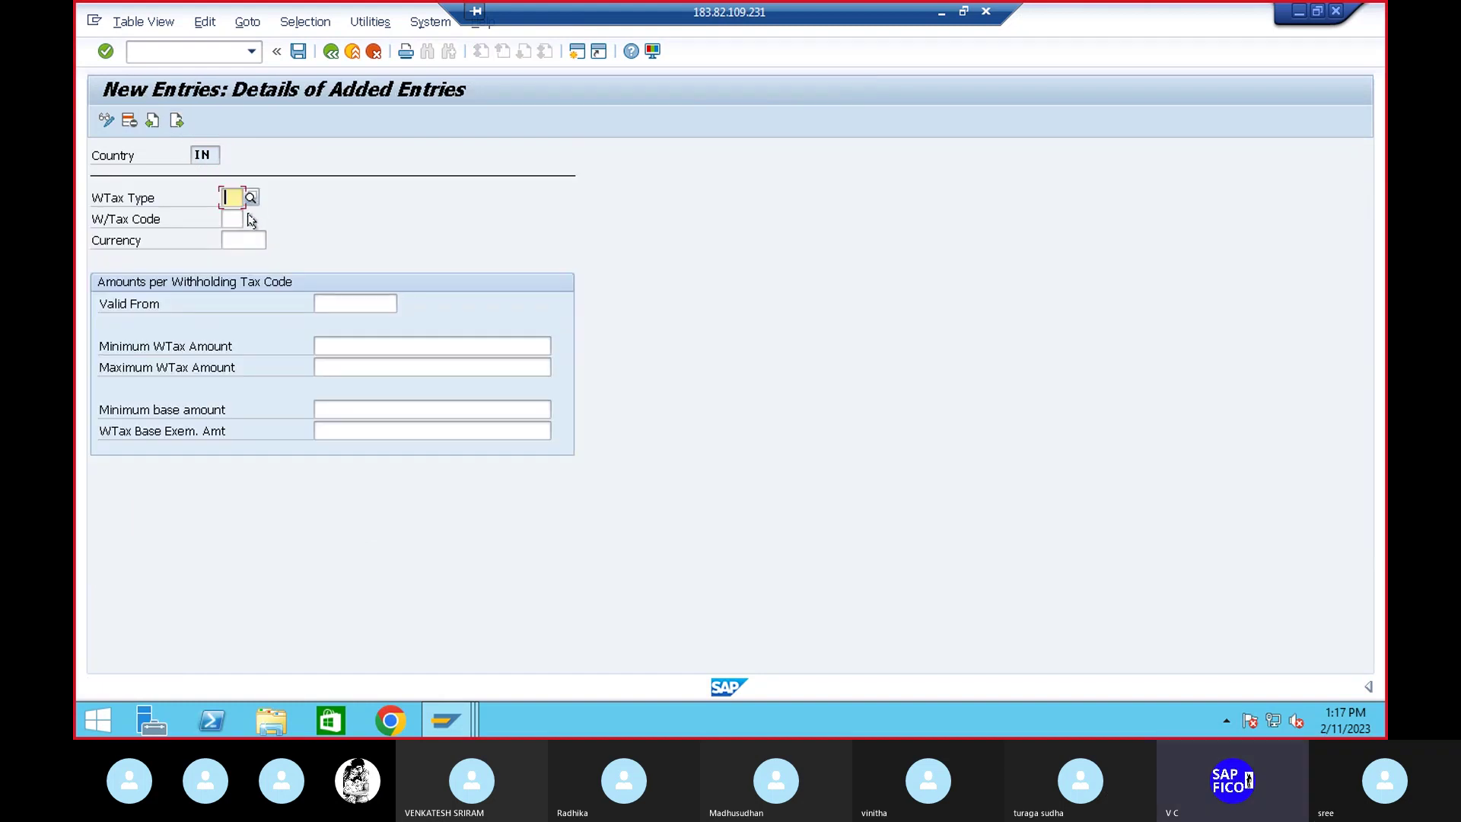
text(d)
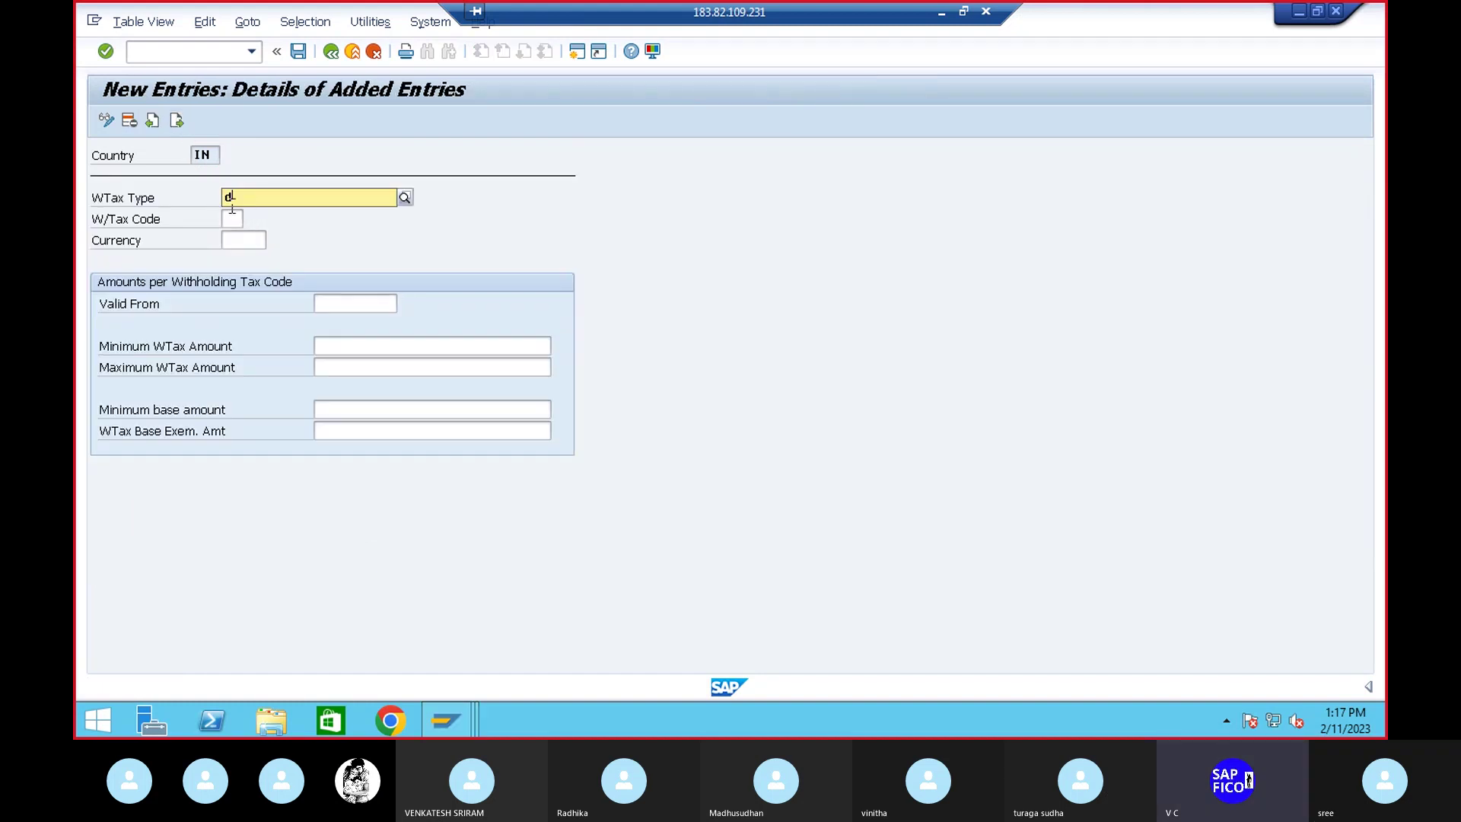
click(369, 231)
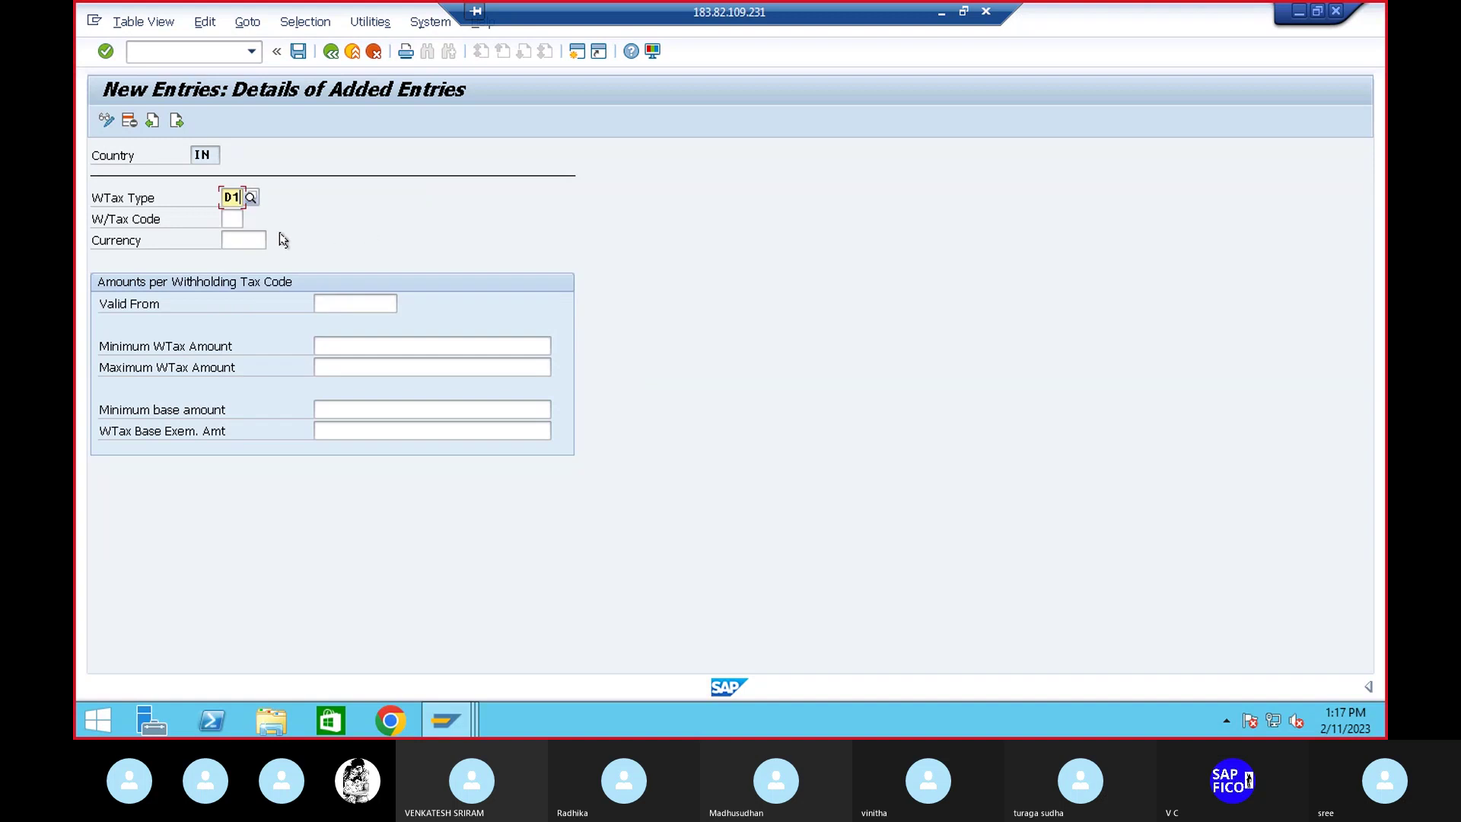
click(233, 219)
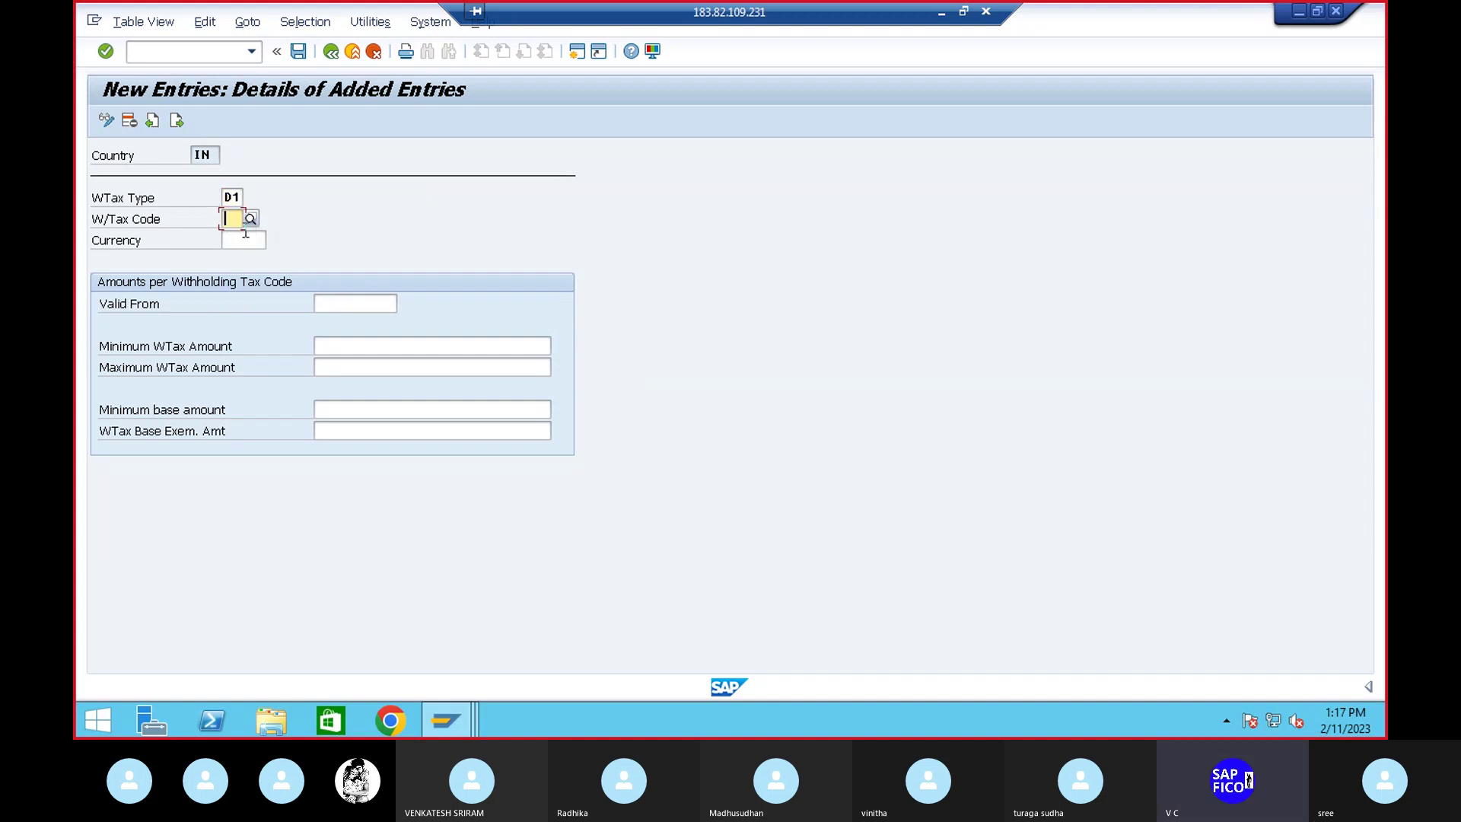
text(1)
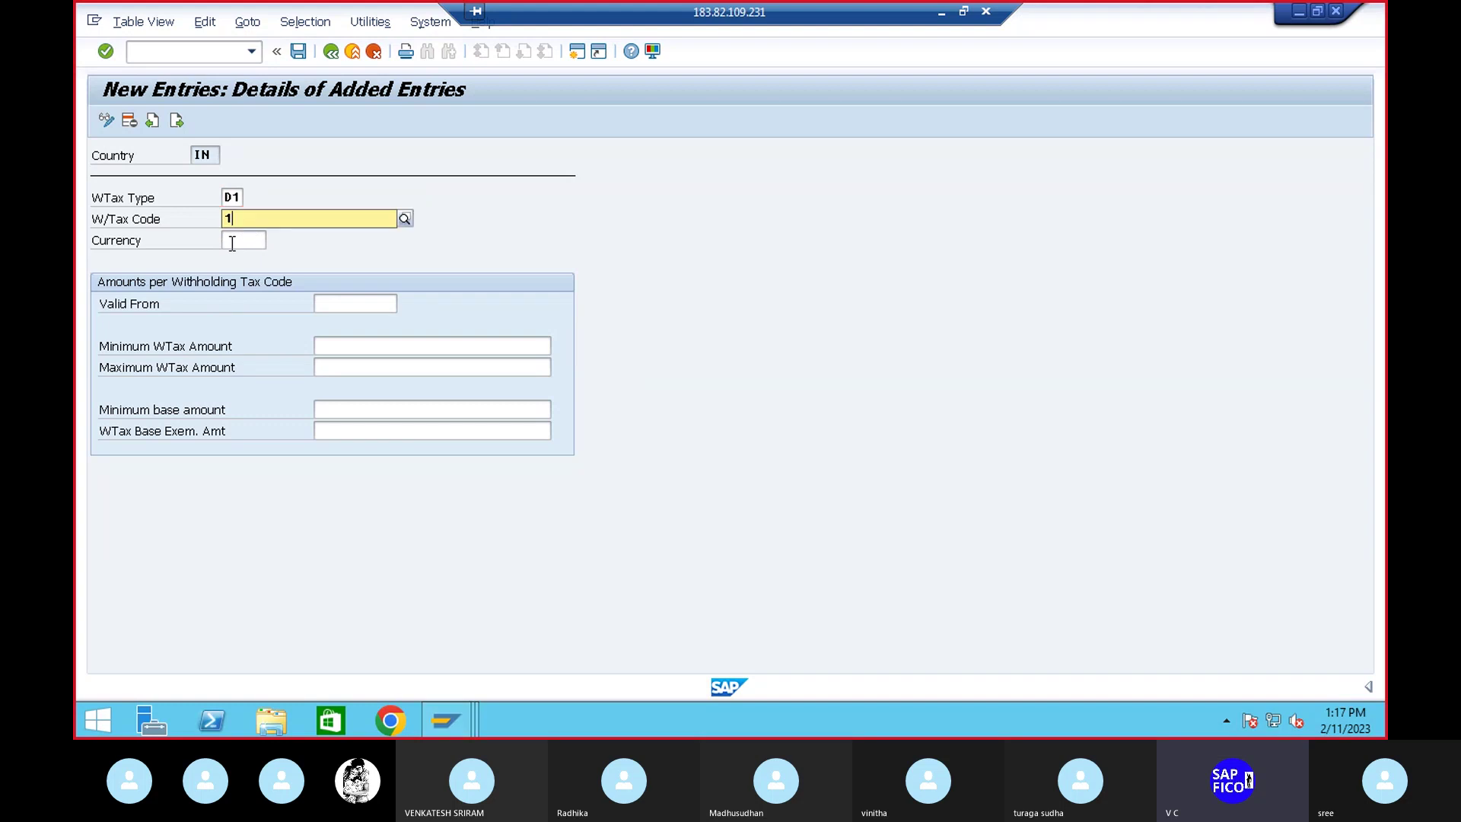
click(296, 258)
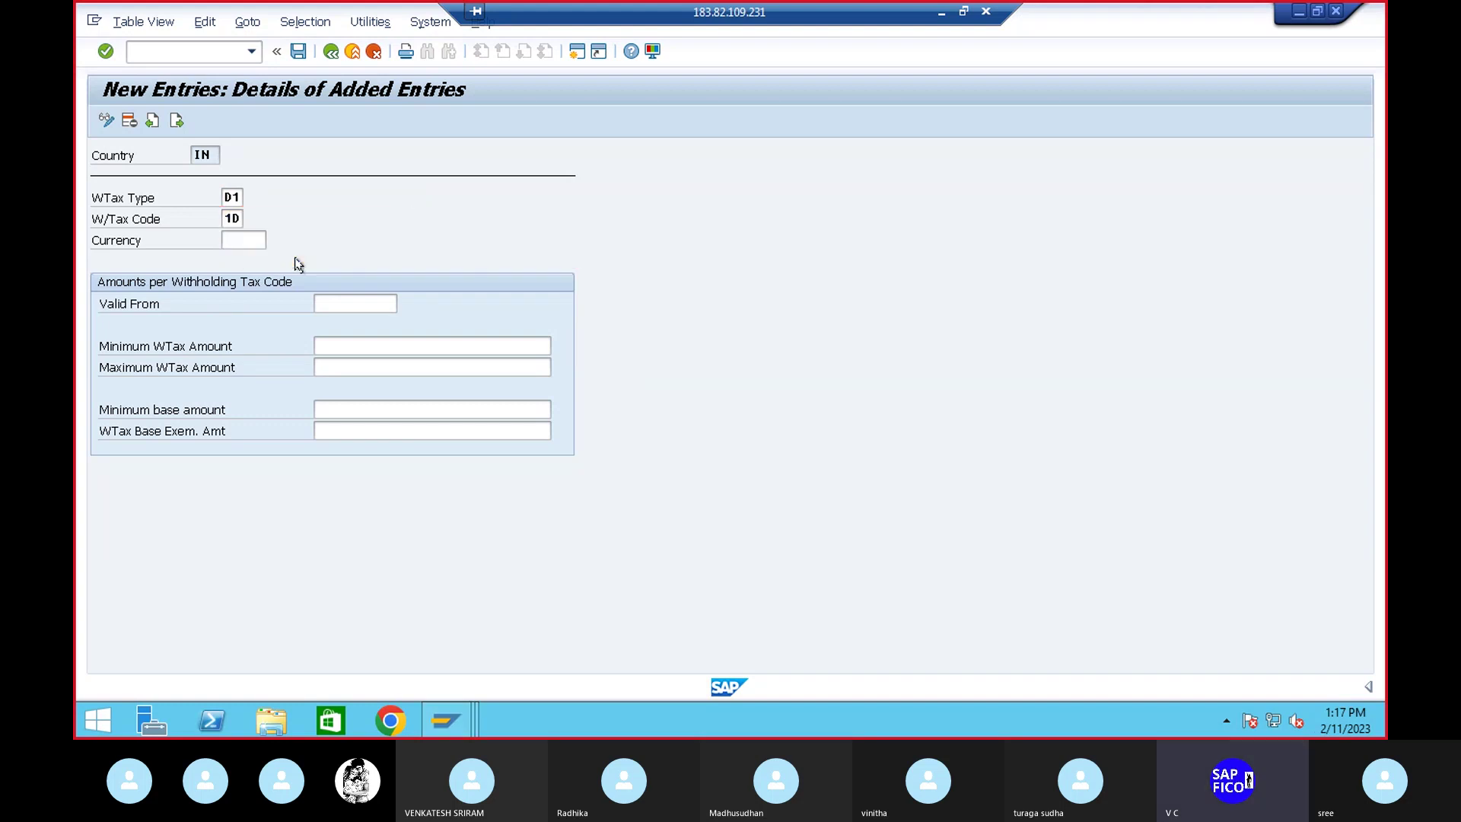
click(232, 242)
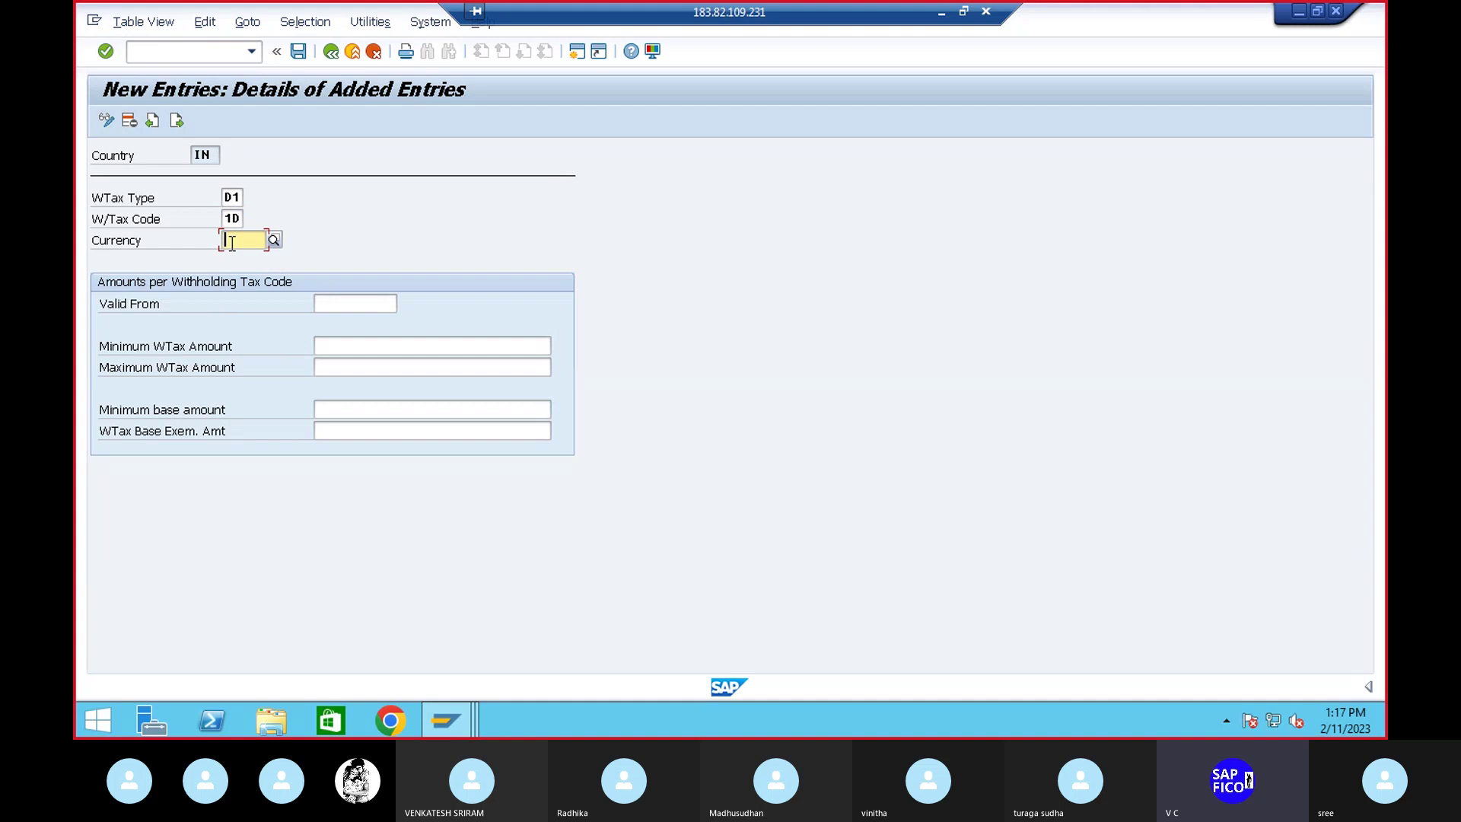
text(inr)
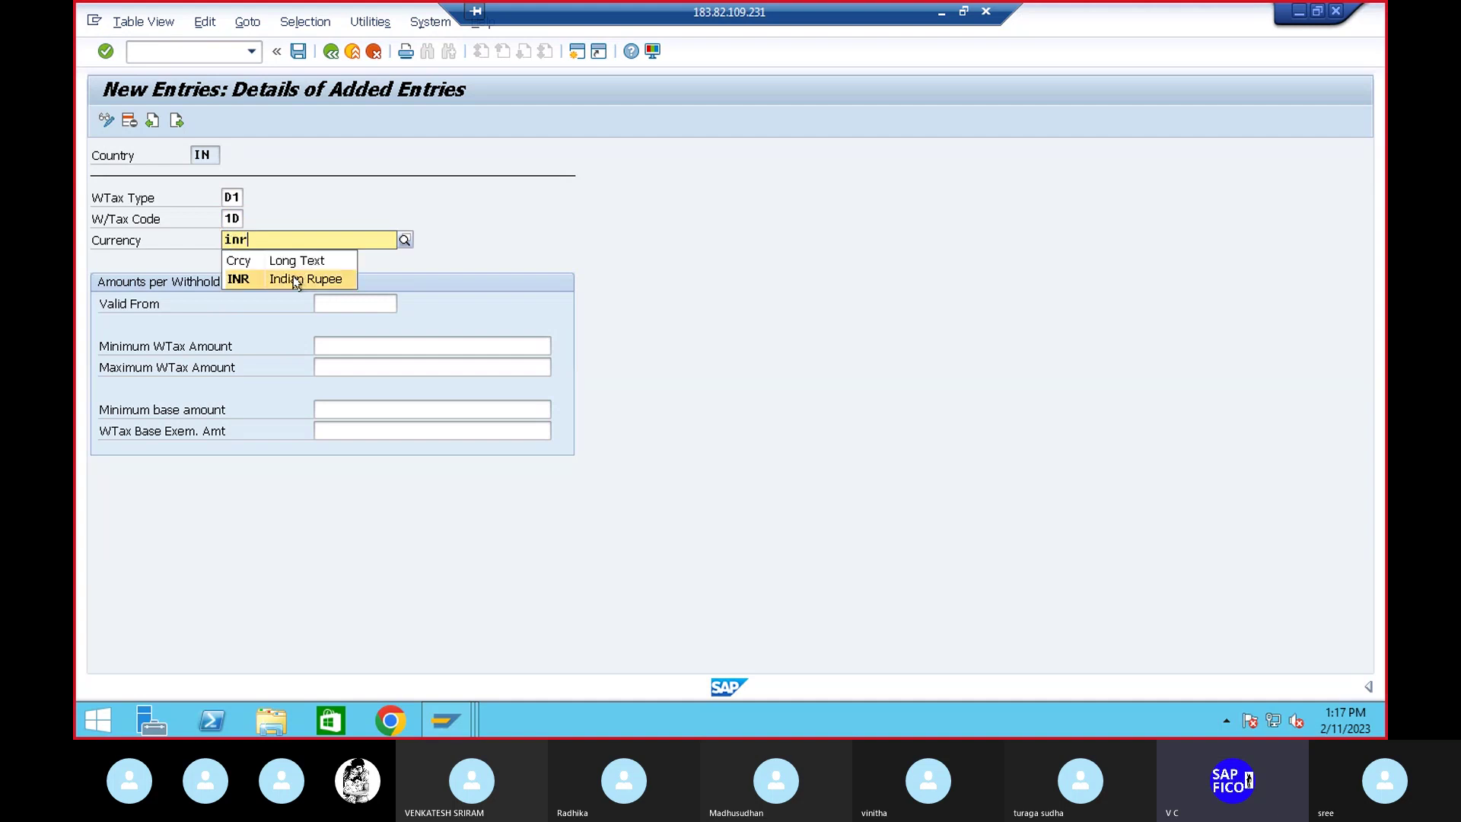
click(296, 280)
Set the D1/1D entry's valid-from date to 01.04.2022 and withholding tax base exemption amount to 200000, and save it to the customizing request
click(343, 303)
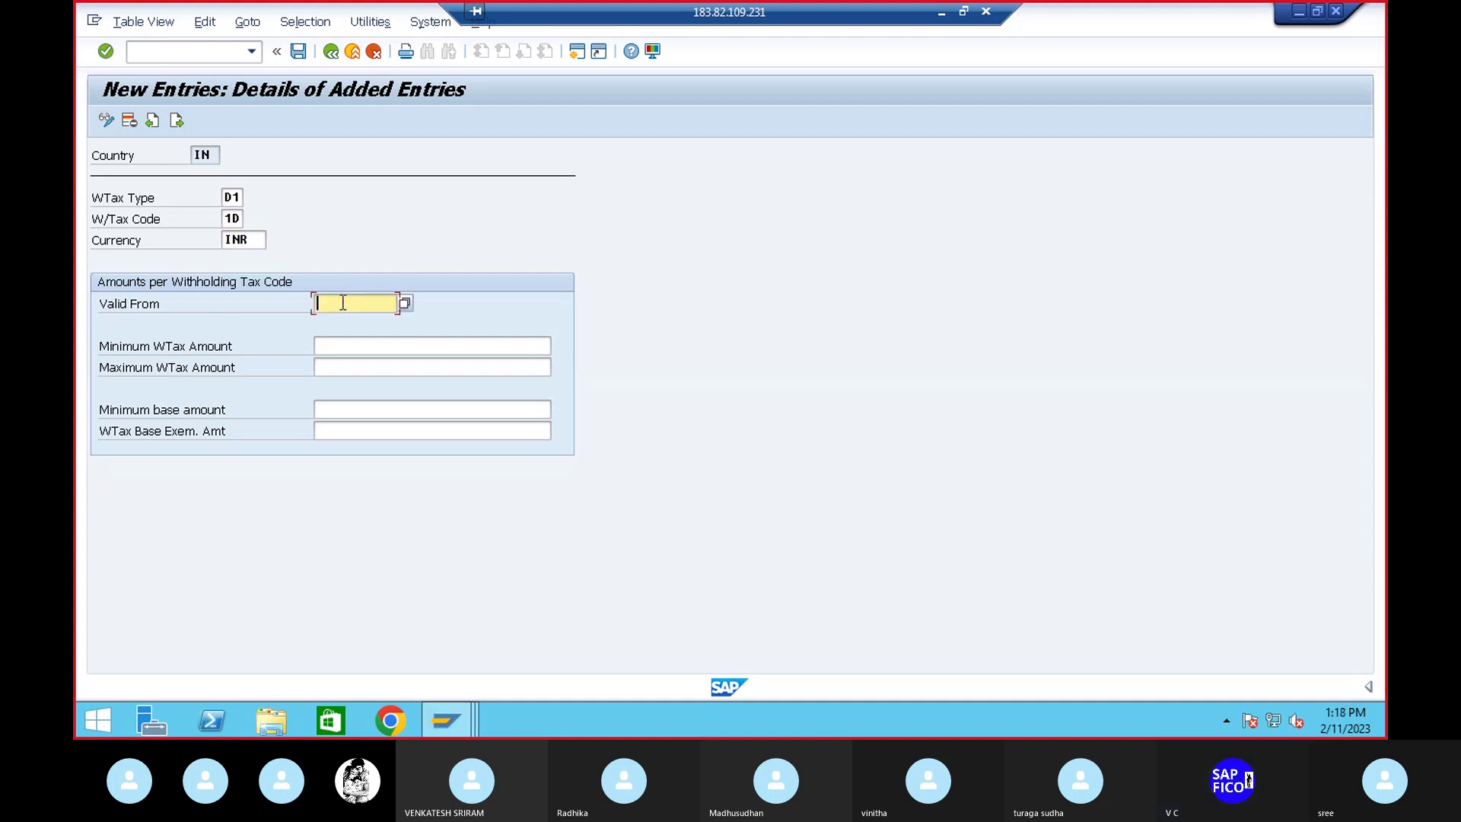
click(340, 322)
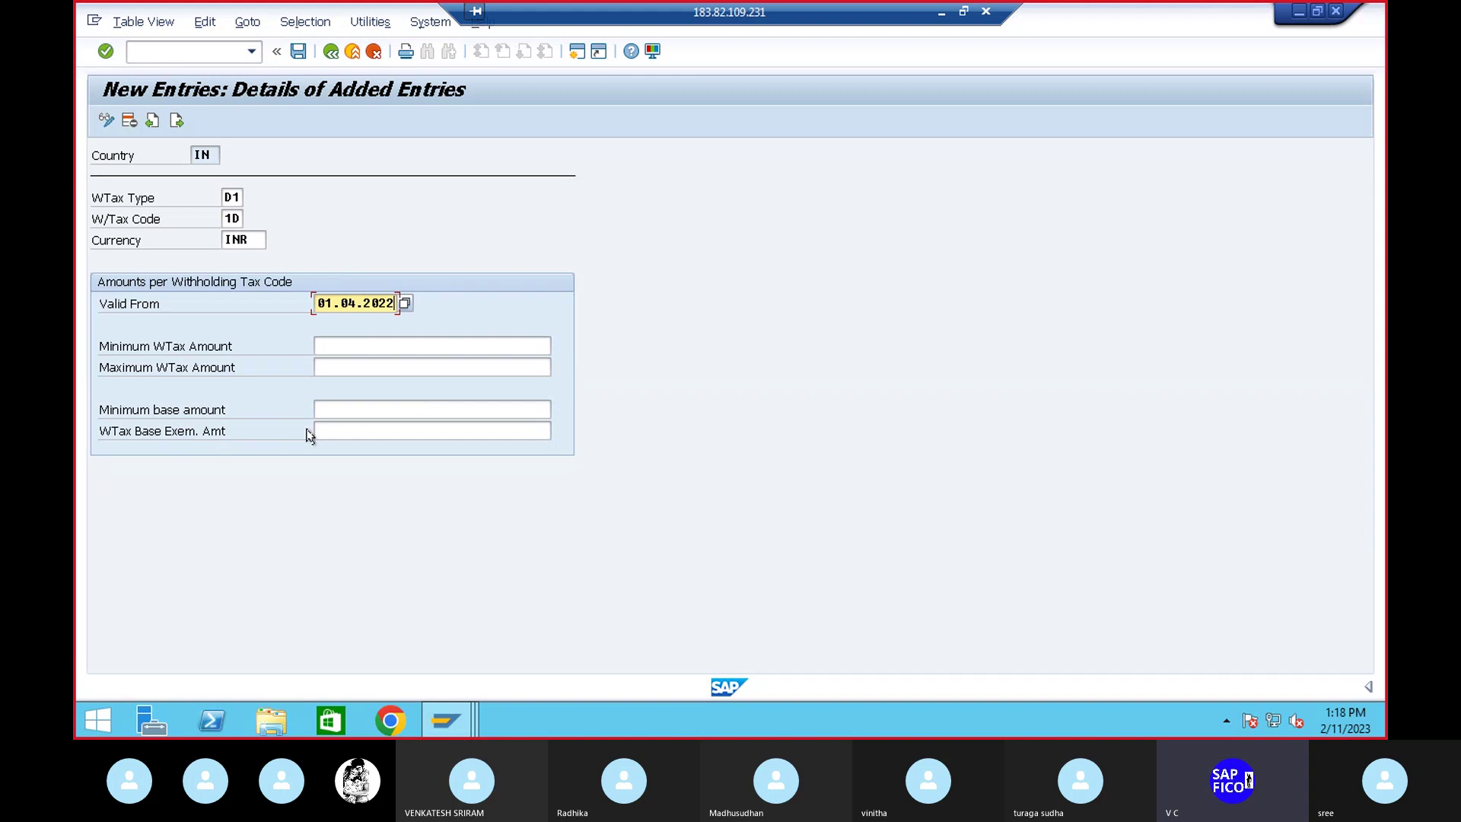
click(336, 433)
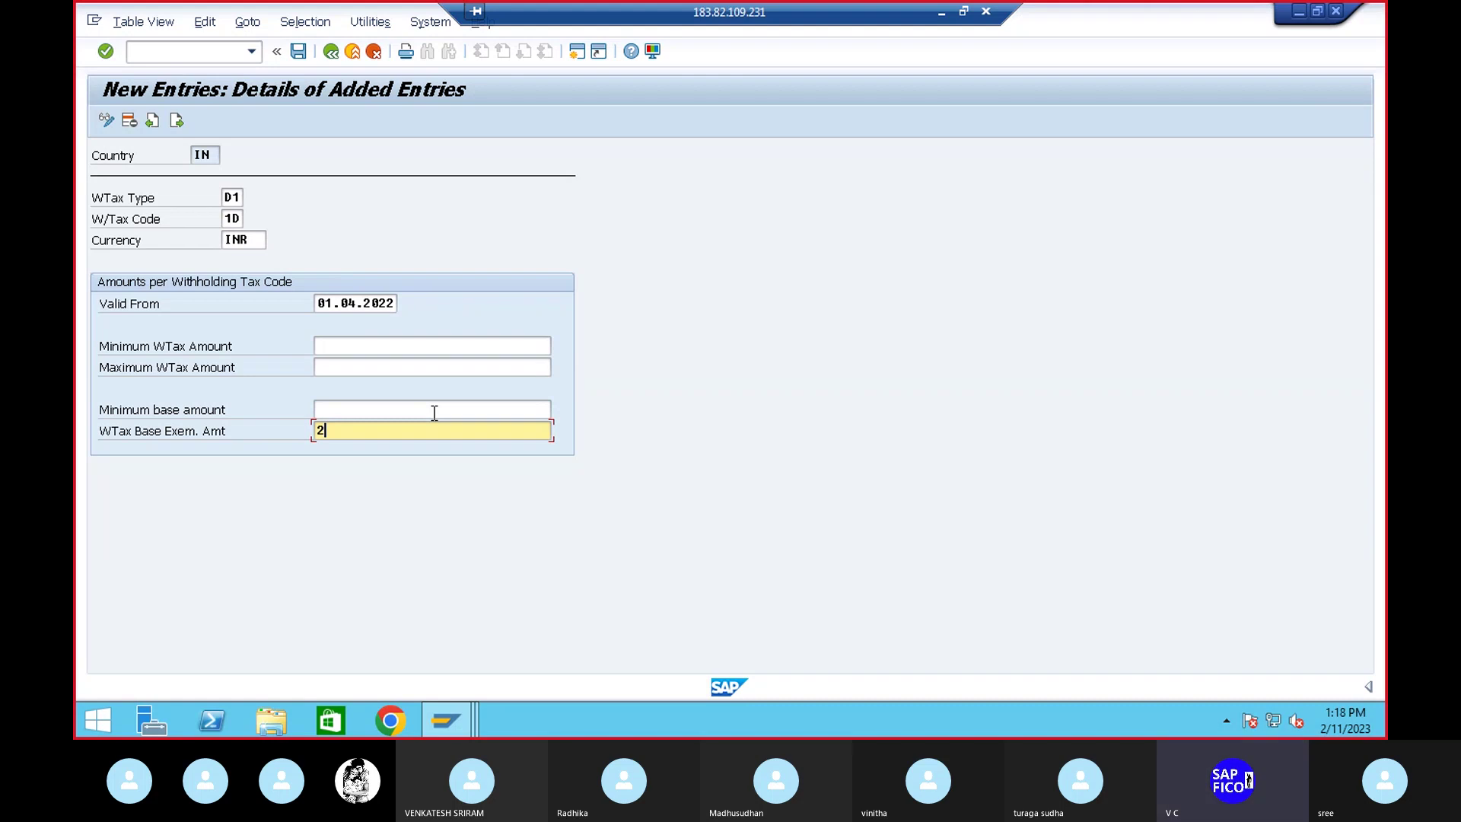
text(200000)
key(Return)
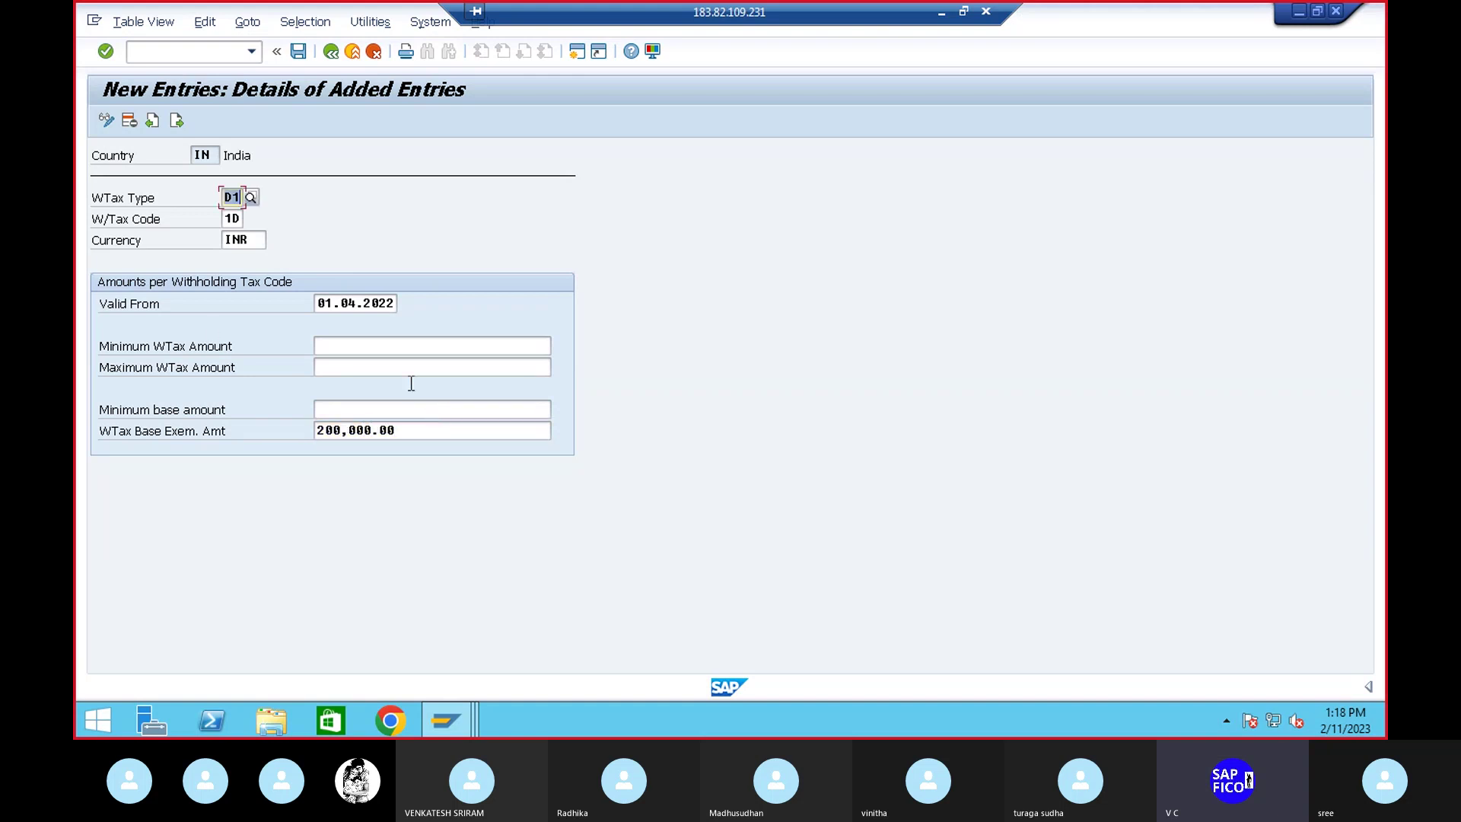
click(299, 51)
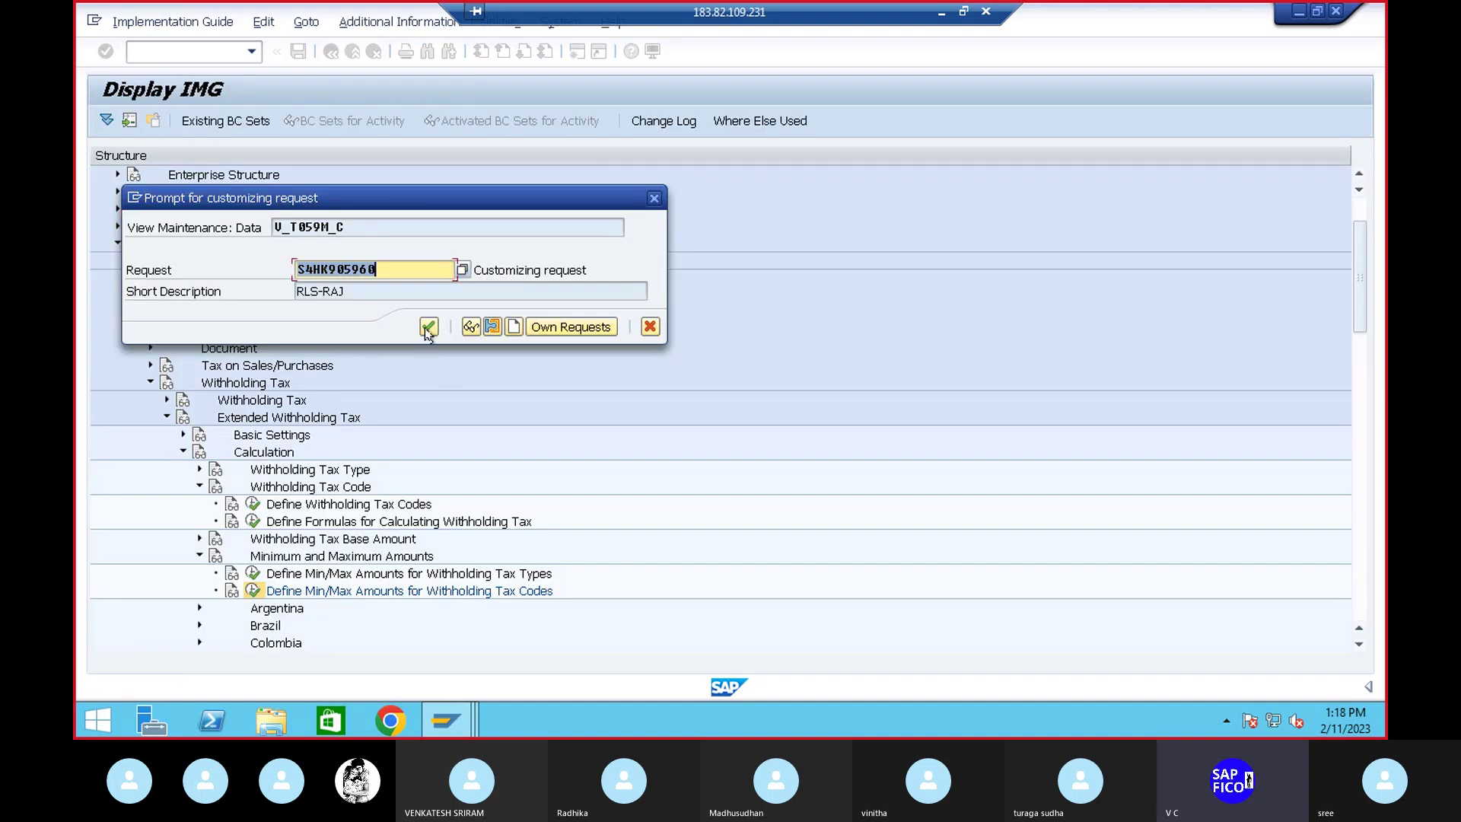
click(429, 327)
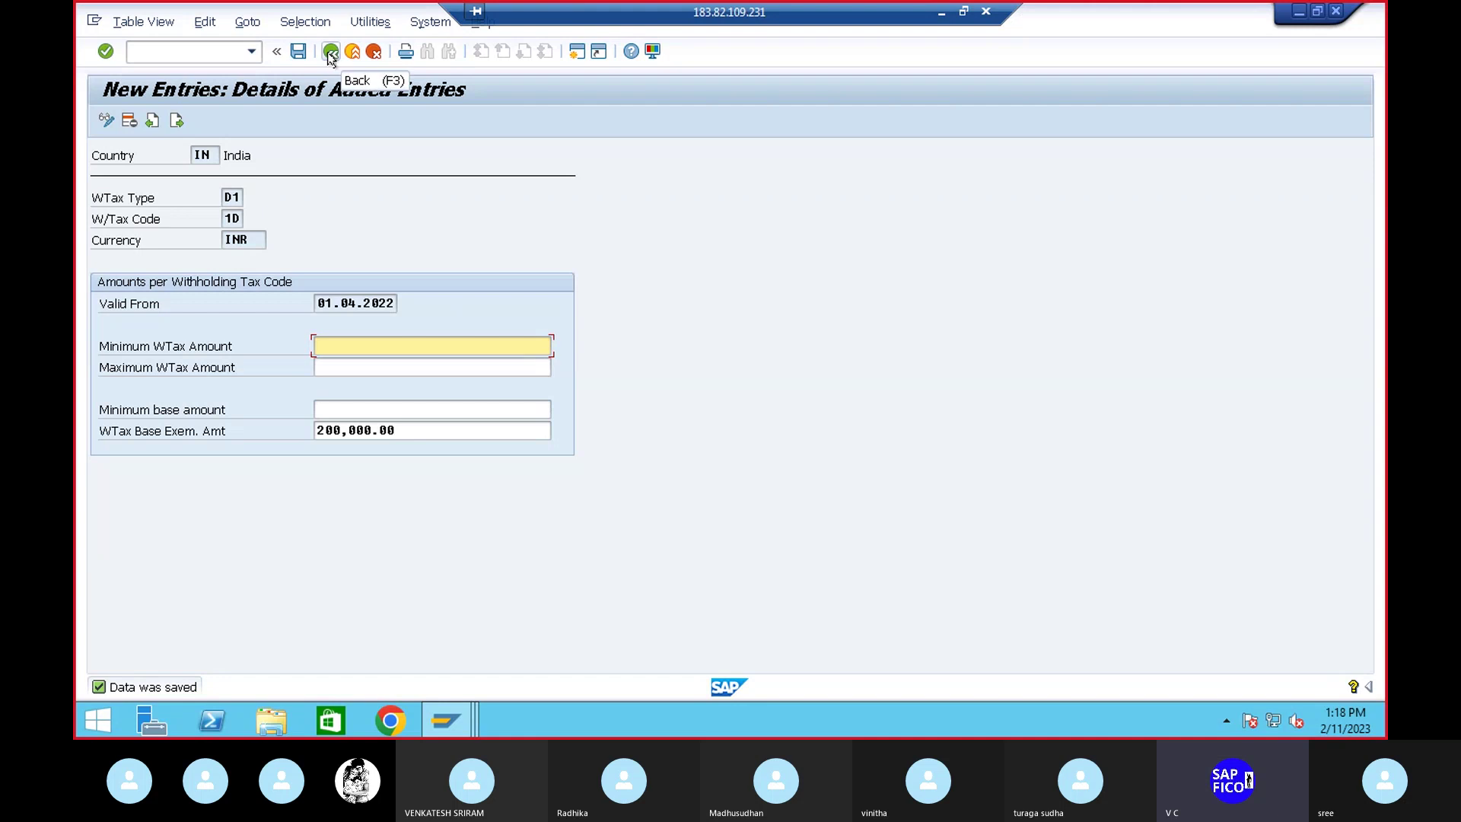
Return to the overview and add a new entry for withholding tax type D2, tax code 2D, with currency INR
click(330, 53)
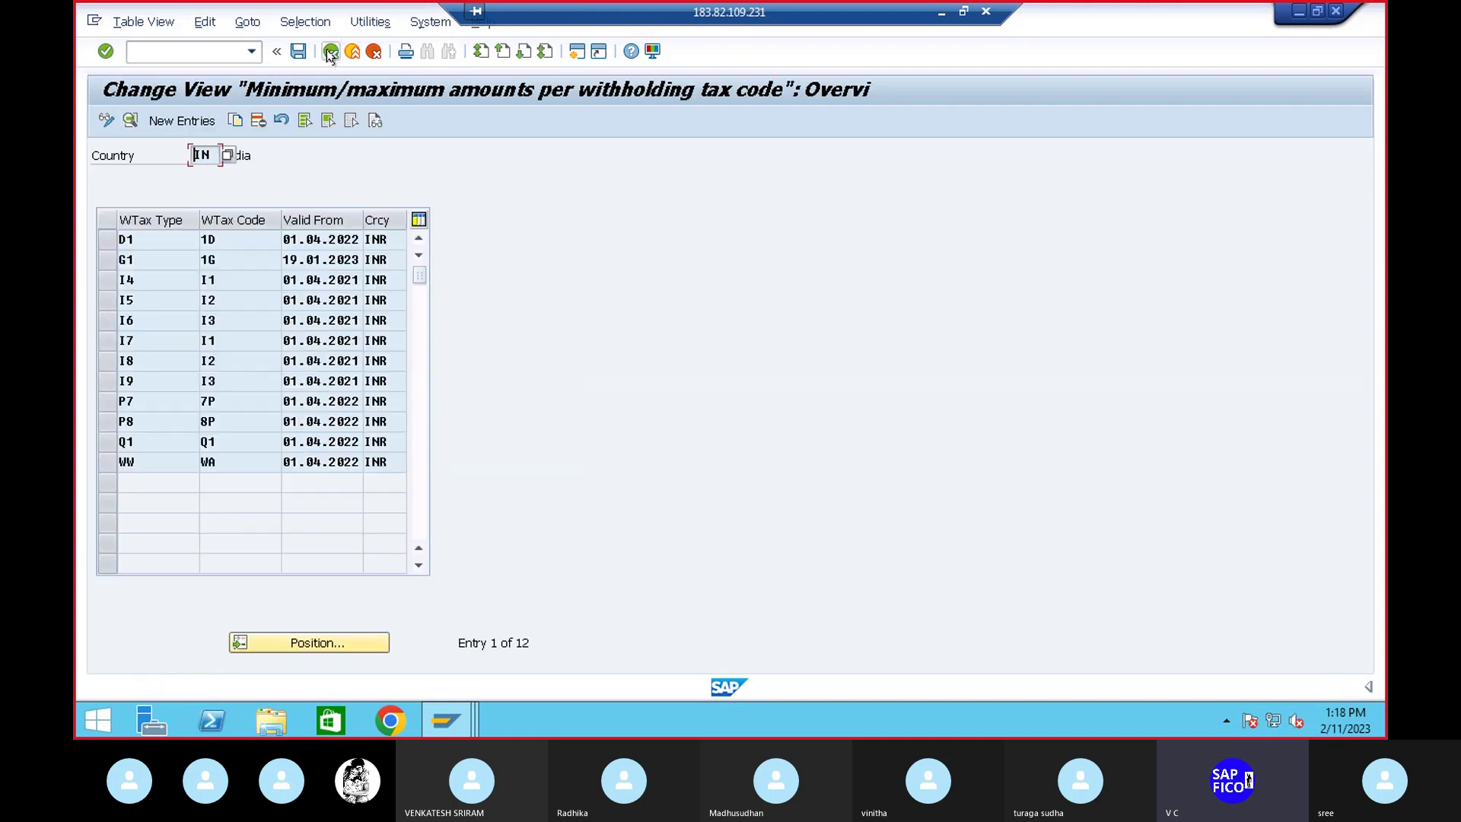
click(179, 120)
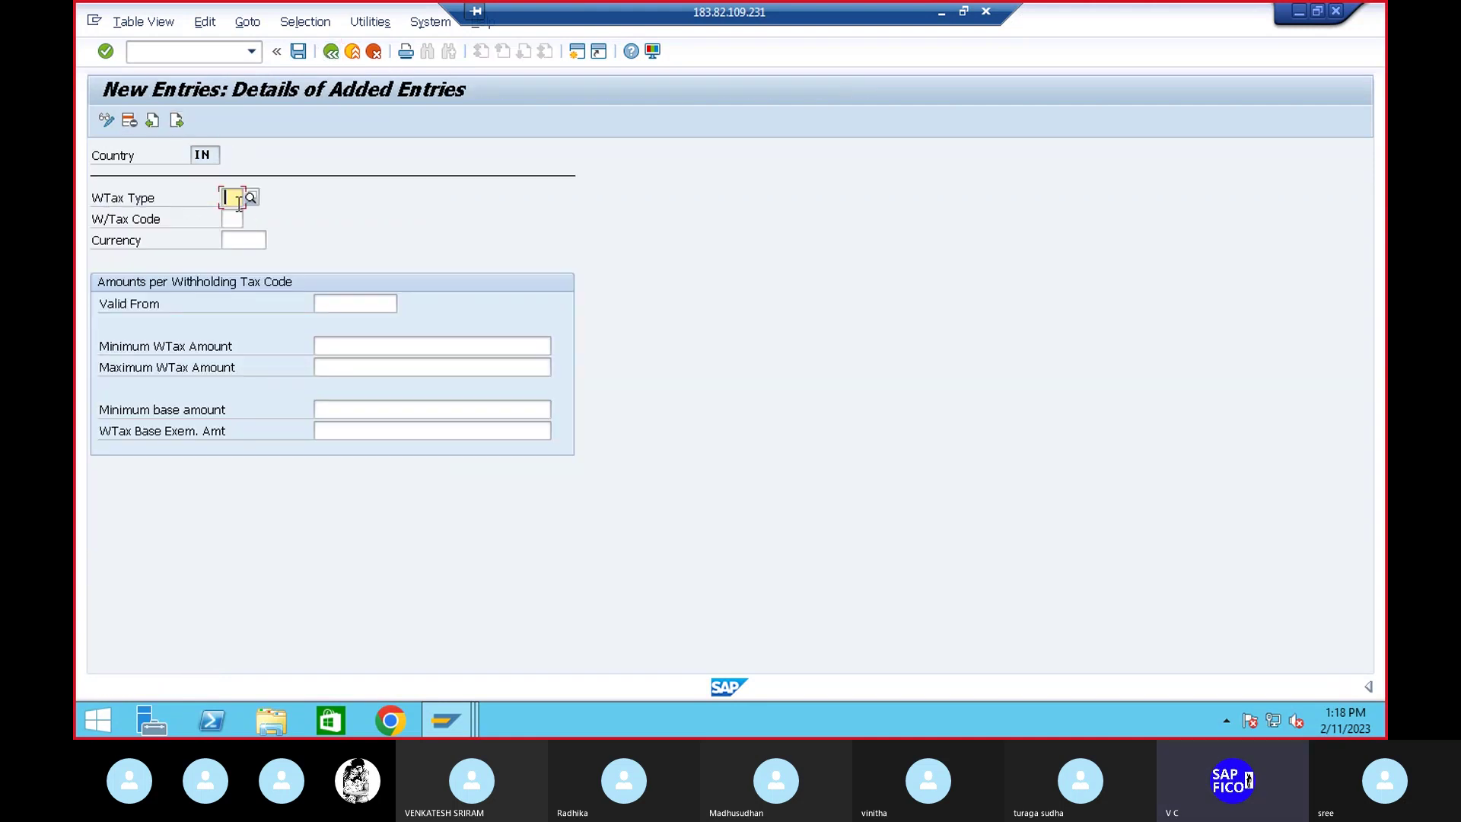
text(d)
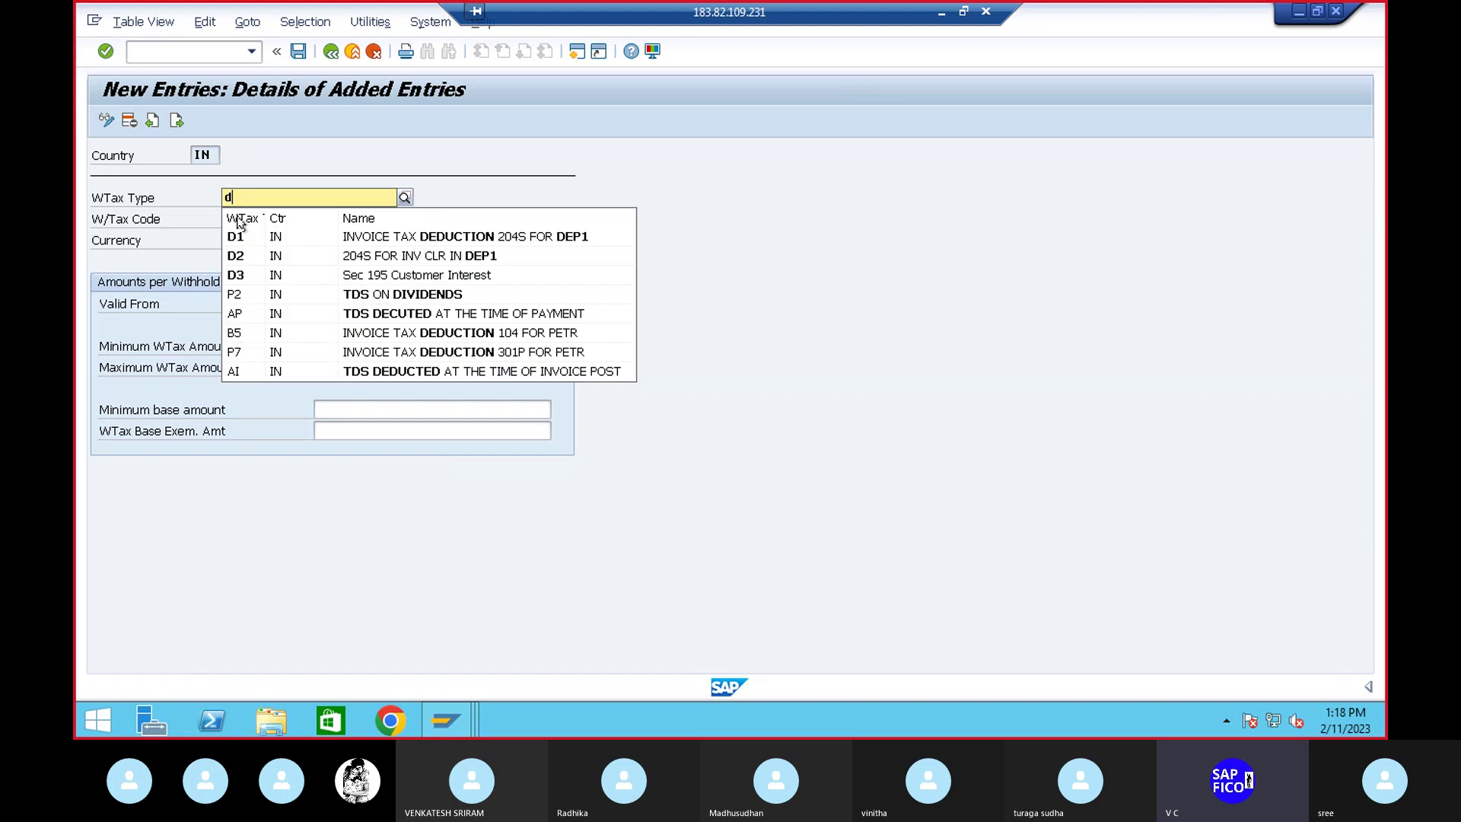
click(390, 256)
click(233, 220)
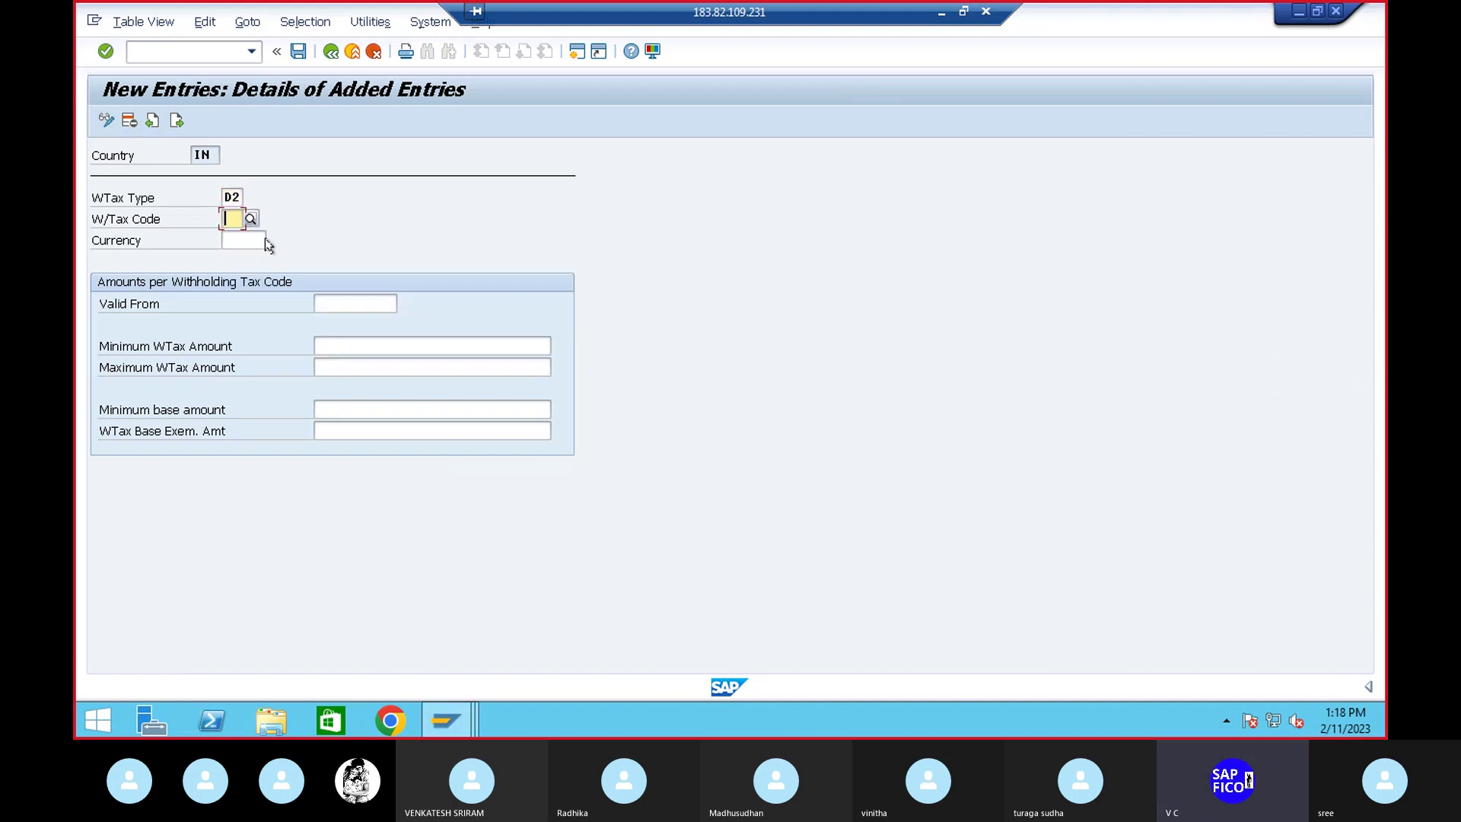
text(2)
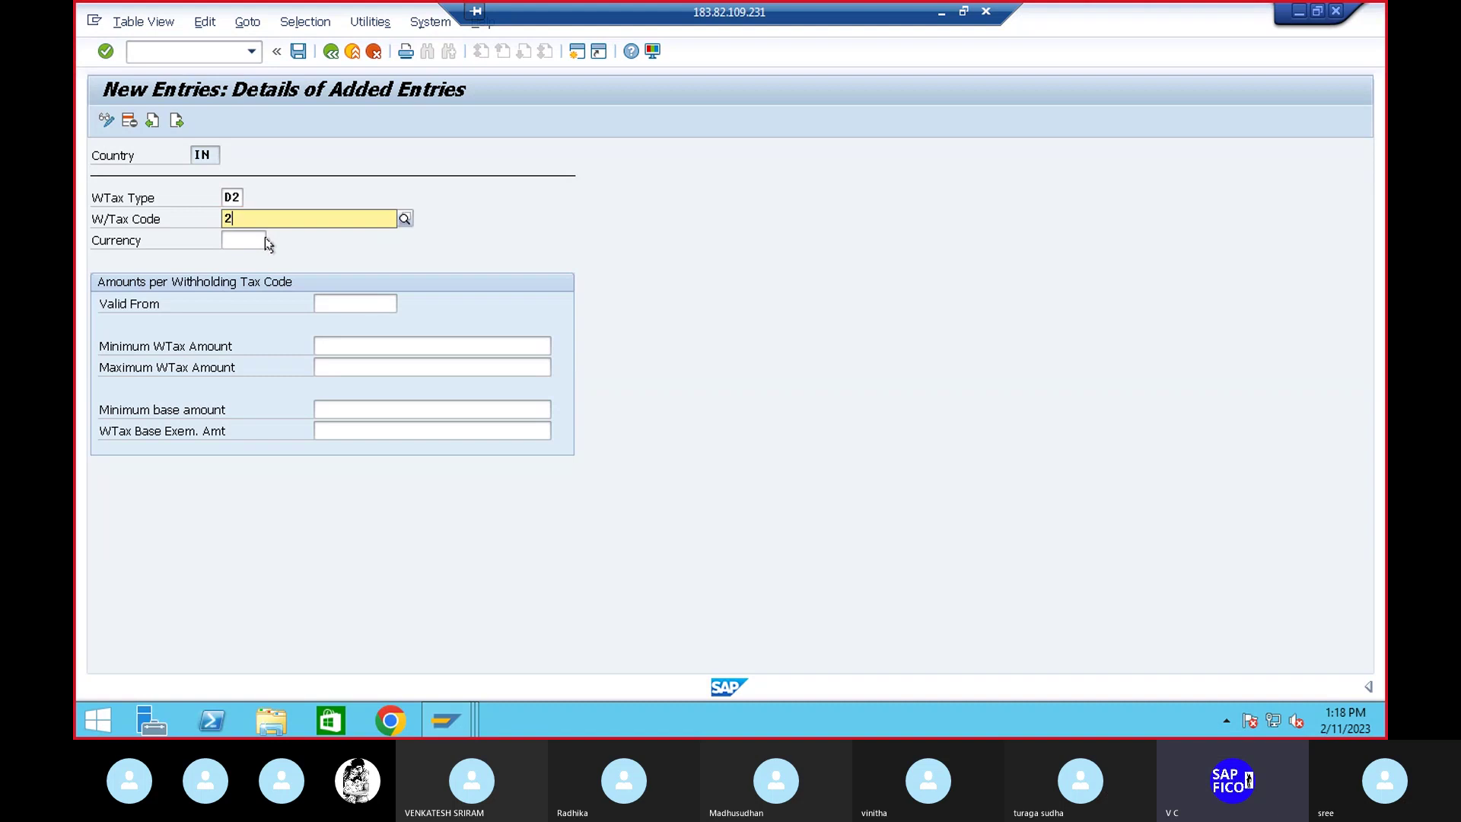
click(381, 260)
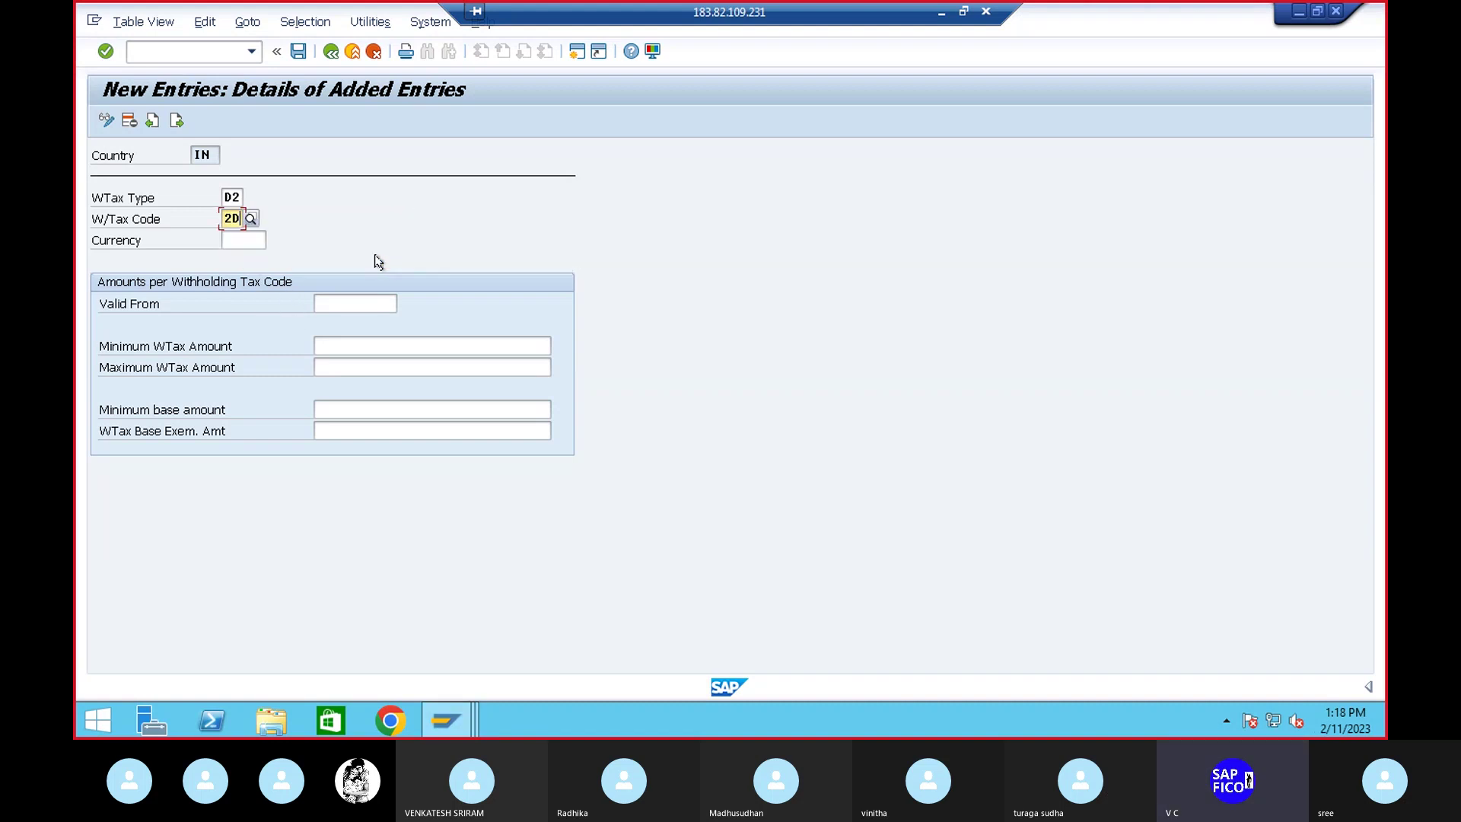
click(245, 242)
text(inr)
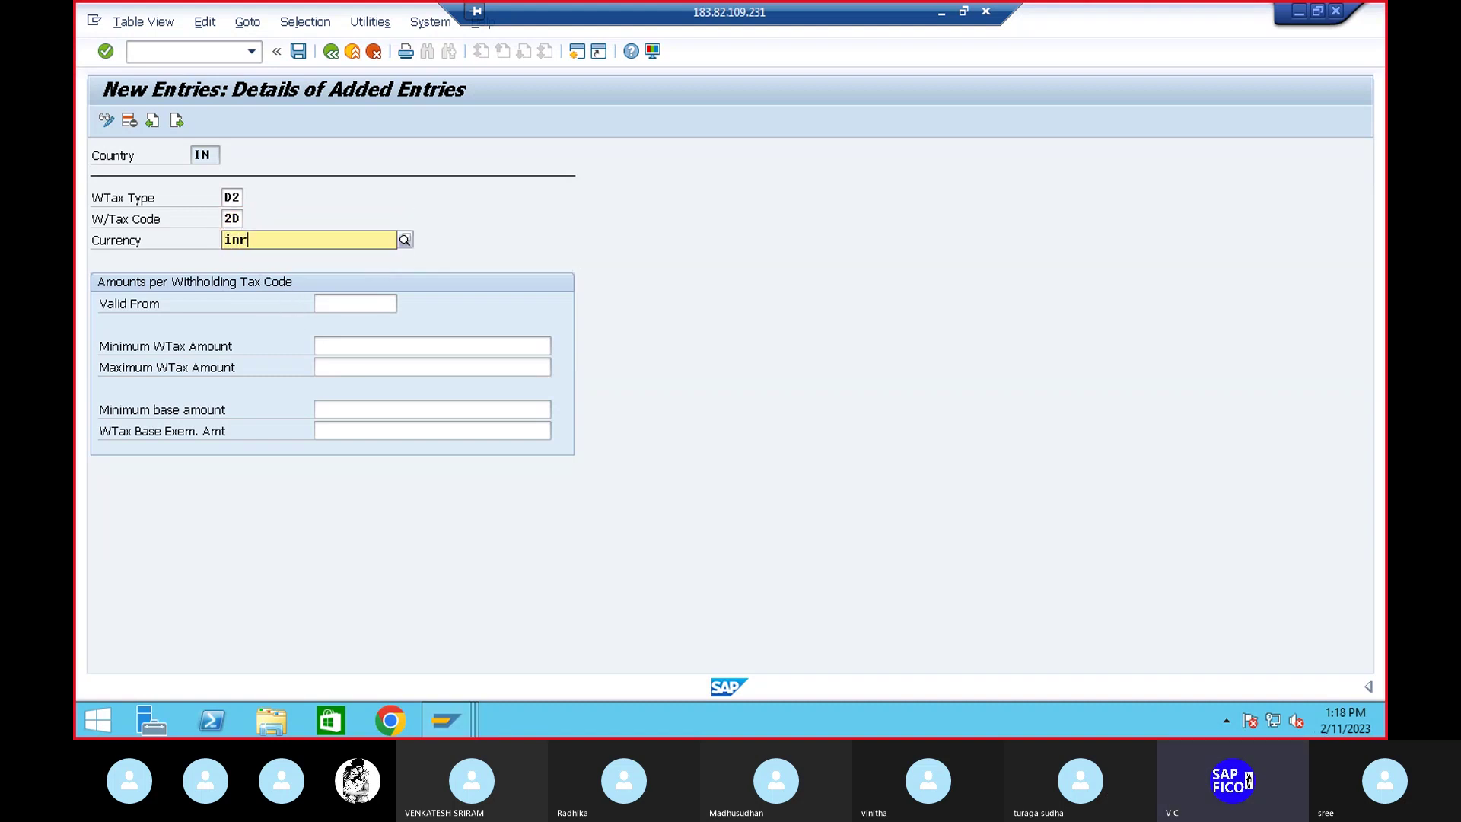
click(285, 277)
Set the D2/2D entry's valid-from date to 01.04.2022 and withholding tax base exemption amount to 200000, and save it
click(362, 301)
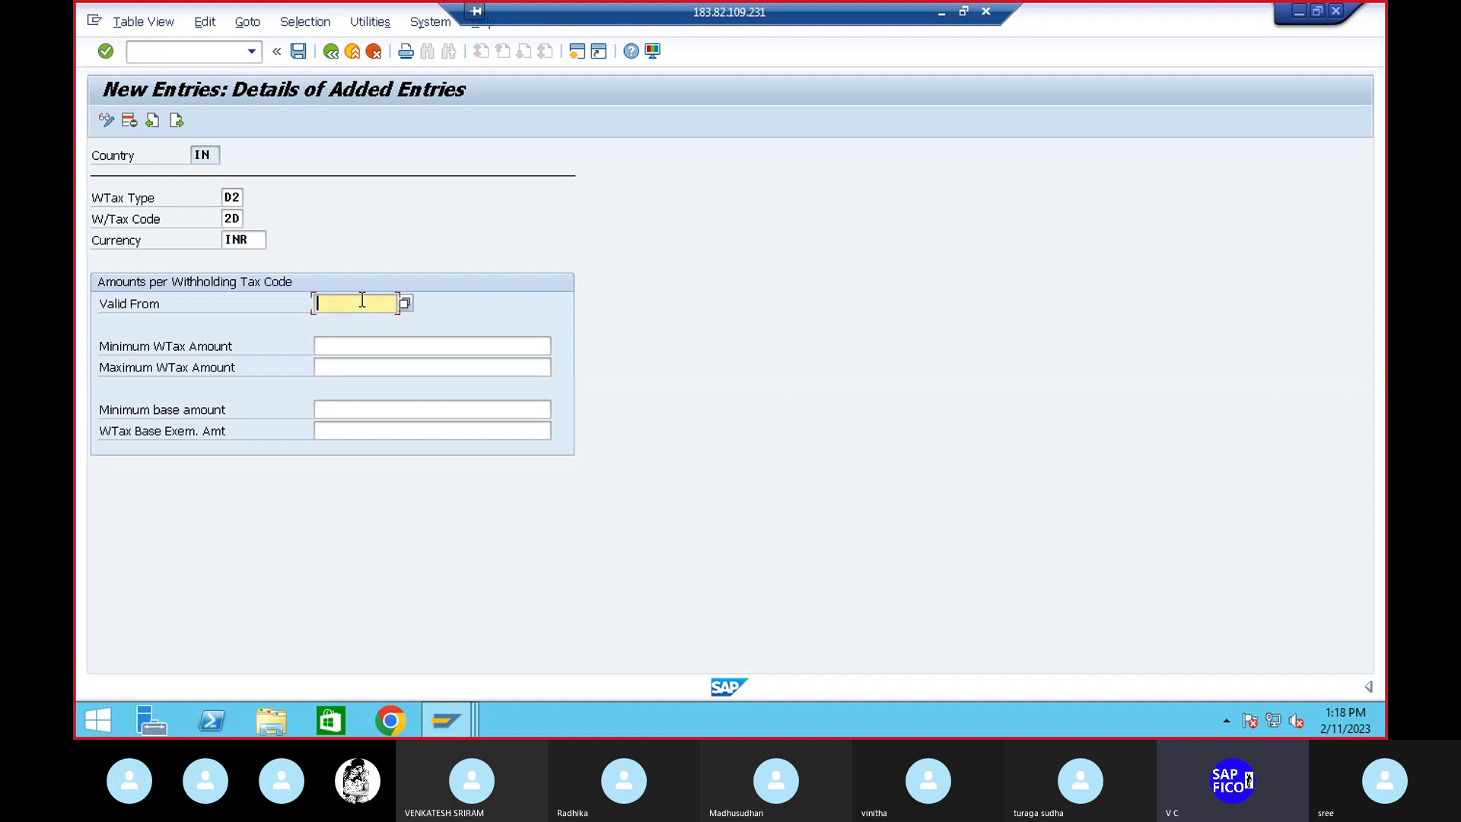
text(0)
click(371, 329)
click(361, 432)
text(2)
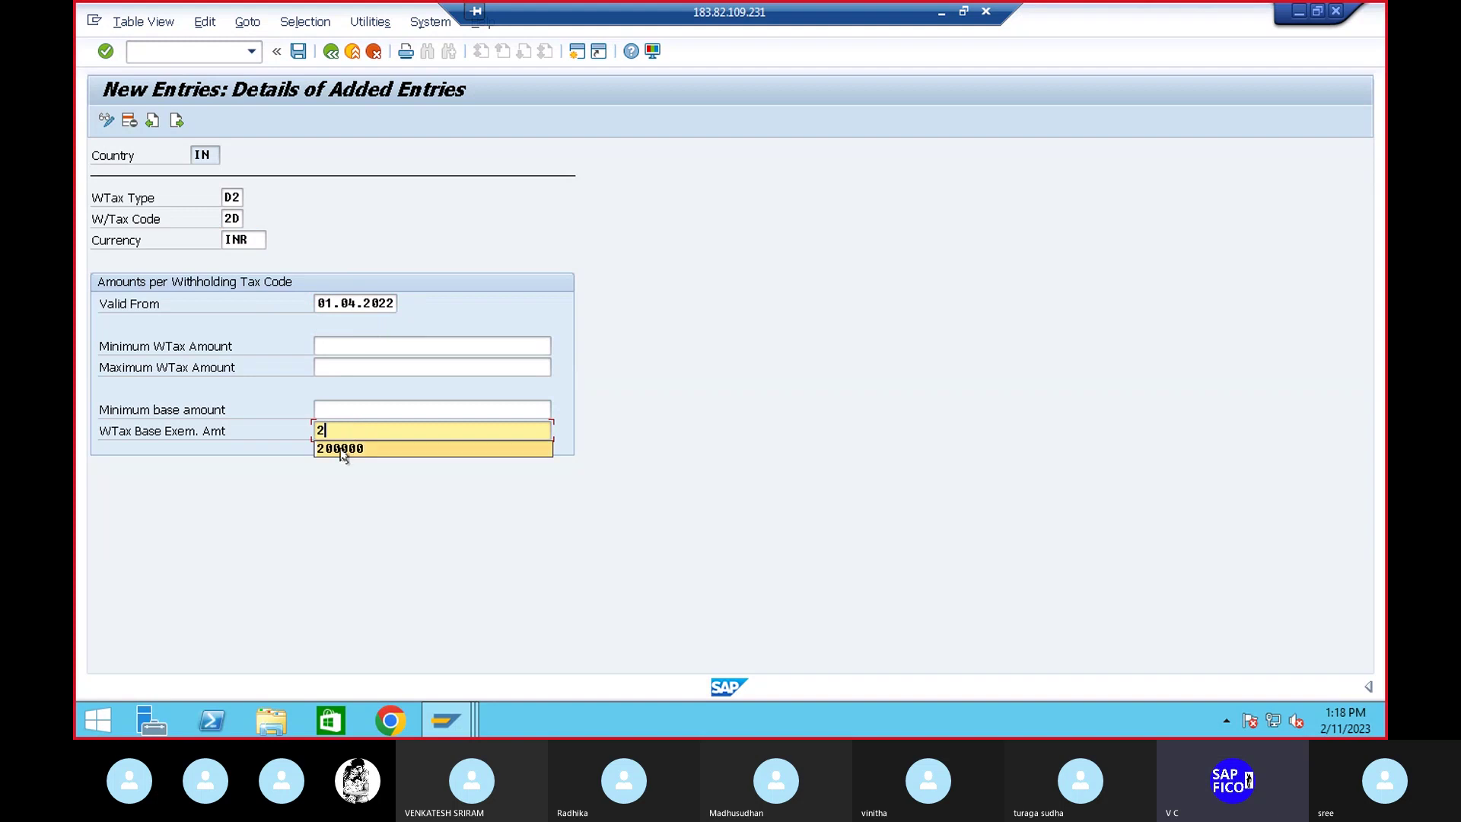
click(341, 449)
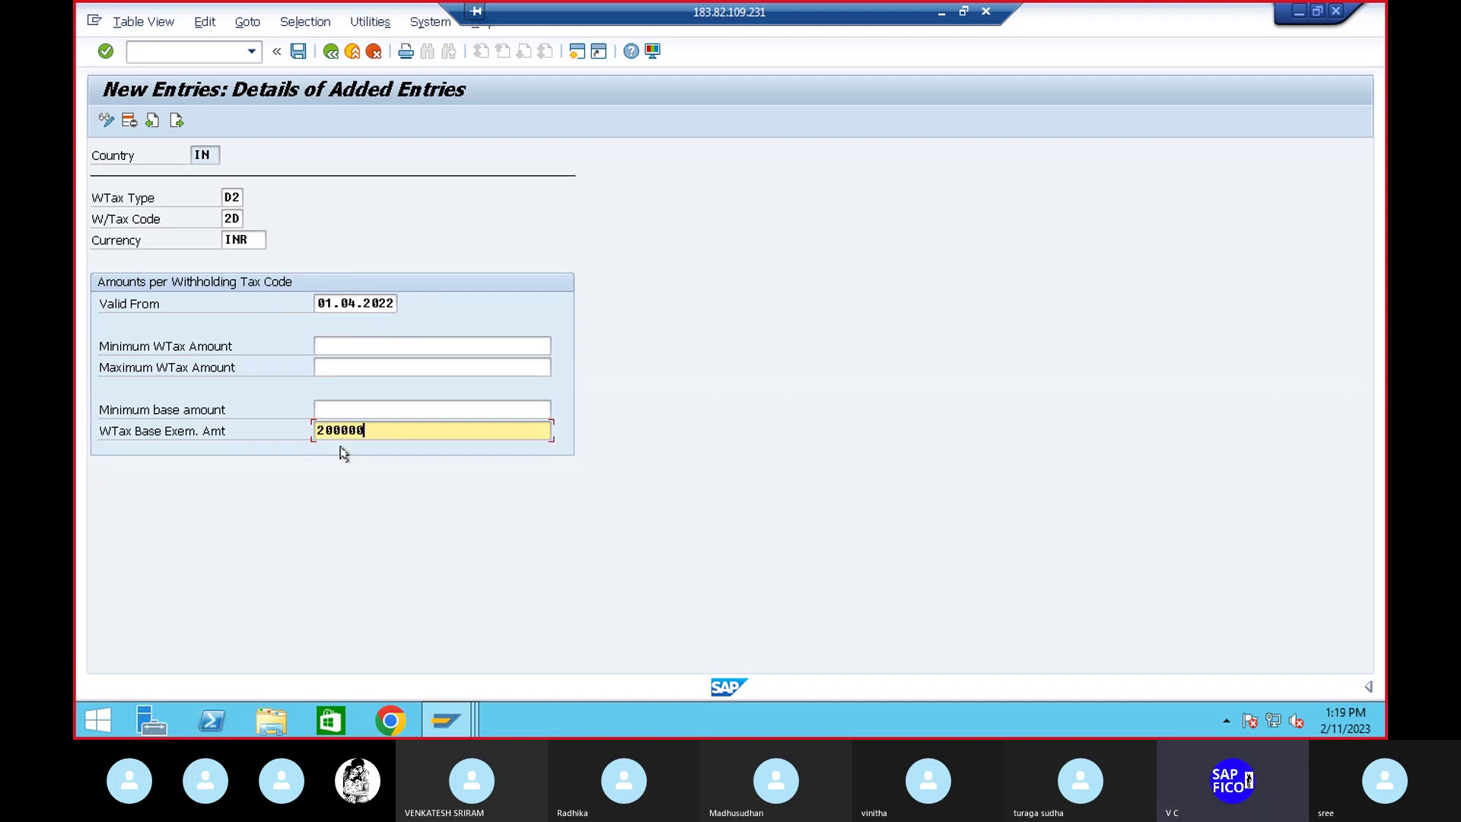
key(Return)
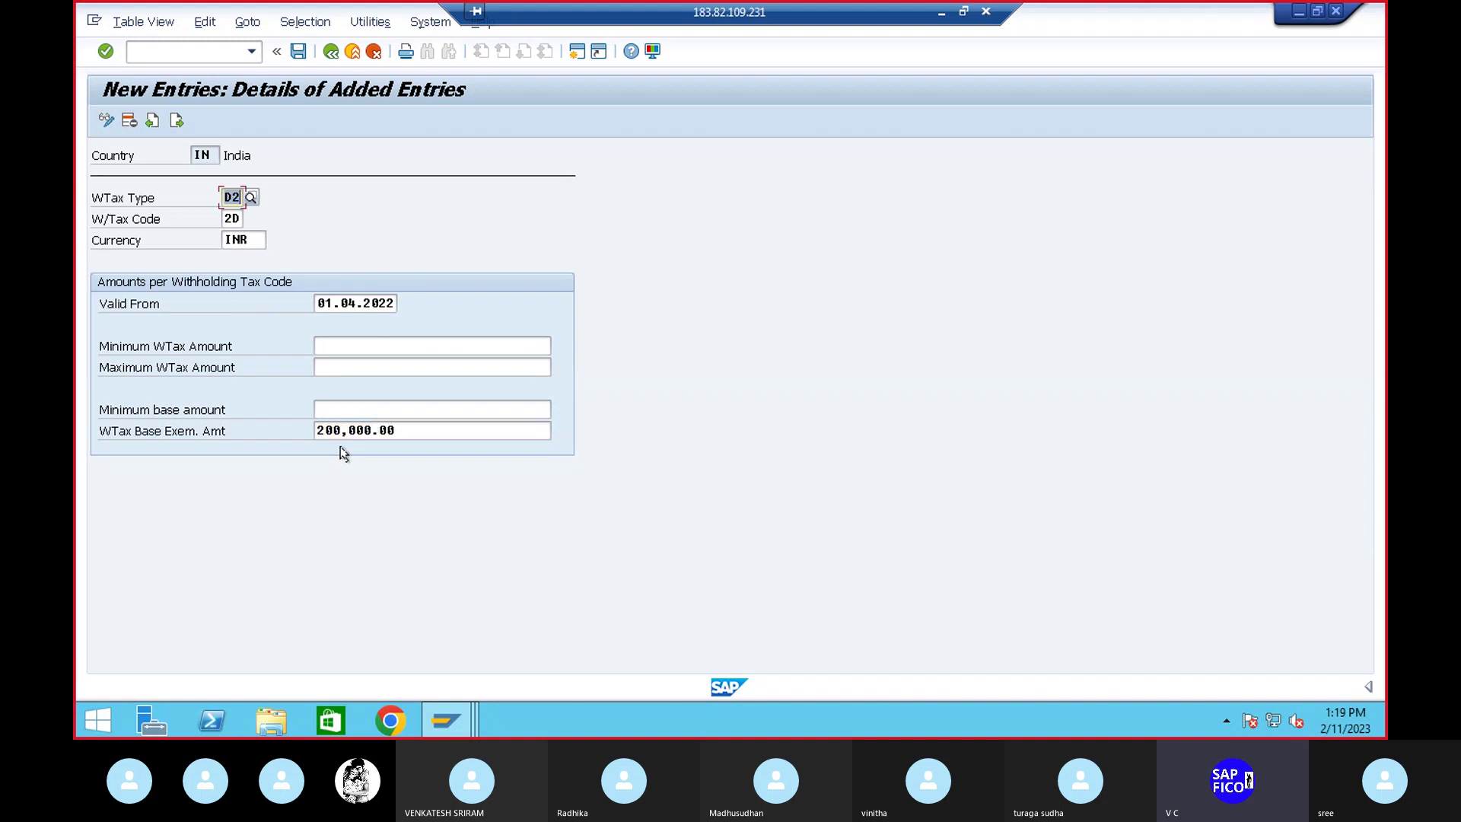
click(297, 51)
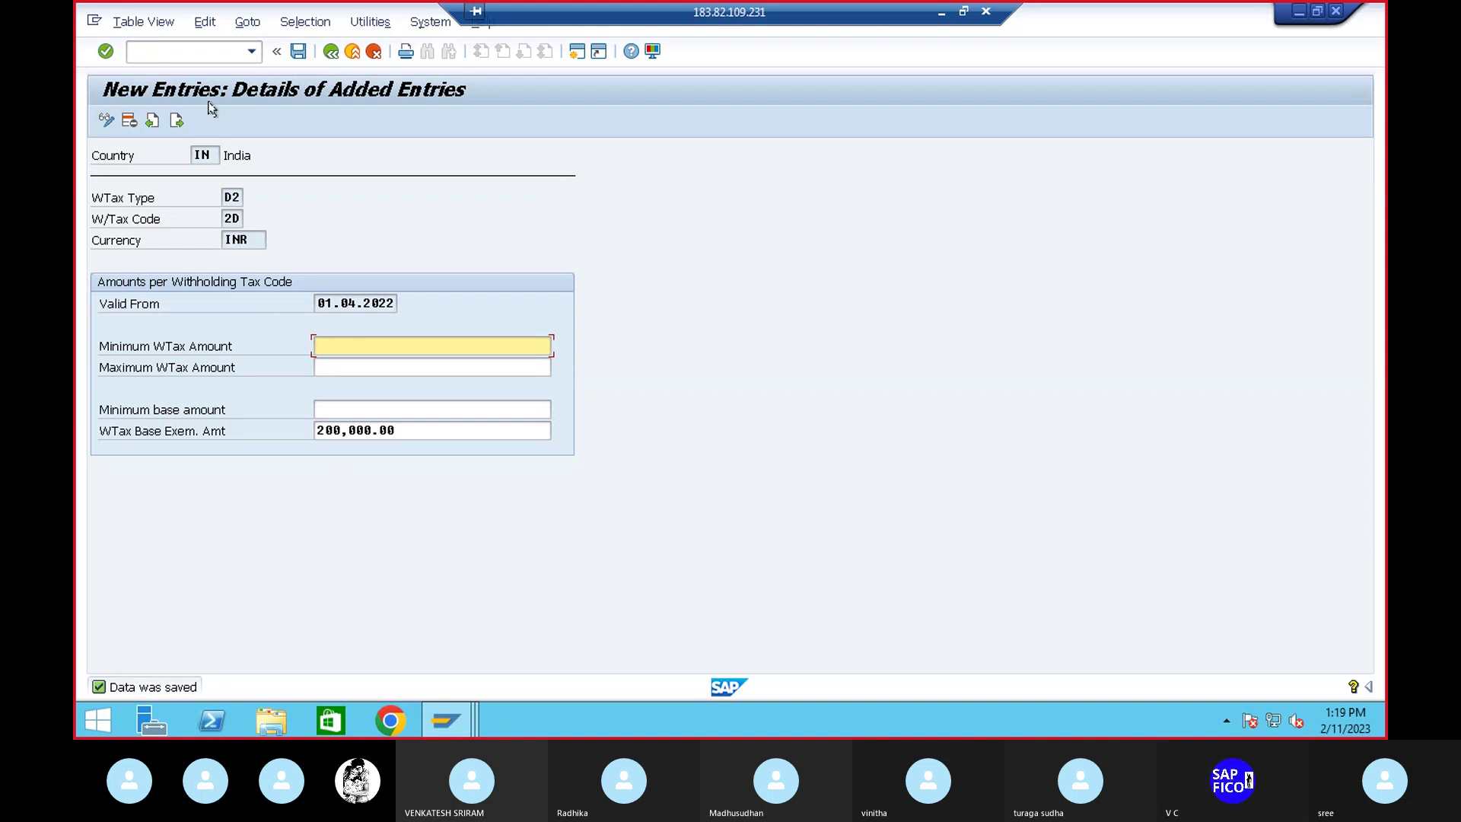
Return to the implementation guide and check the withholding tax exemption configuration steps in the Notepad scenario file
click(330, 51)
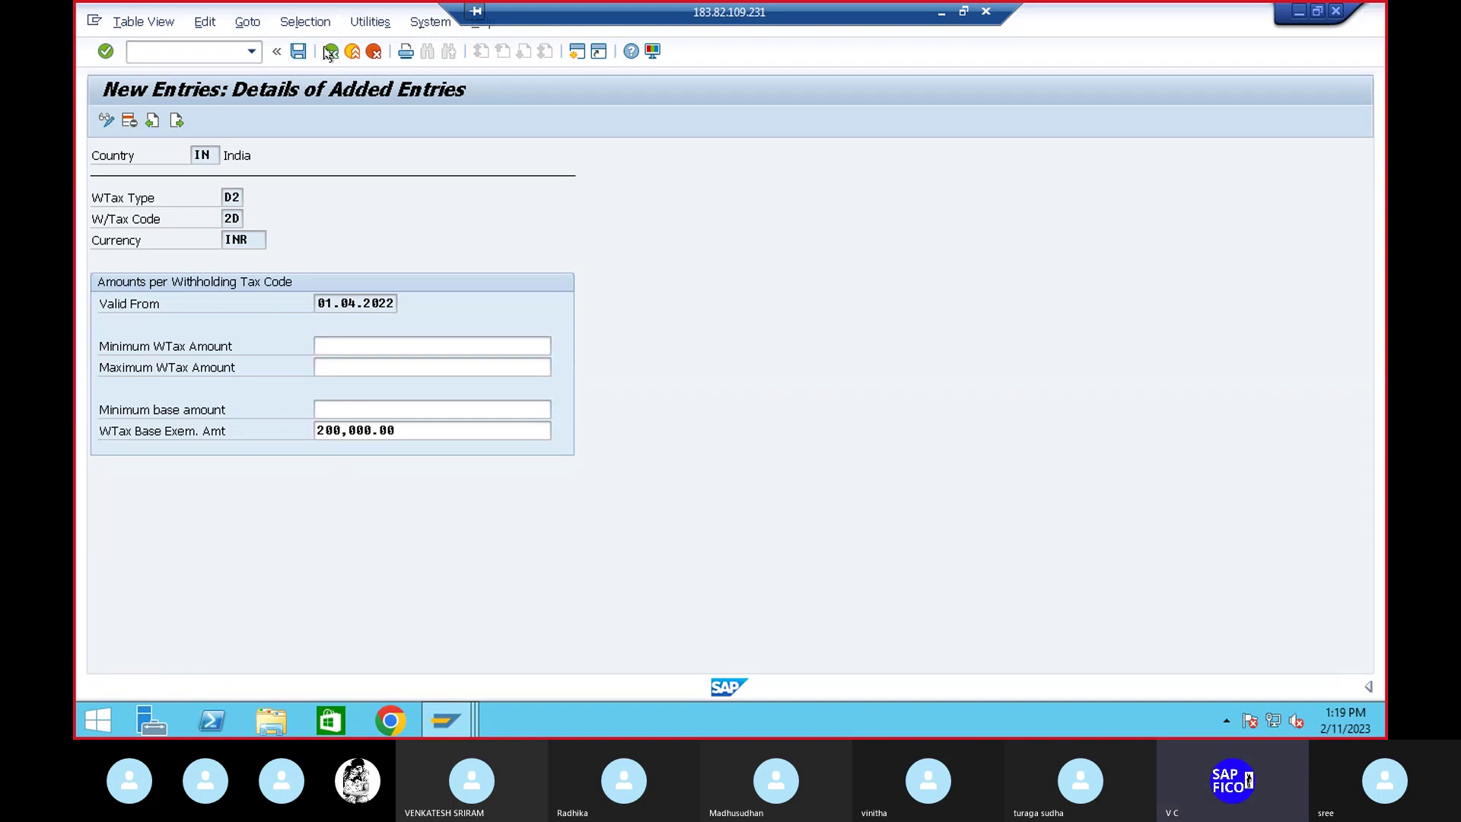
click(329, 51)
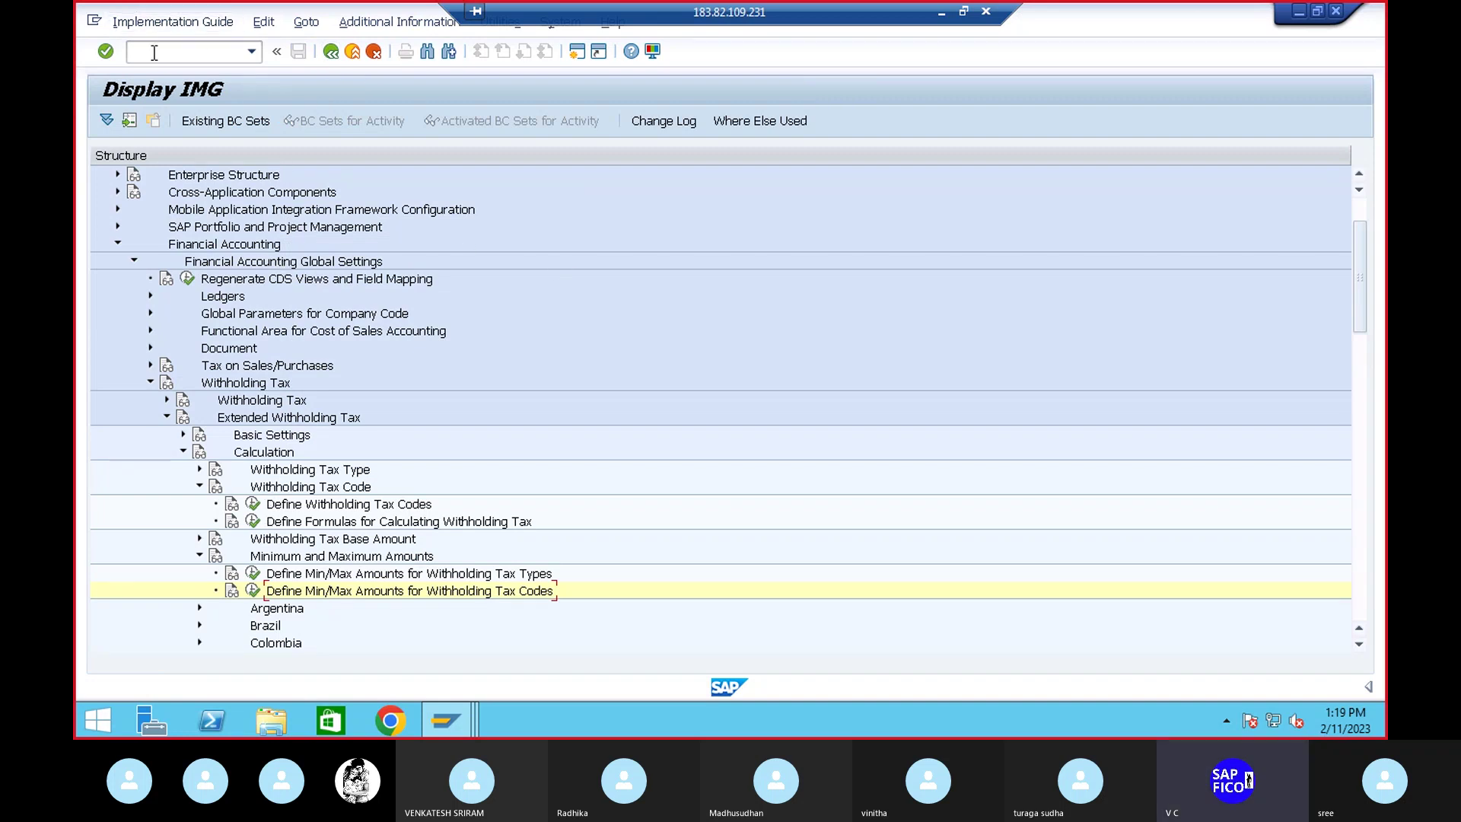
click(942, 15)
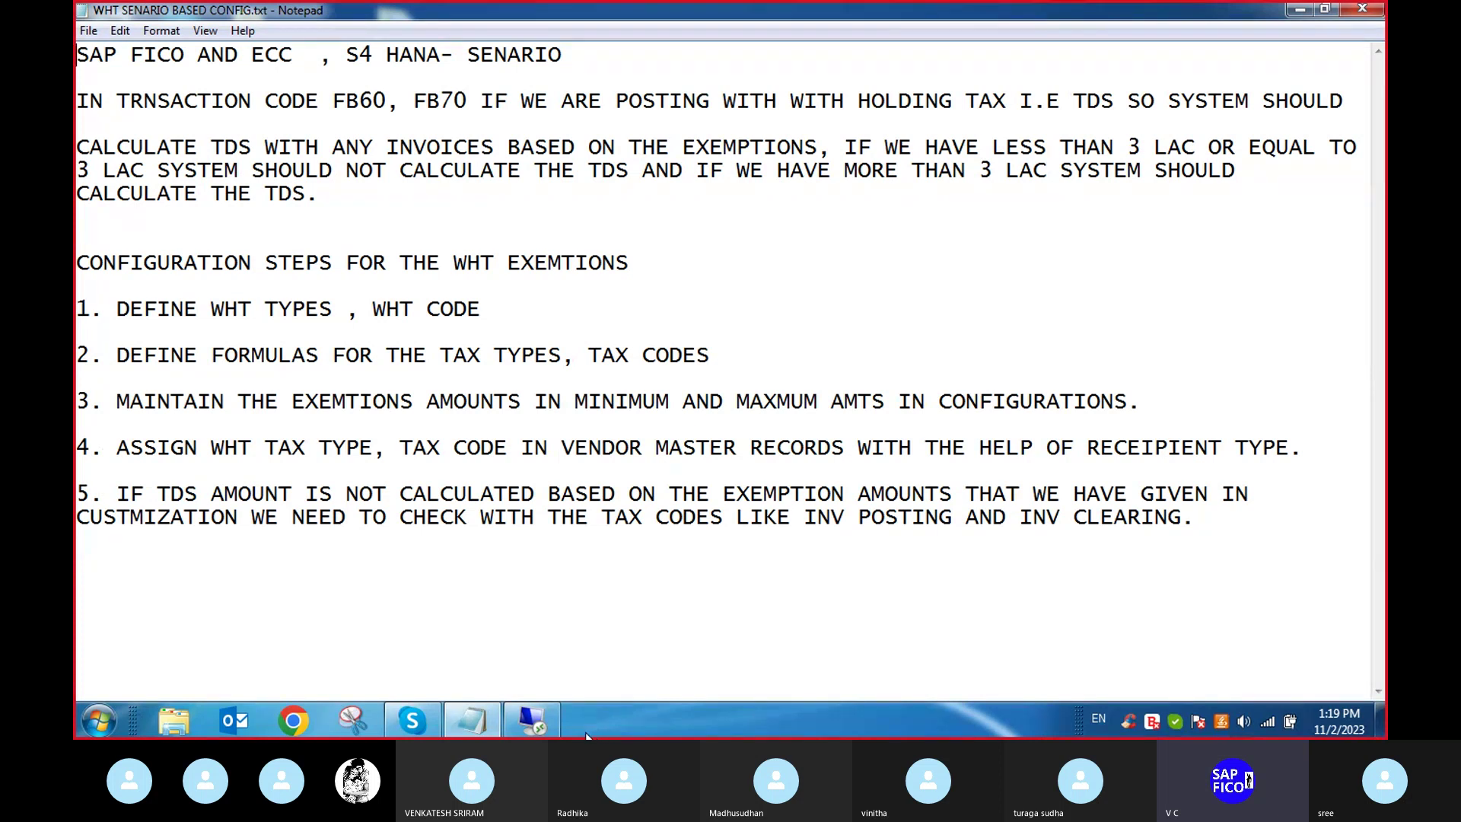
click(530, 699)
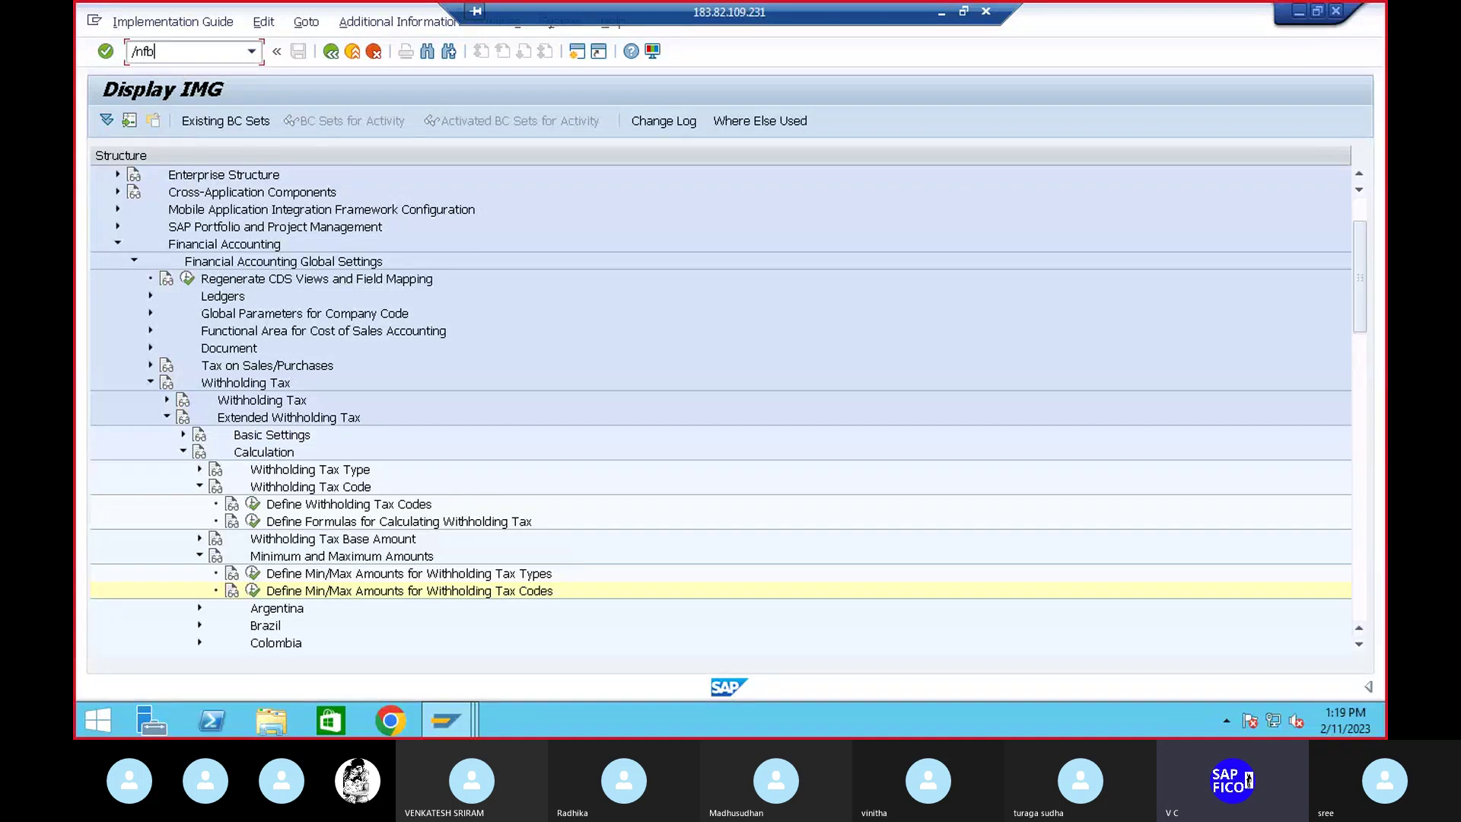
Open vendor invoice entry with transaction FB60 and switch the company code to DEP1
text(60)
key(Return)
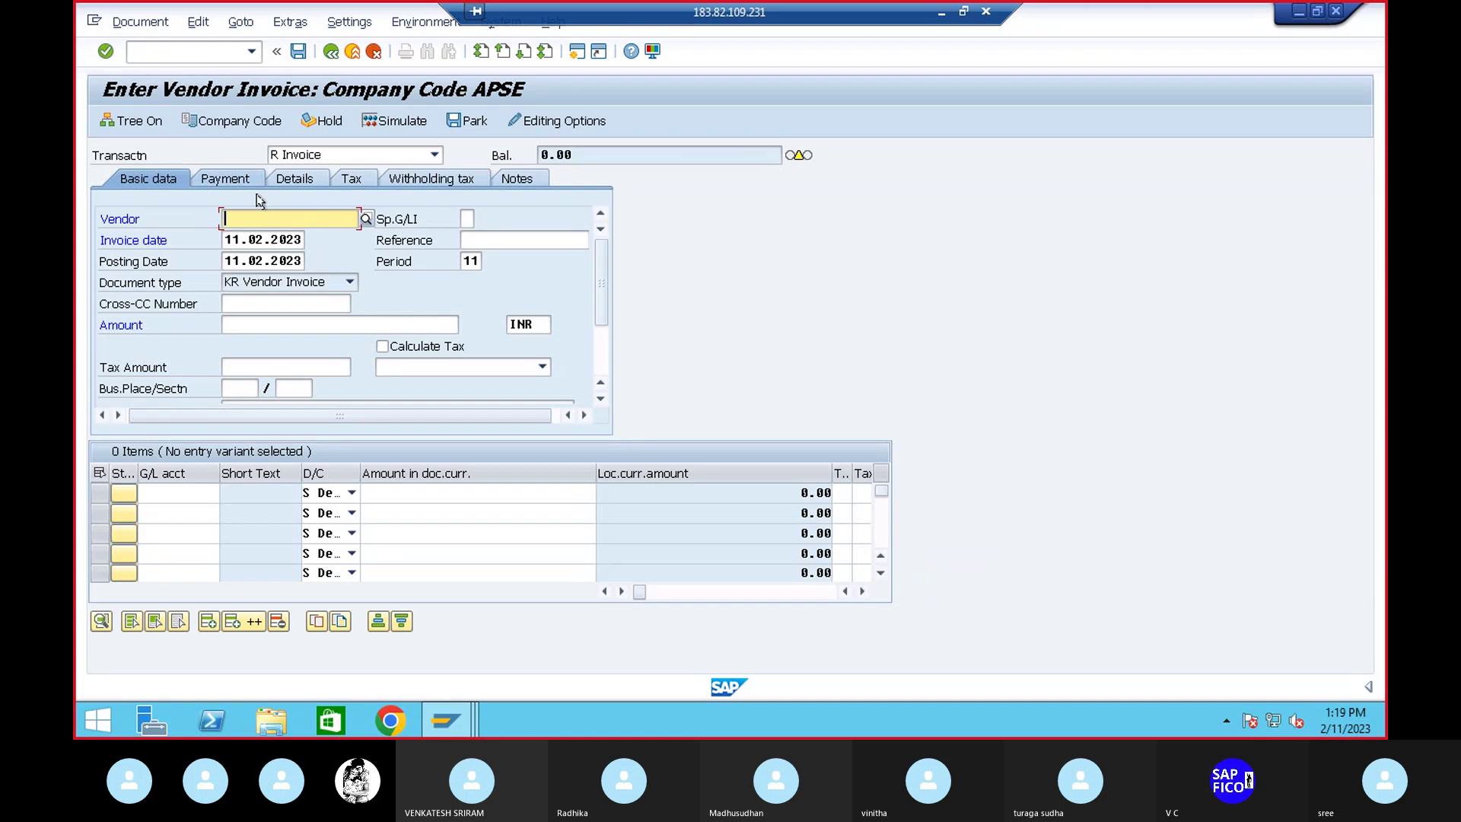
click(237, 121)
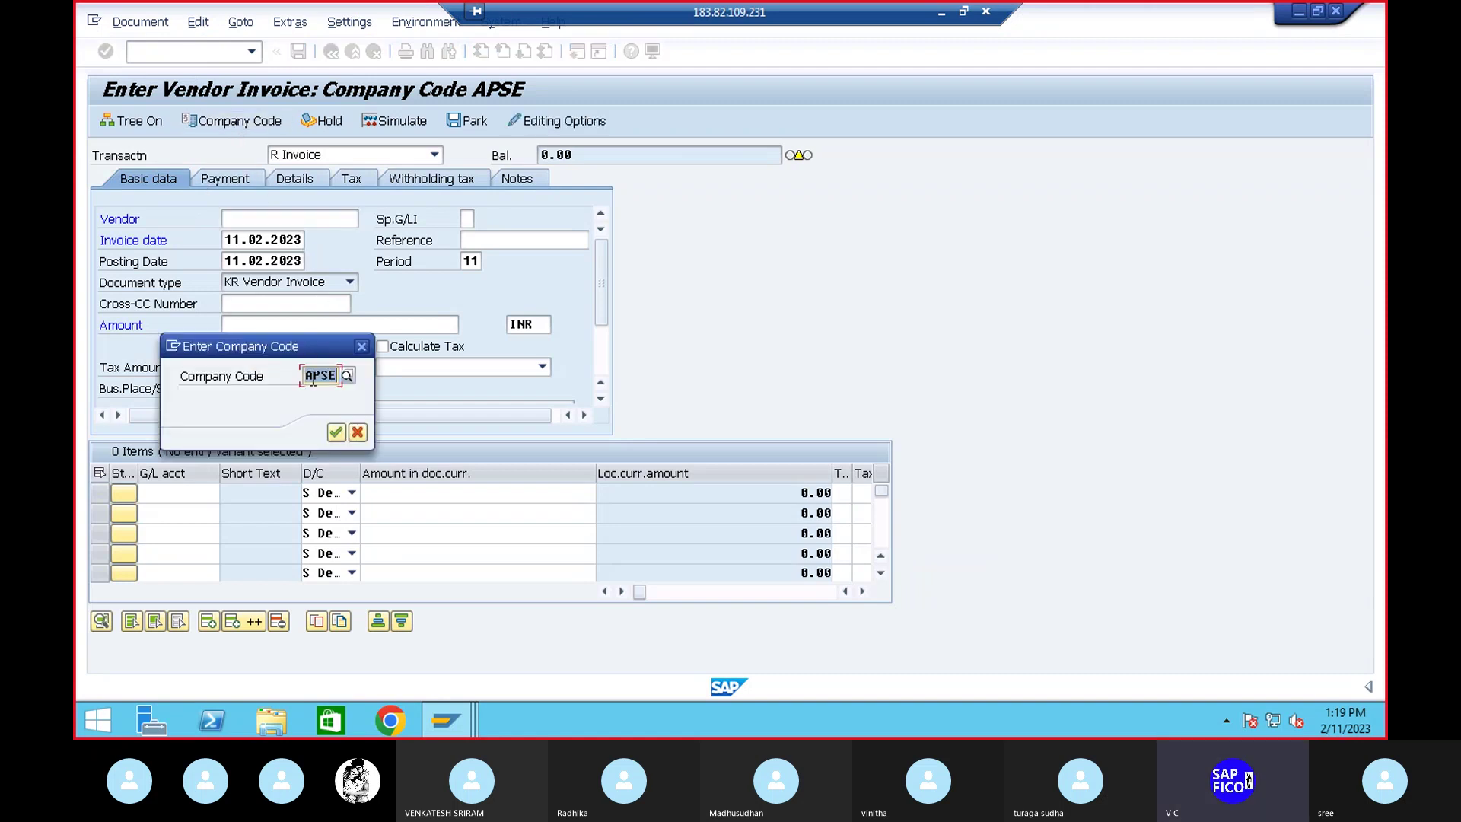
key(Return)
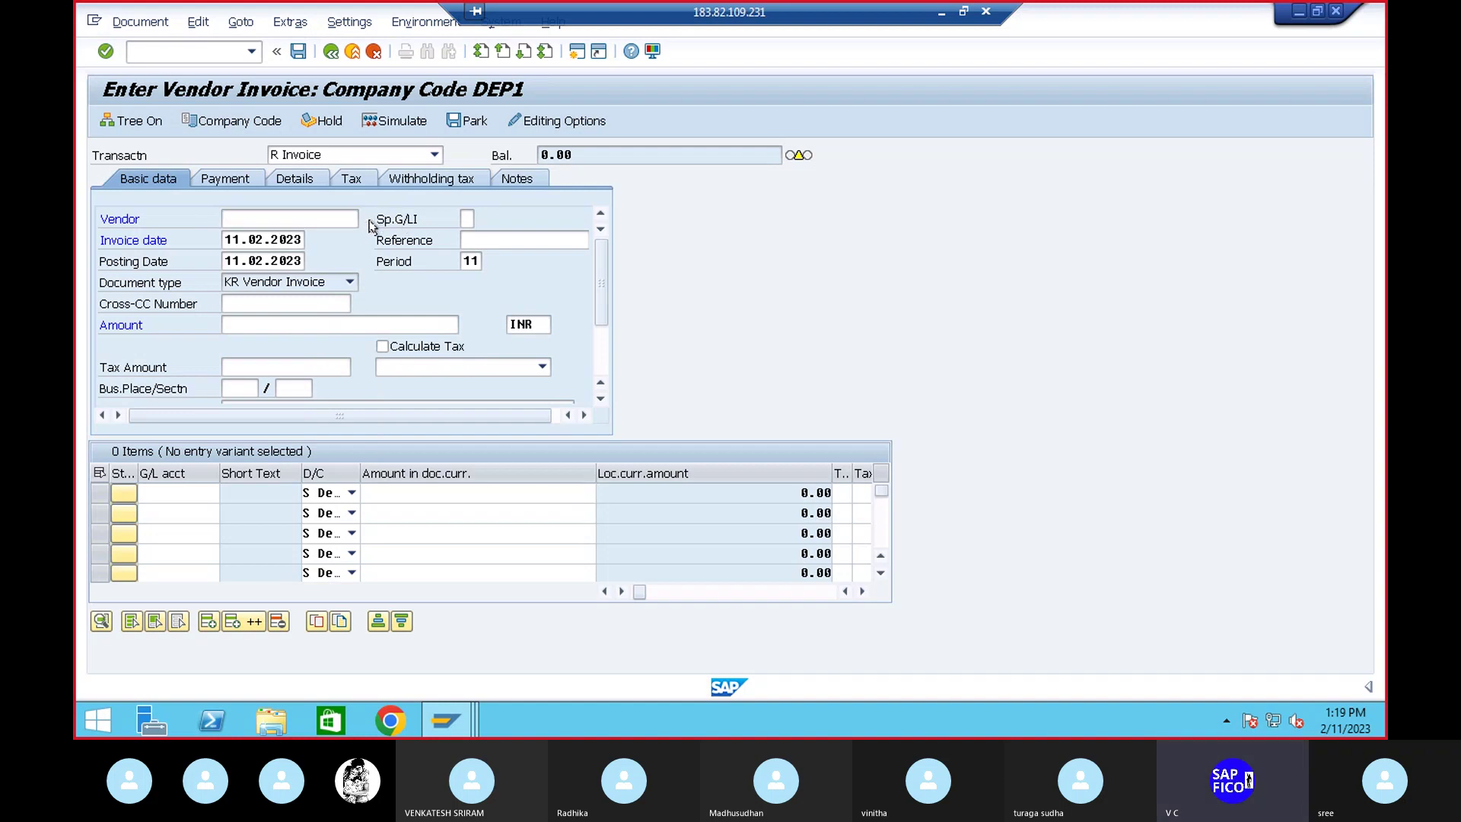
Fill in the invoice header with vendor CIPLA, amount 200000 and section code SR1
key(F4)
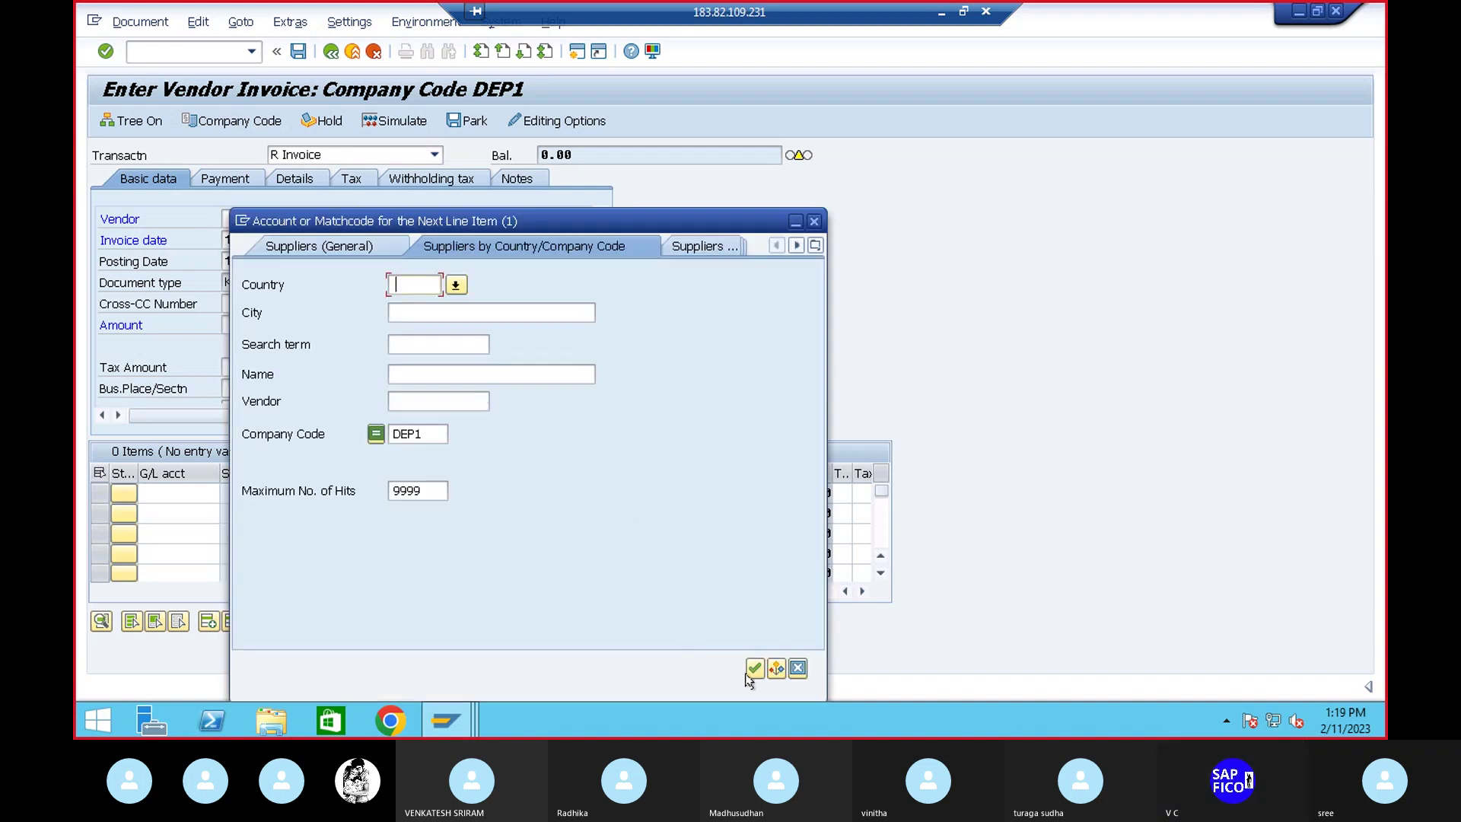
click(753, 670)
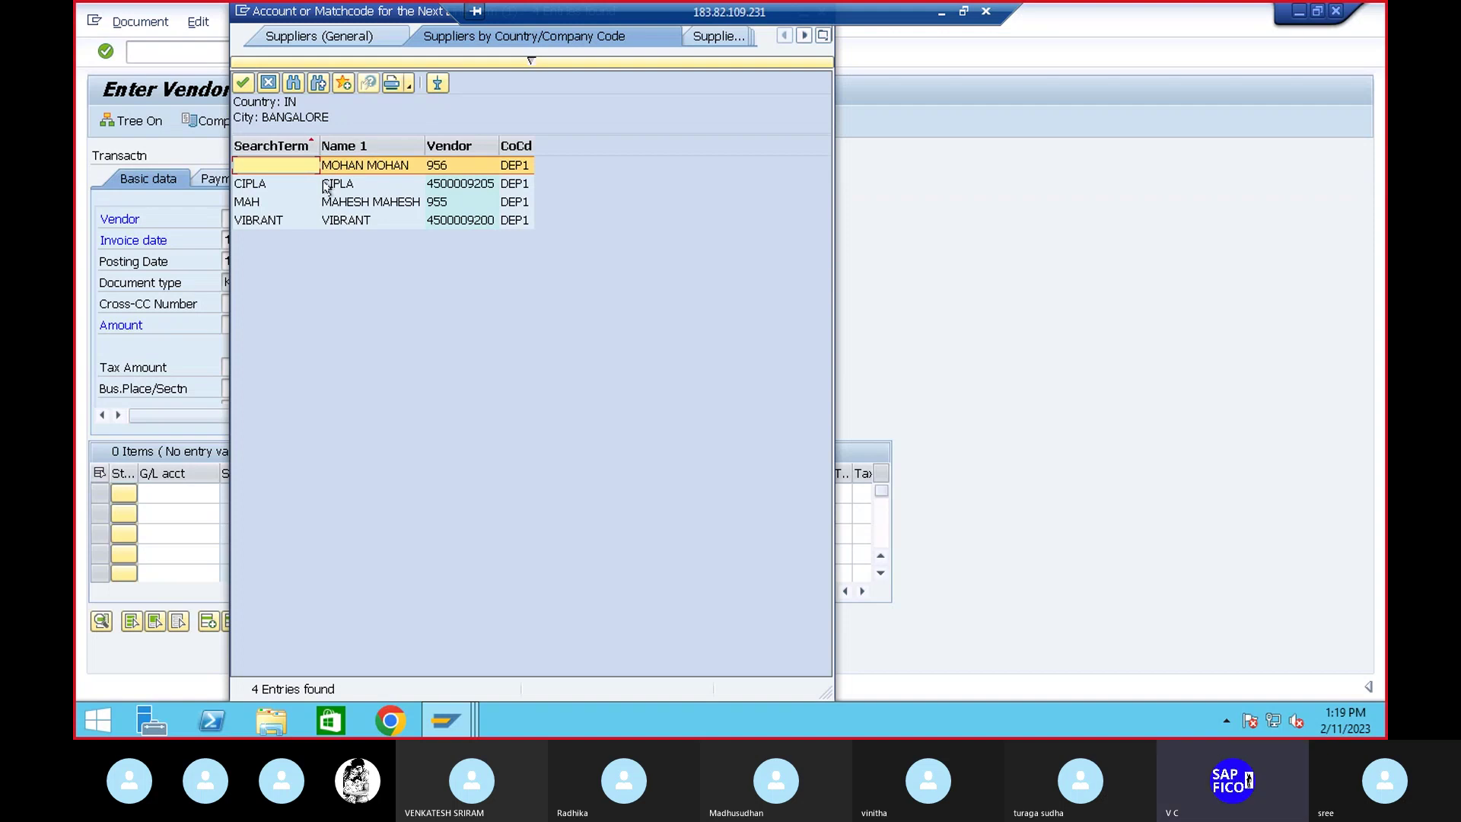
double_click(325, 185)
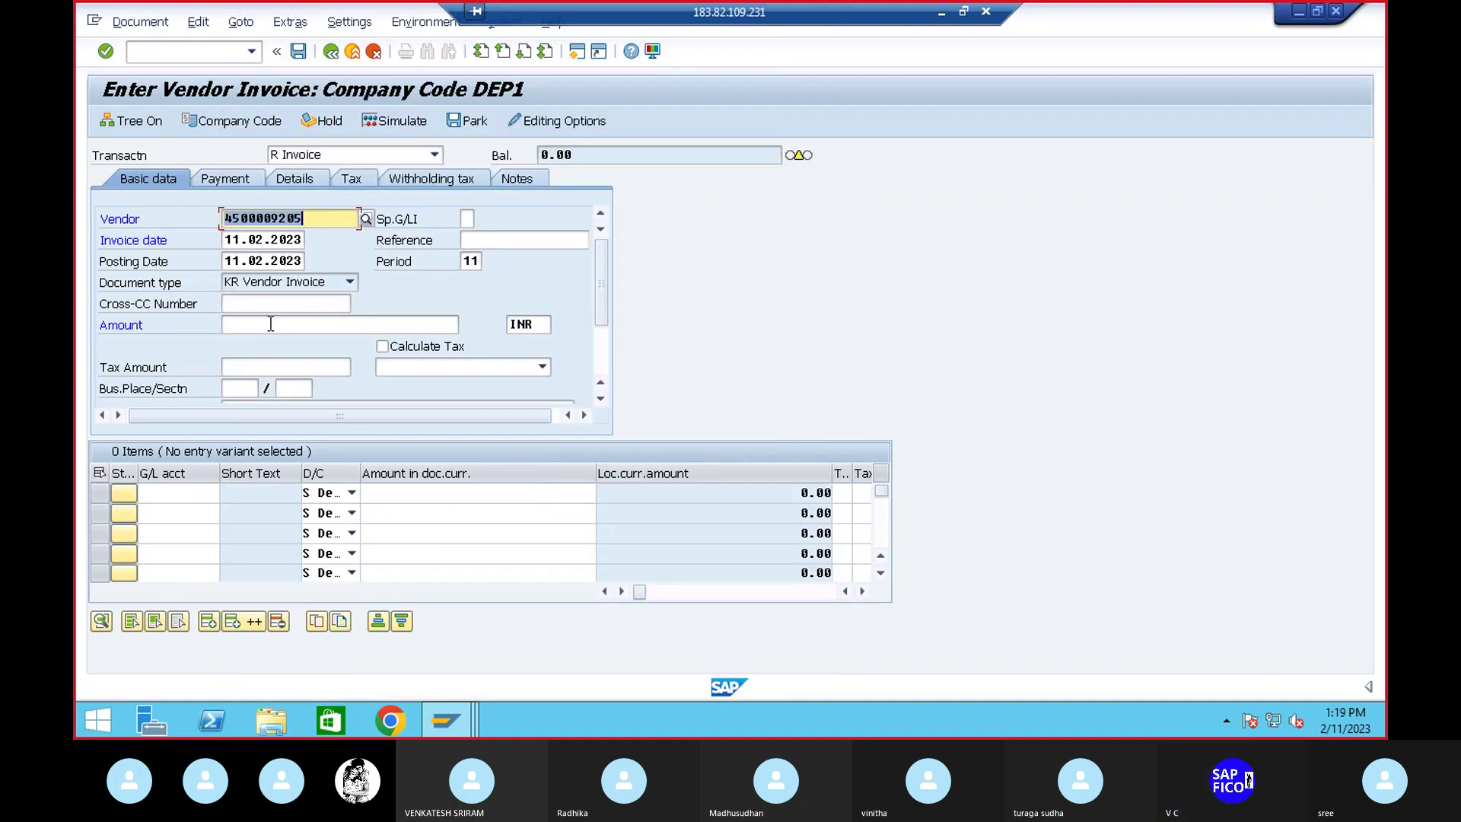
click(269, 326)
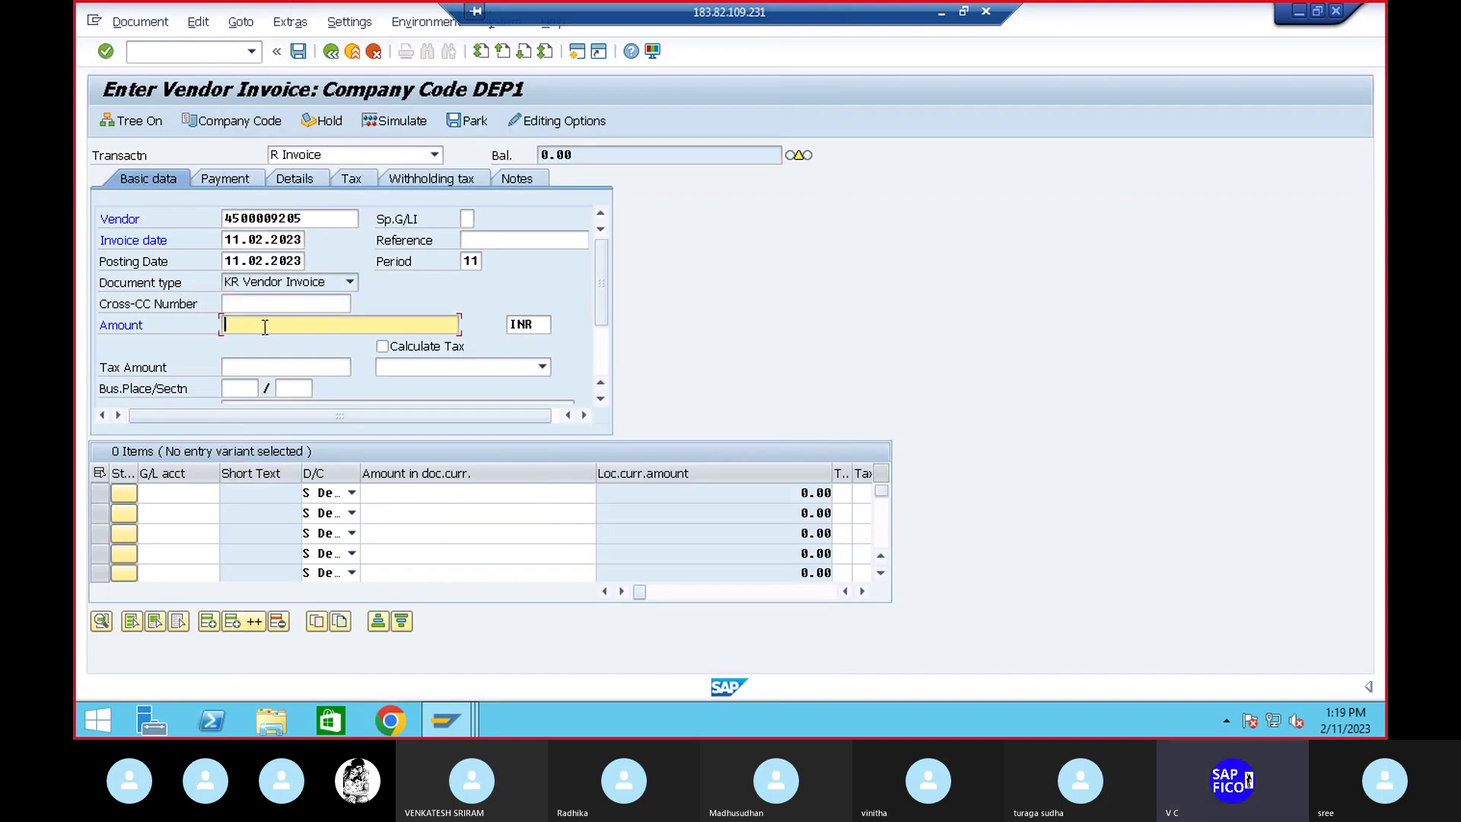
text(2)
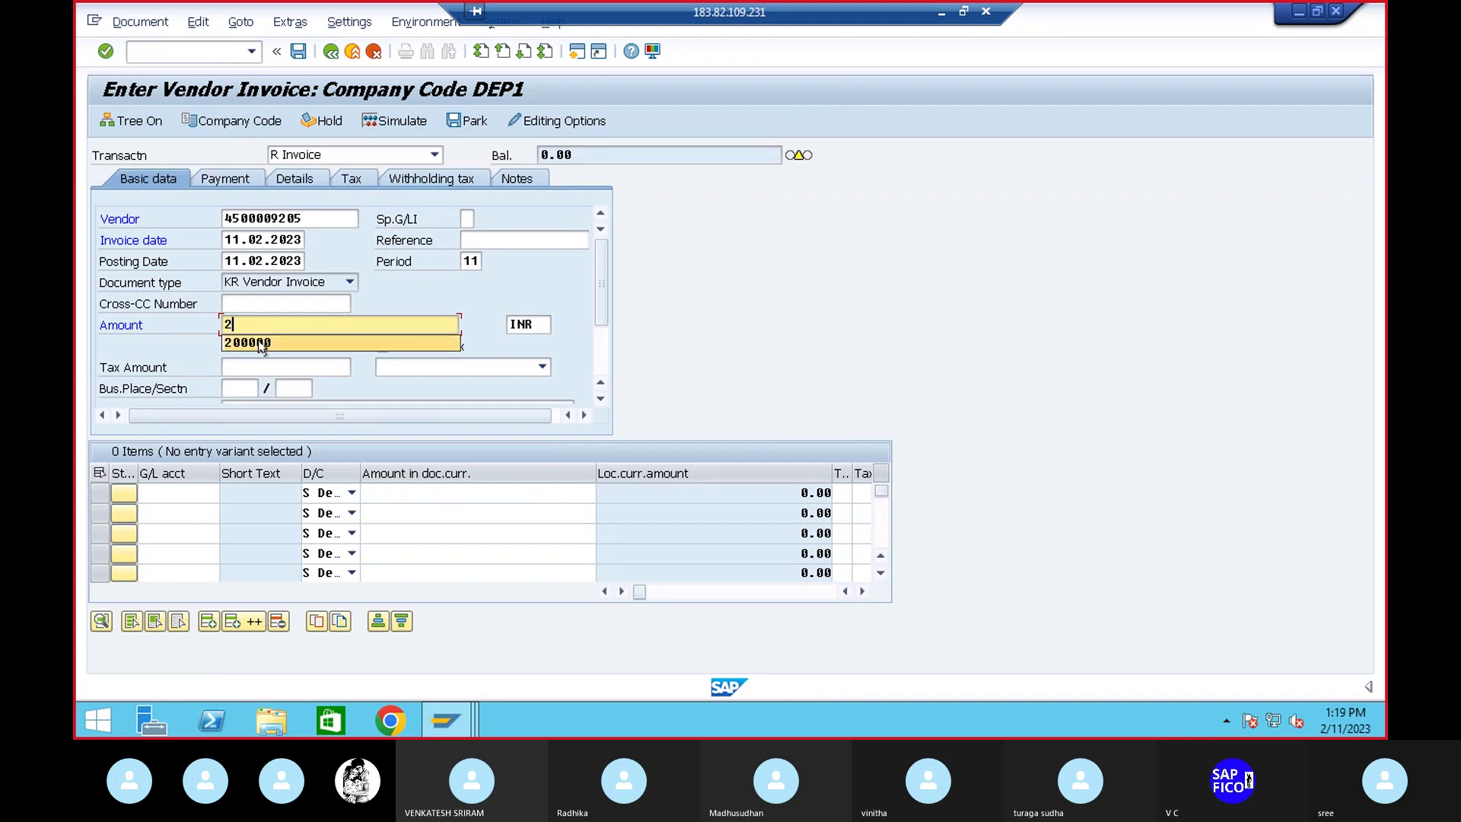
click(263, 343)
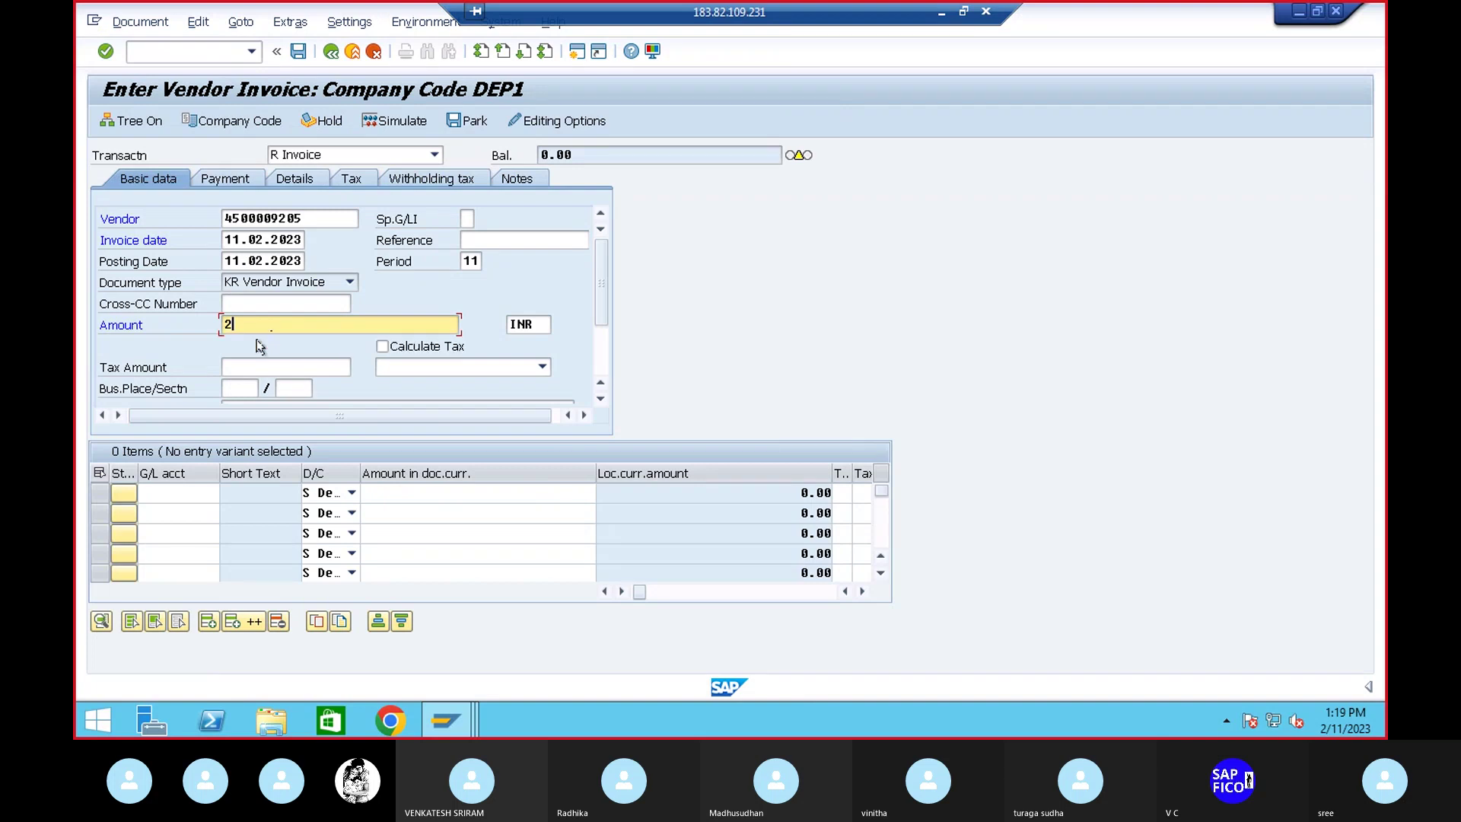
click(305, 389)
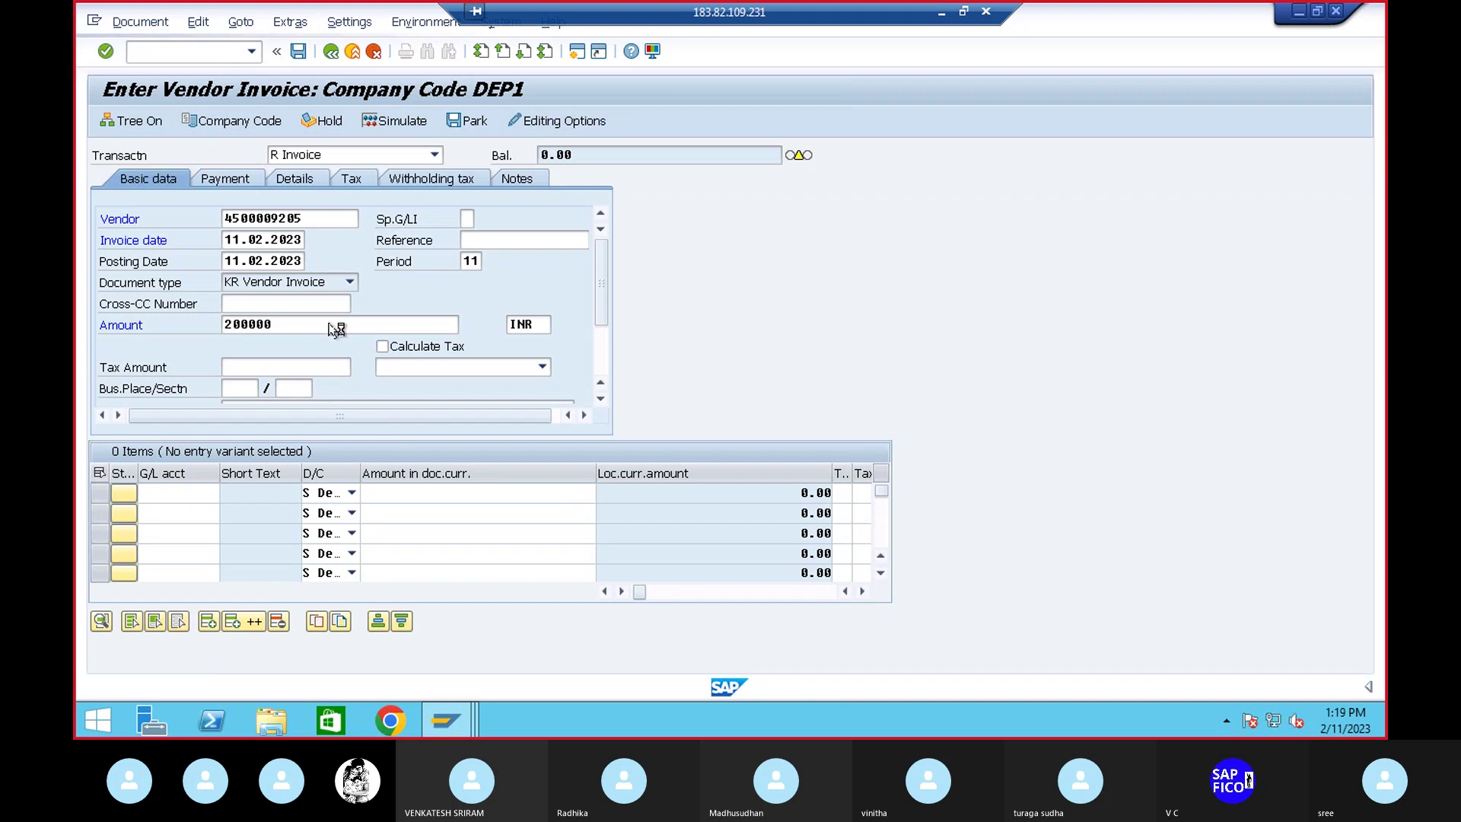
key(F4)
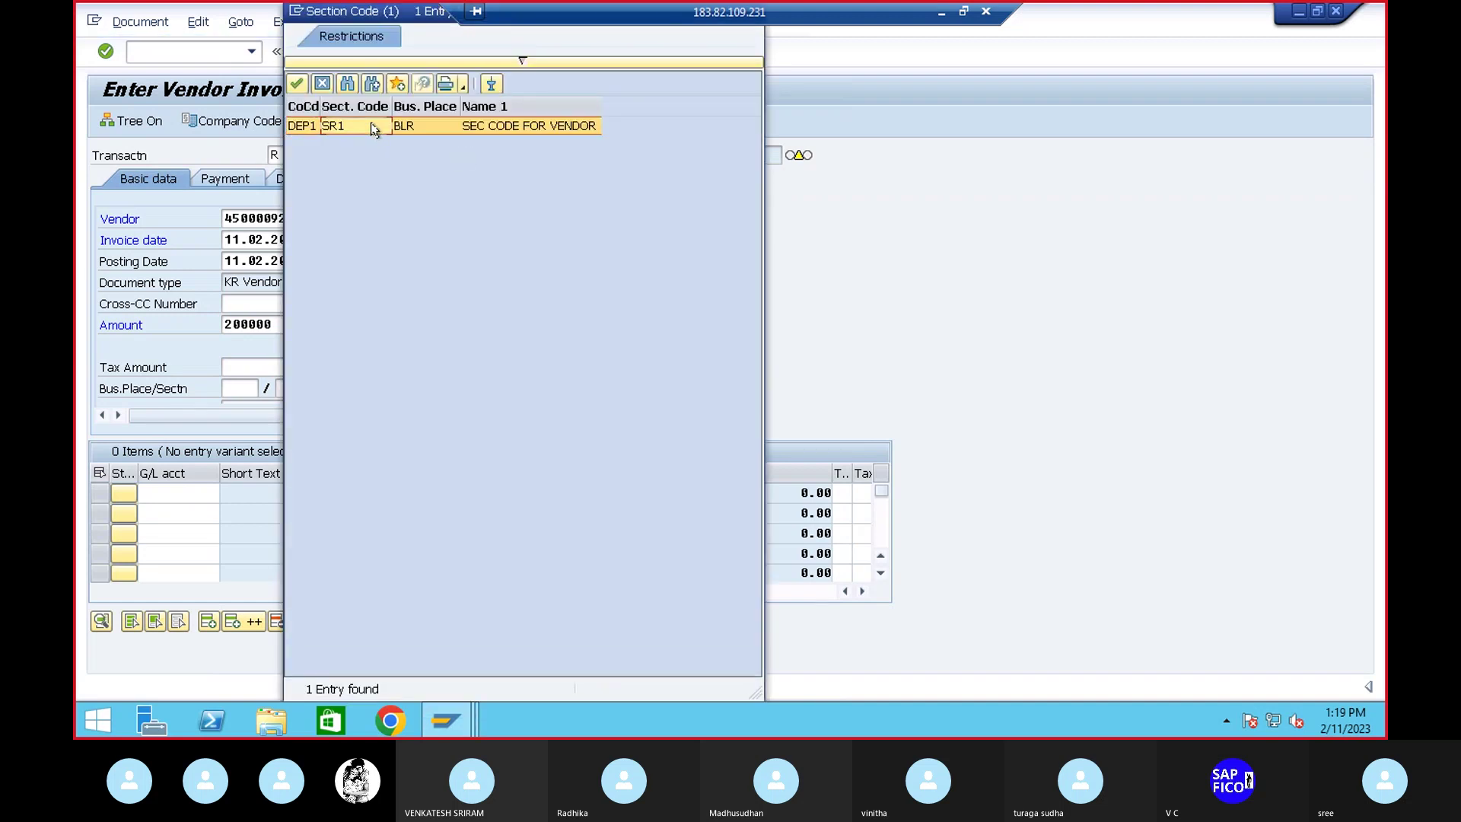
double_click(373, 127)
Assign the RAW MATERIAL INVENTORY G/L account 200100 to the first line item
click(172, 493)
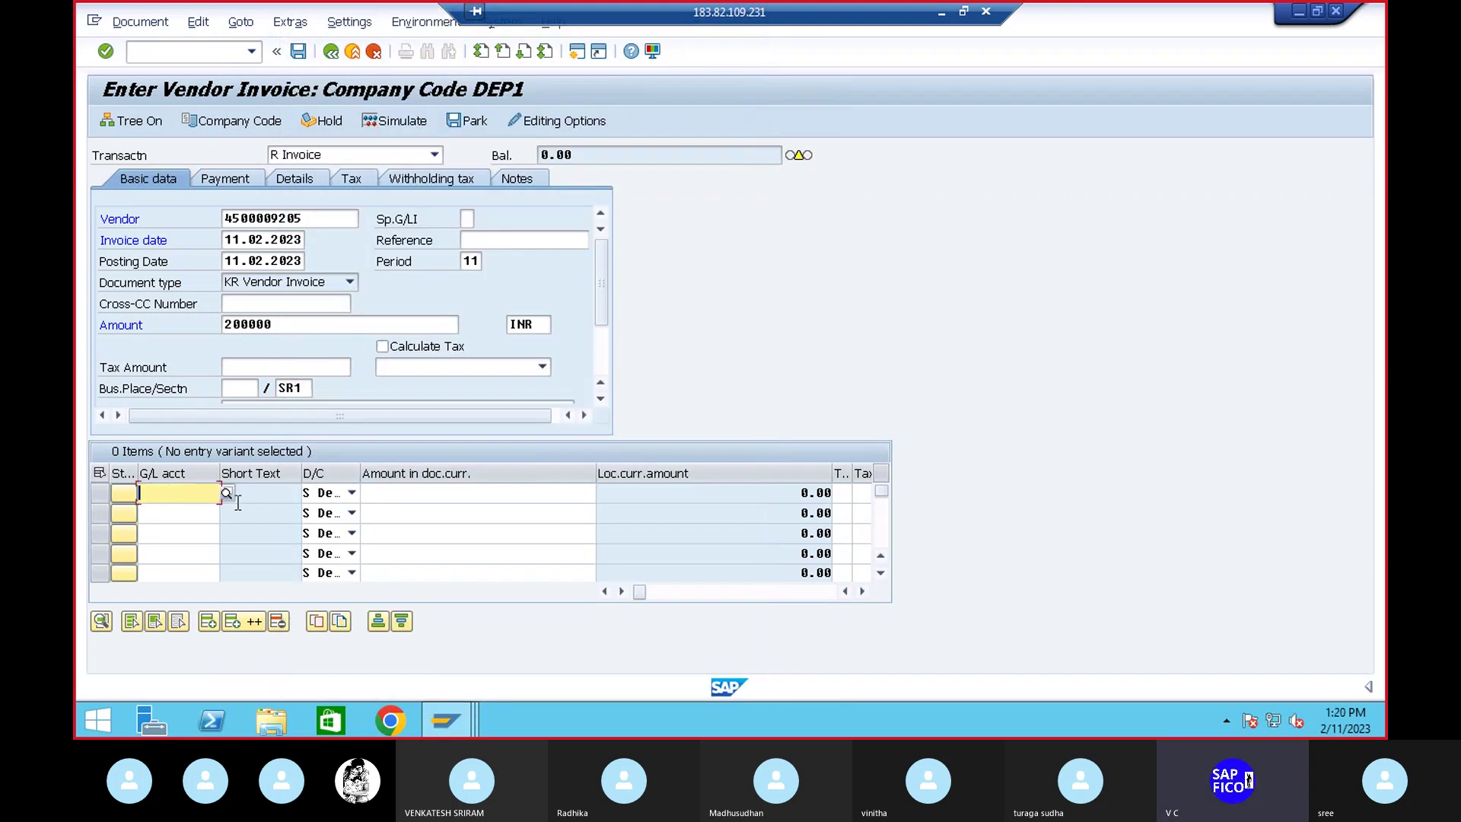
click(226, 493)
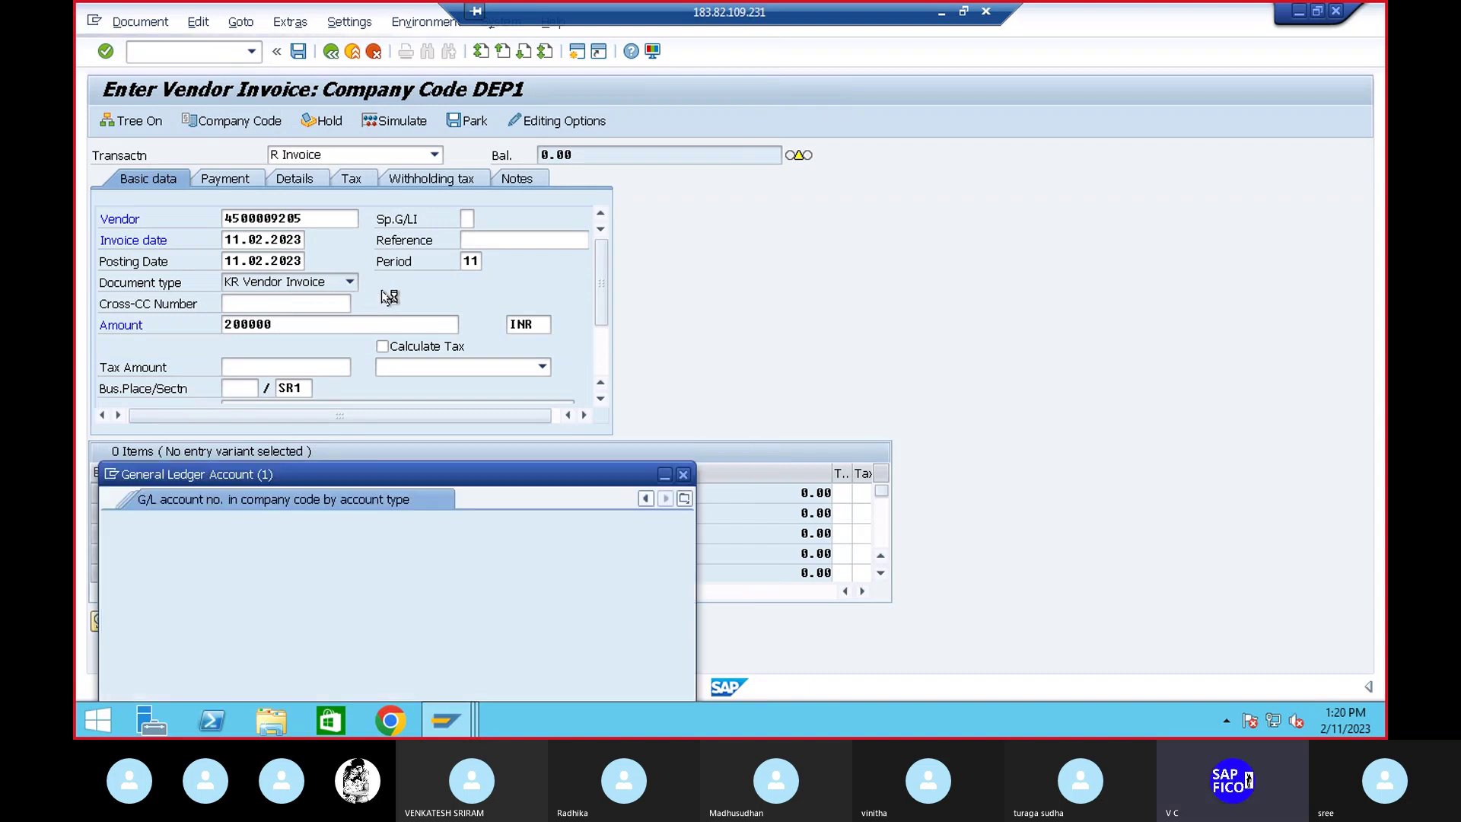
click(621, 668)
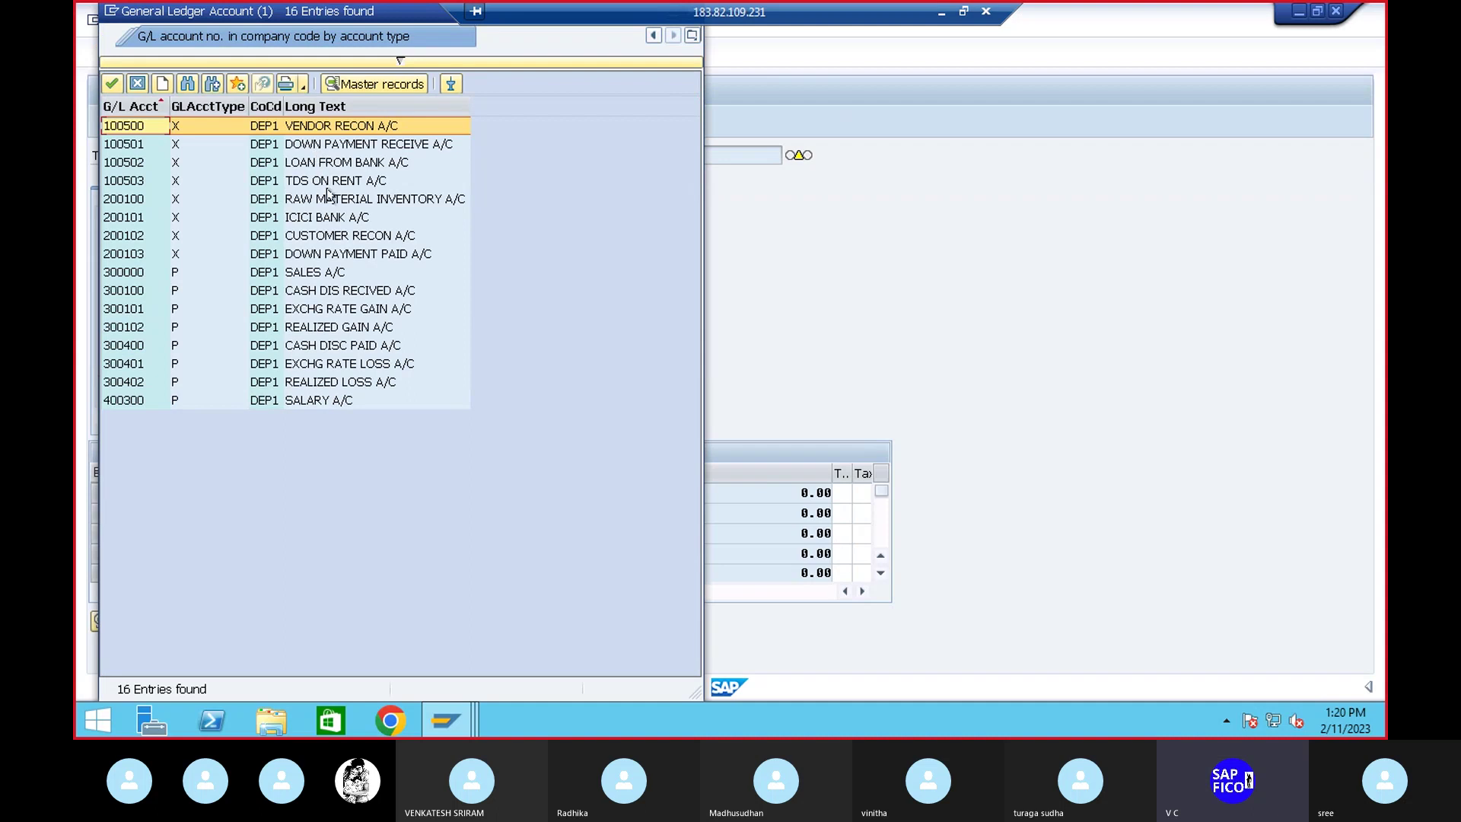
double_click(328, 200)
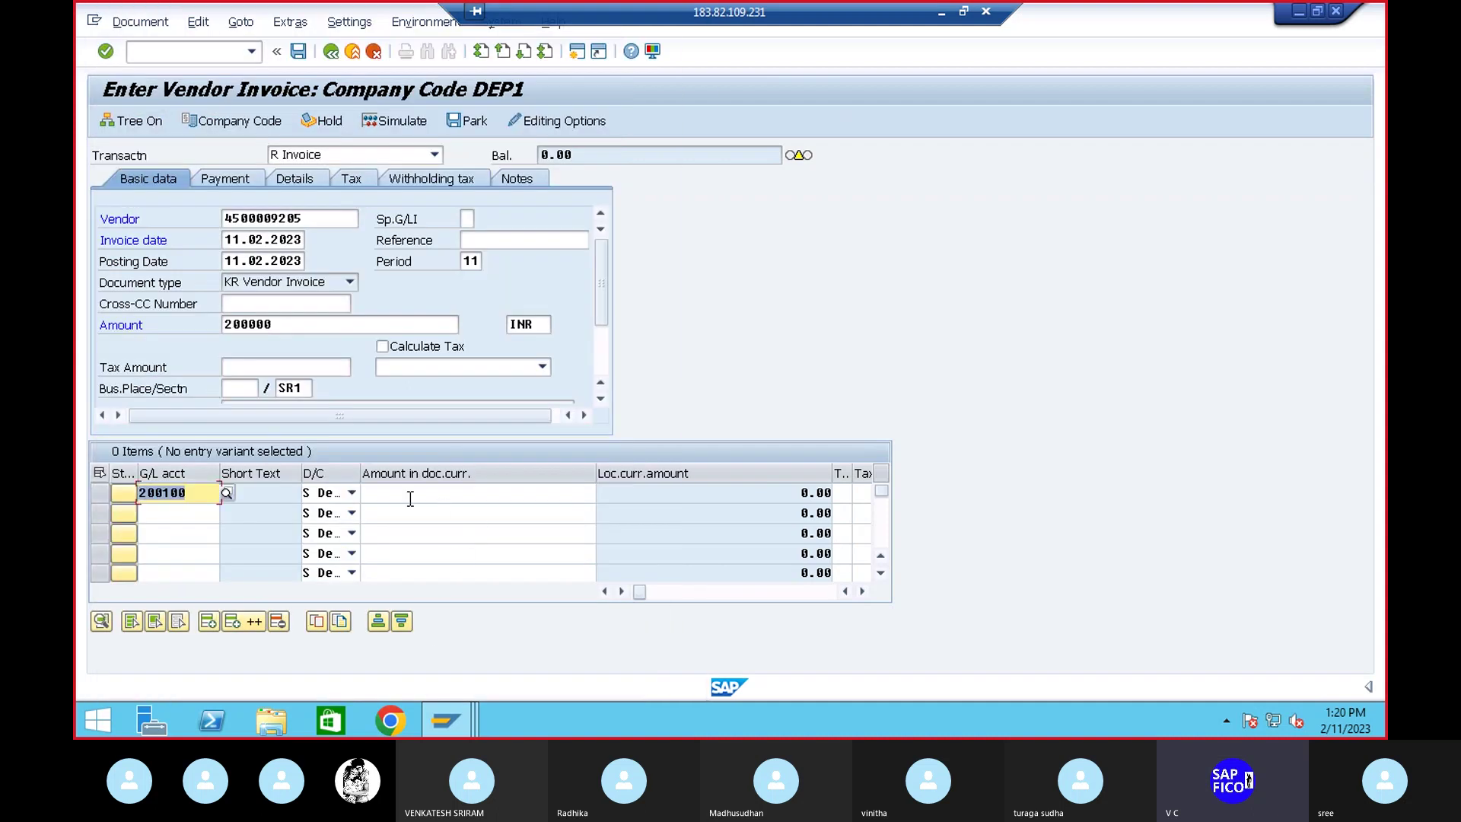
Set the business place to BLR and try to carry the invoice amount into the first line item with *
click(238, 388)
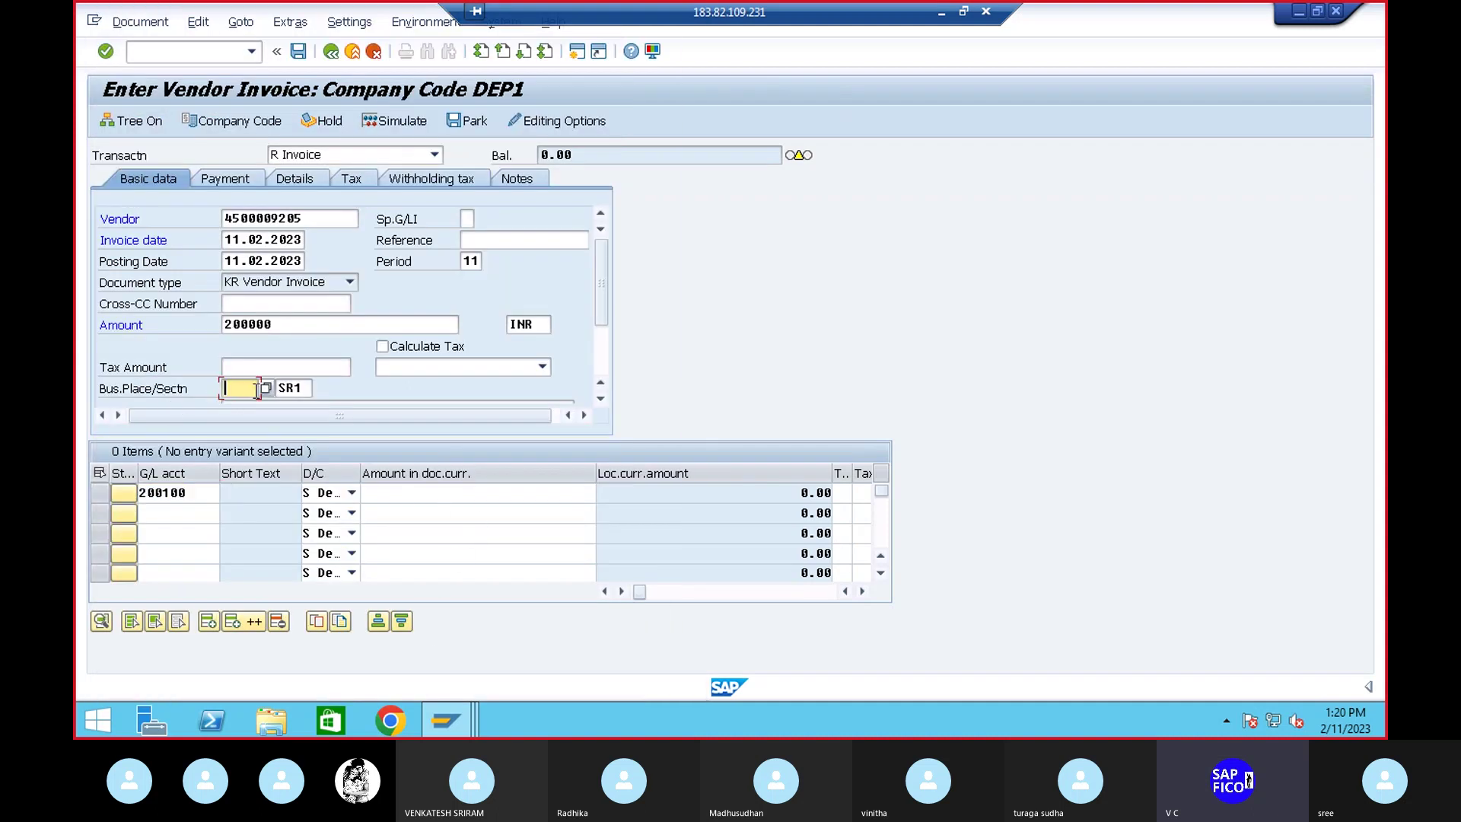
click(265, 390)
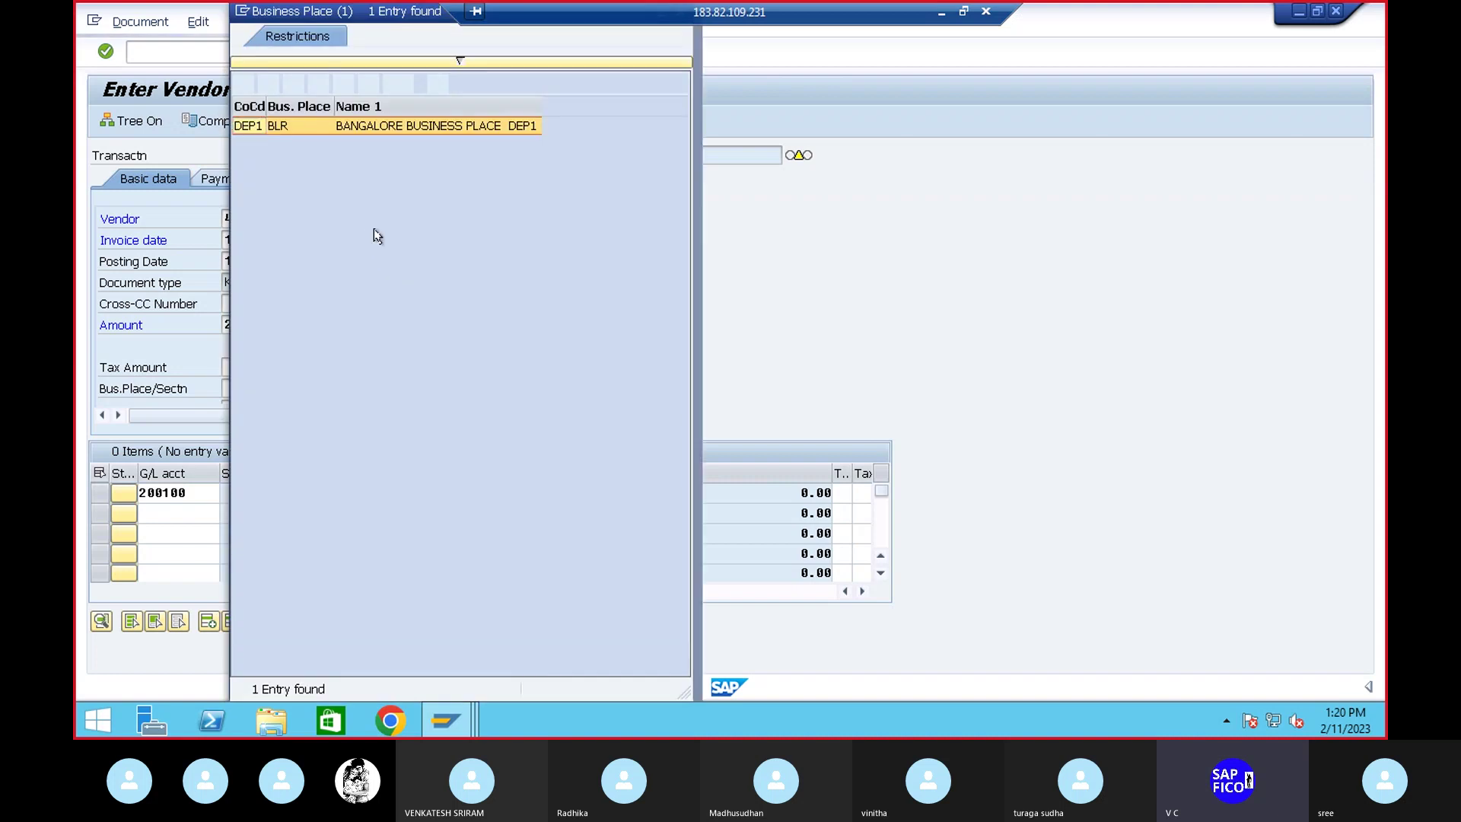
double_click(427, 127)
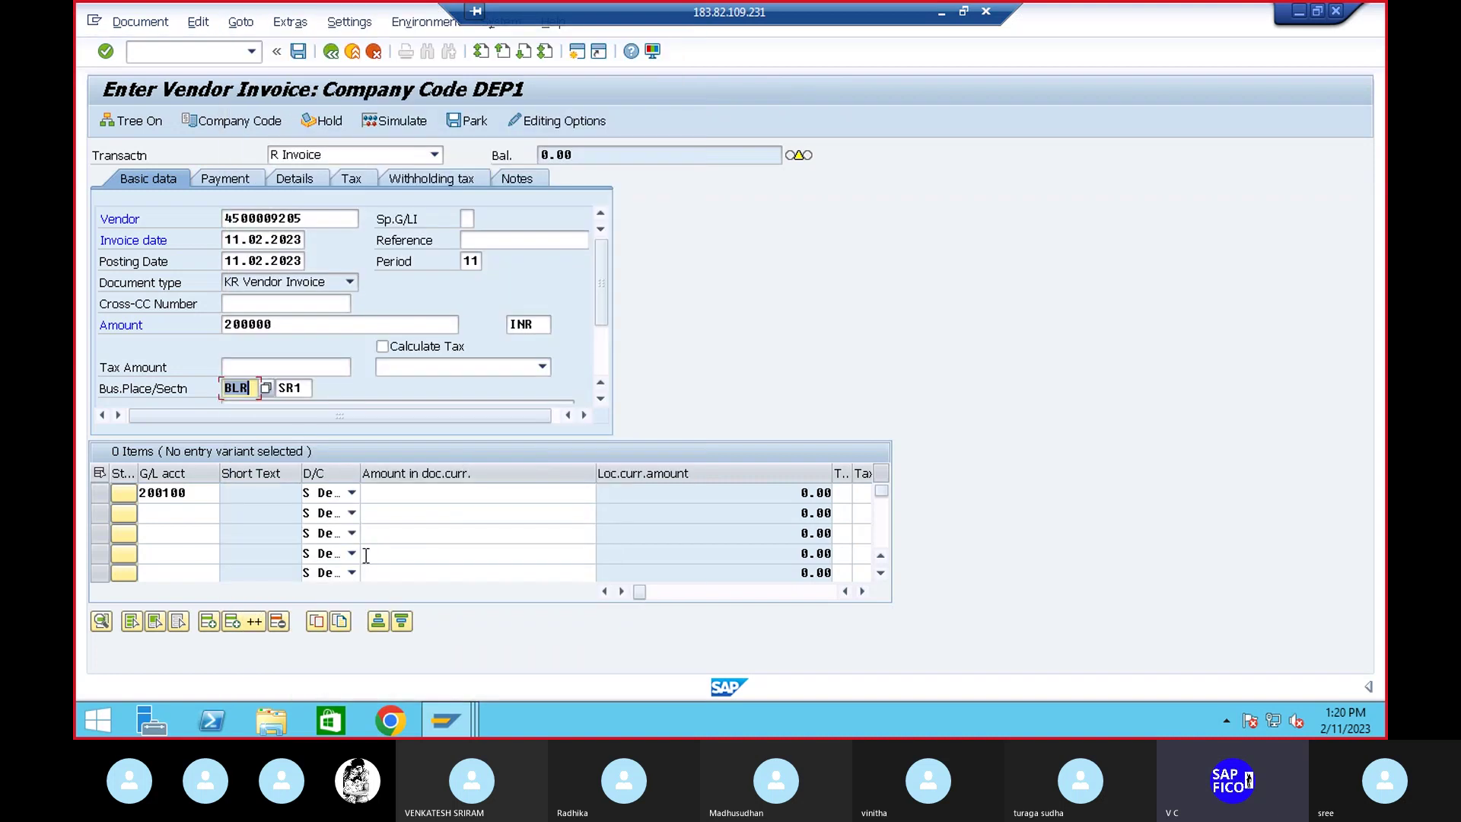
click(433, 493)
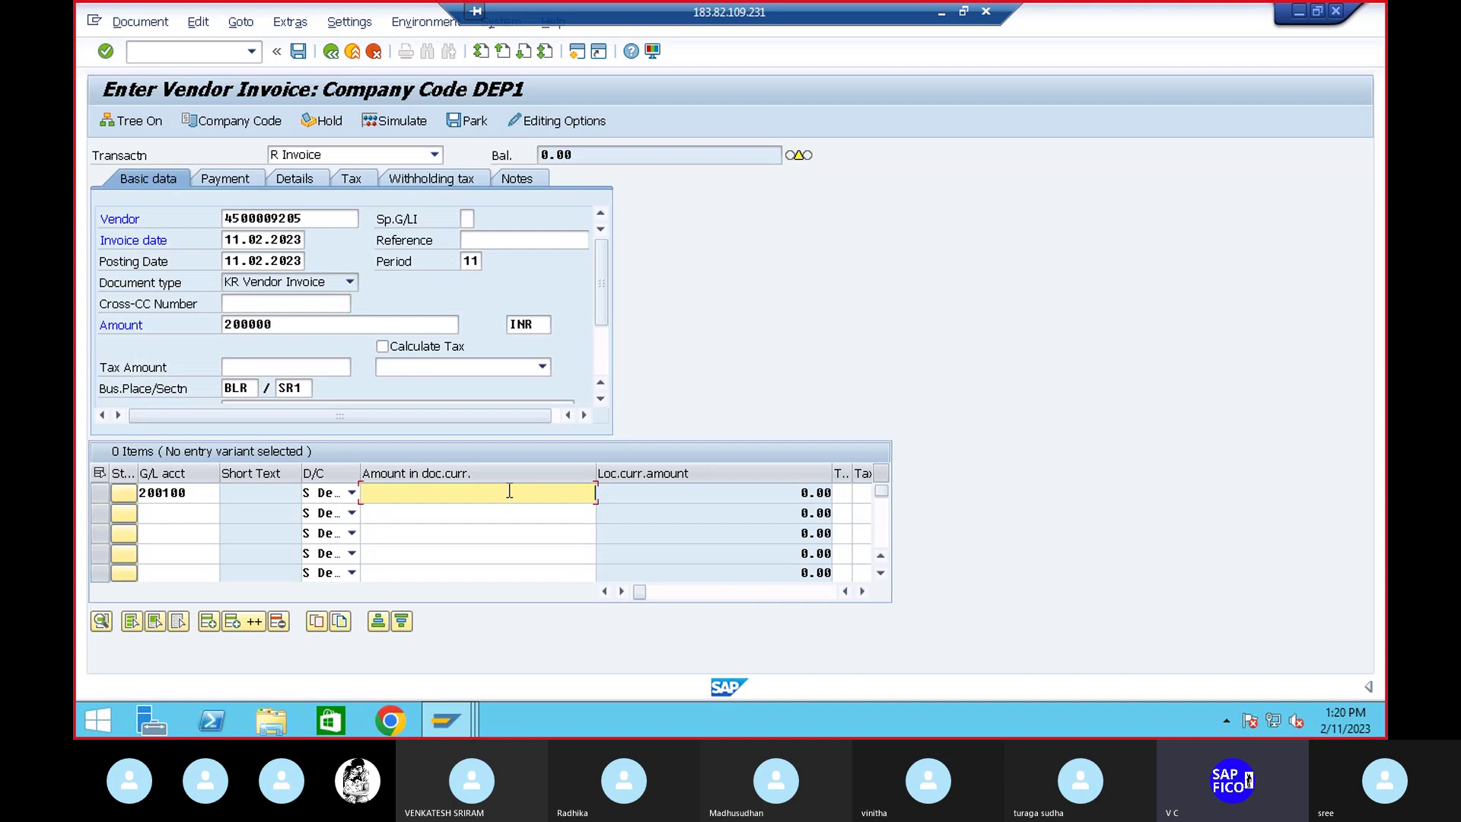
text(*)
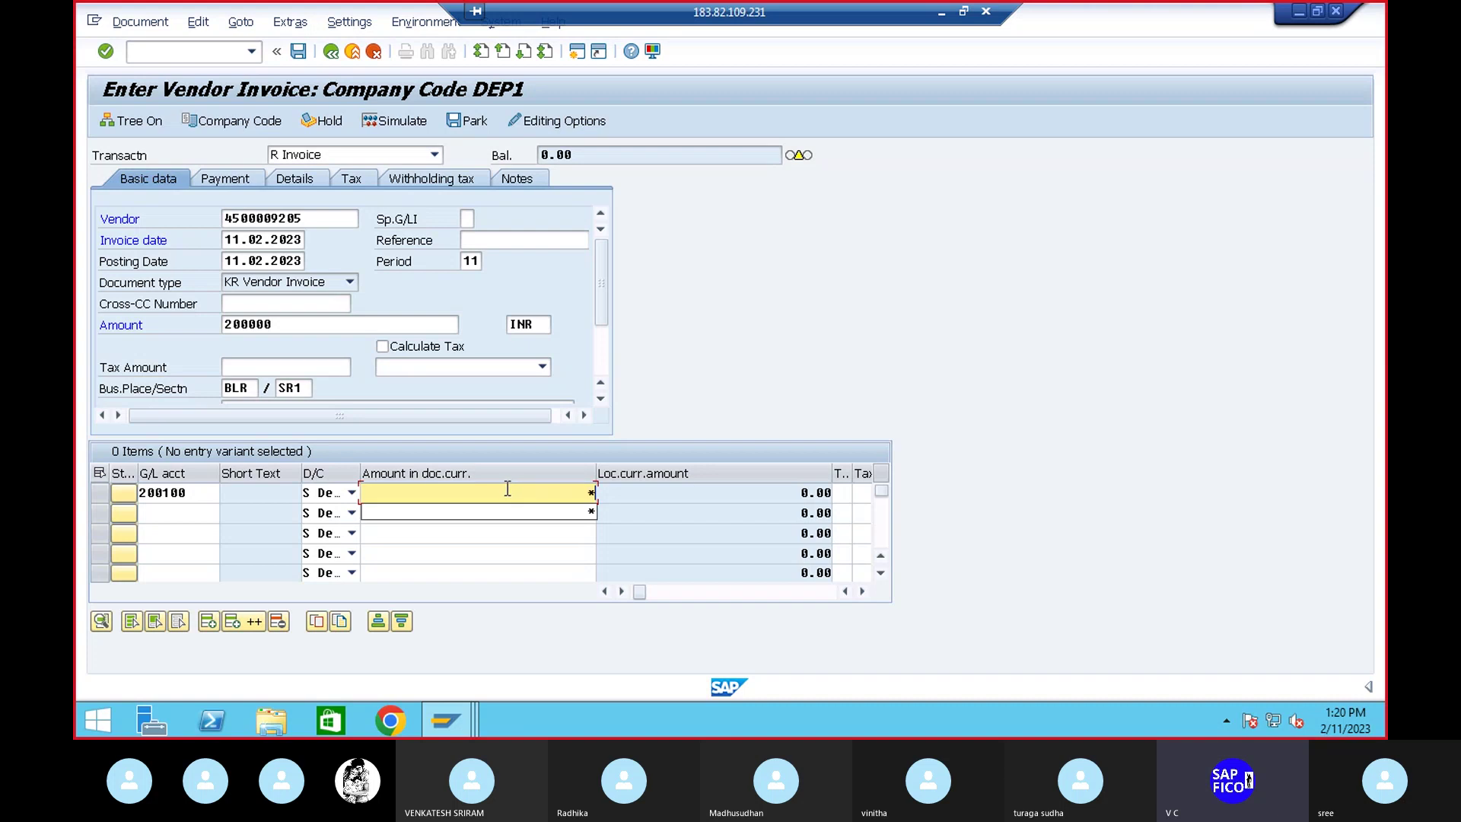
key(Return)
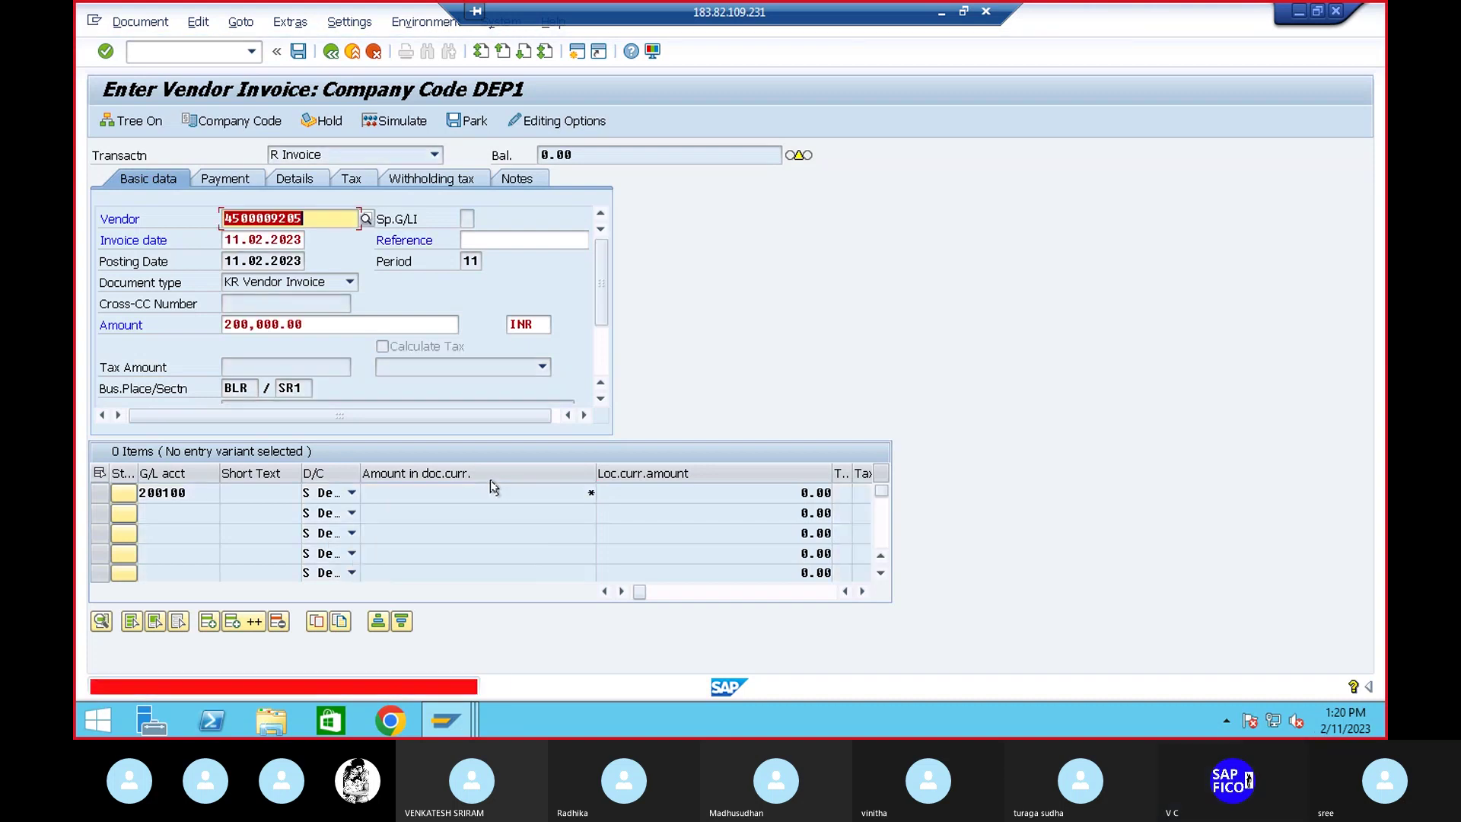
Open the assignment of users to tolerance groups with transaction OB57 and add a new entry for user BEST
click(152, 52)
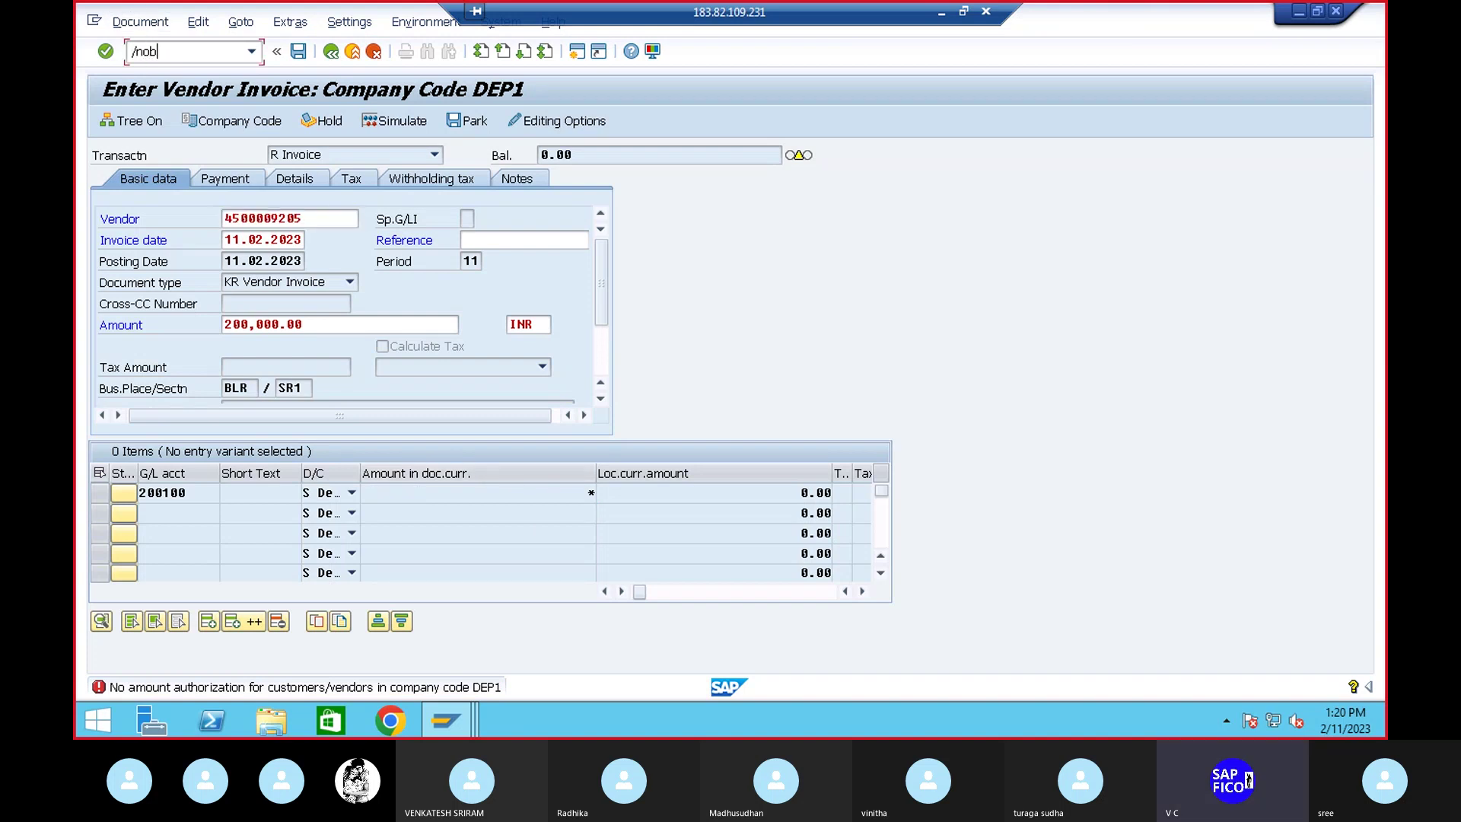
text(/nob57)
key(Return)
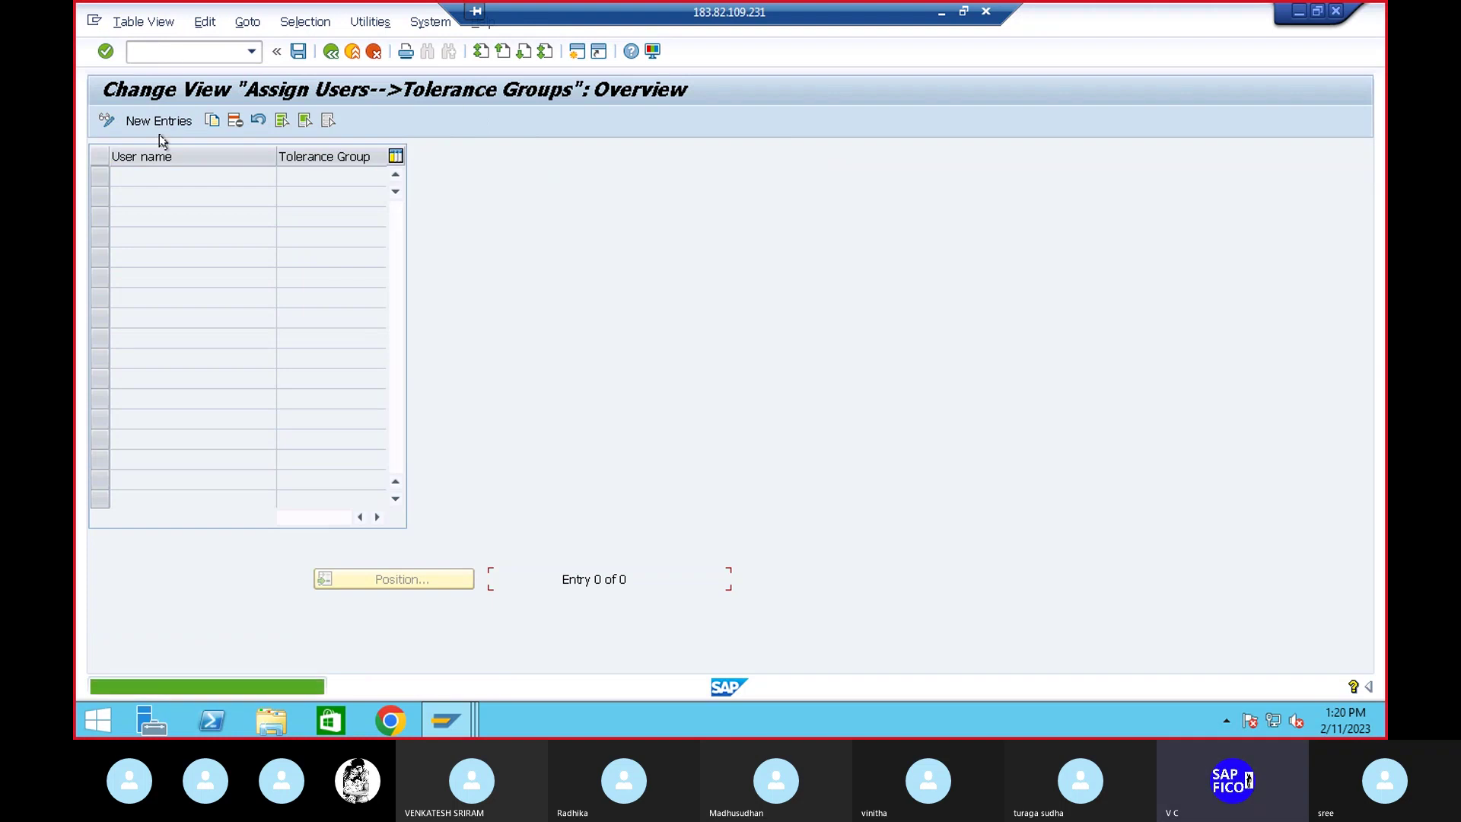
click(196, 121)
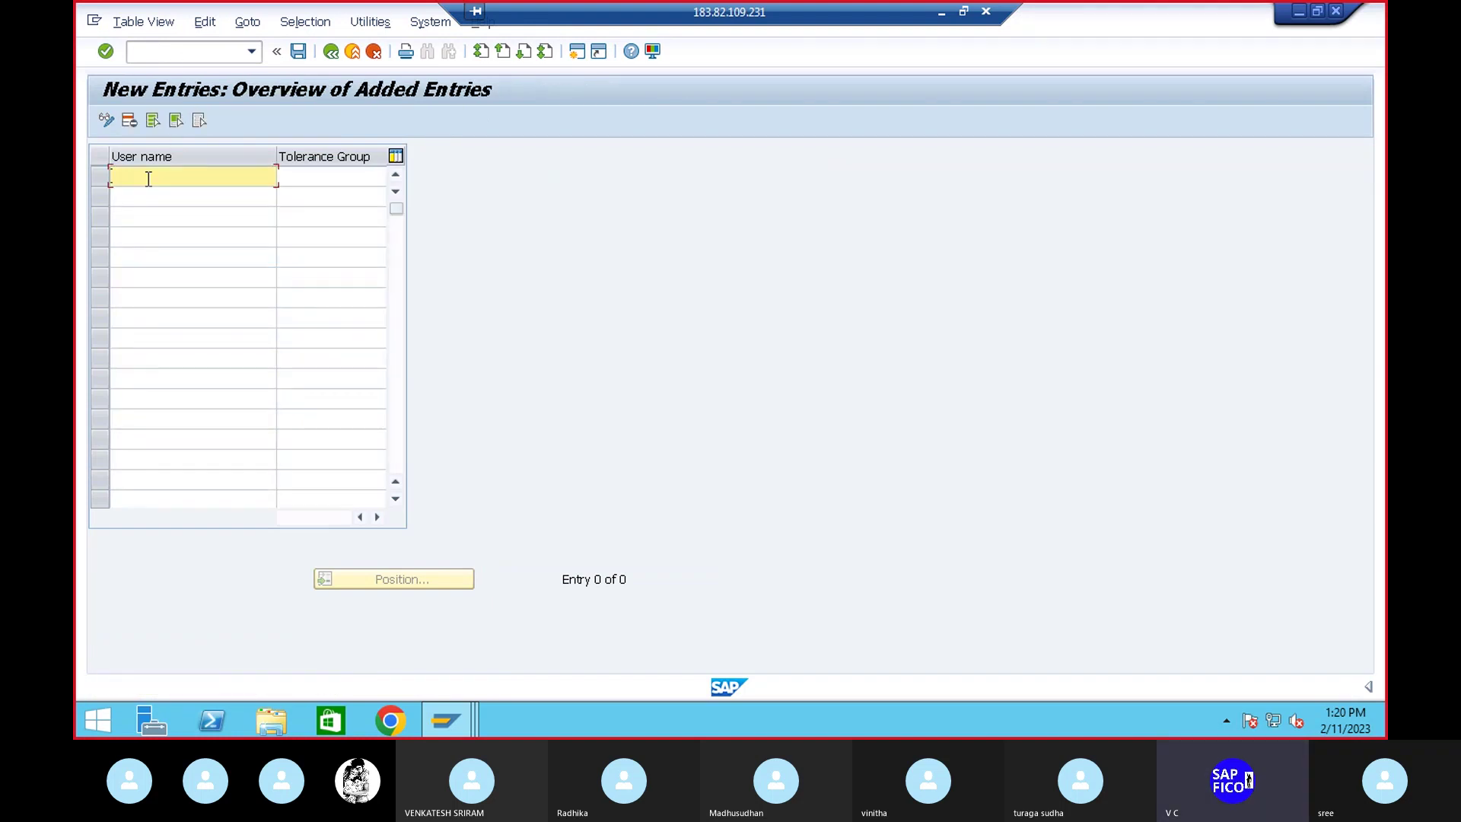
text(b)
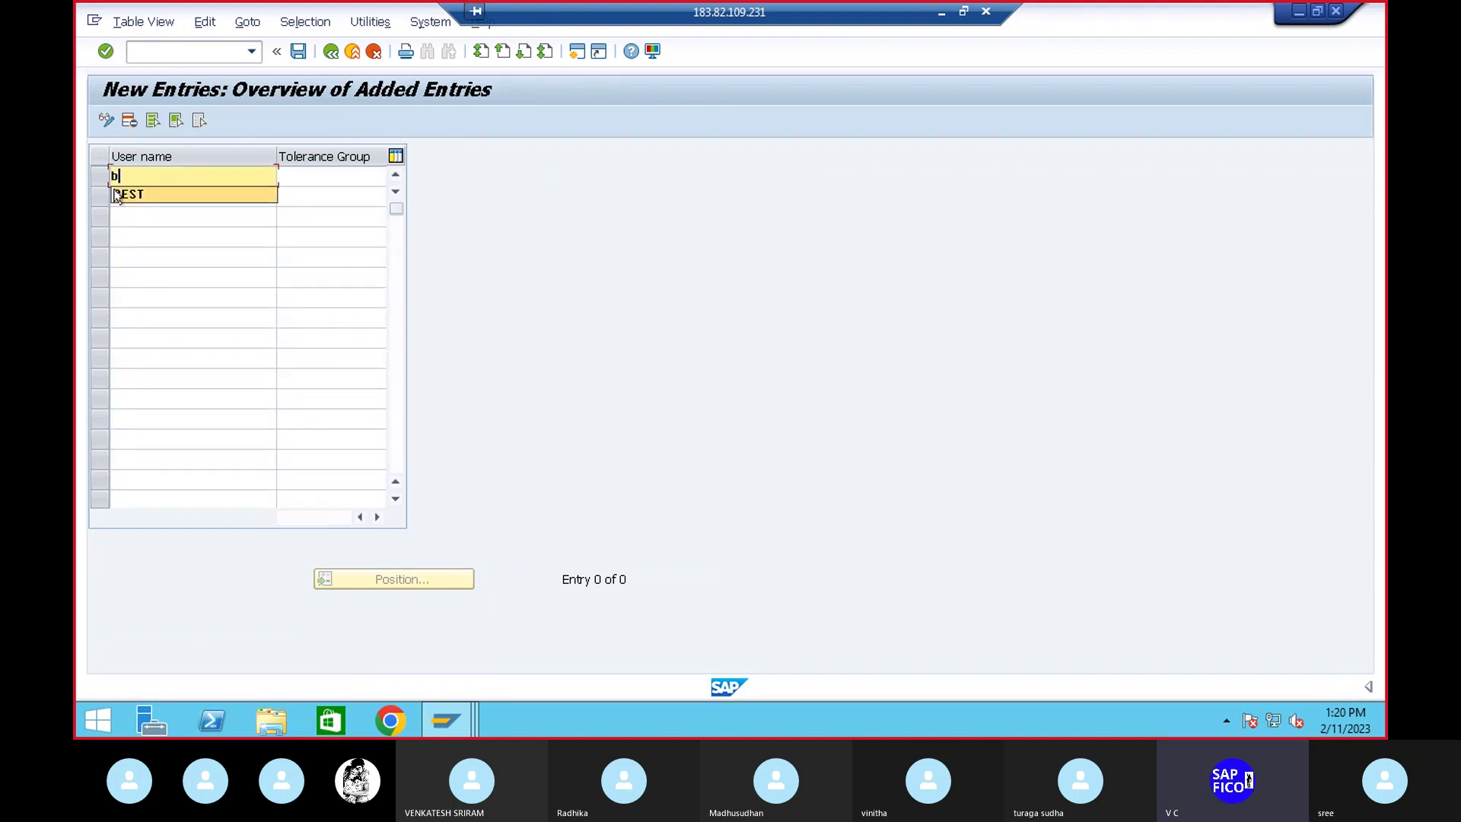
click(127, 194)
Assign tolerance group DEP1 to user BEST and save the entry under the proposed customizing request
click(329, 175)
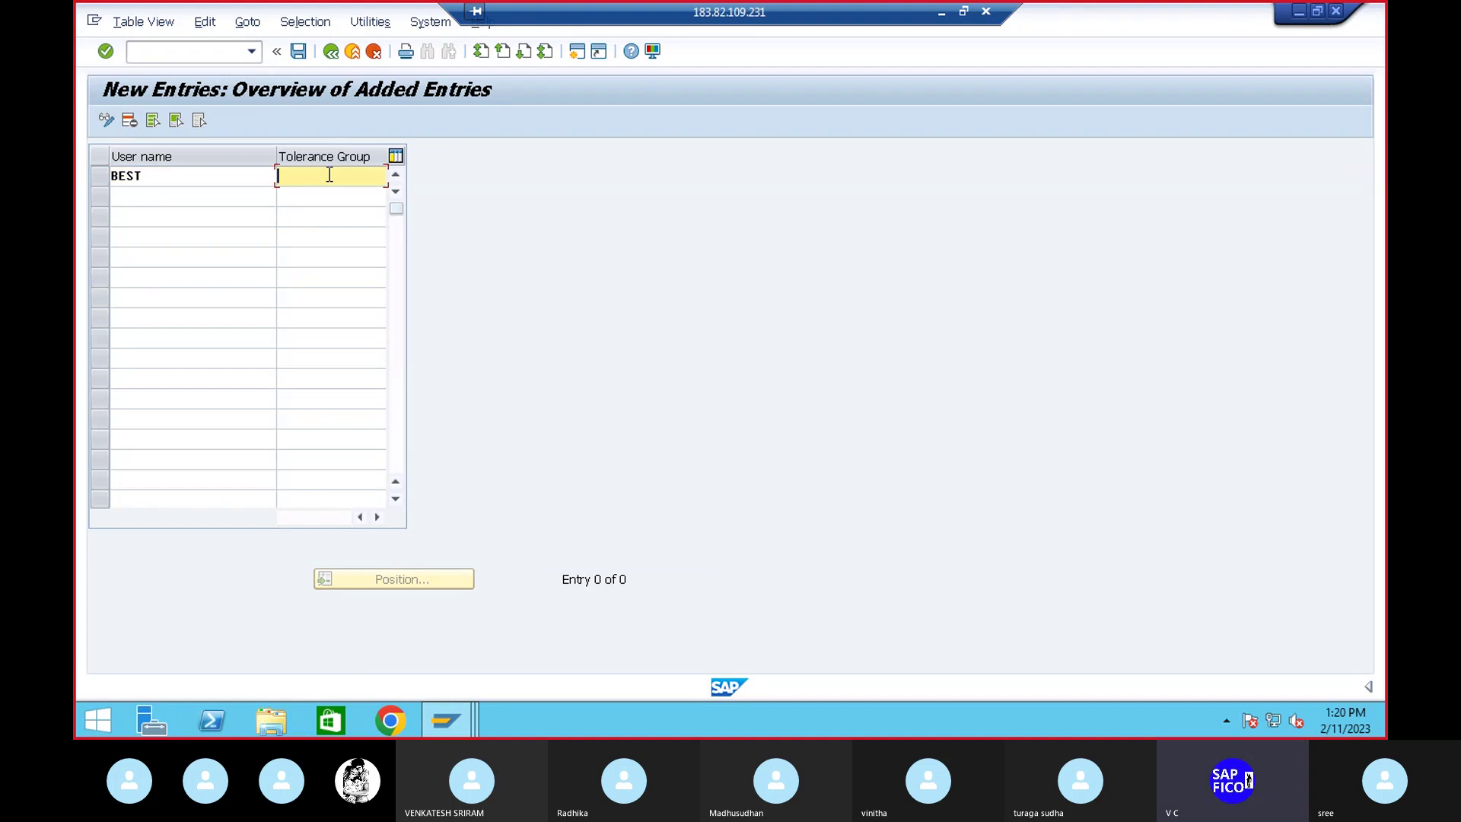
text(dep1)
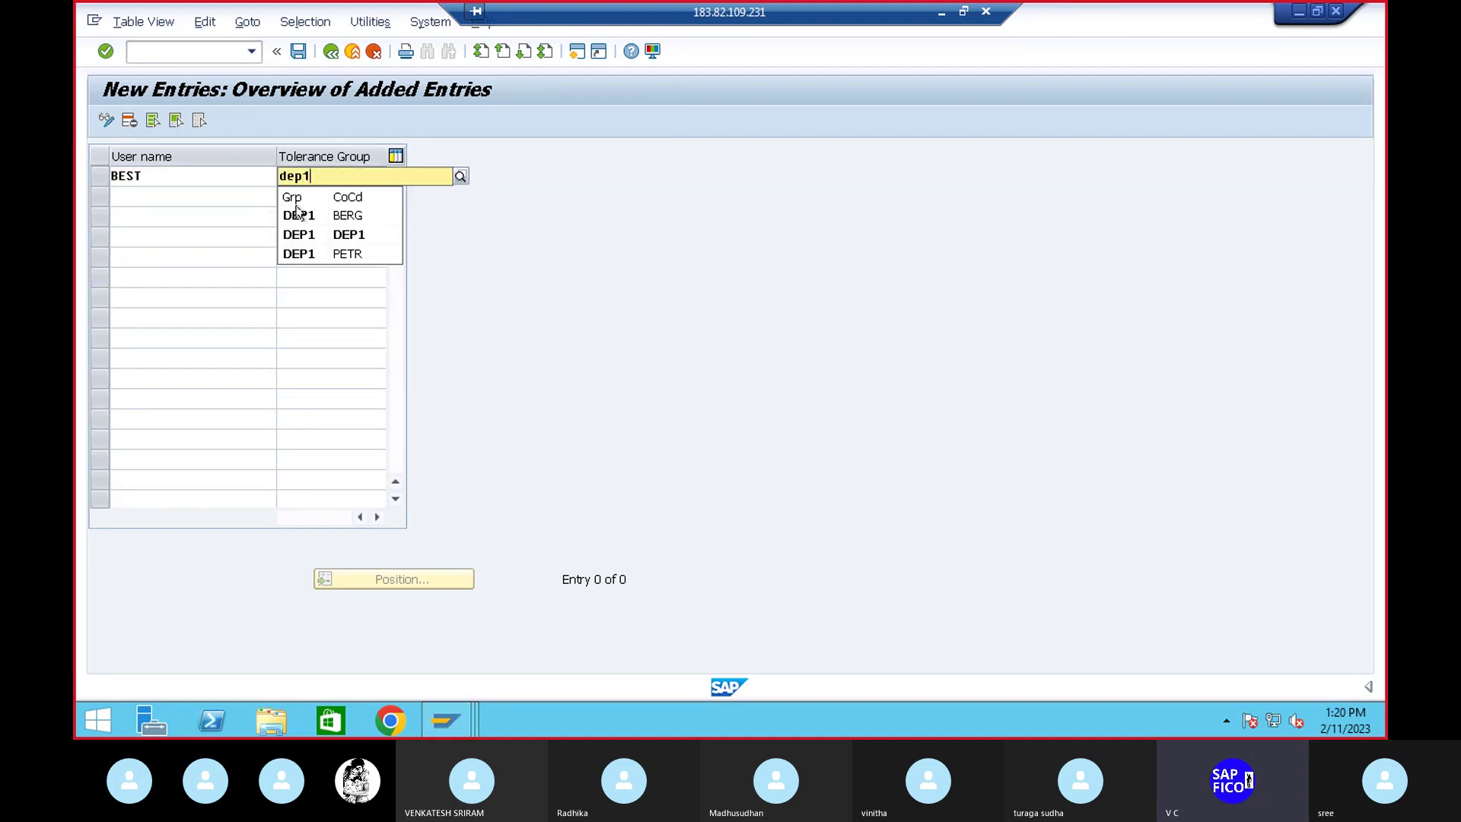
click(301, 215)
key(Return)
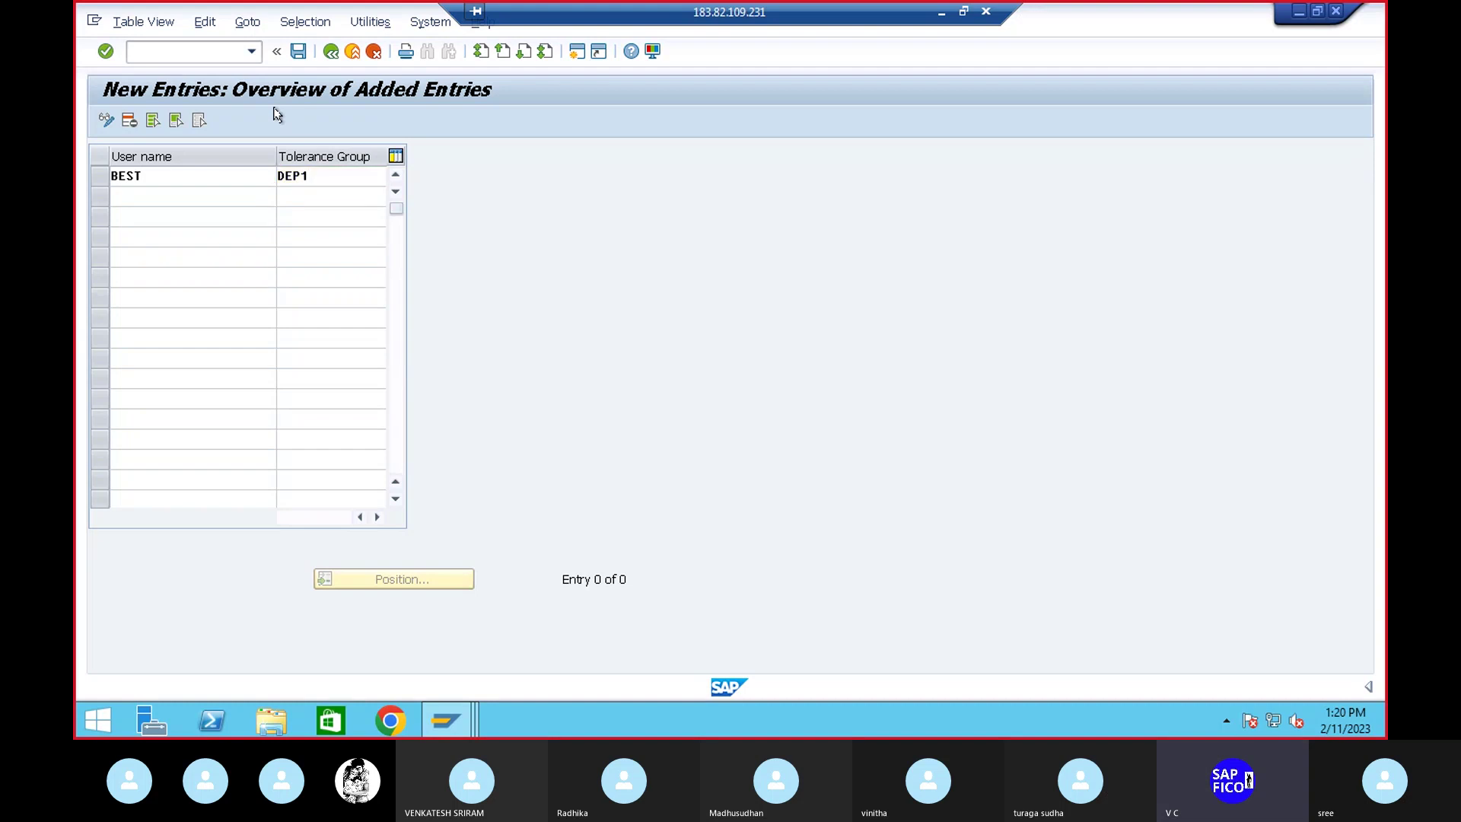
click(296, 52)
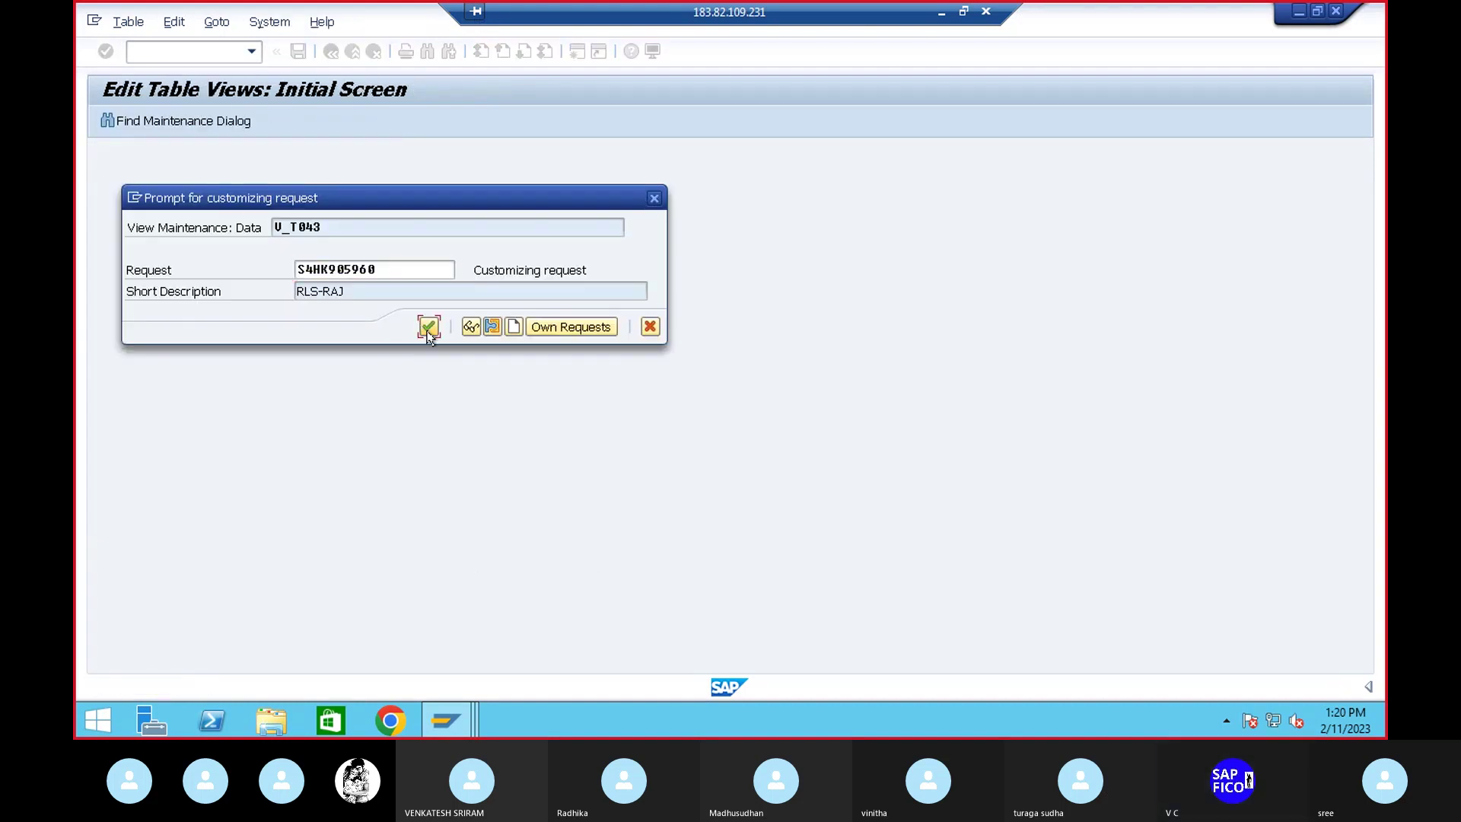
click(427, 326)
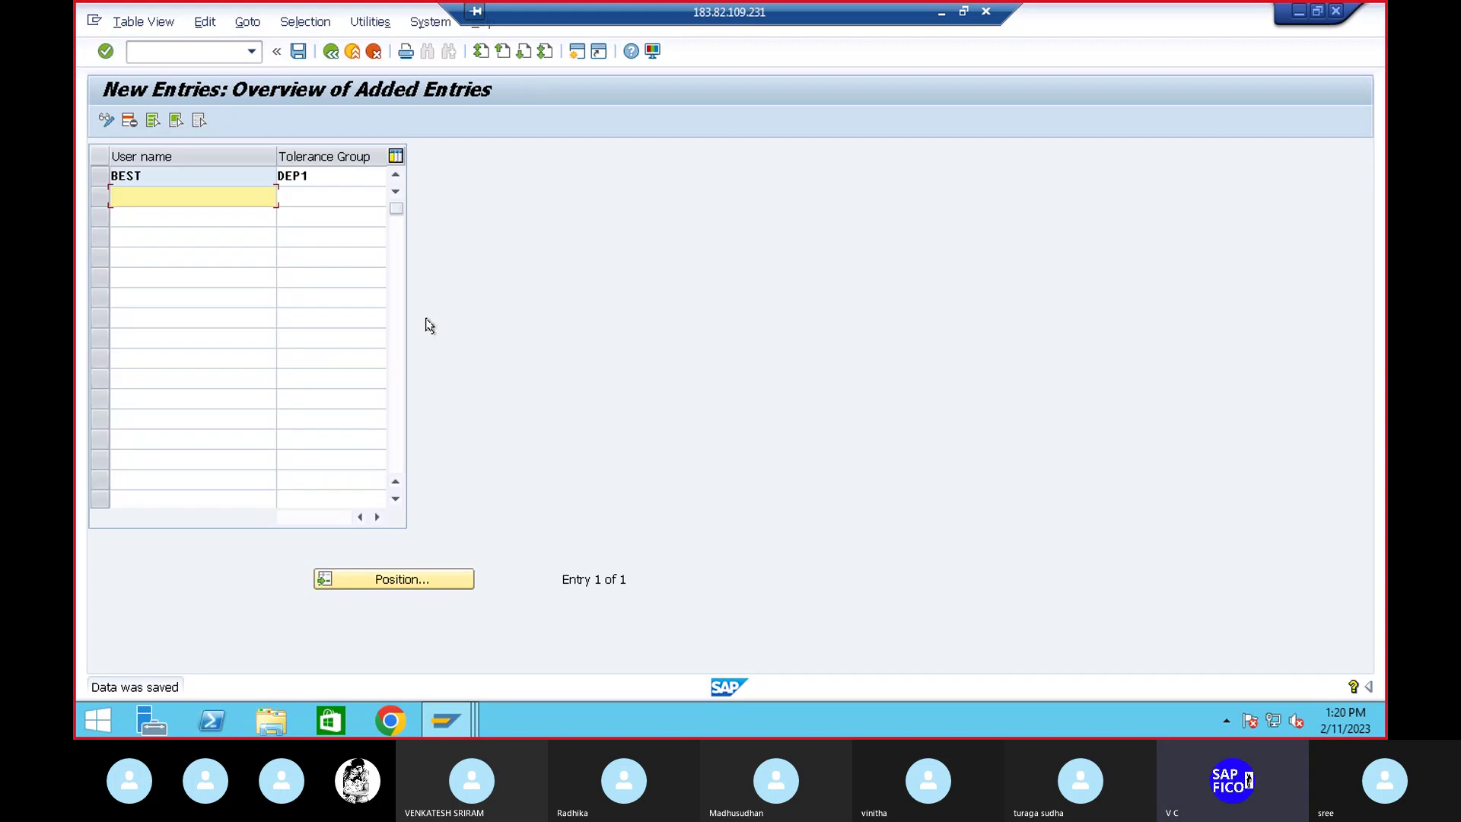
Reopen vendor invoice entry with transaction FB60 and select vendor CIPLA
click(141, 58)
text(/nfb60)
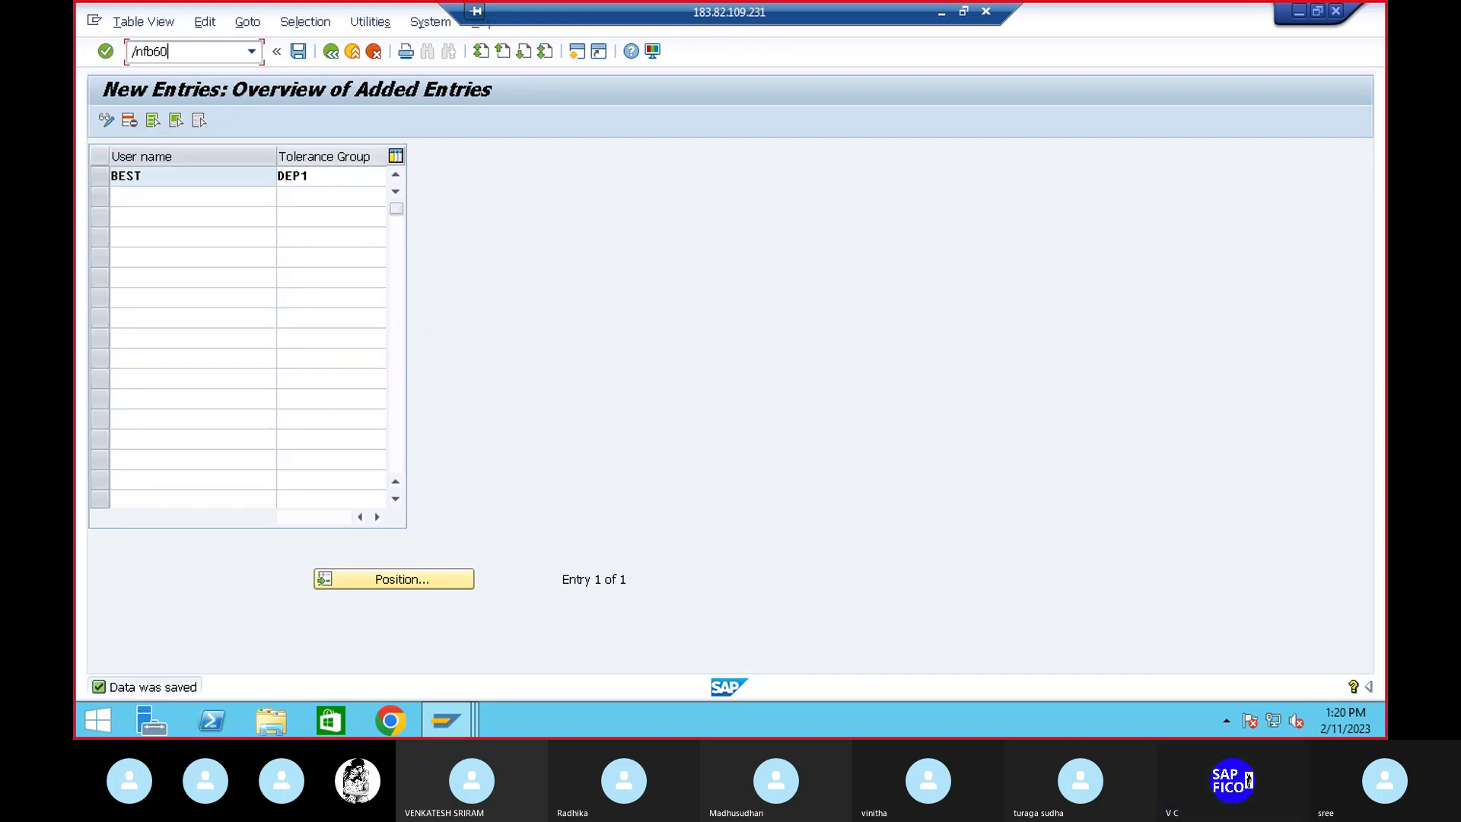
key(Return)
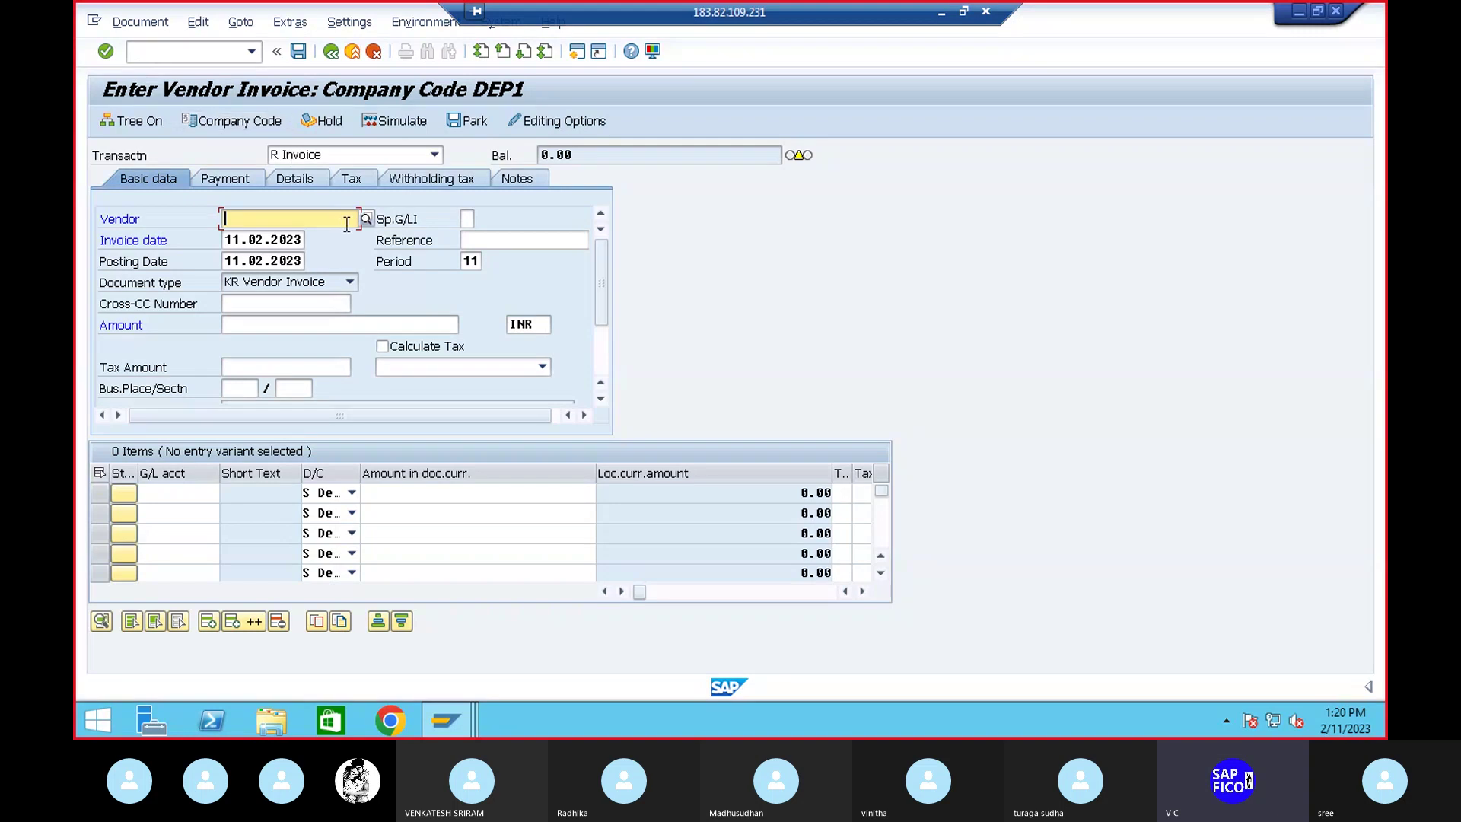
click(366, 219)
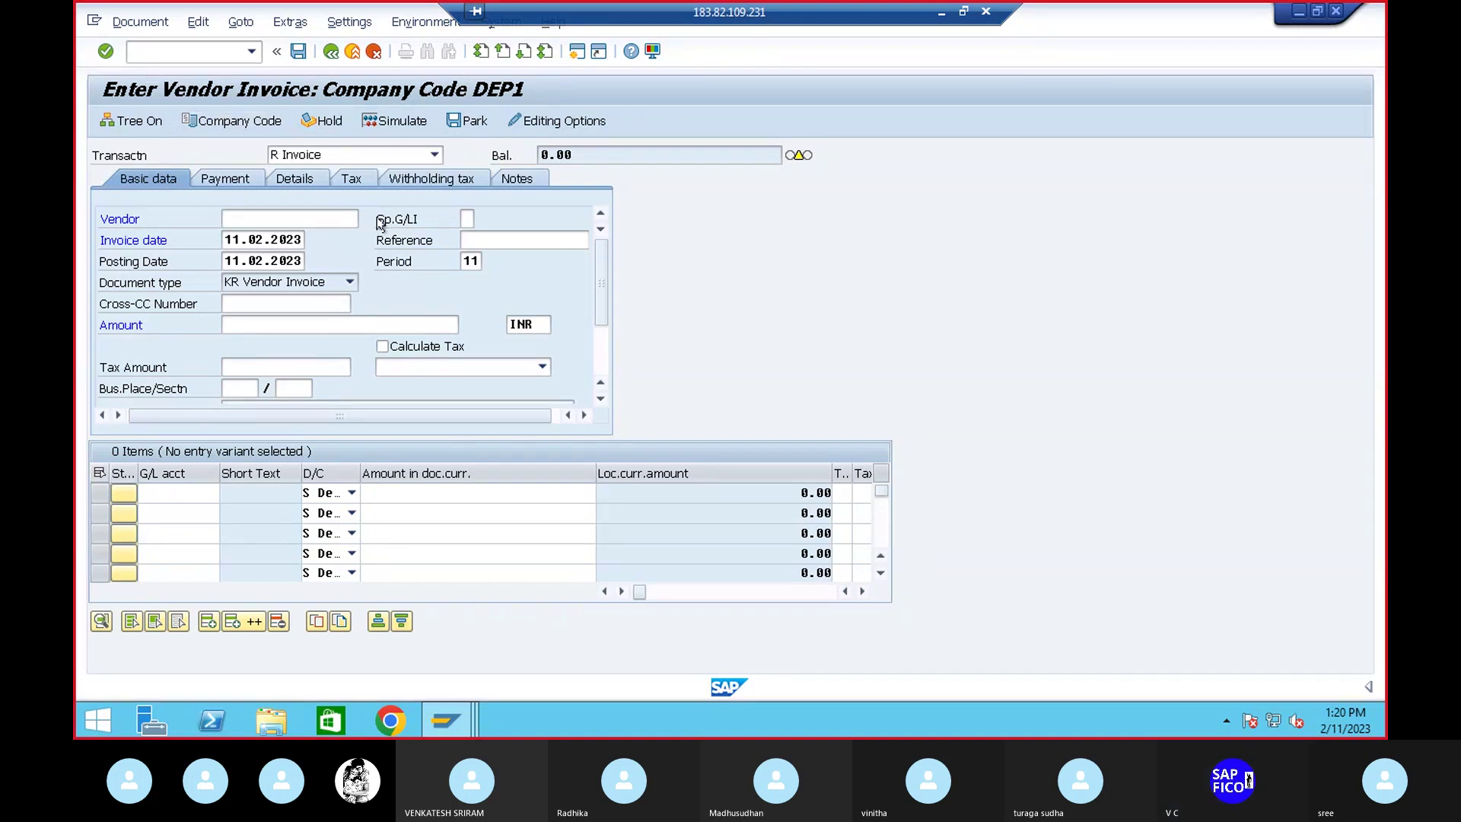
click(752, 668)
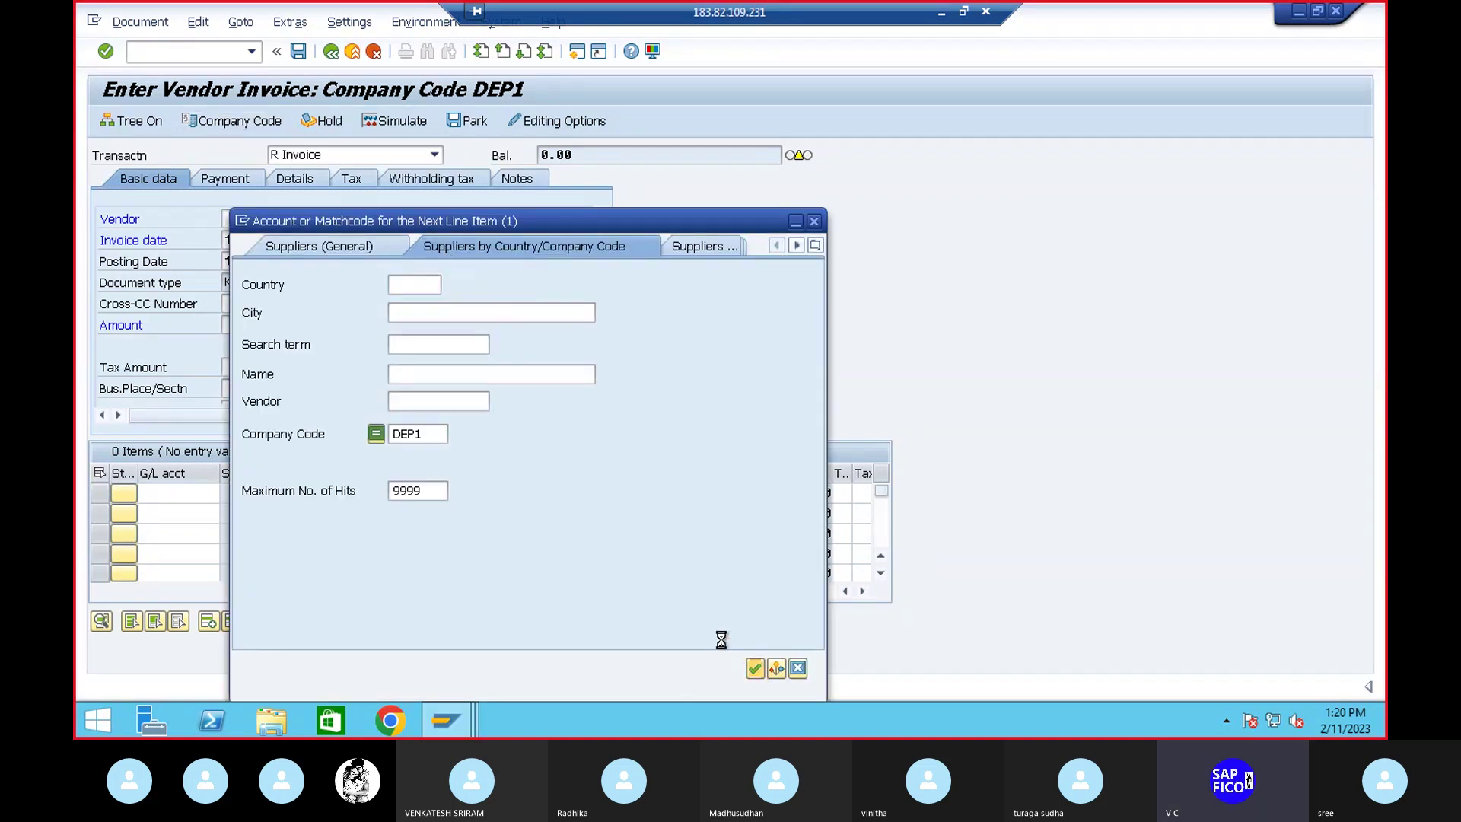
click(335, 186)
double_click(336, 186)
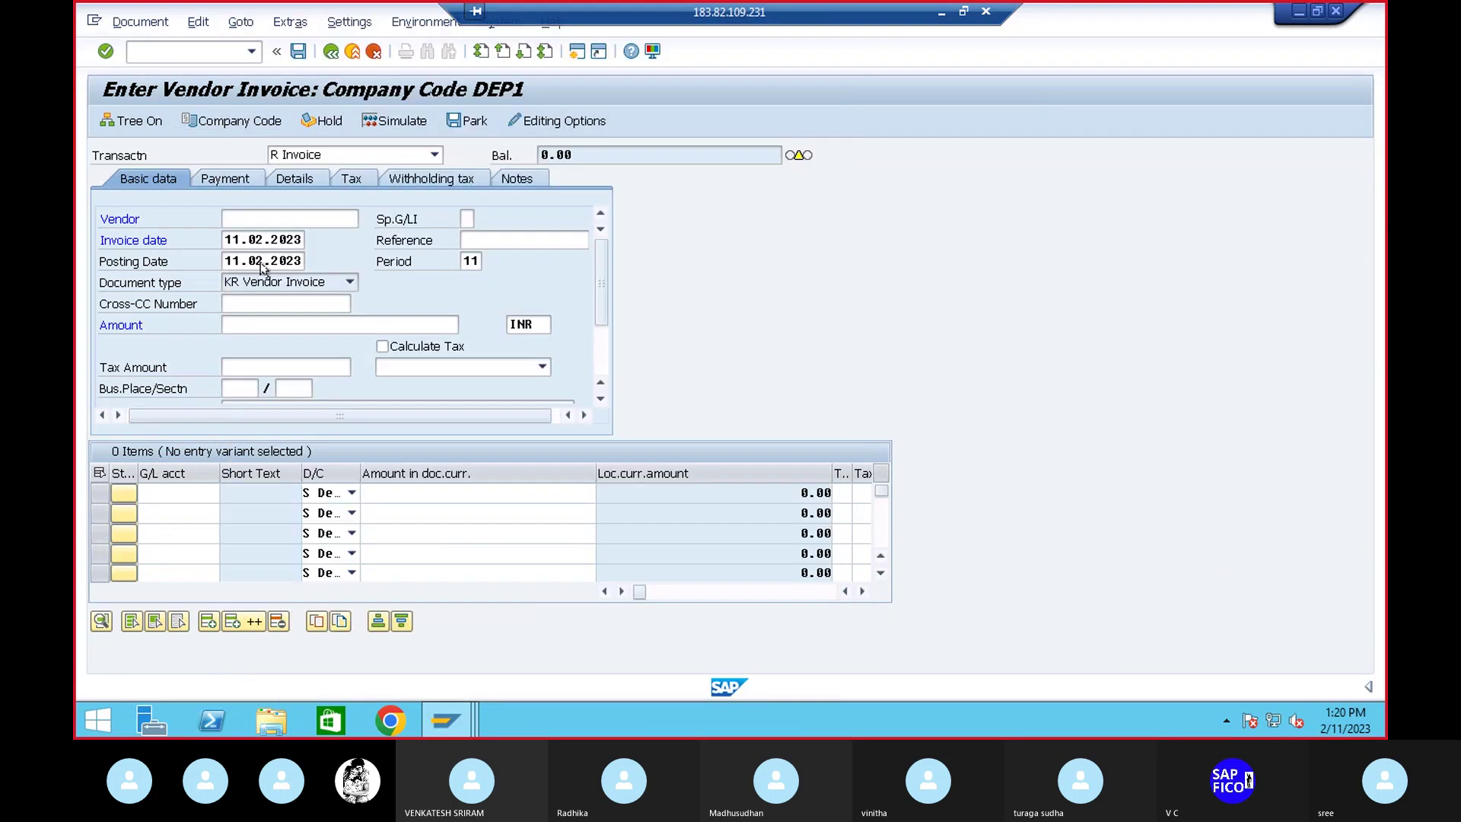
Set the invoice amount to 200000, the business place to BLR and the section code to SR1
click(245, 325)
text(2)
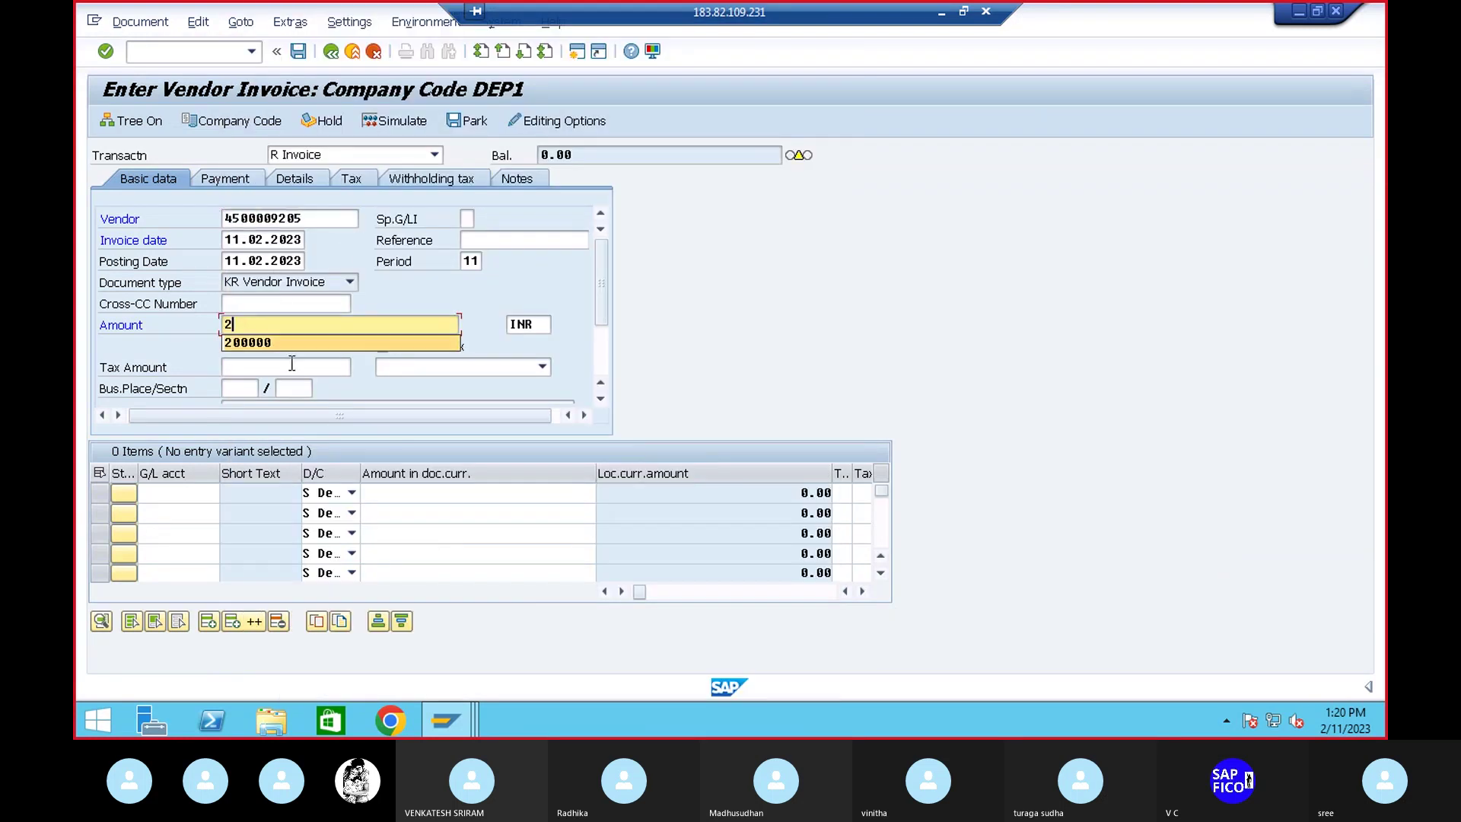
click(254, 343)
click(242, 387)
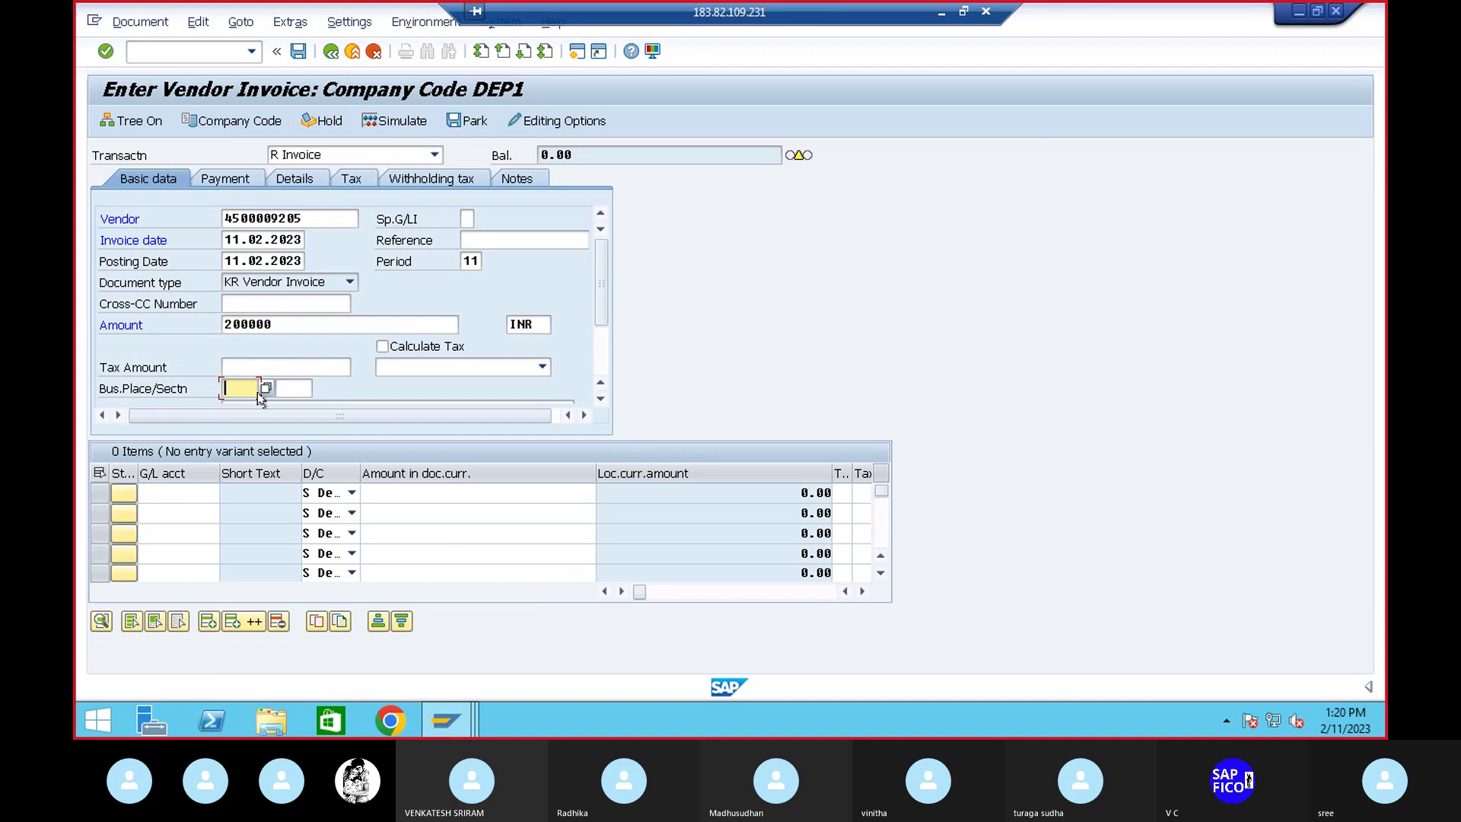
click(265, 389)
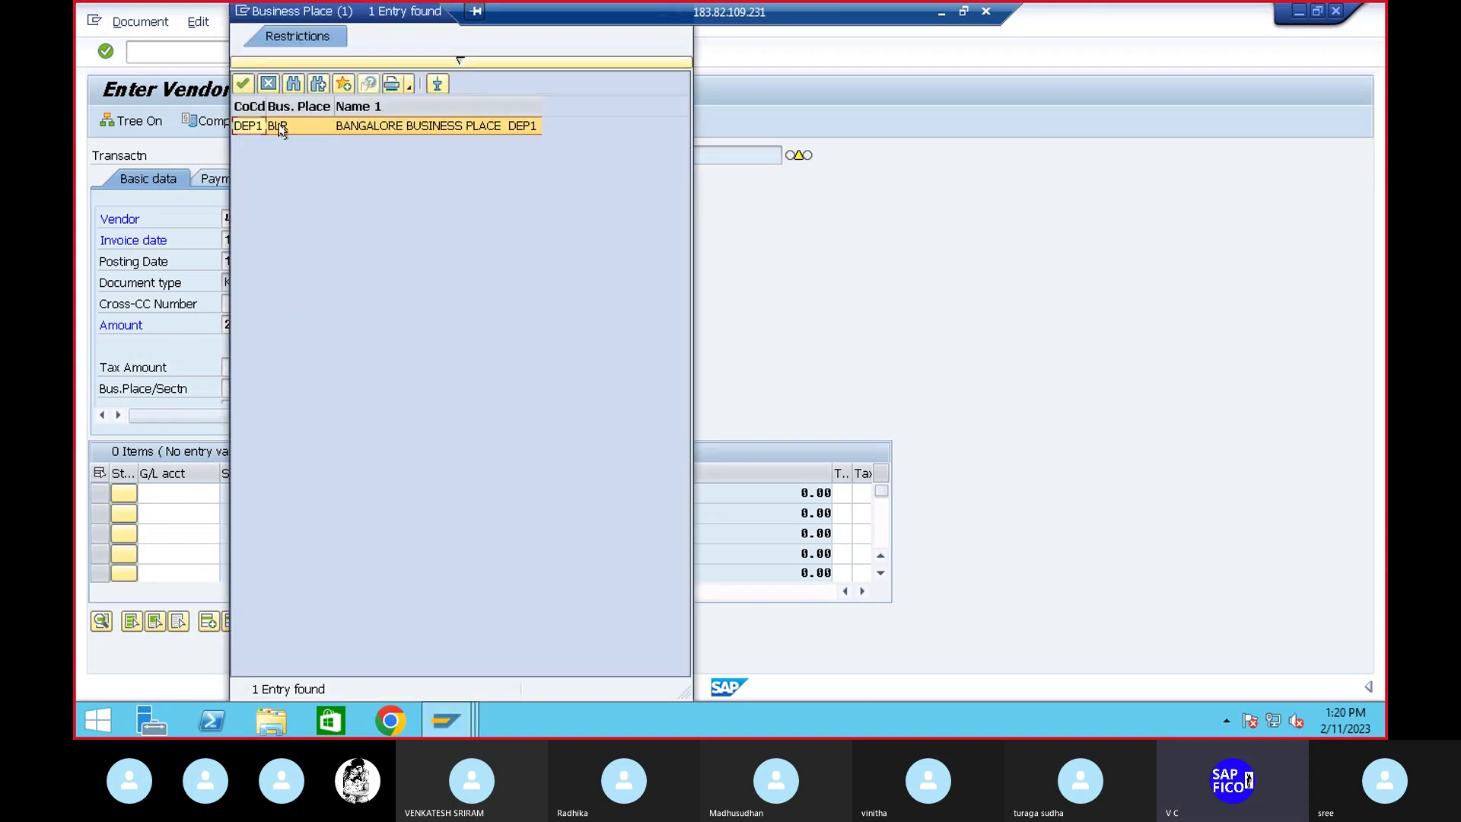
double_click(281, 125)
click(299, 392)
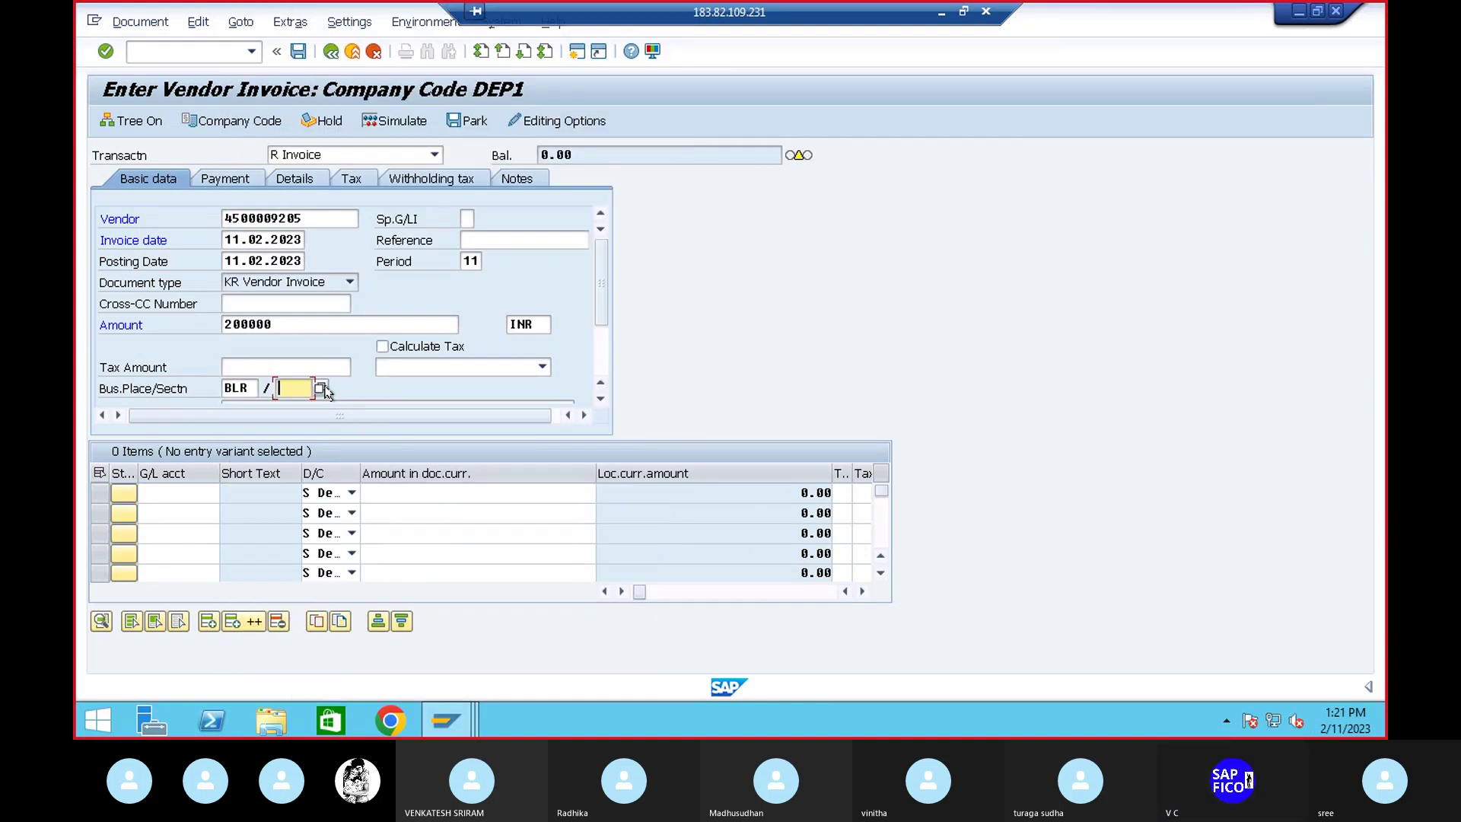
click(328, 389)
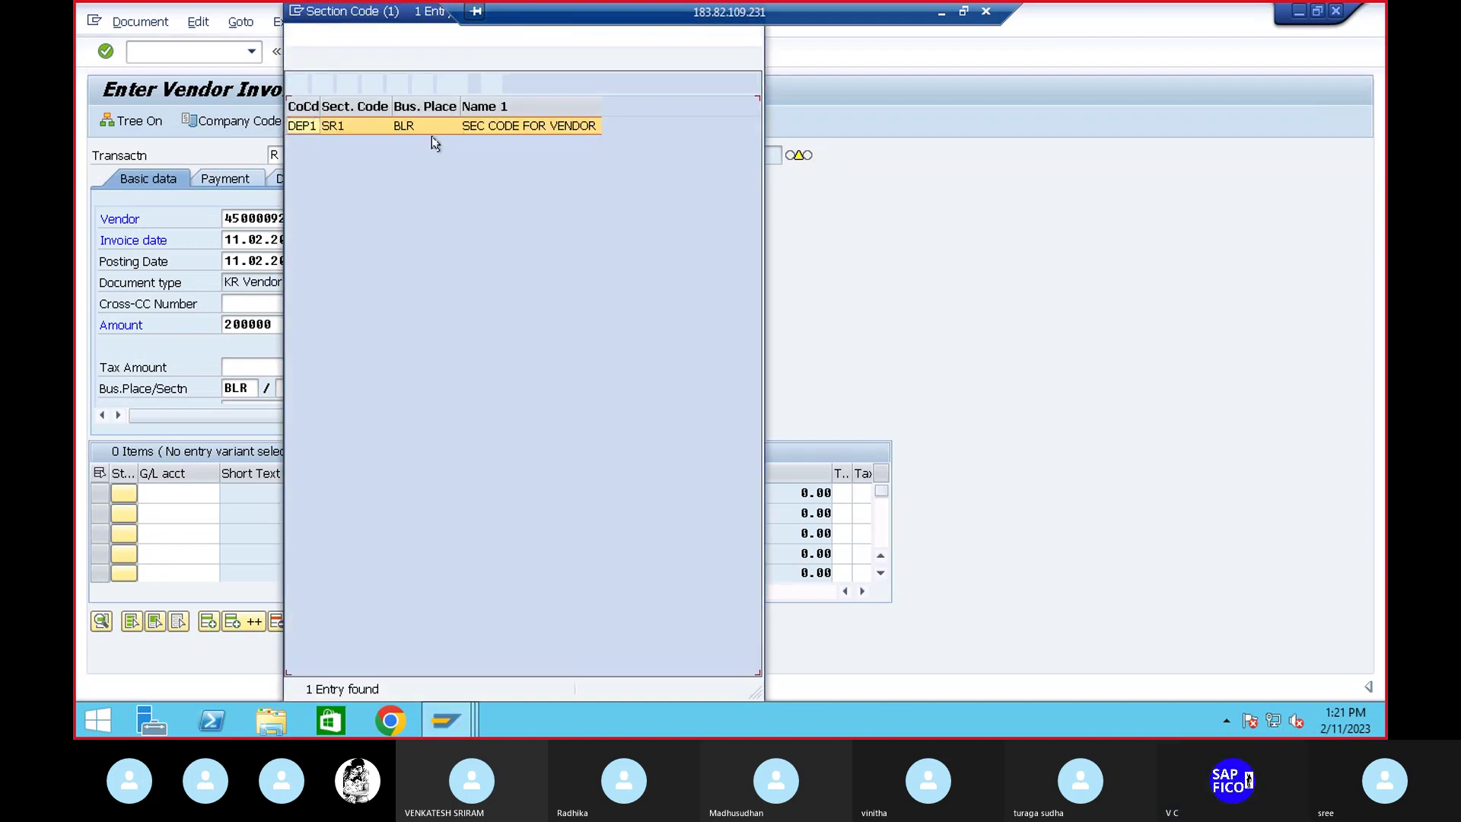
double_click(409, 124)
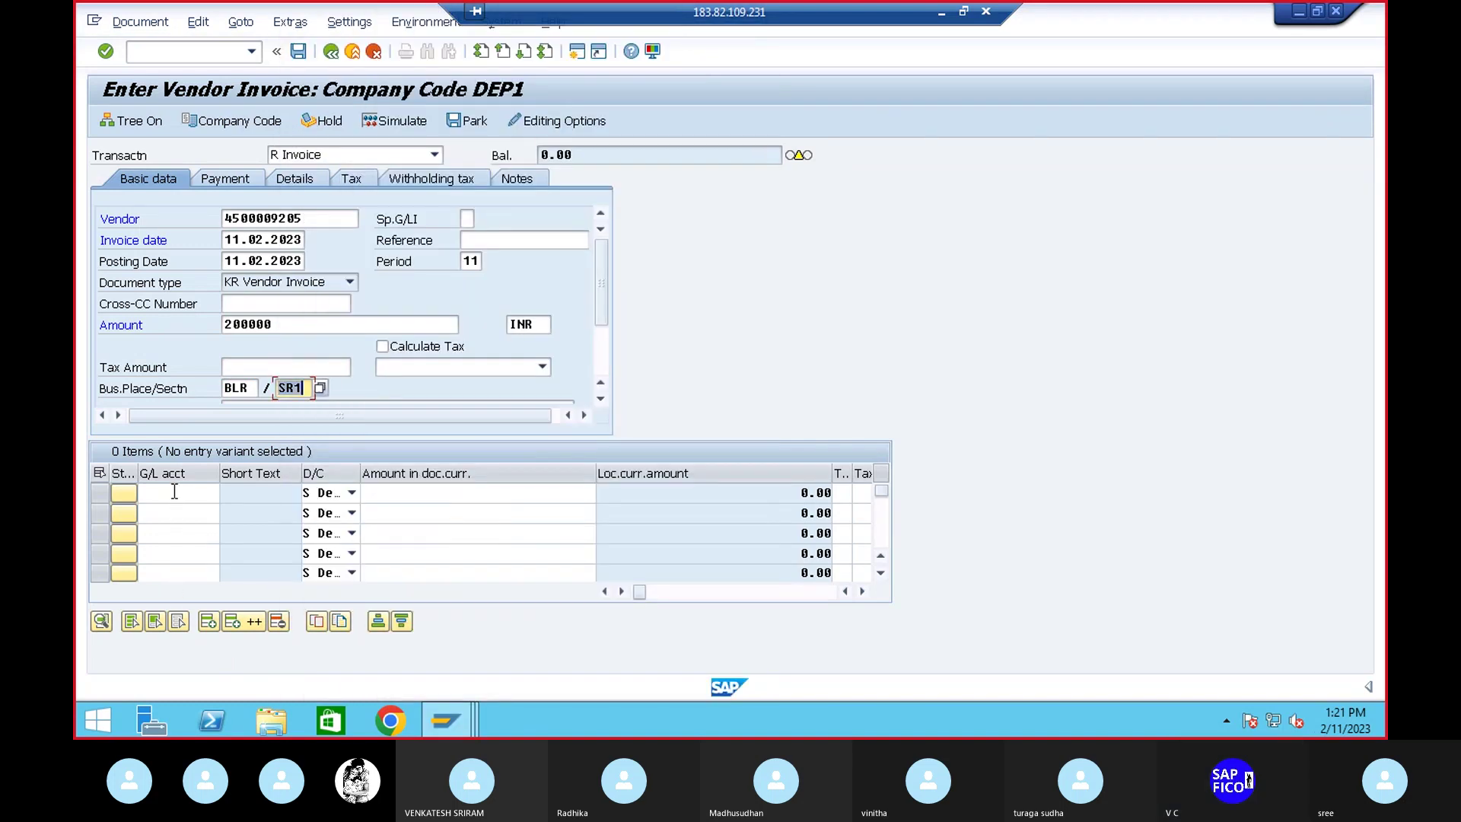
Enter the first line item with G/L account 200100 and carry over the invoice amount with *
click(175, 492)
text(2)
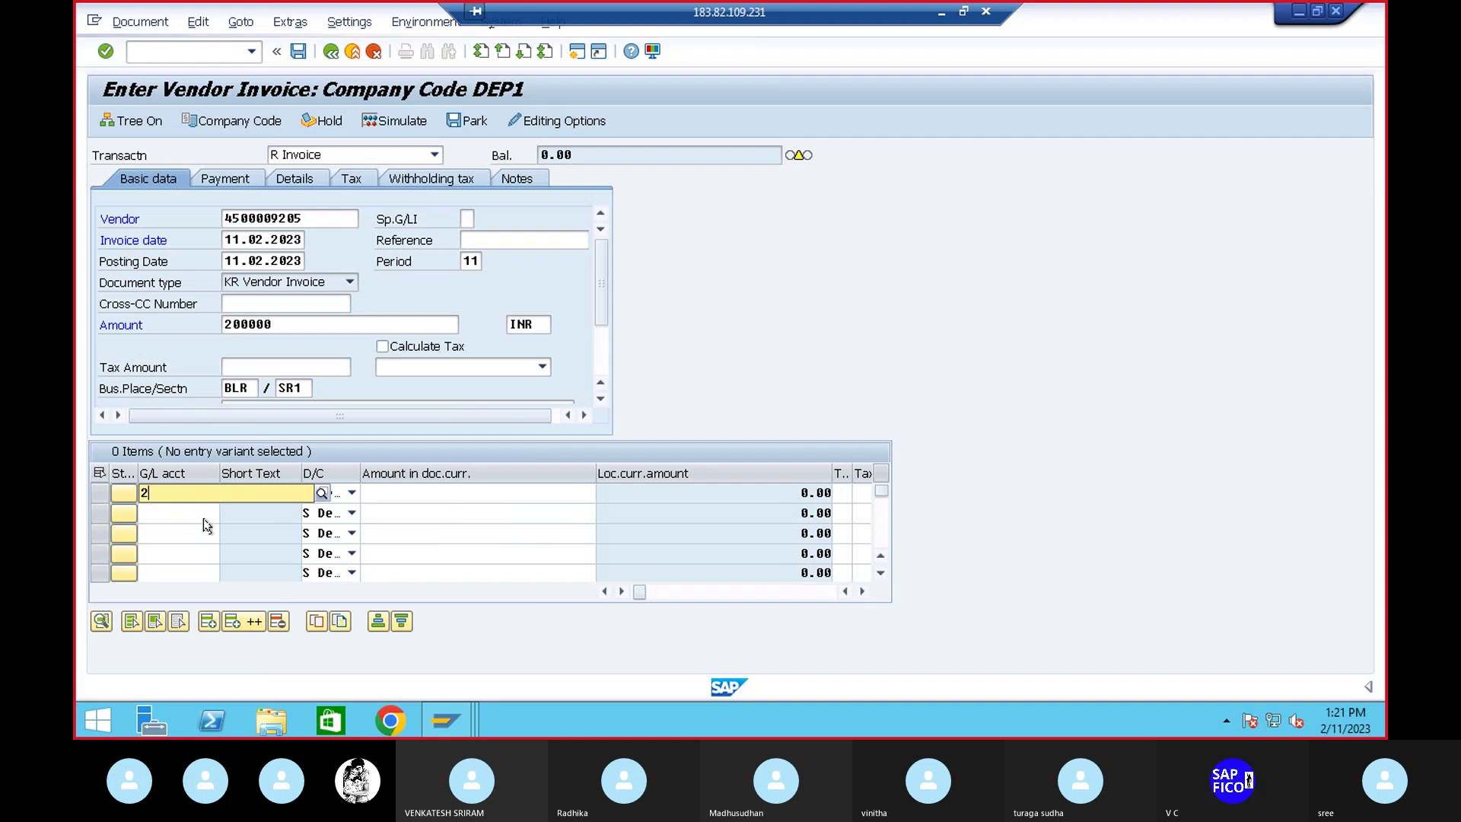
click(298, 531)
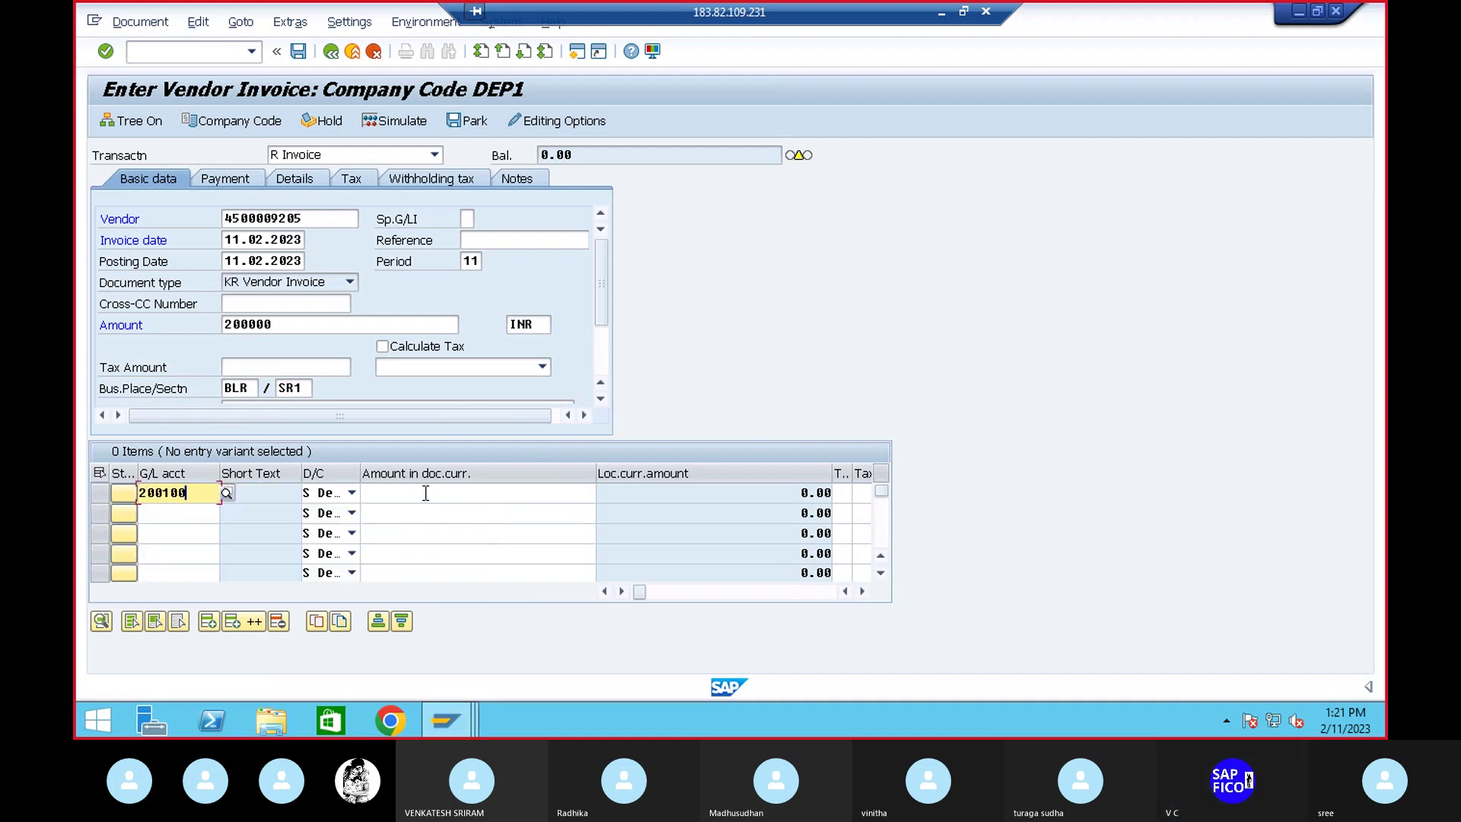
click(417, 499)
text(200000)
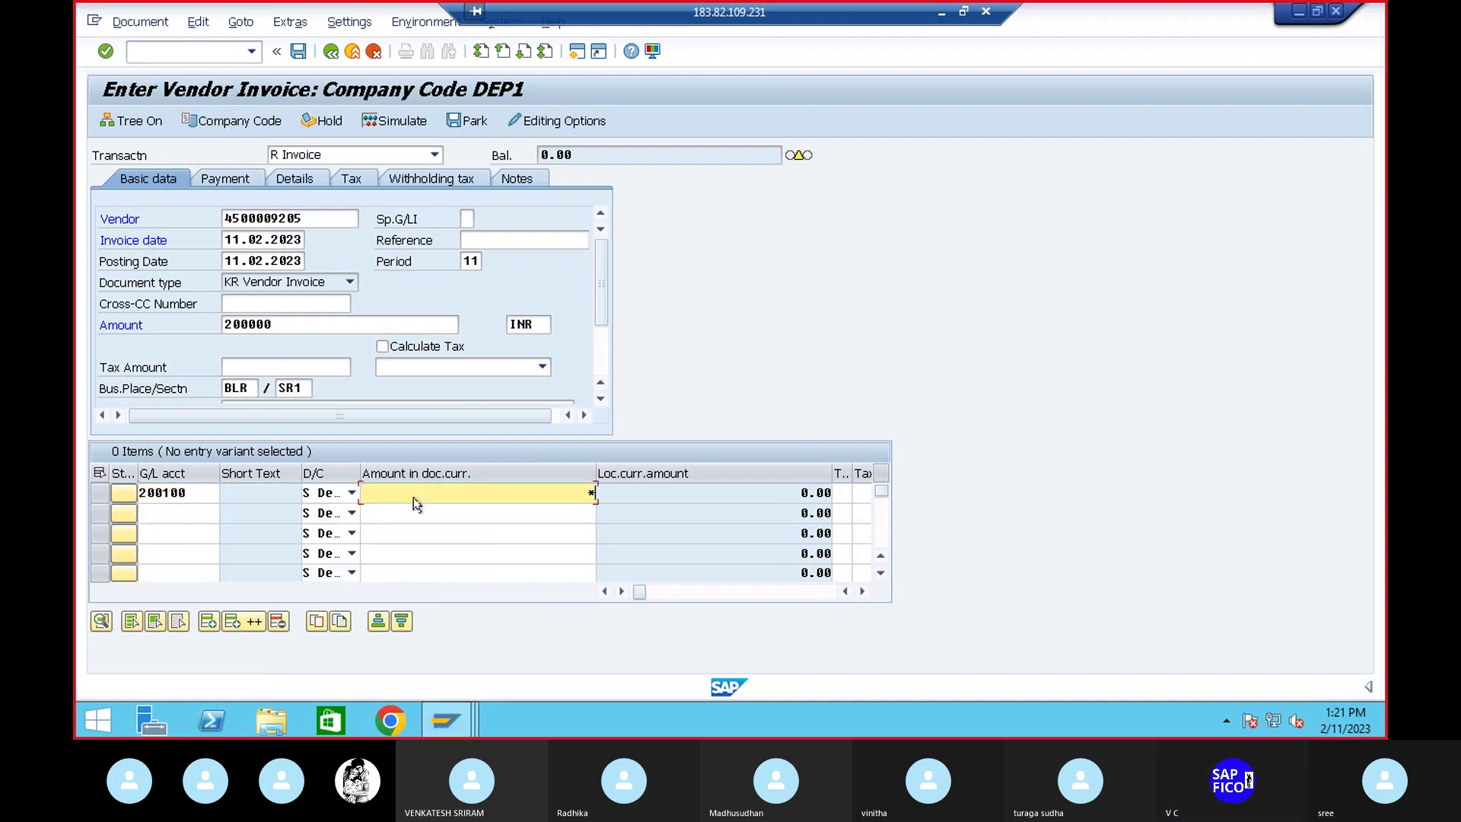
key(Return)
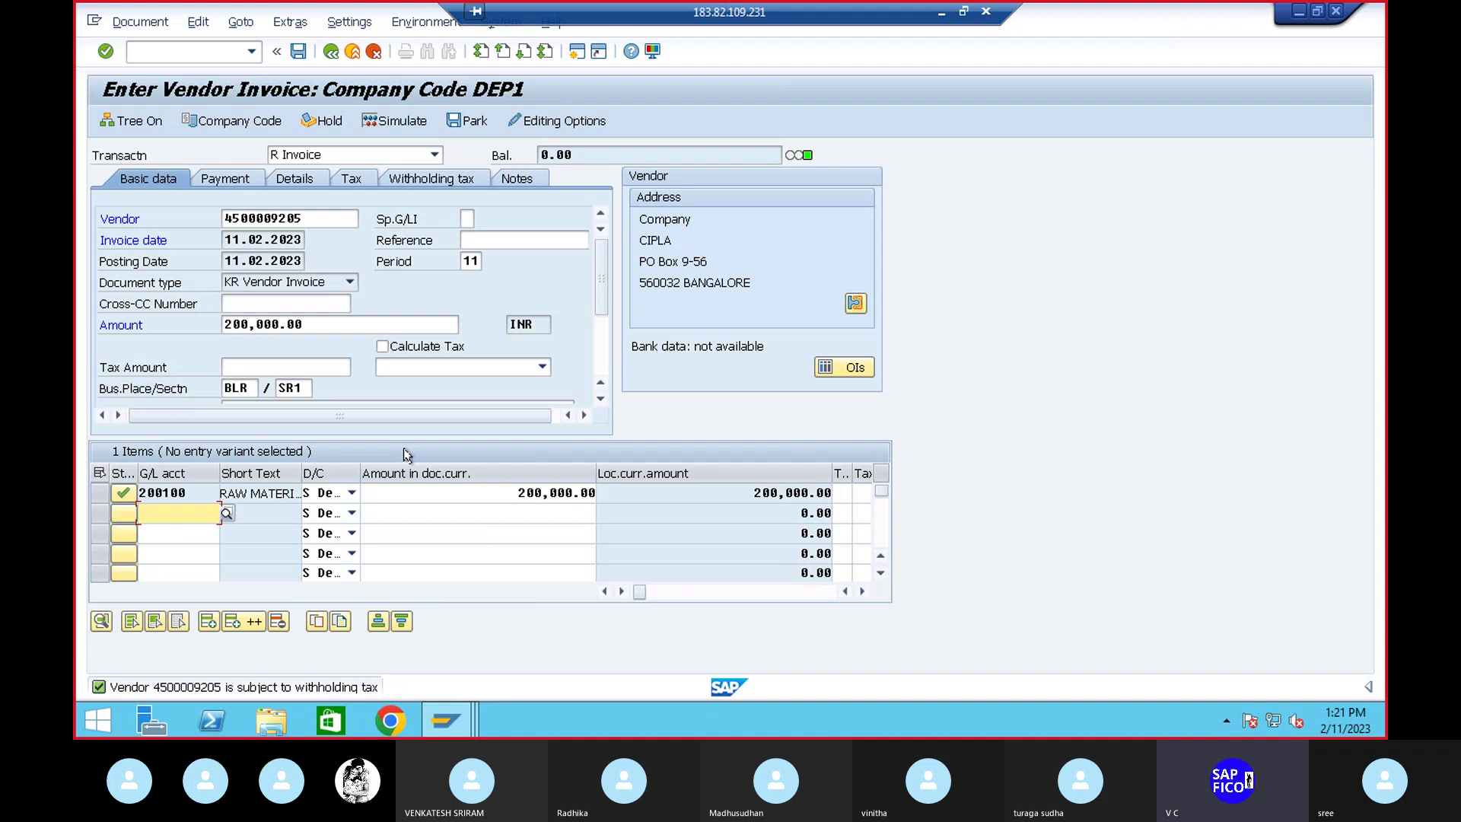
key(Return)
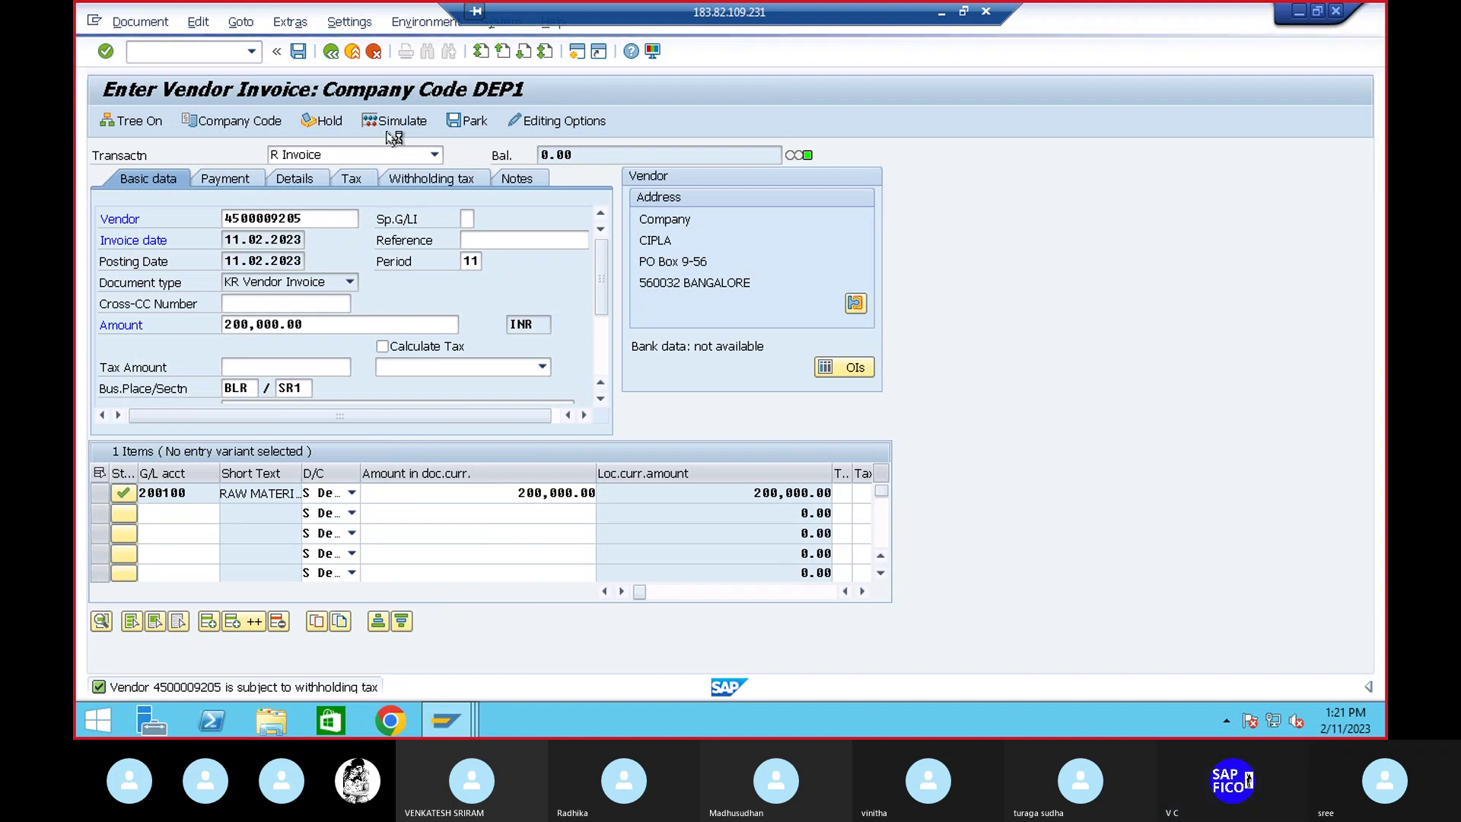
click(217, 513)
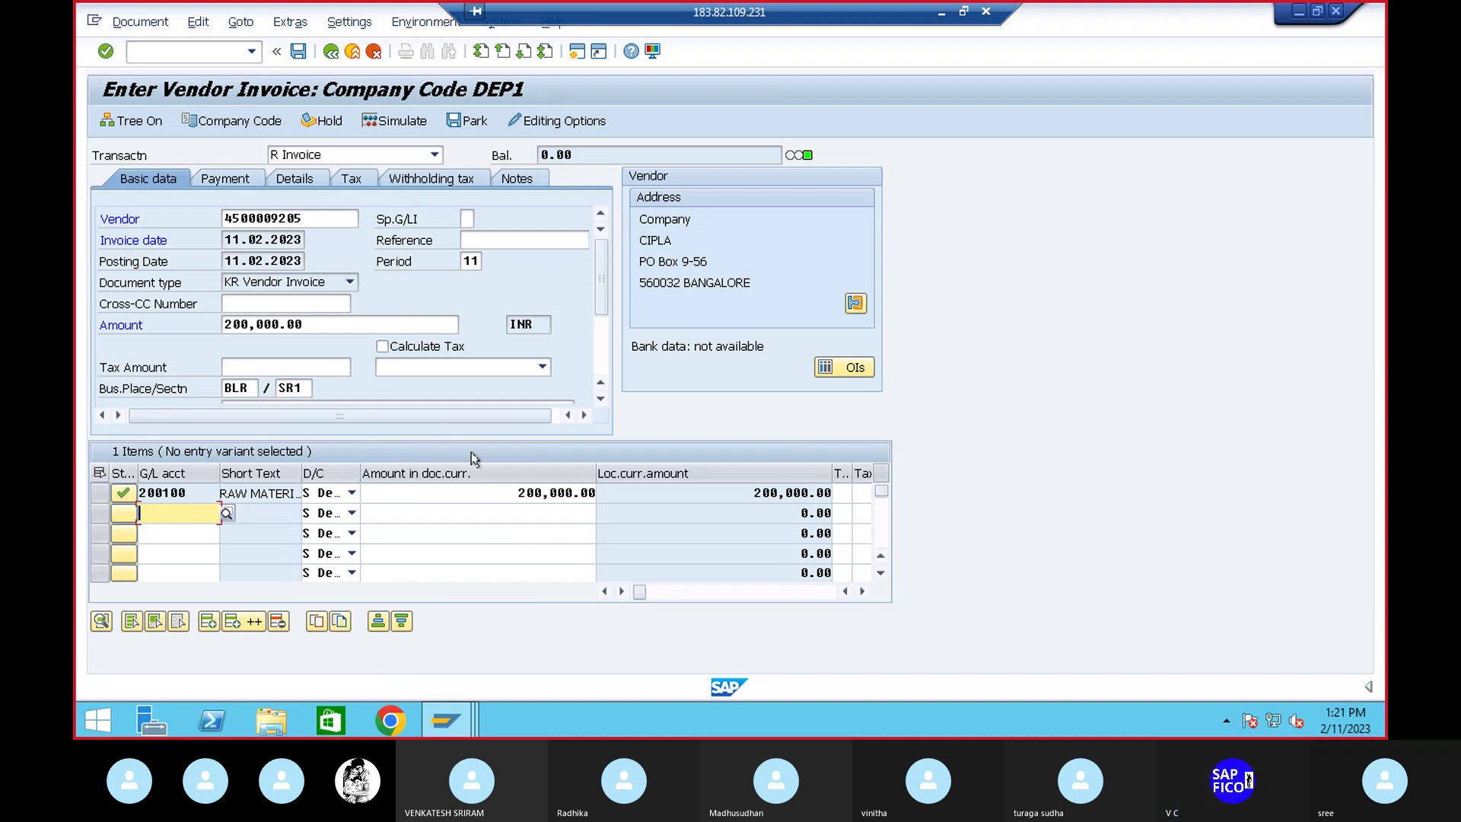
Set the invoice reference to 1, then simulate and post the invoice
click(491, 246)
text(1)
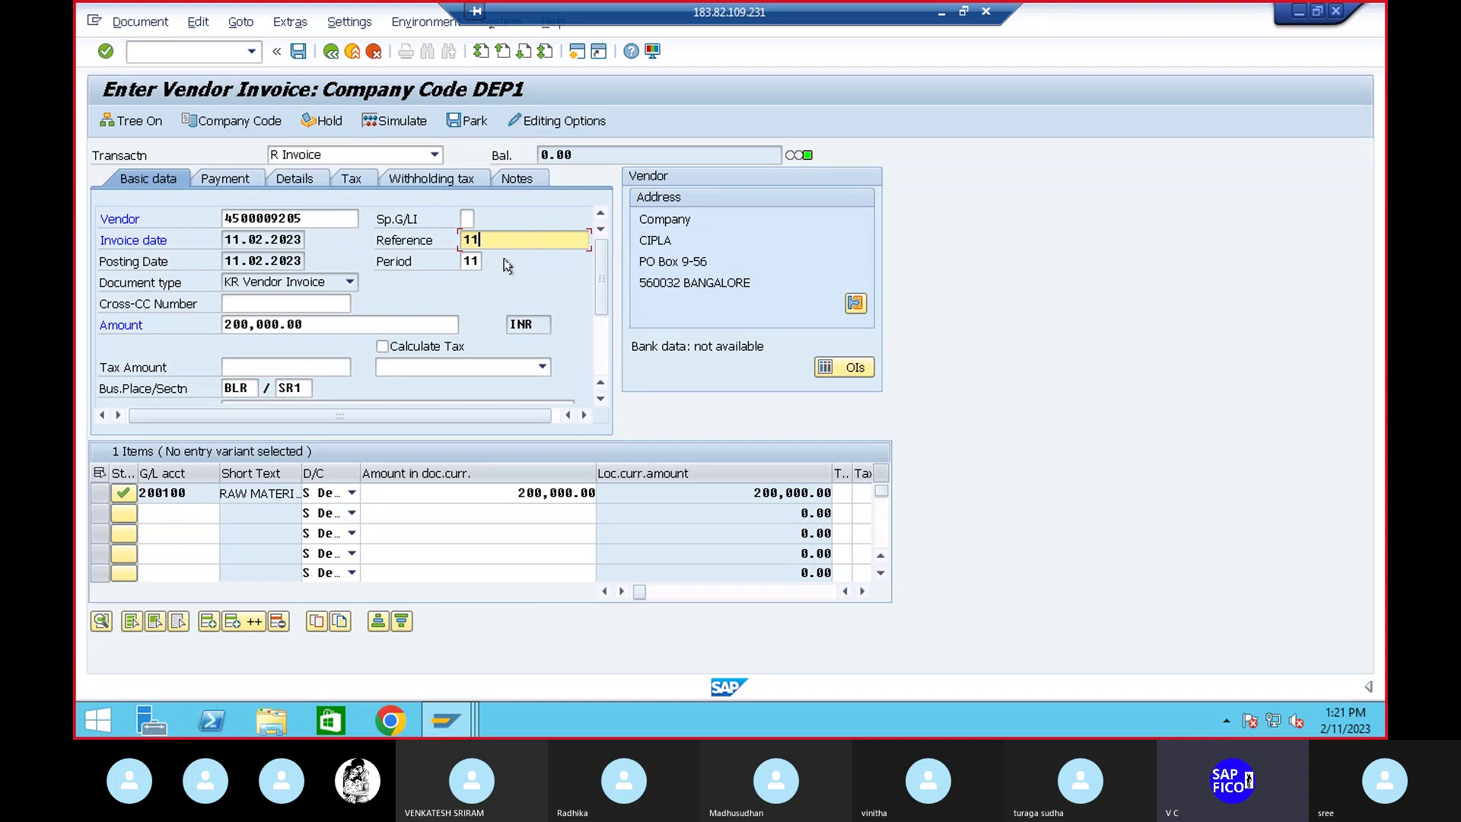
text(1)
key(BackSpace)
click(496, 268)
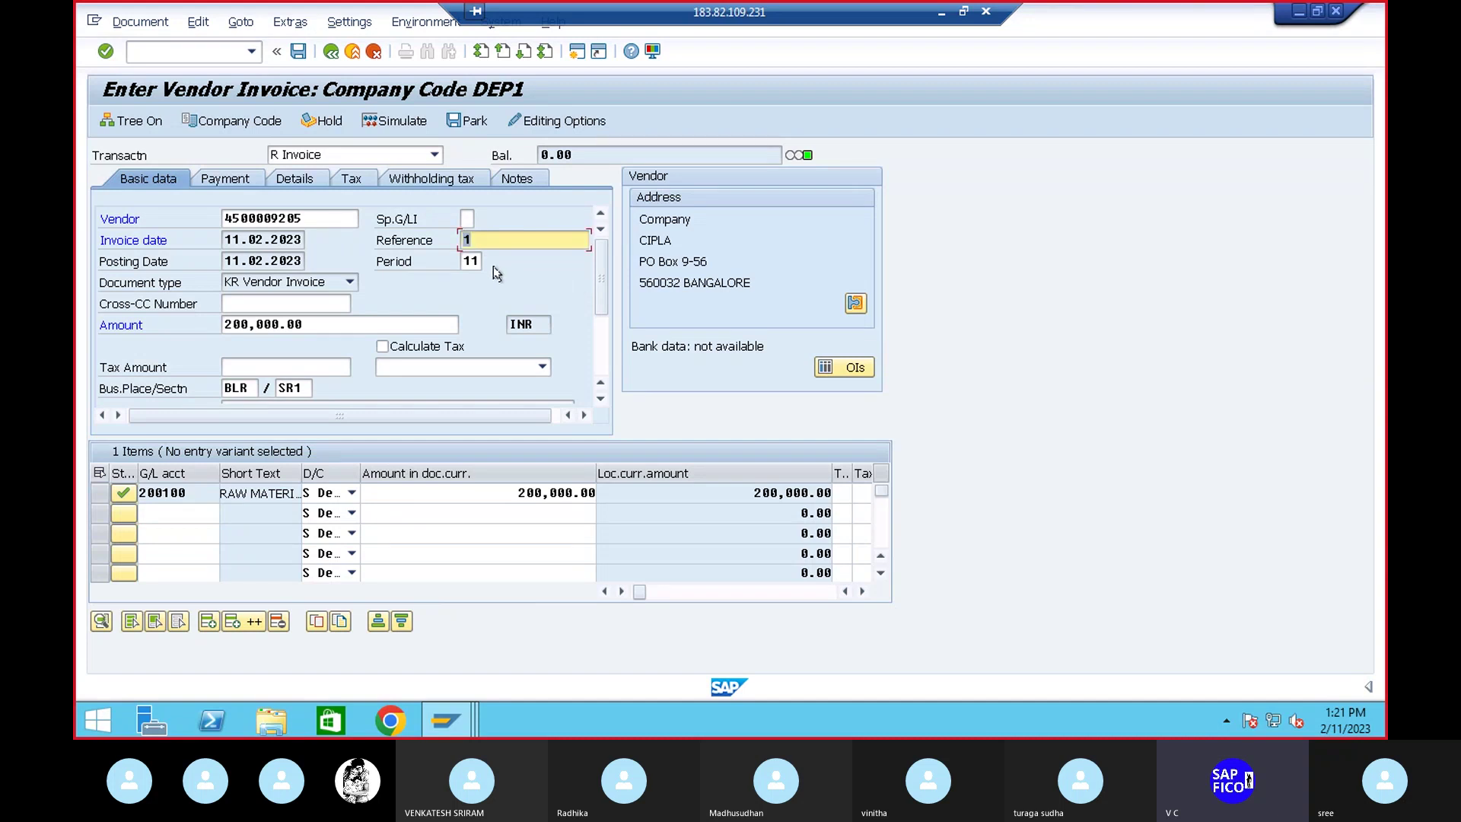
click(382, 121)
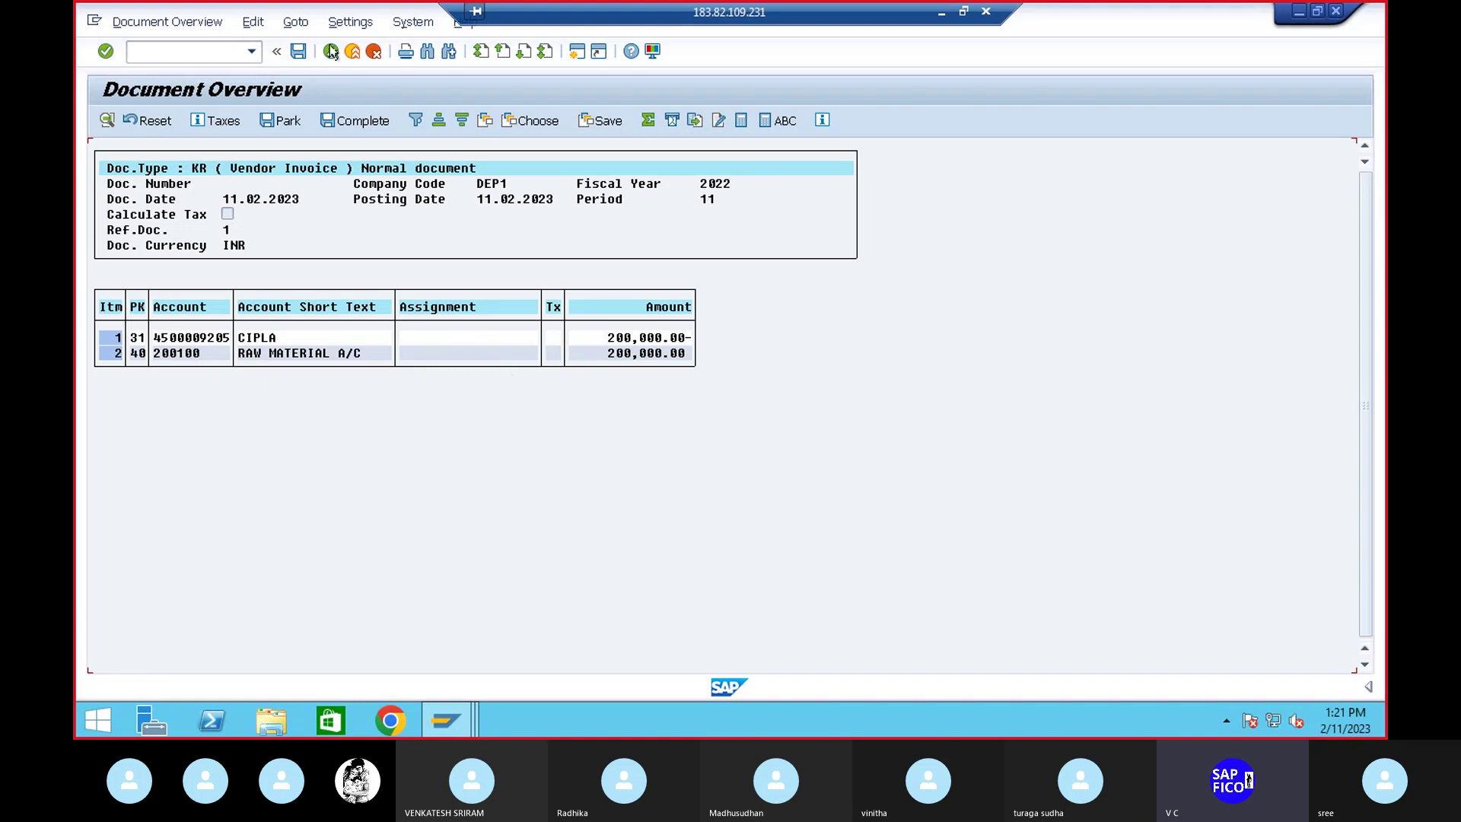
click(299, 52)
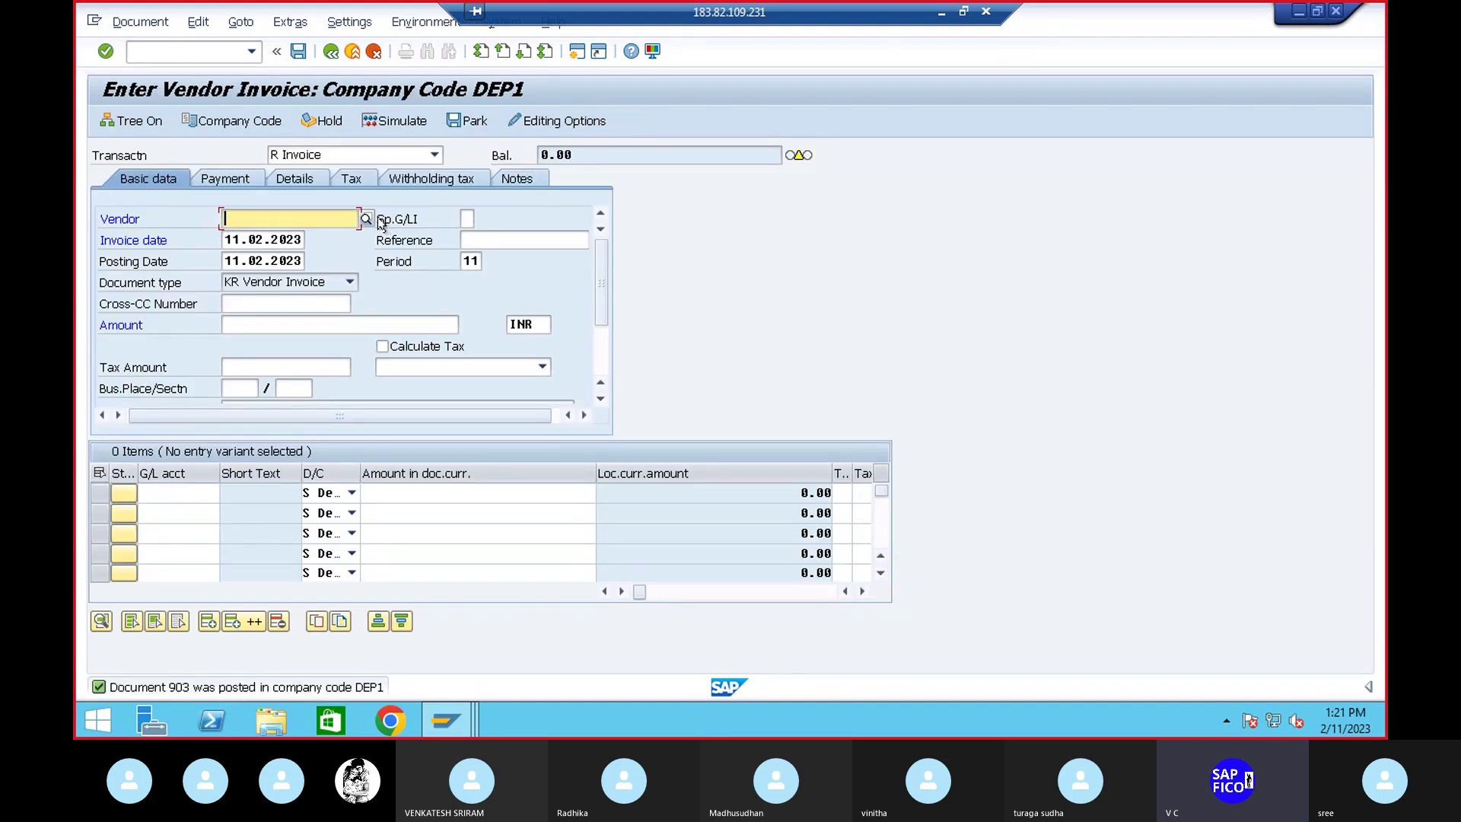
Begin a second invoice for vendor CIPLA with reference 2 and an amount of 250000
key(F4)
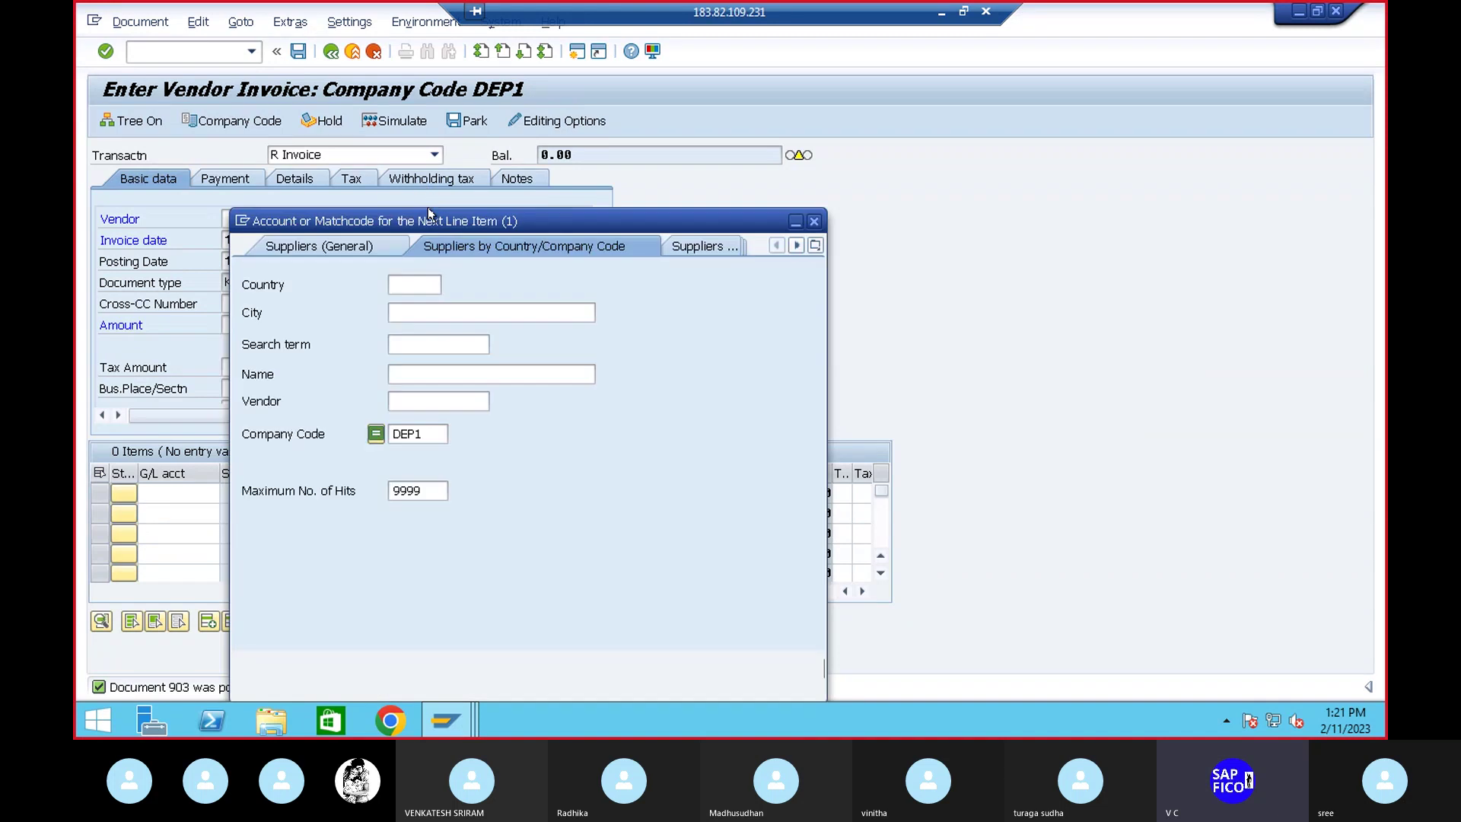
click(754, 669)
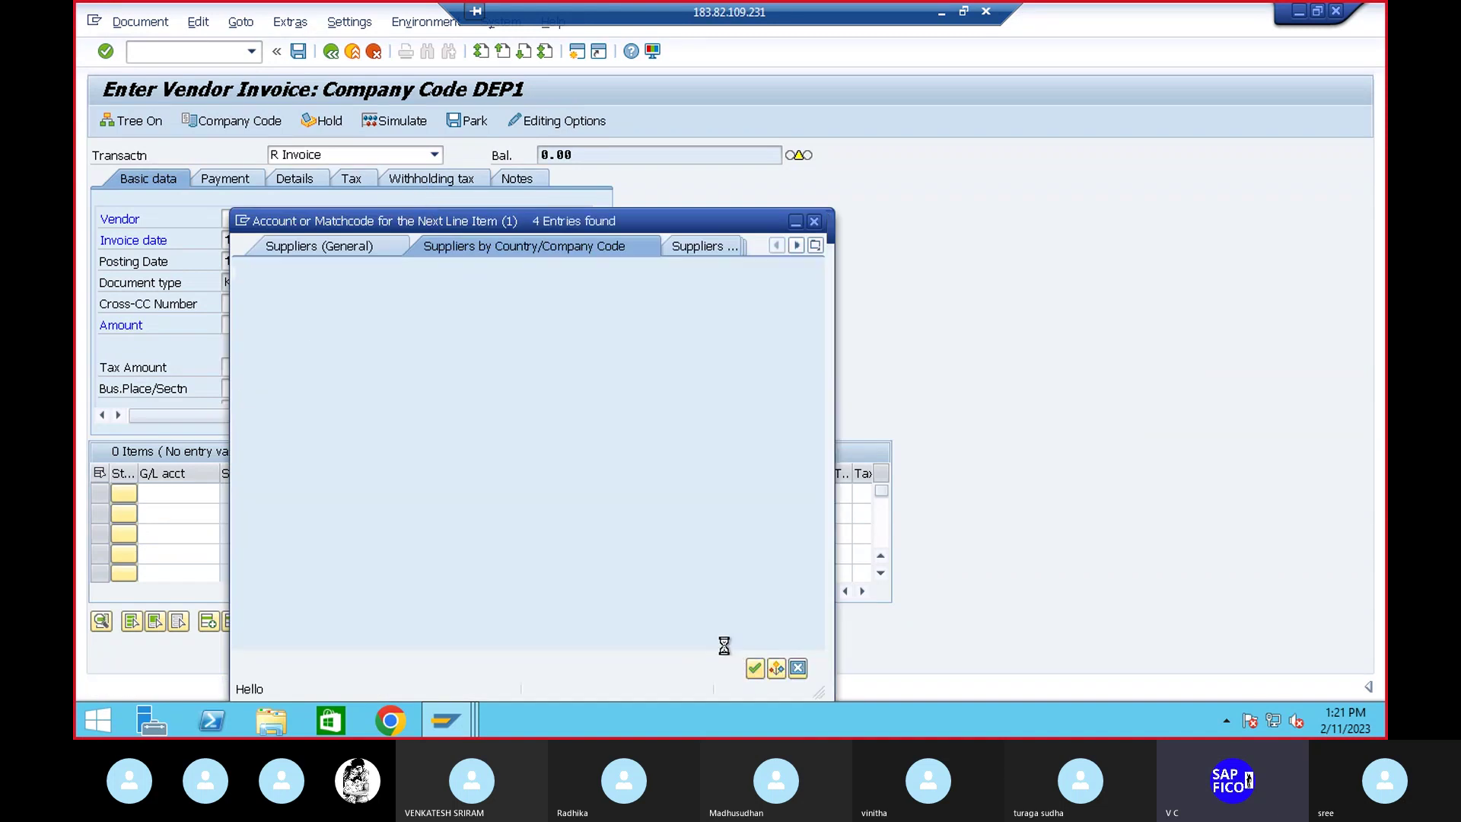
double_click(351, 187)
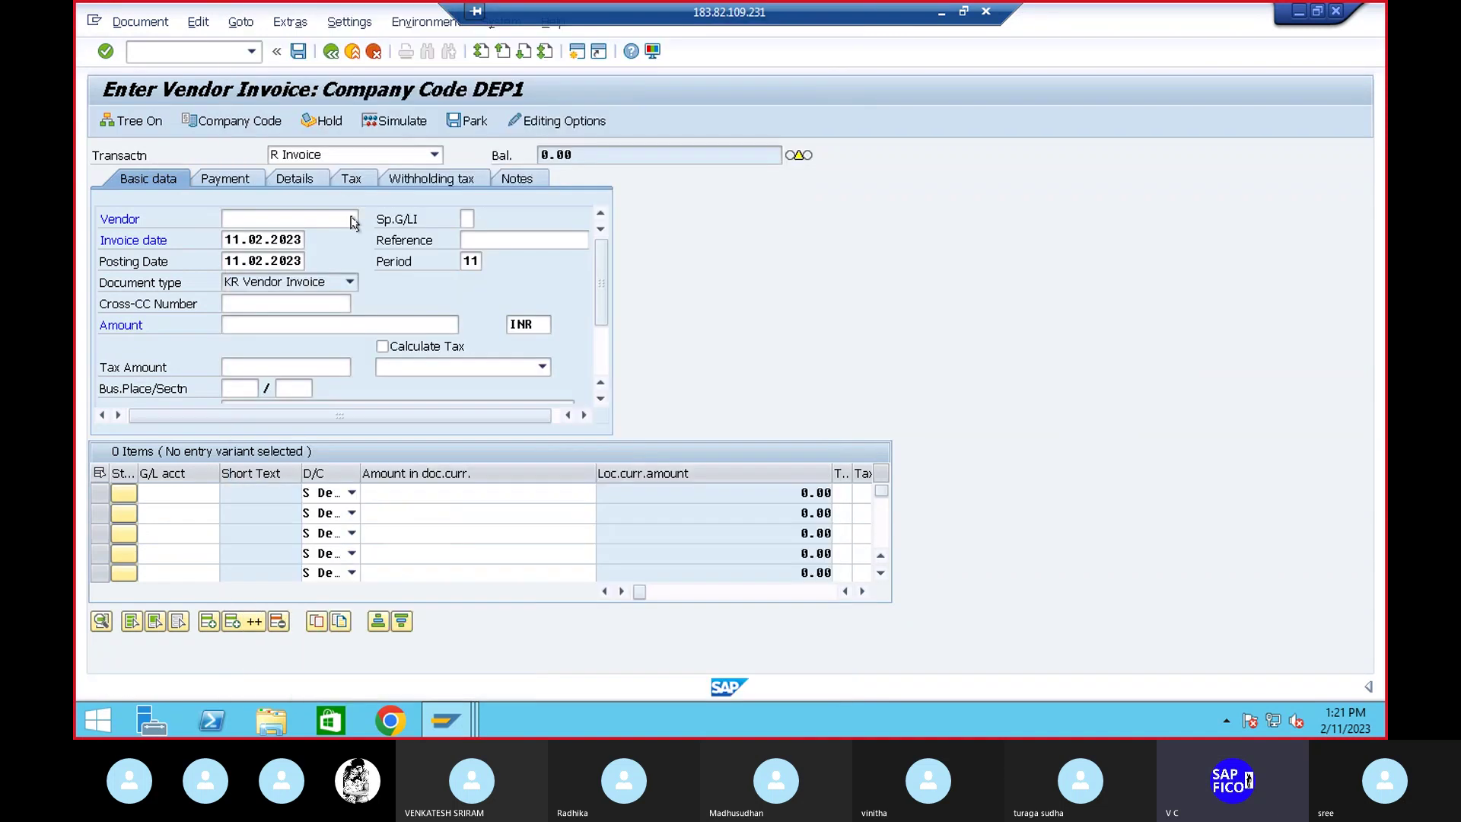
click(494, 241)
text(2)
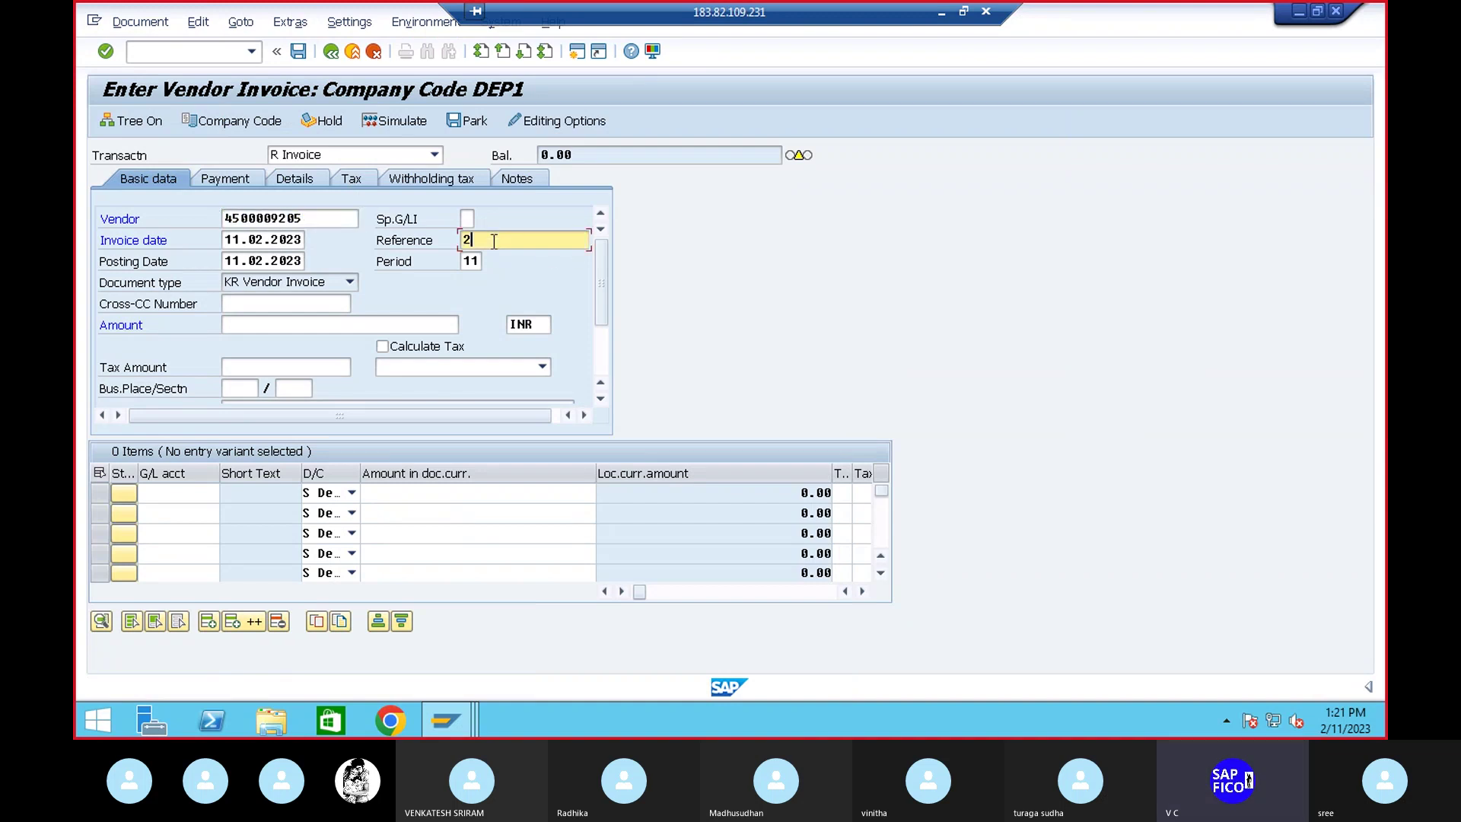
click(264, 329)
text(25)
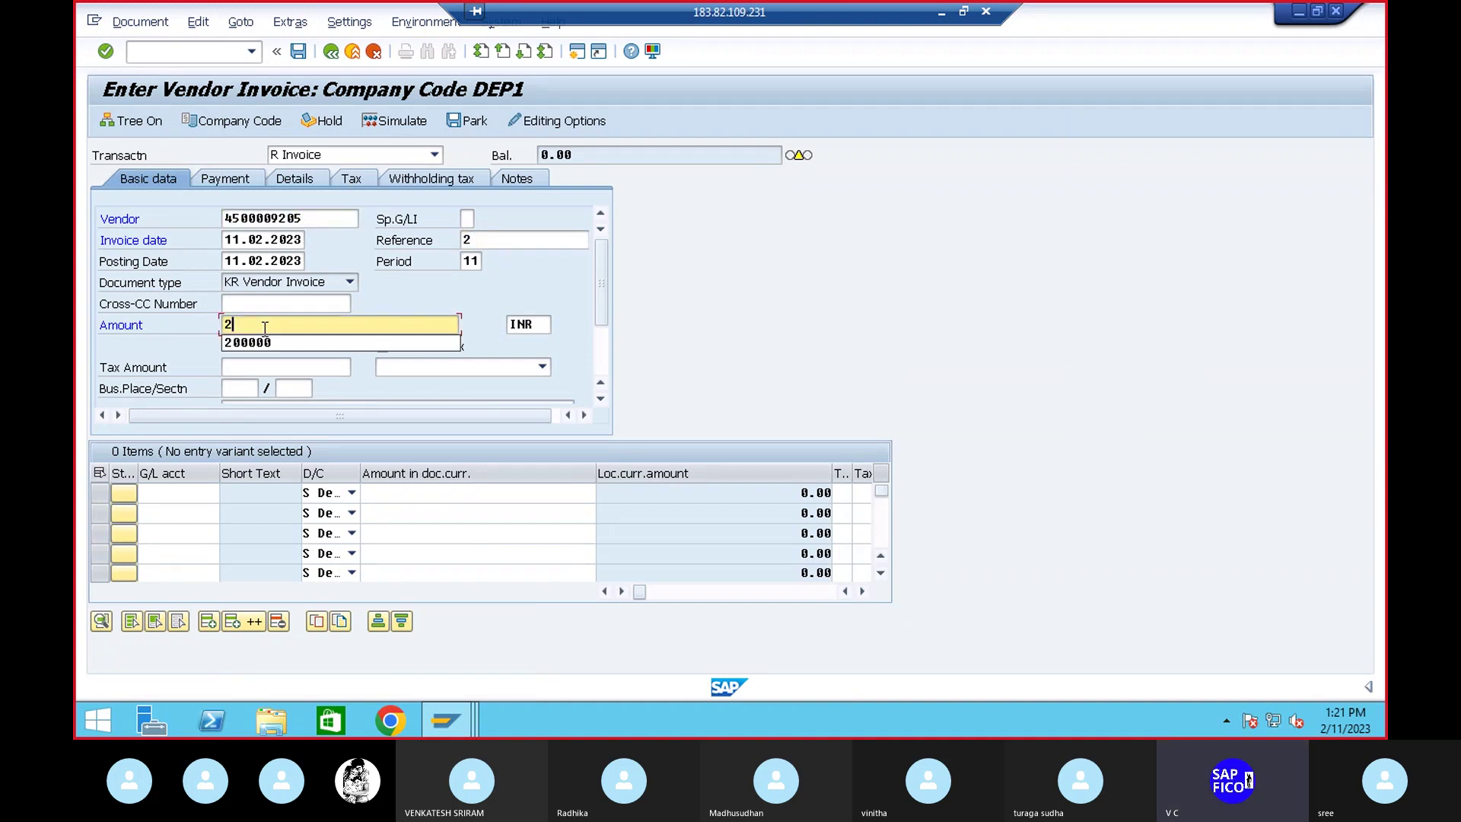
text(0000)
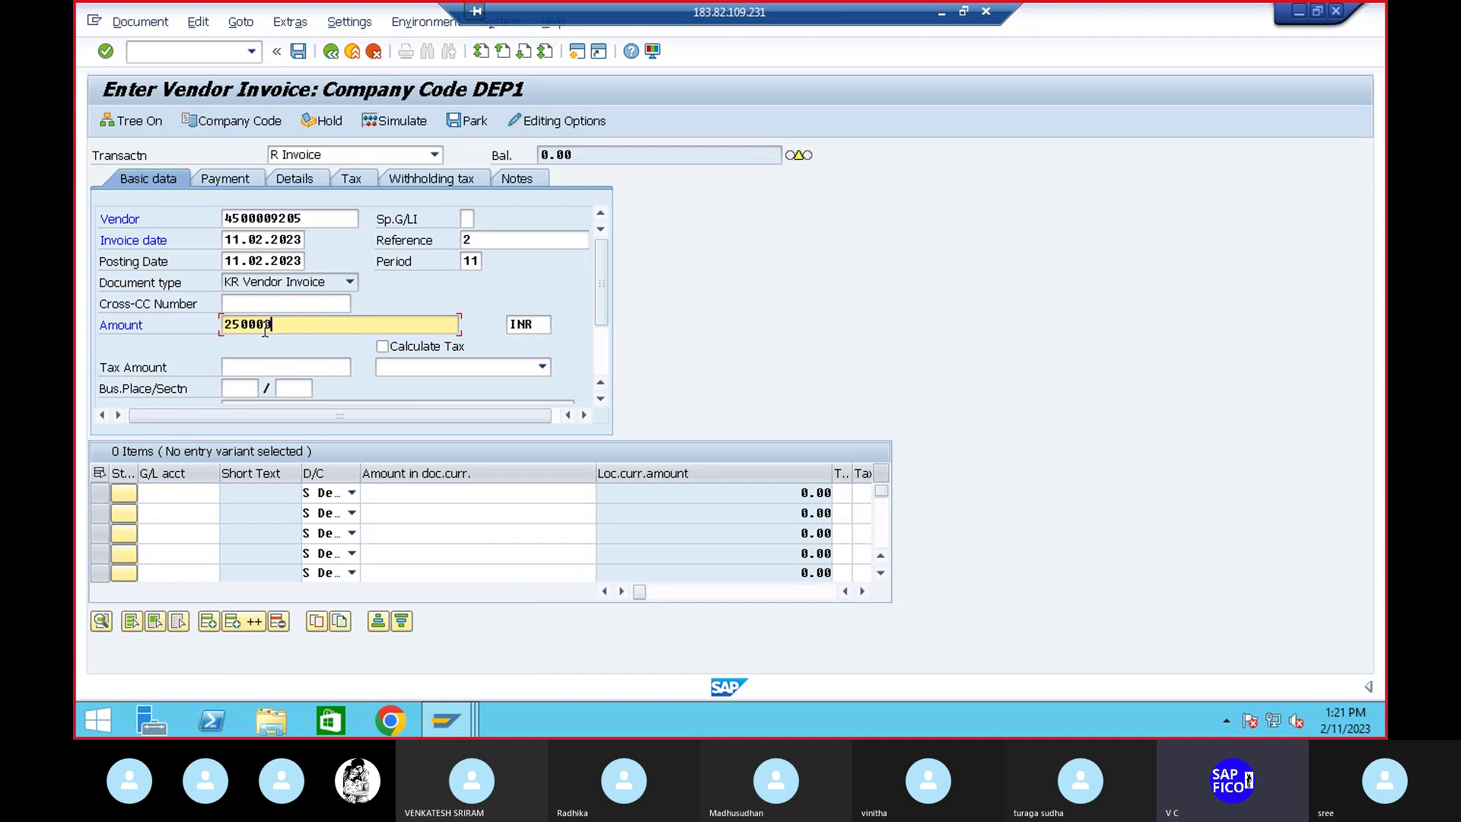
Assign business place BLR and section code SR1 to the second invoice
click(235, 394)
key(F4)
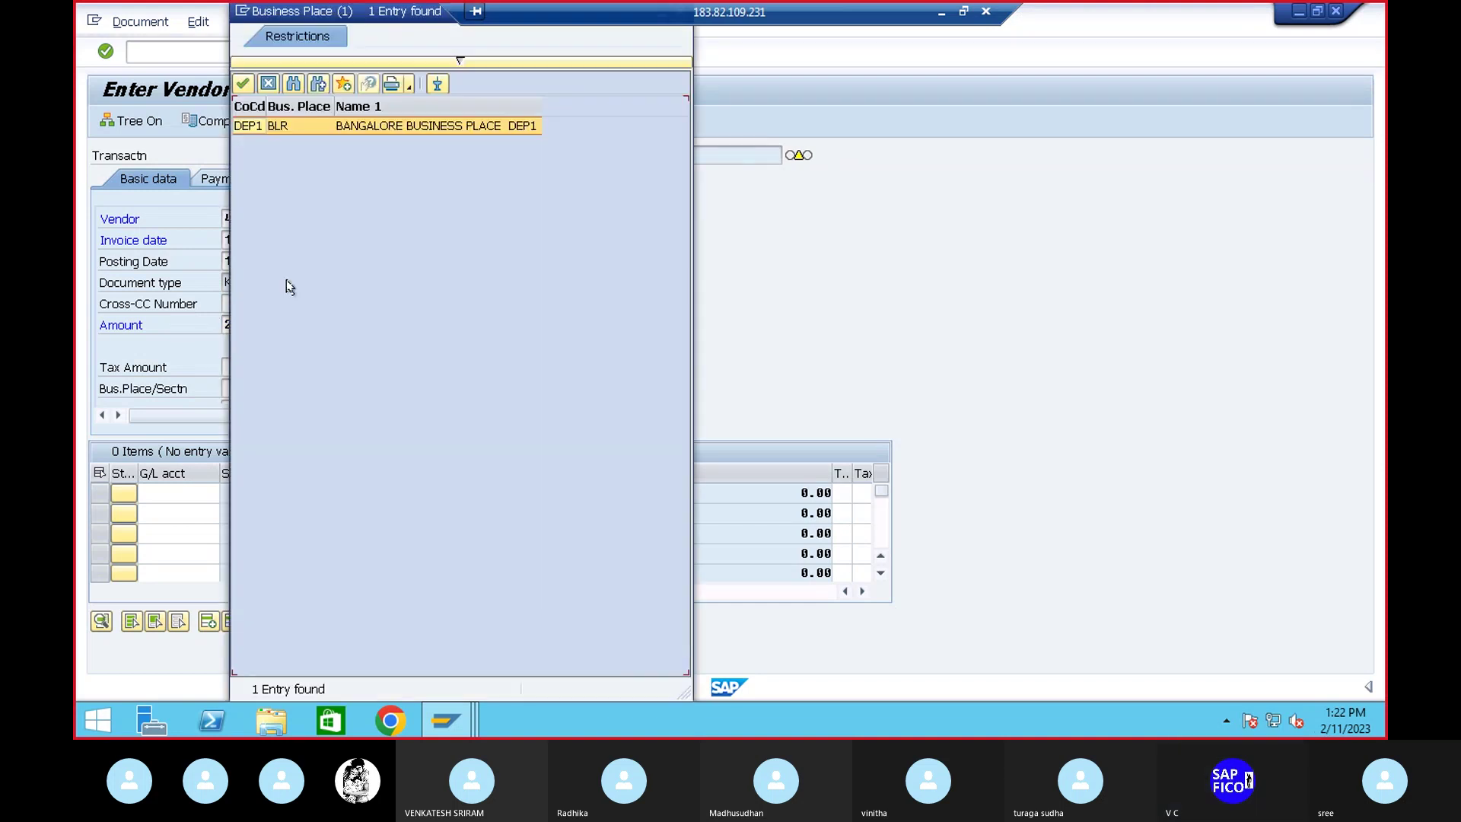
double_click(308, 125)
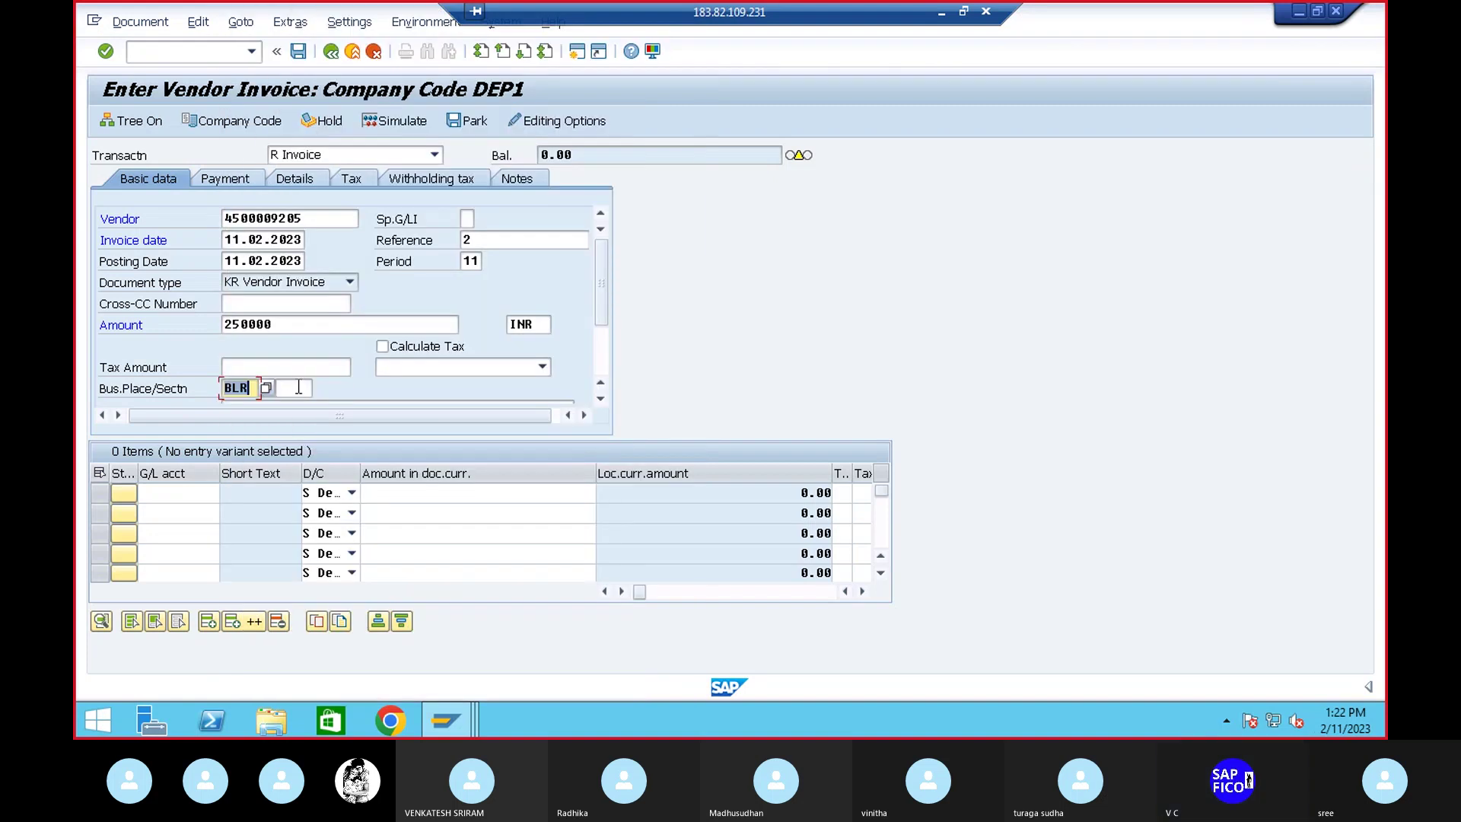
click(298, 388)
key(F4)
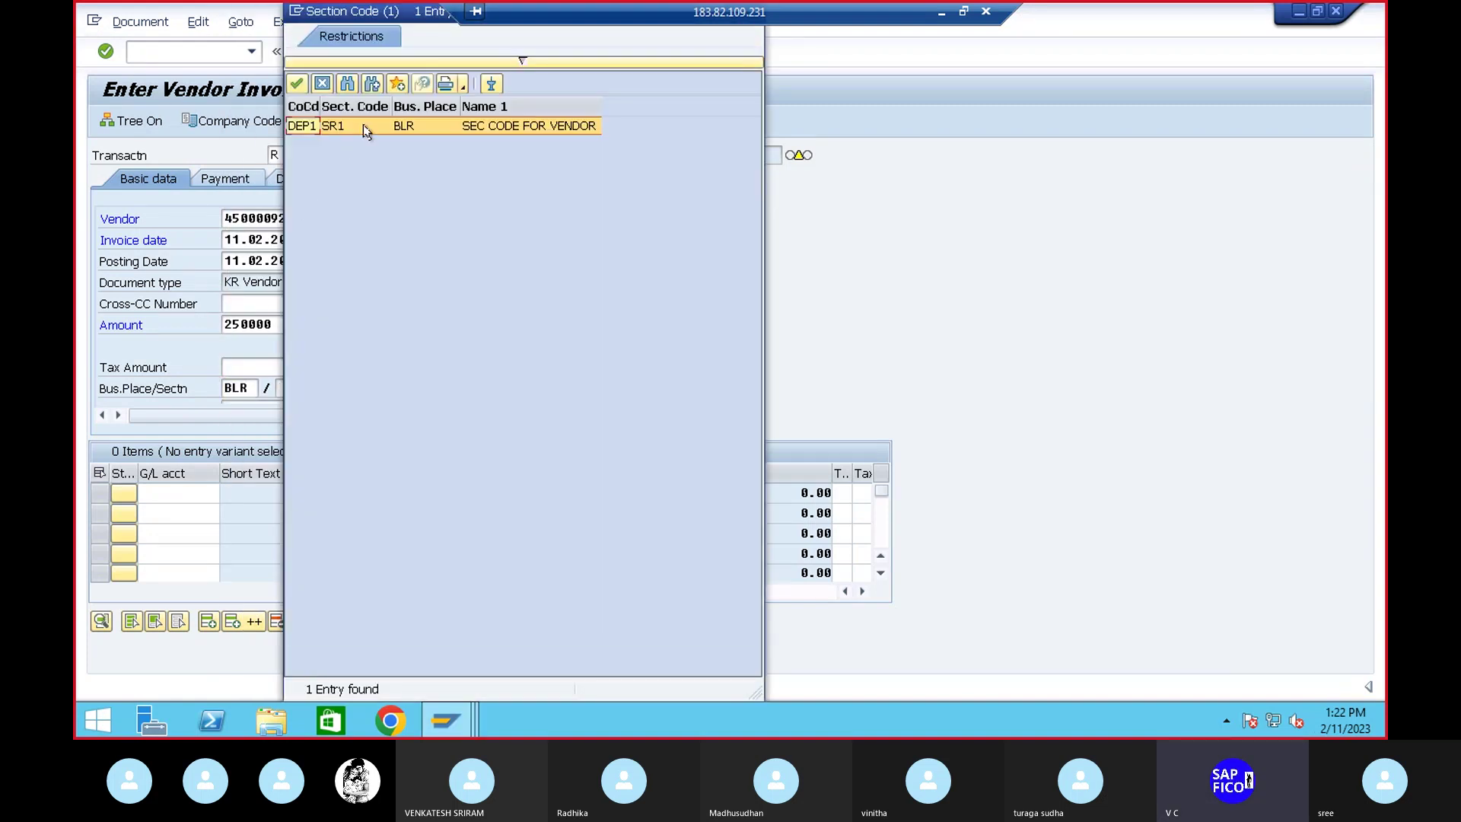
double_click(366, 131)
Add a debit line item to G/L account 200100 on the second invoice, taking over its amount with *
click(173, 493)
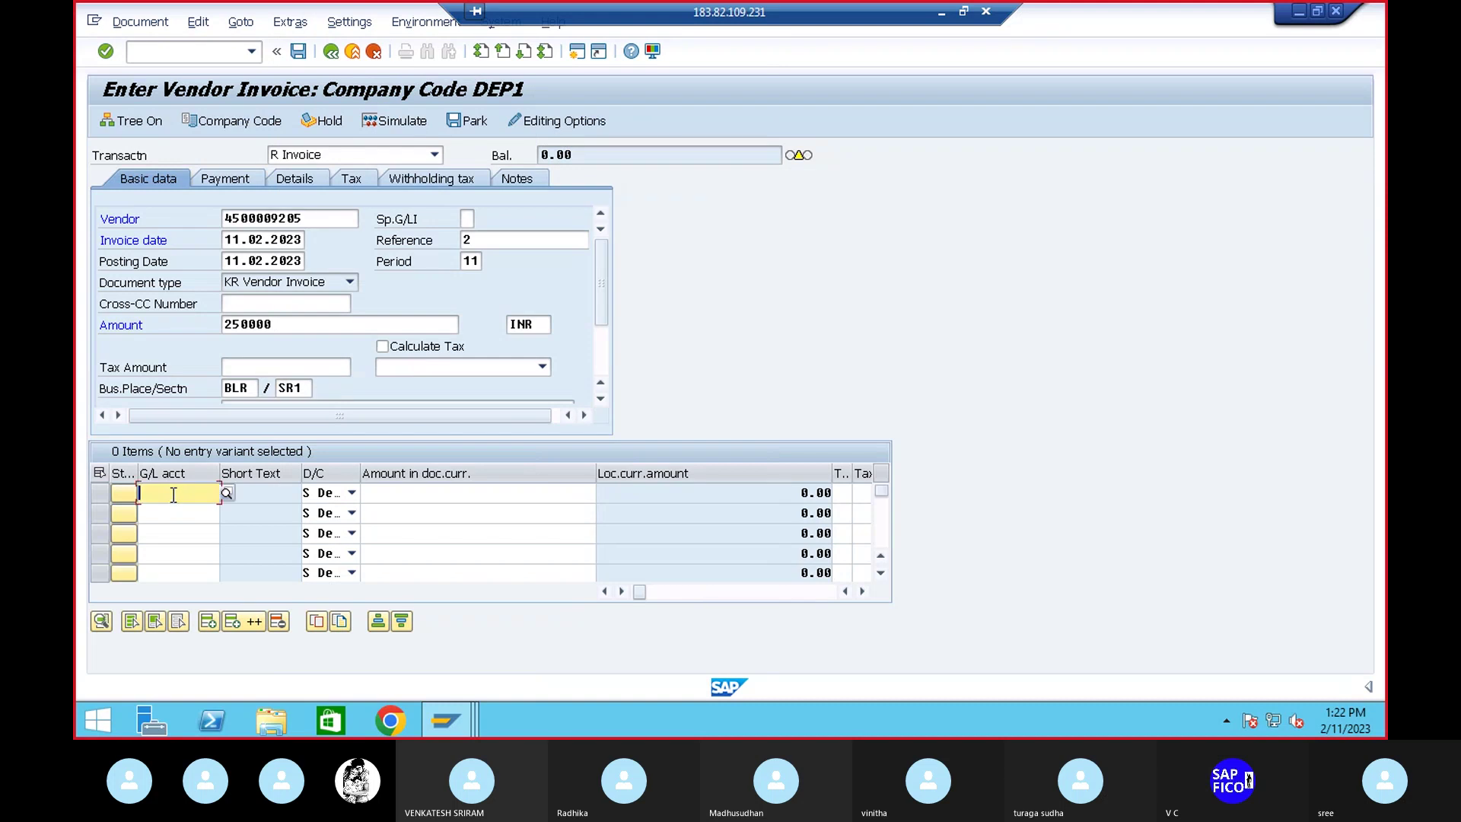
text(2)
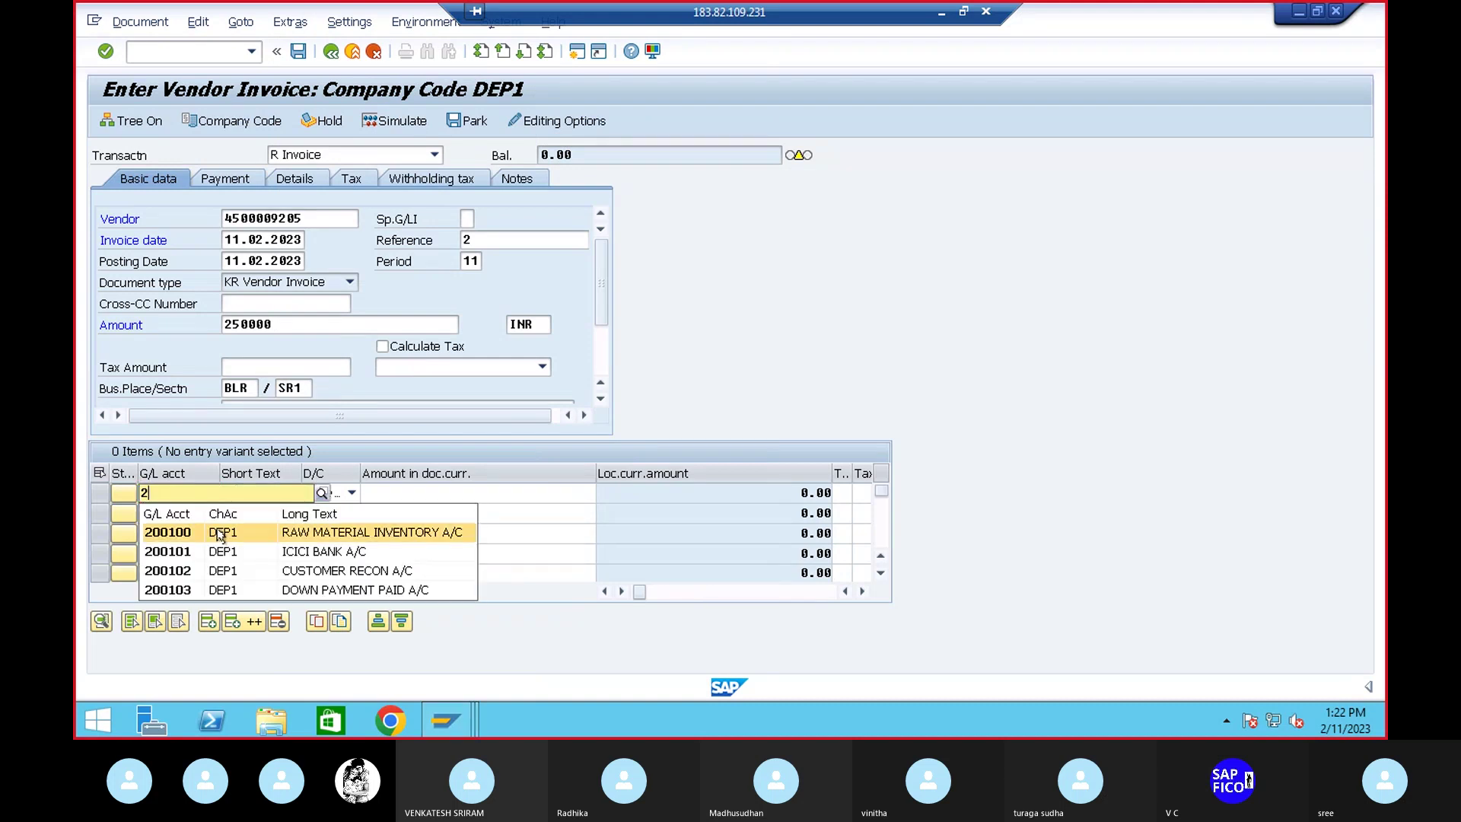
click(220, 533)
click(472, 493)
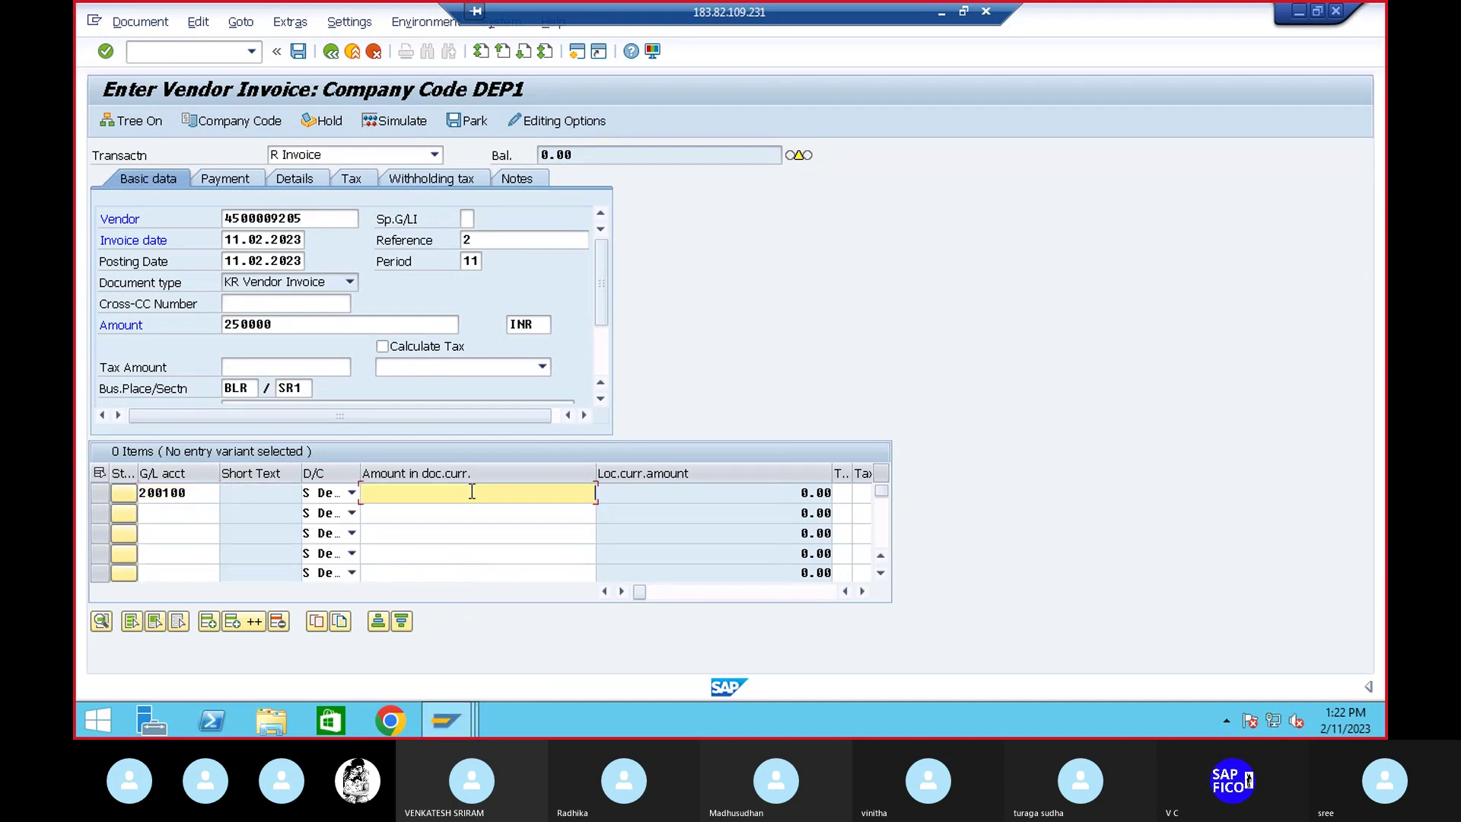
text(*)
key(Return)
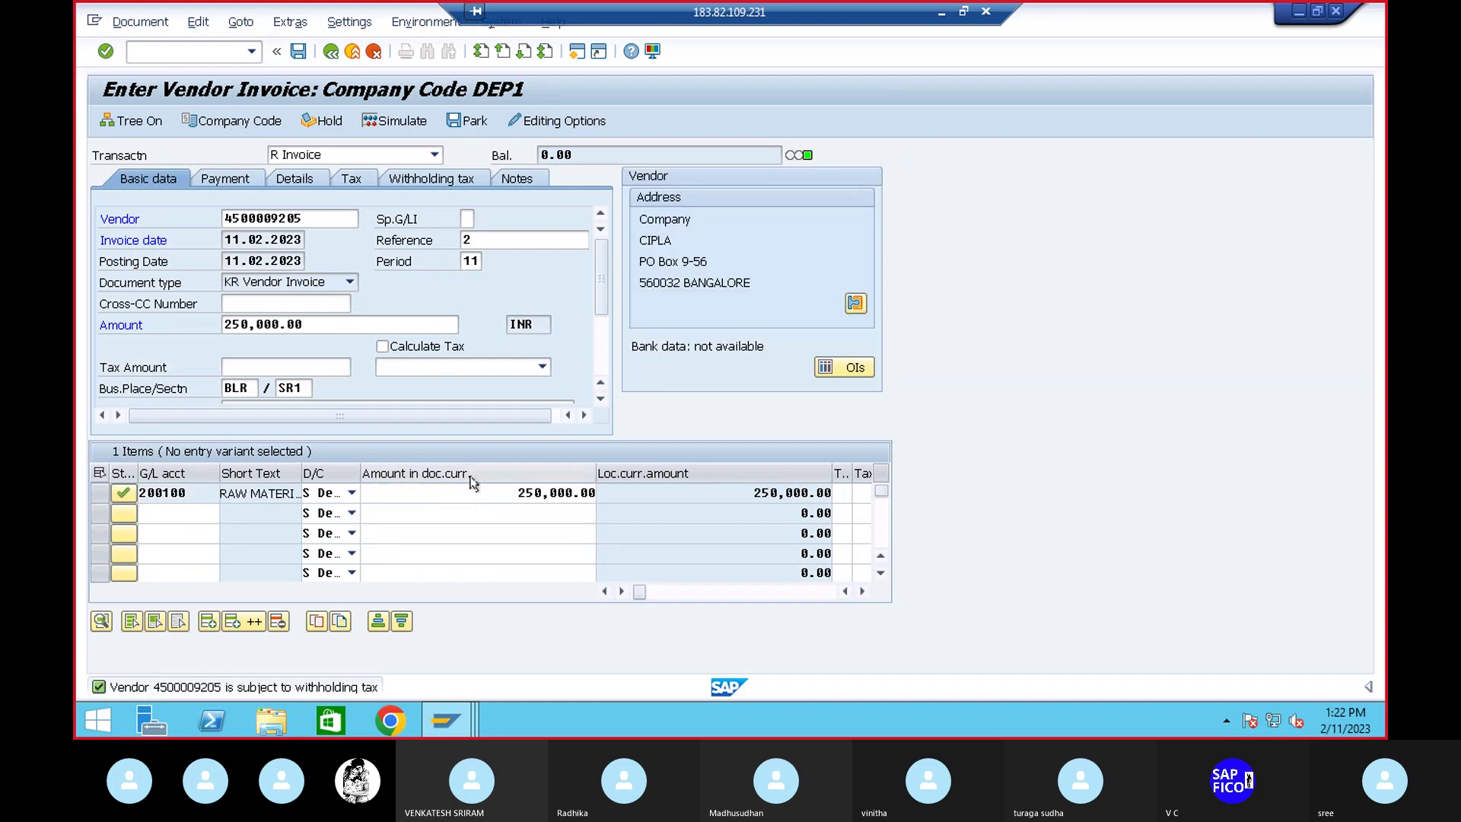
Simulate the second vendor invoice and post it
click(409, 120)
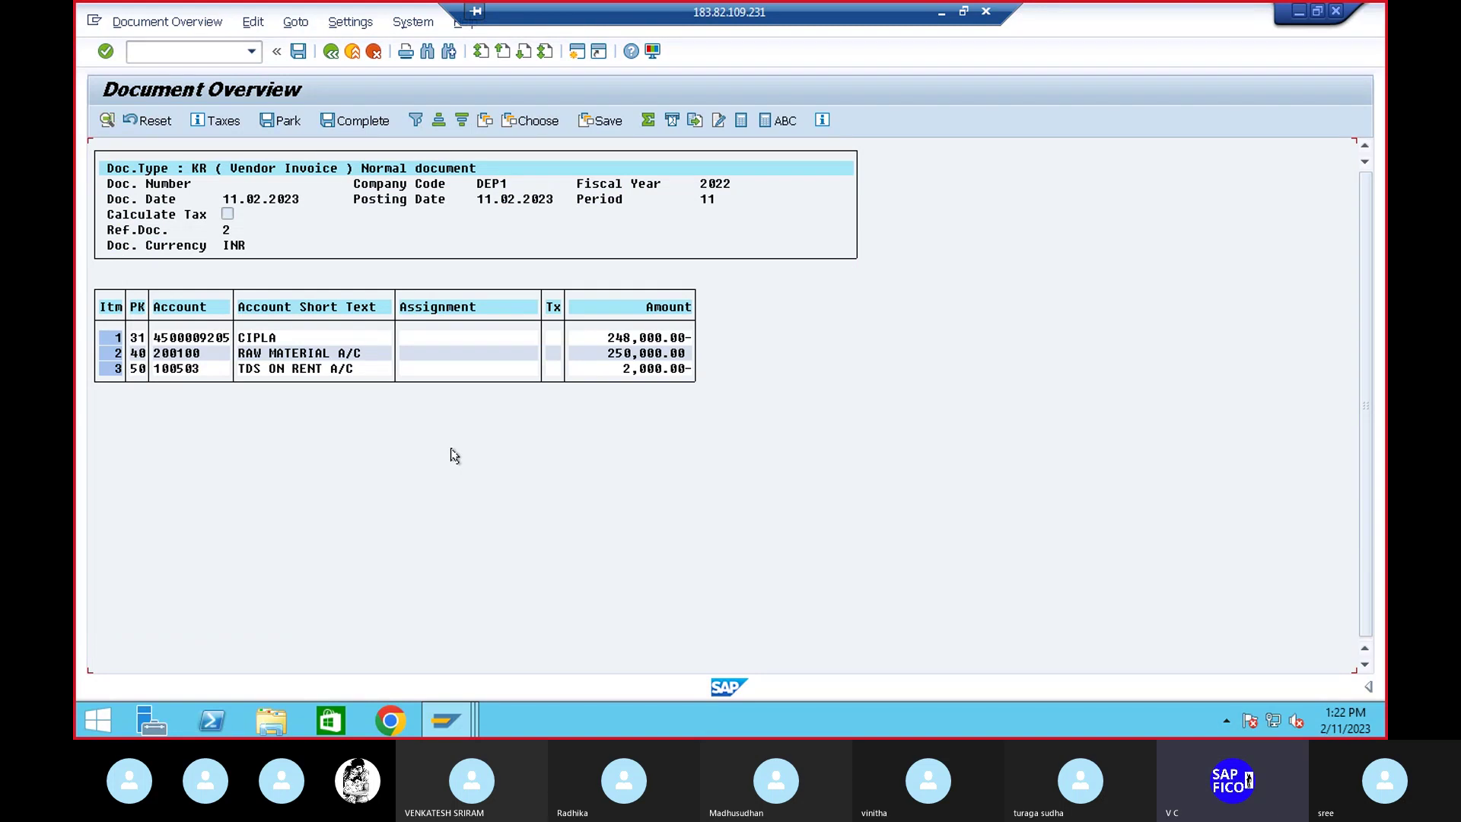
click(309, 48)
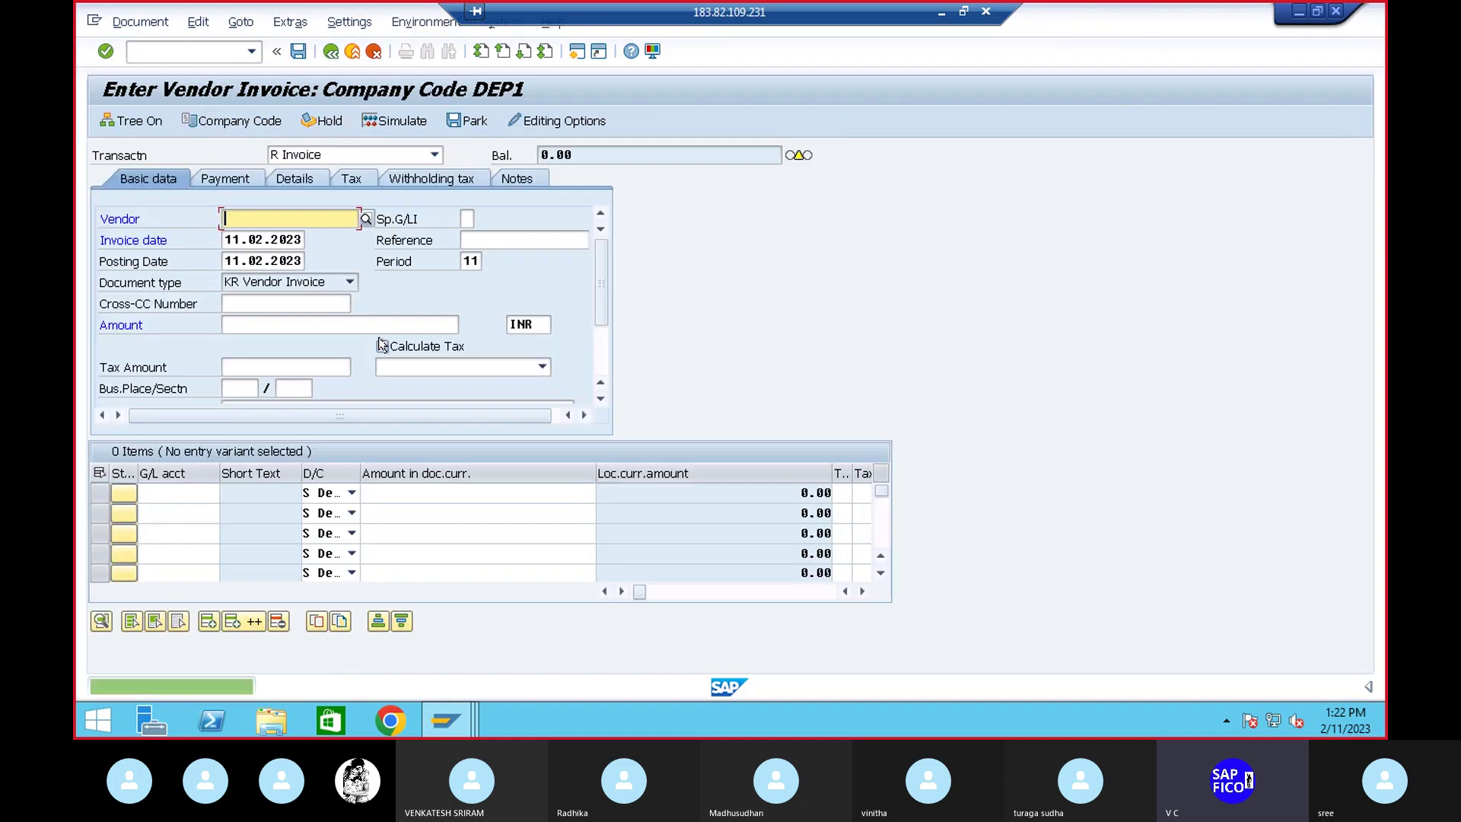
Open the vendor line item display with transaction code FBL1N
click(177, 55)
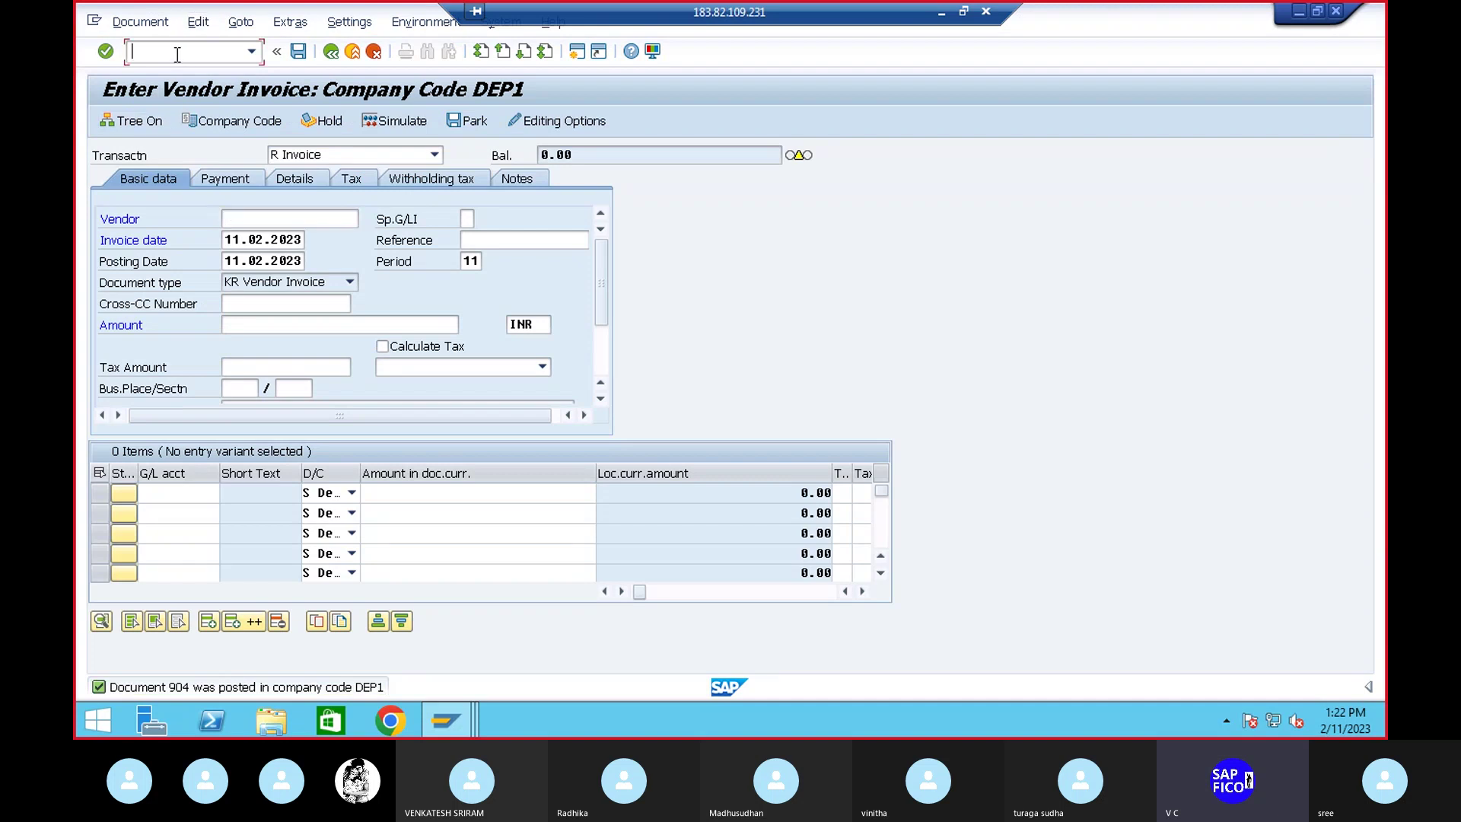
text(/nfbl)
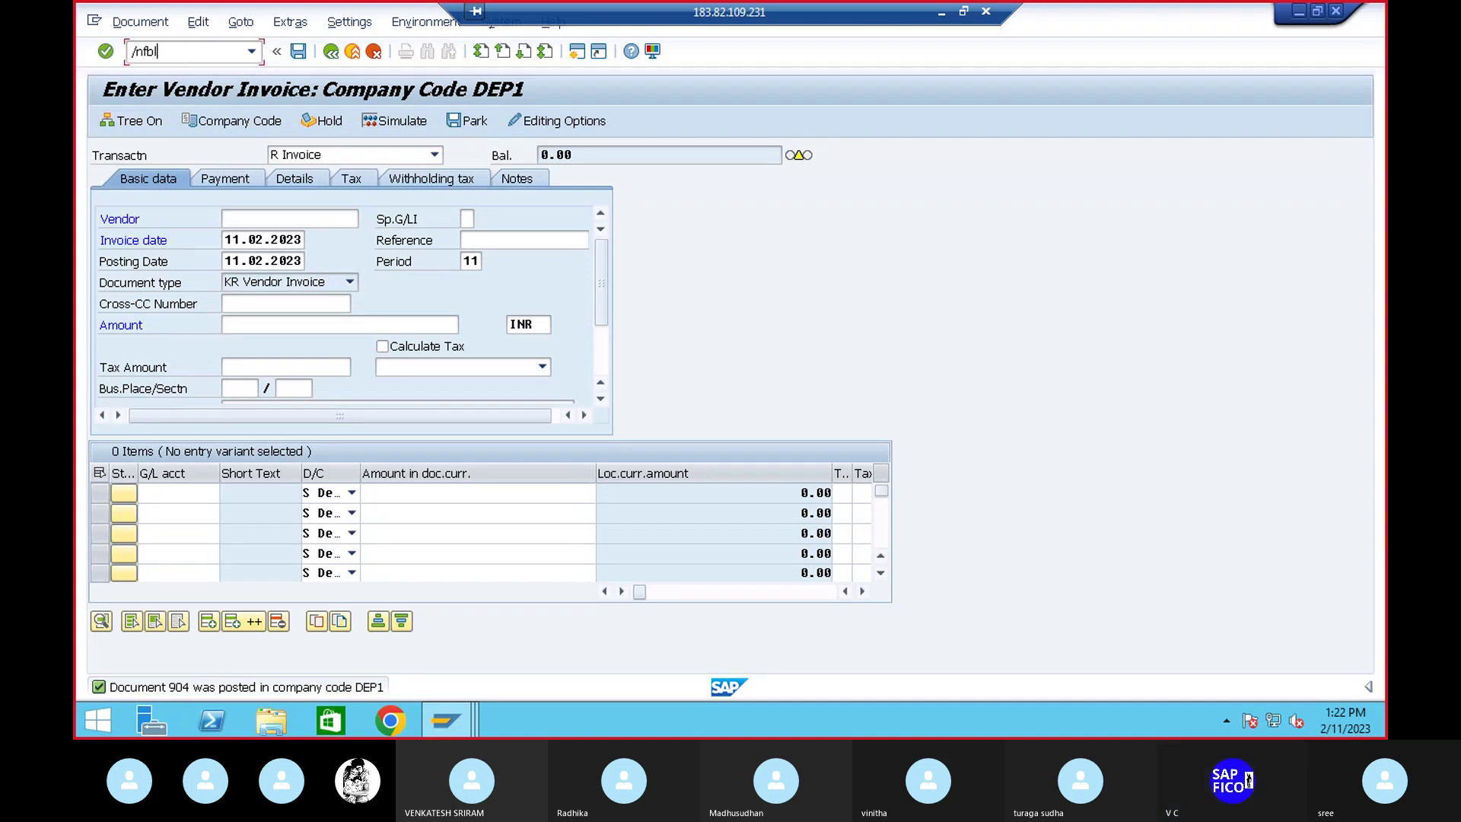
text(1n)
key(Return)
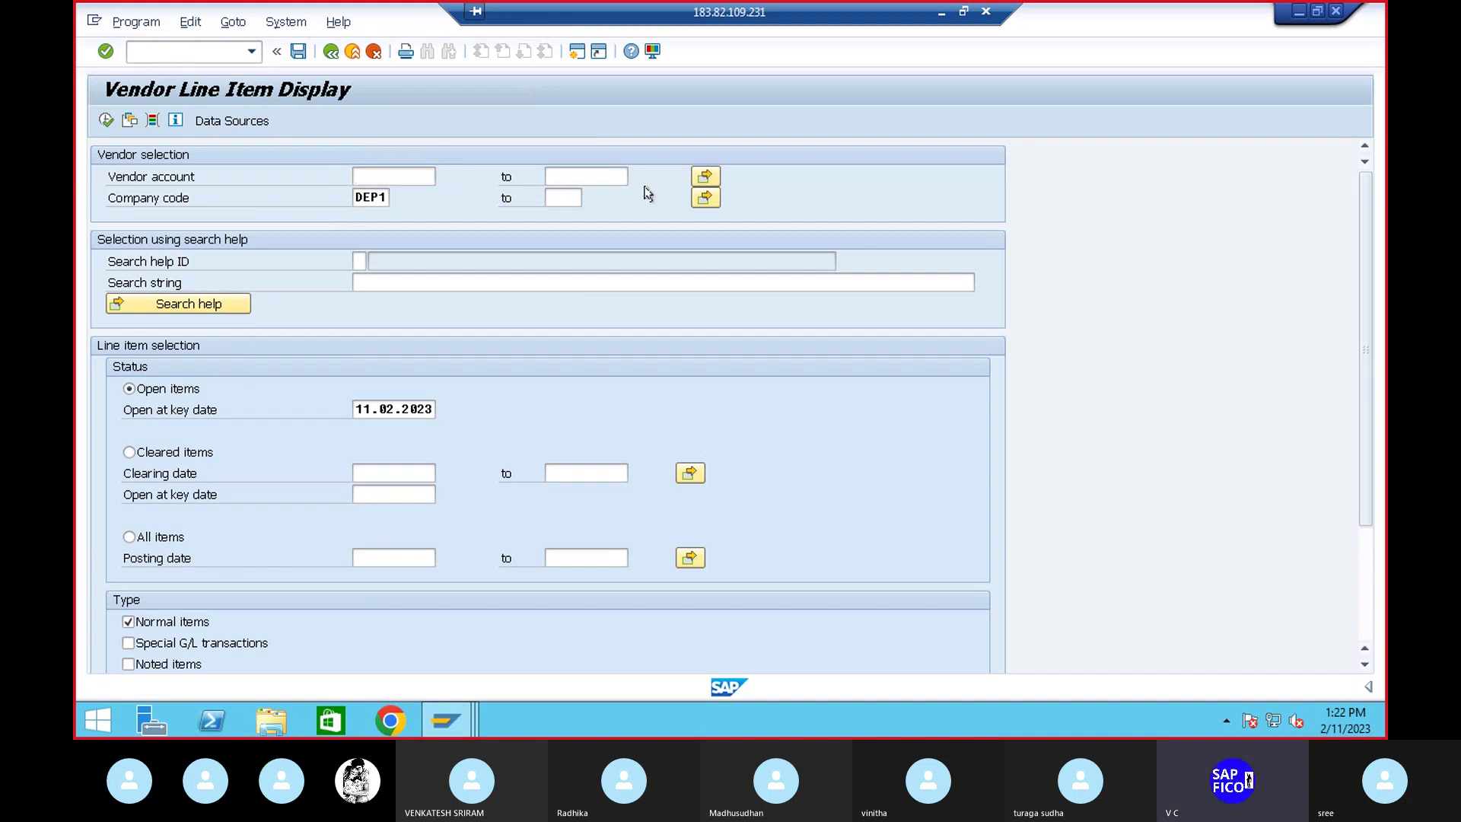
Look up vendor CIPLA through the vendor account search for company code DEP1 and display its open line items
key(F4)
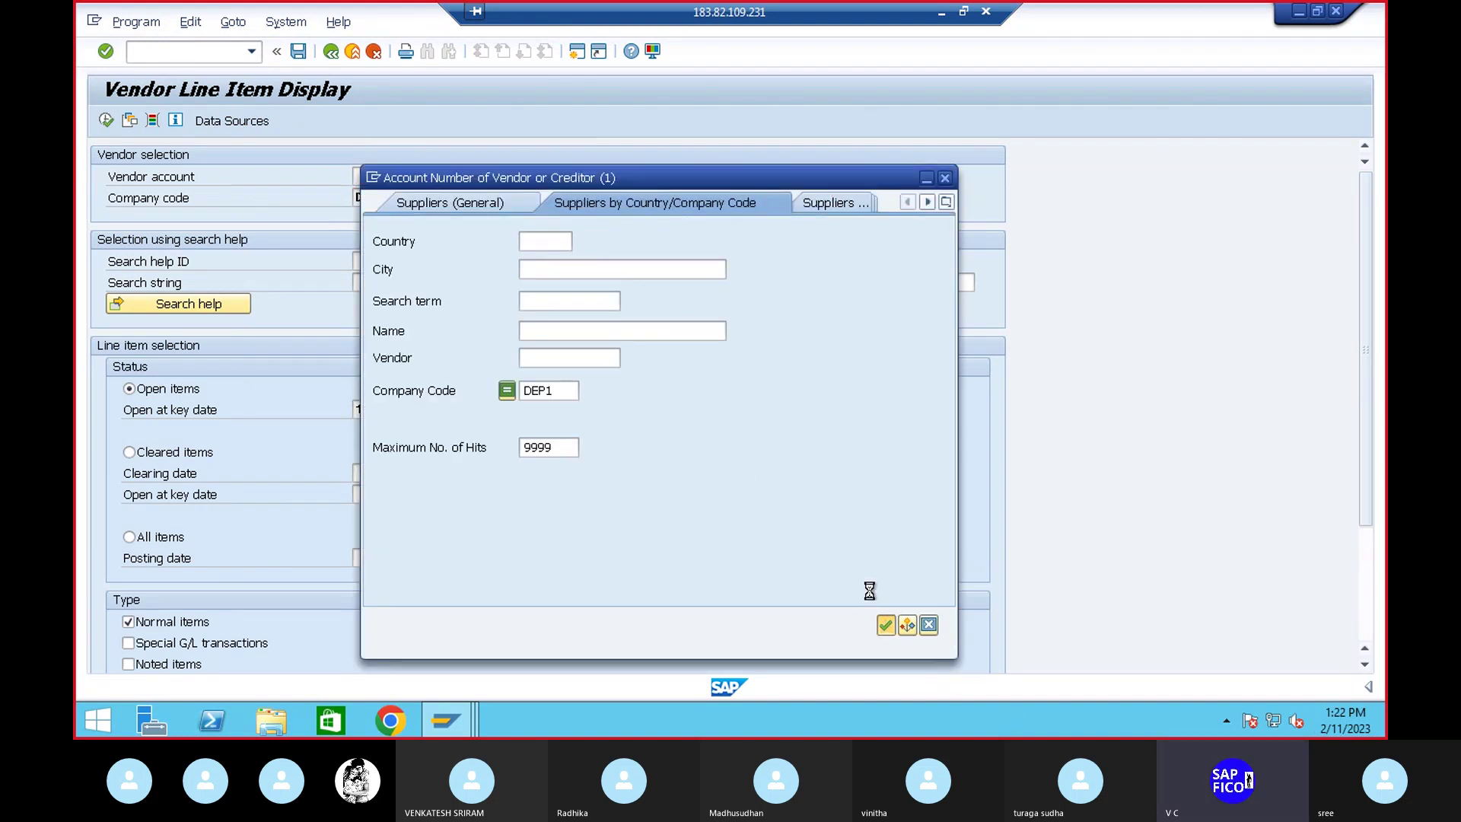
double_click(484, 176)
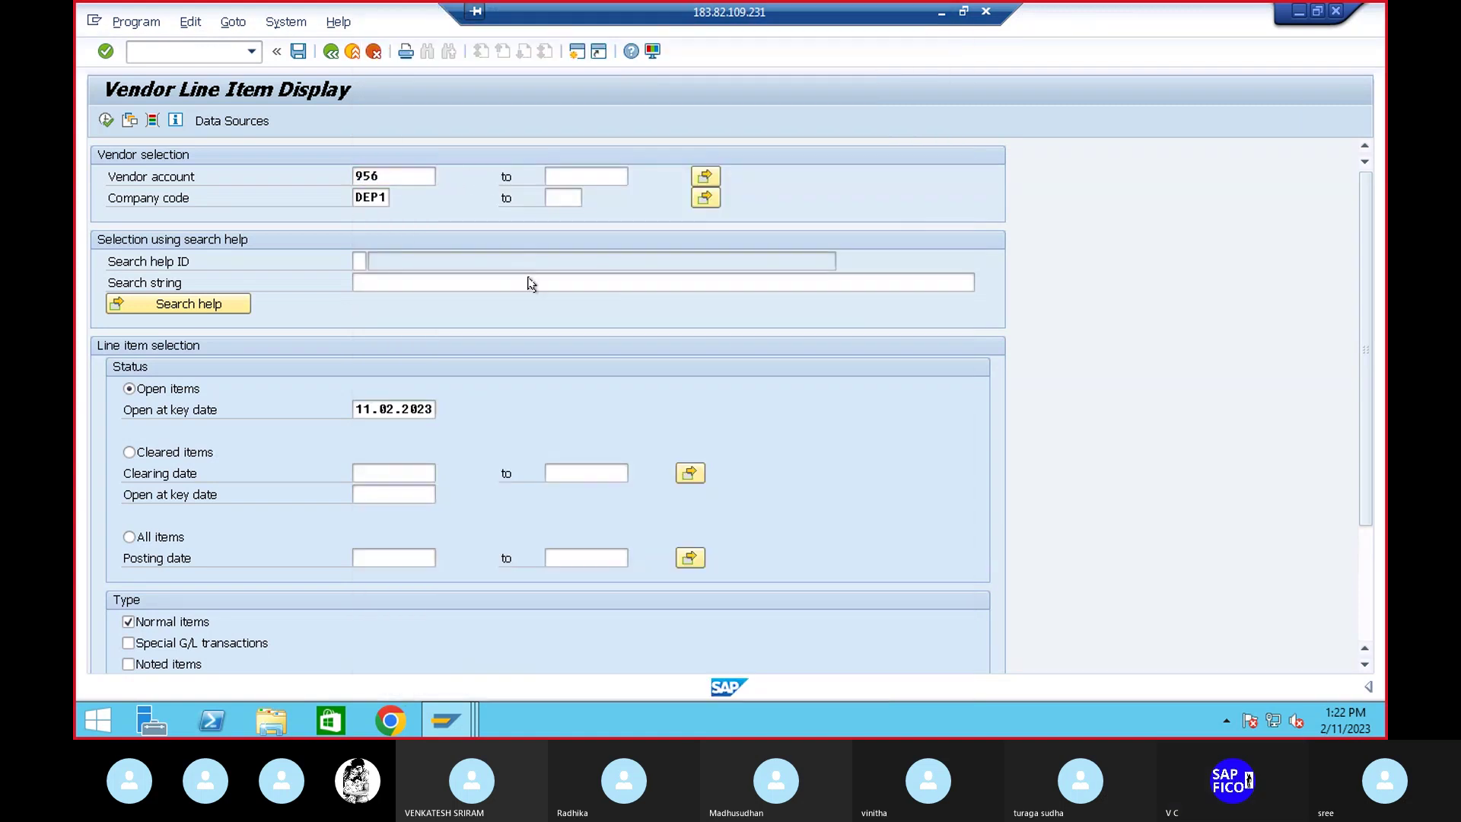
key(F4)
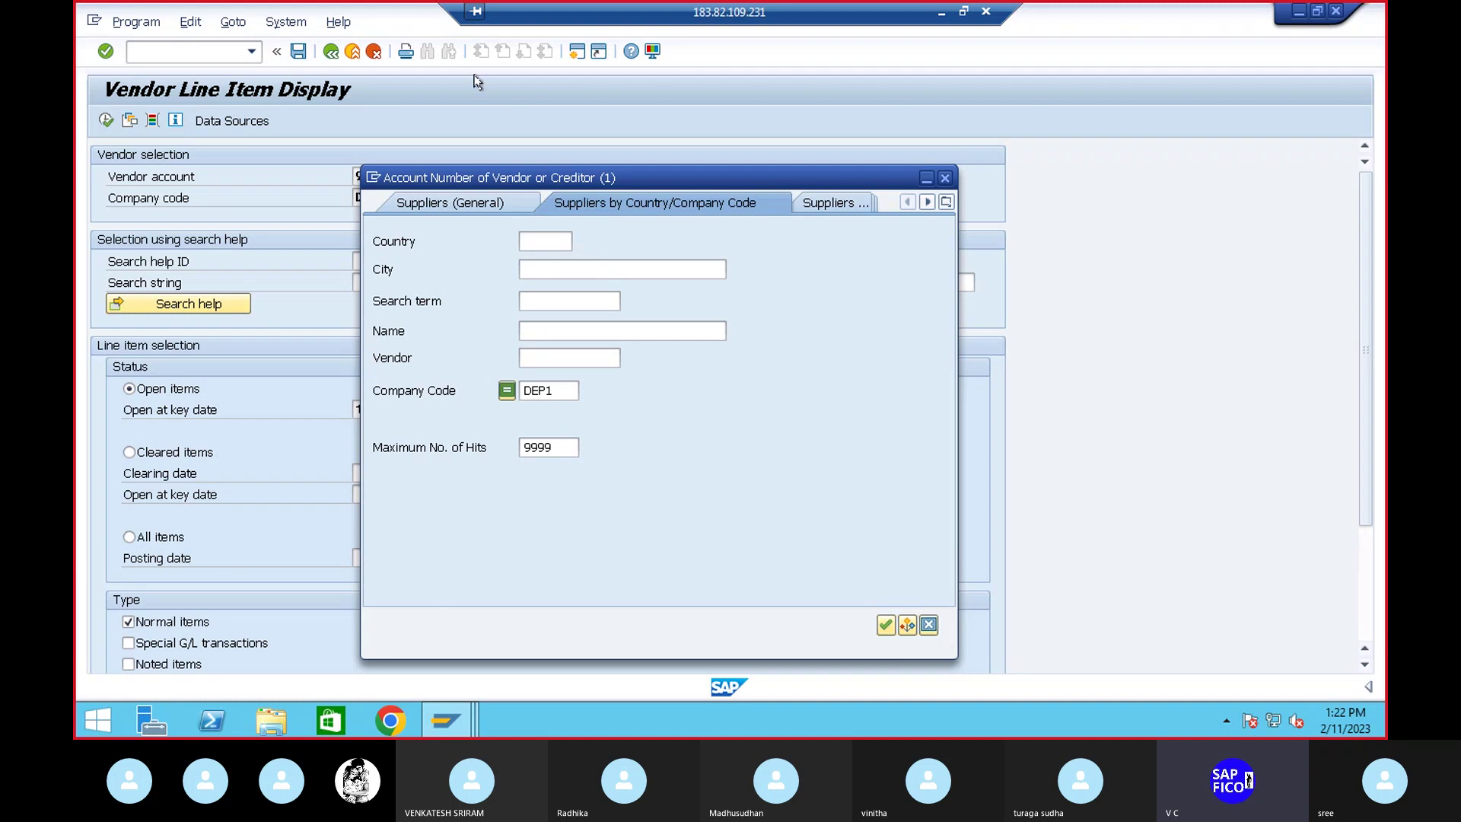
key(Return)
double_click(470, 186)
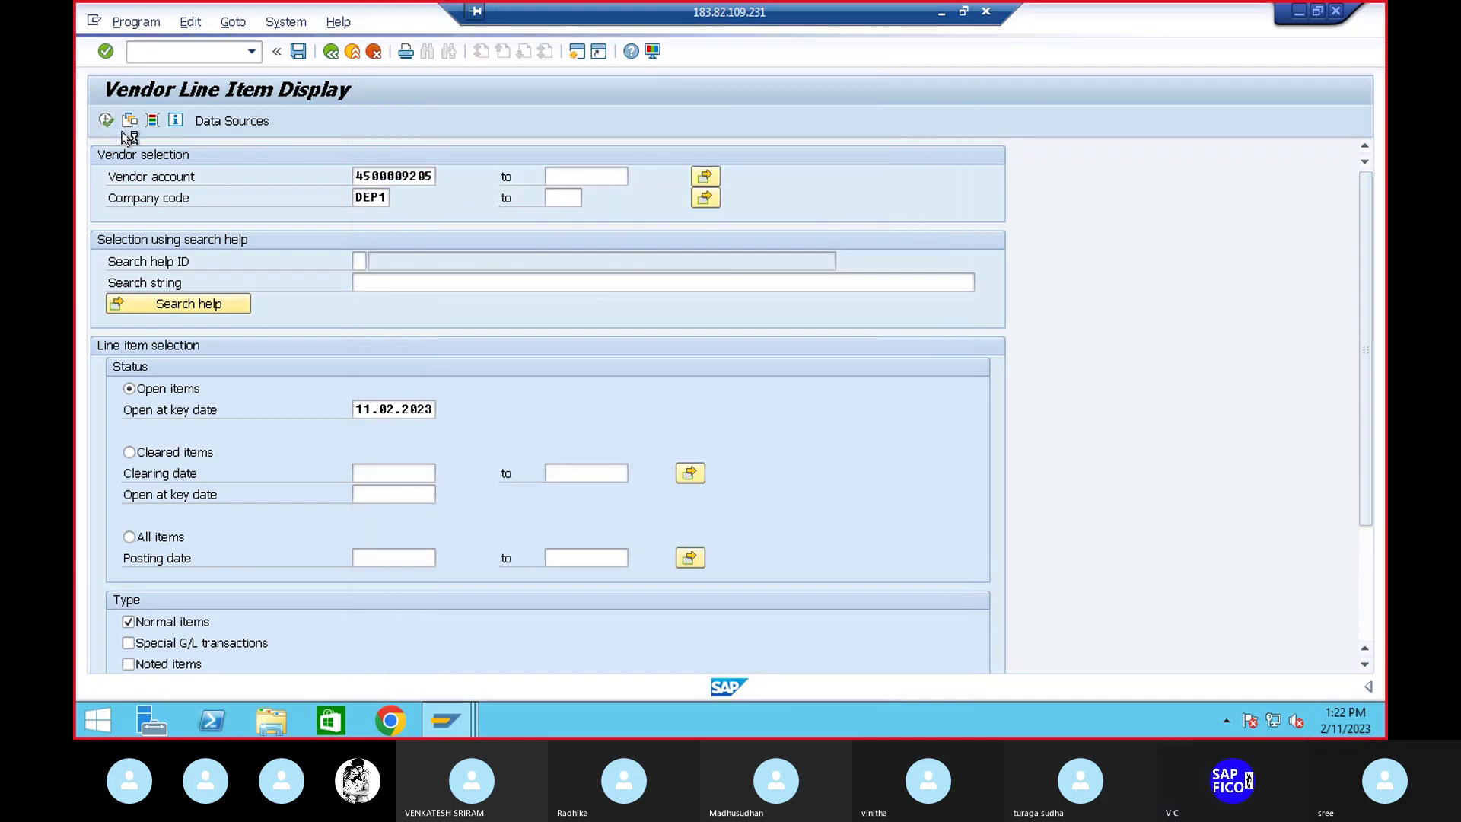
key(F8)
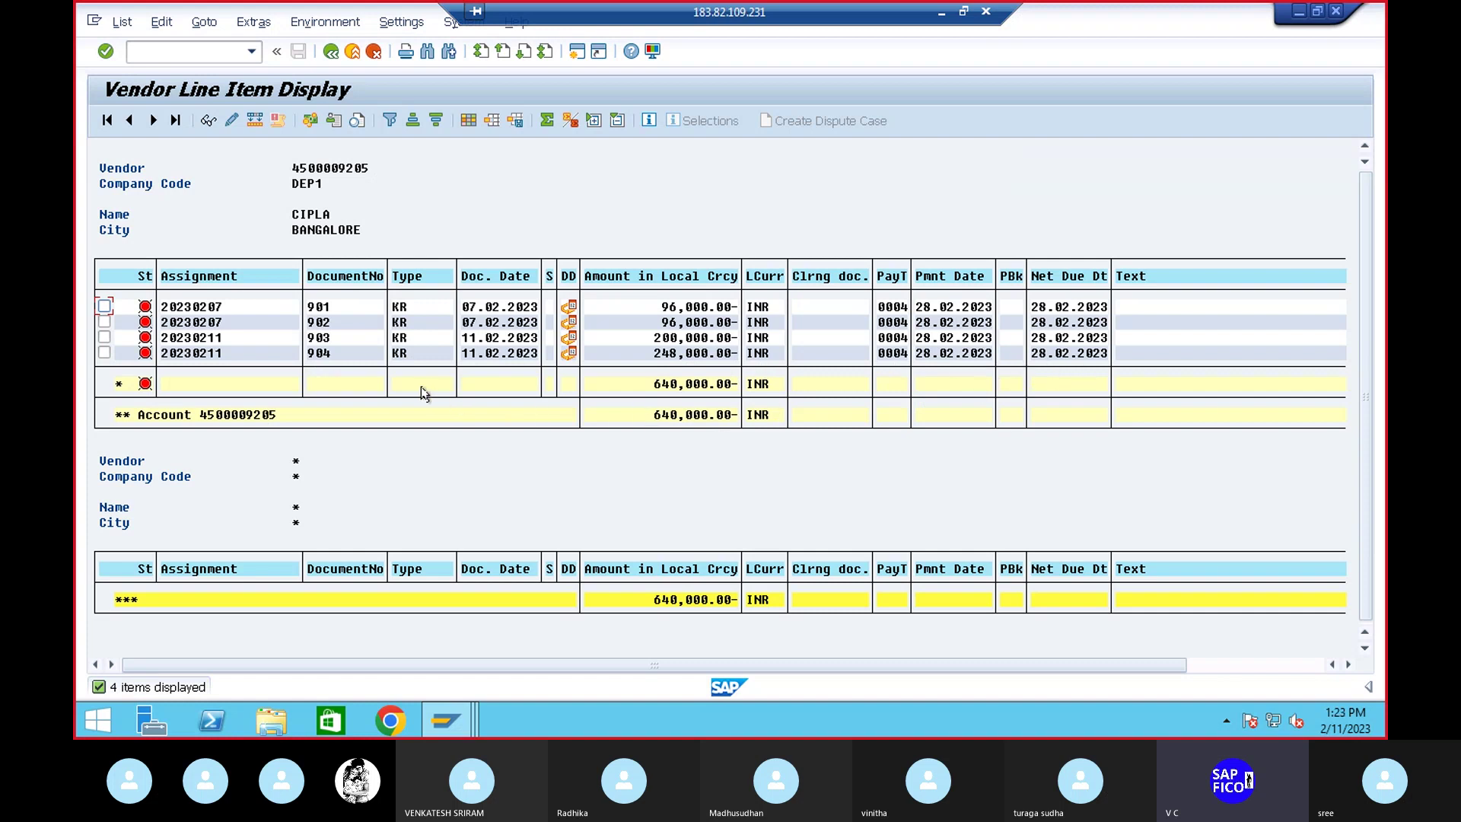
Leave the vendor line item display by ending the transaction with /n
click(154, 53)
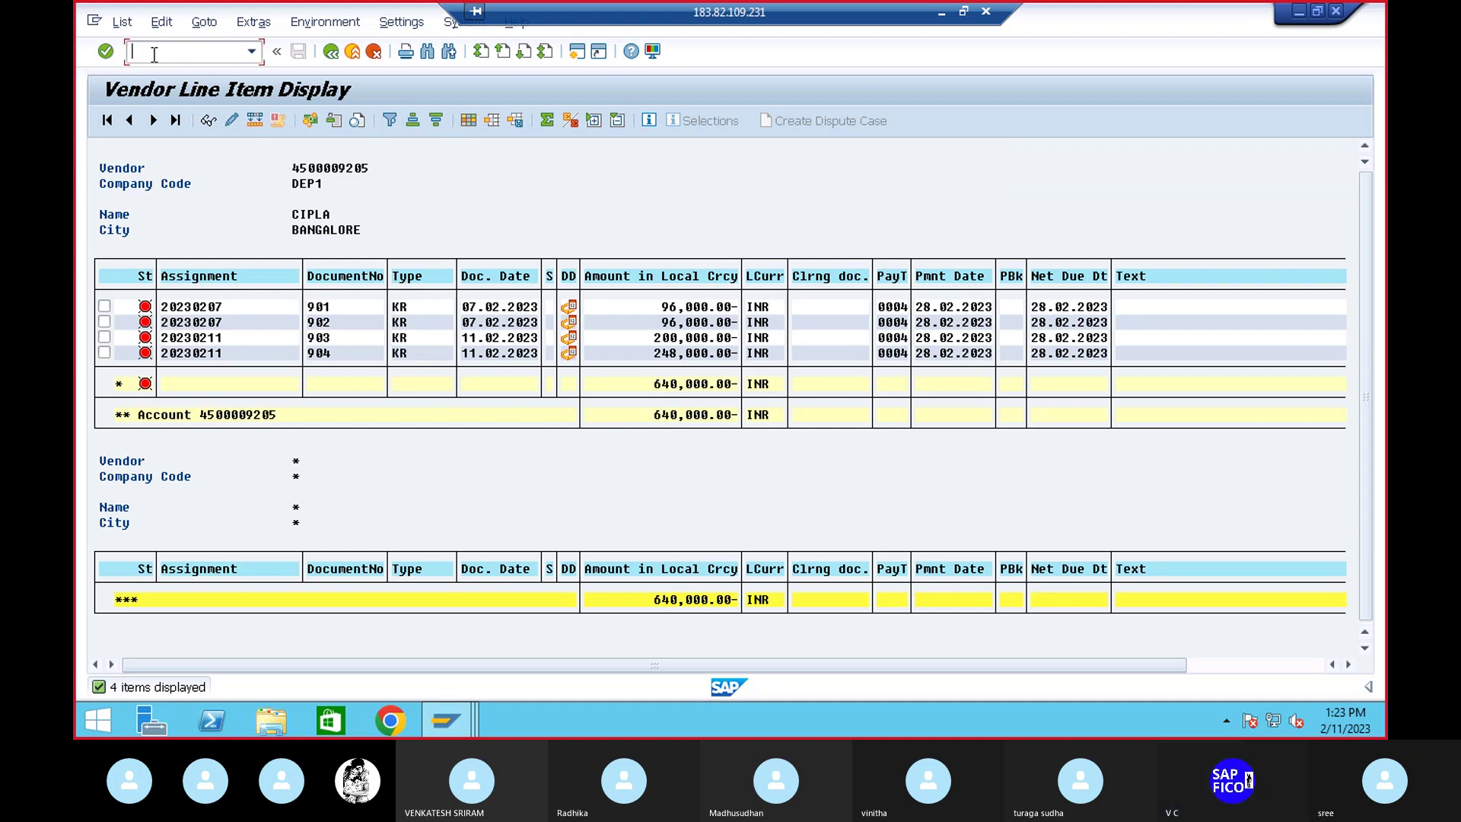
text(/n)
key(Return)
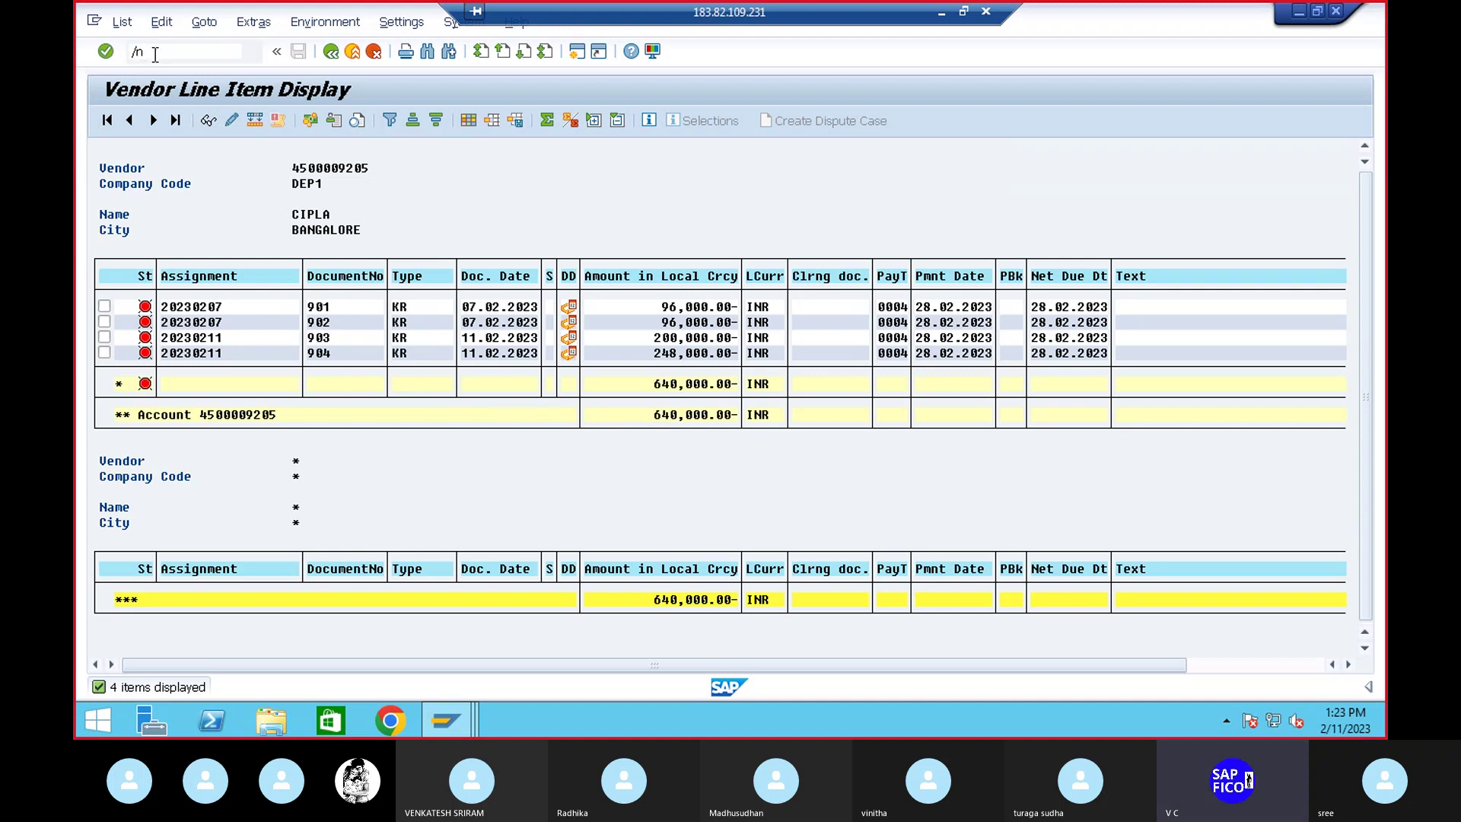